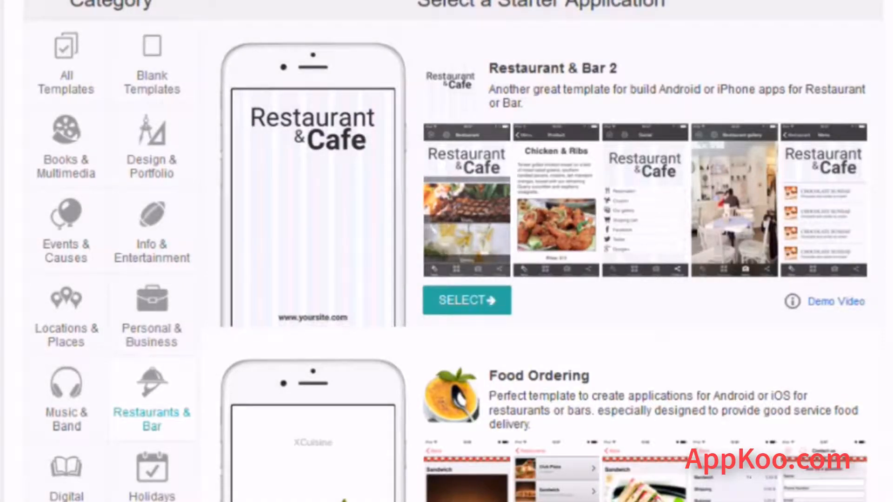
Select the Restaurant & Bar 2 starter template and preview its menu and Chicken & Ribs product pages.
left_click(467, 300)
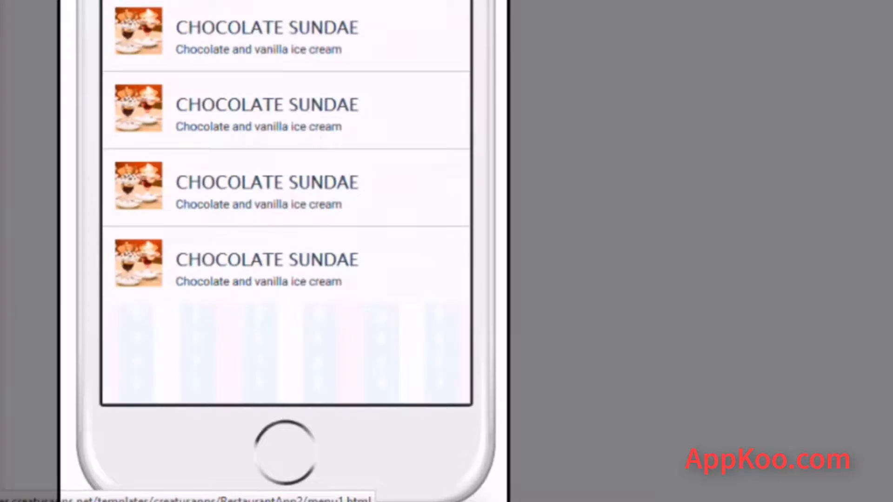
left_click(268, 37)
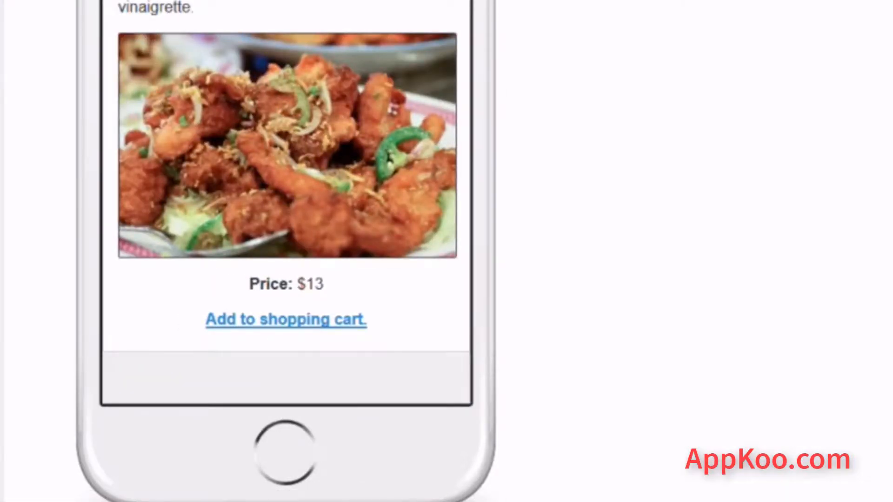
scroll(286, 251, "up", 5)
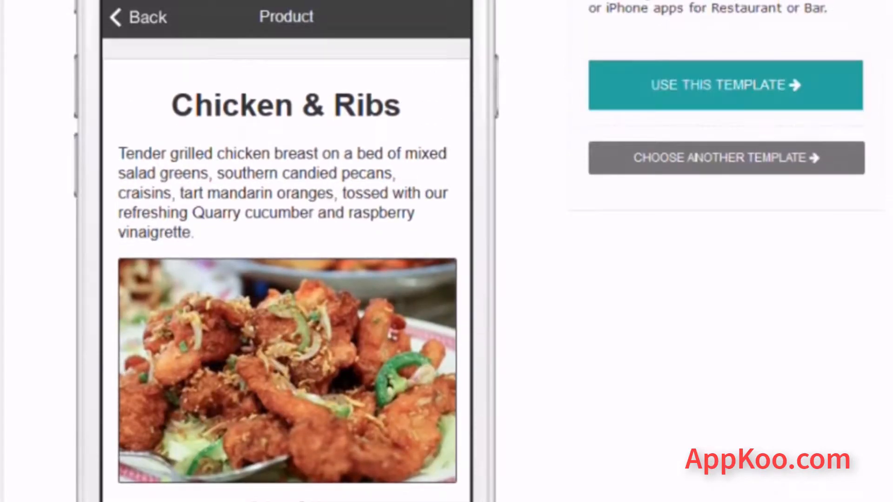
left_click(139, 17)
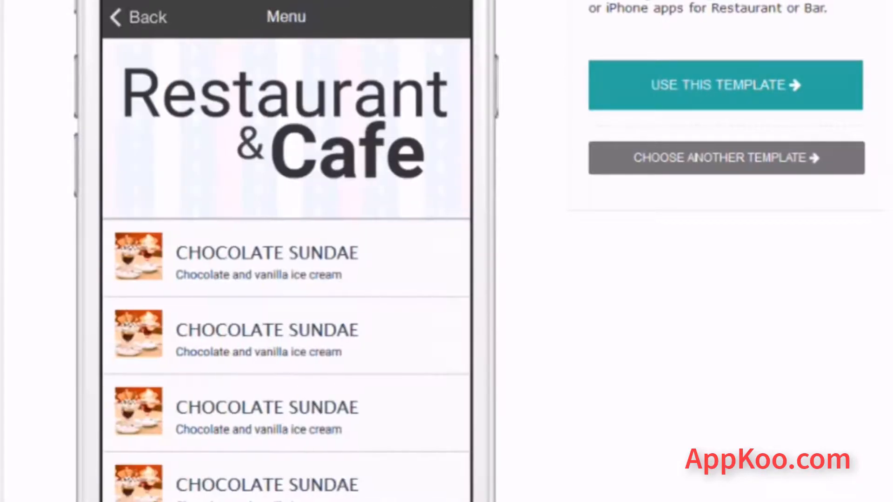
left_click(139, 17)
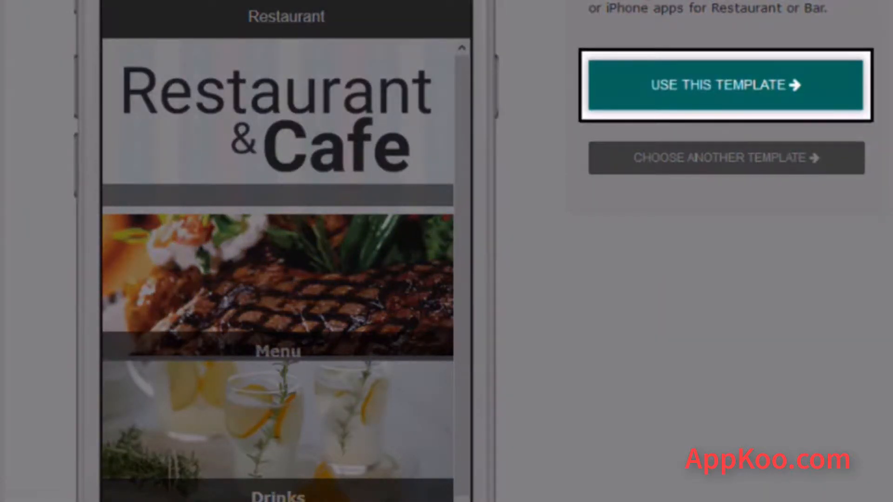
Create a new application from this template with the application ID AppName.
left_click(726, 85)
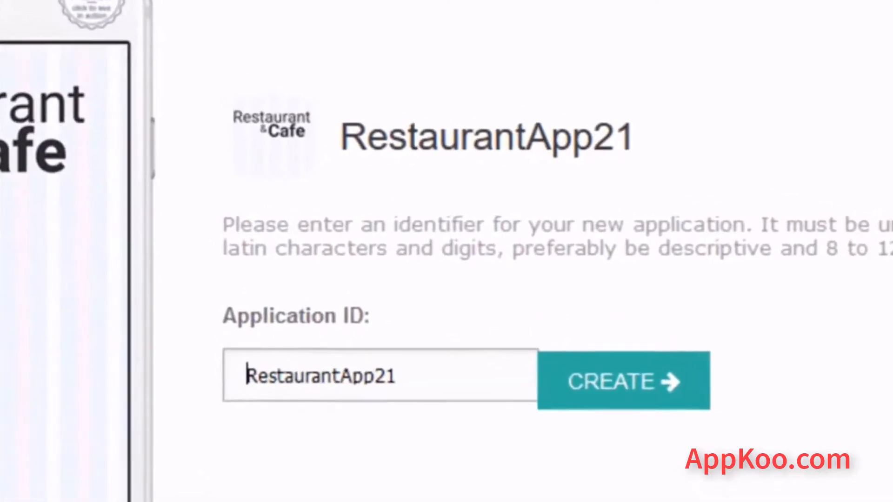
left_click_drag(398, 377, 245, 377)
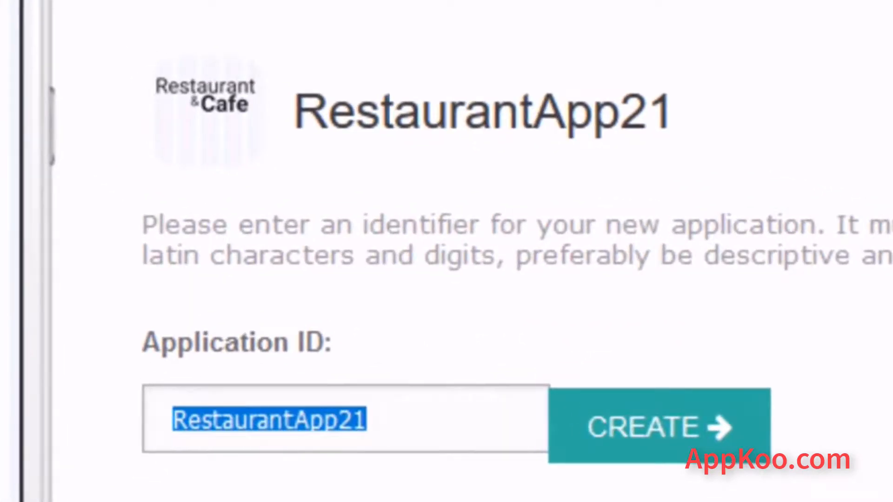
type("AppNa")
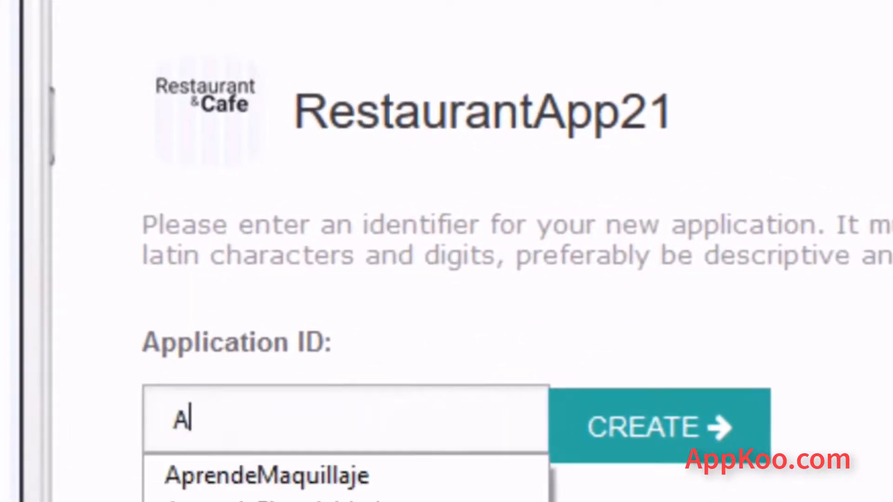
type("me")
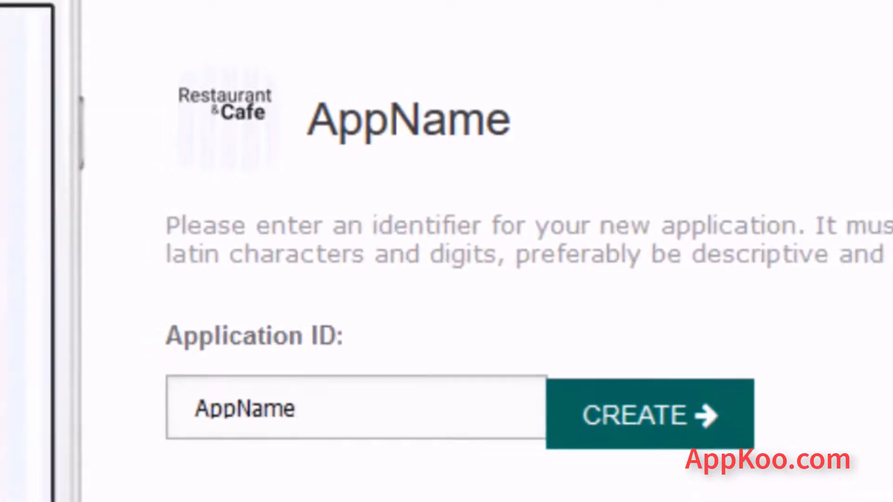
left_click(702, 404)
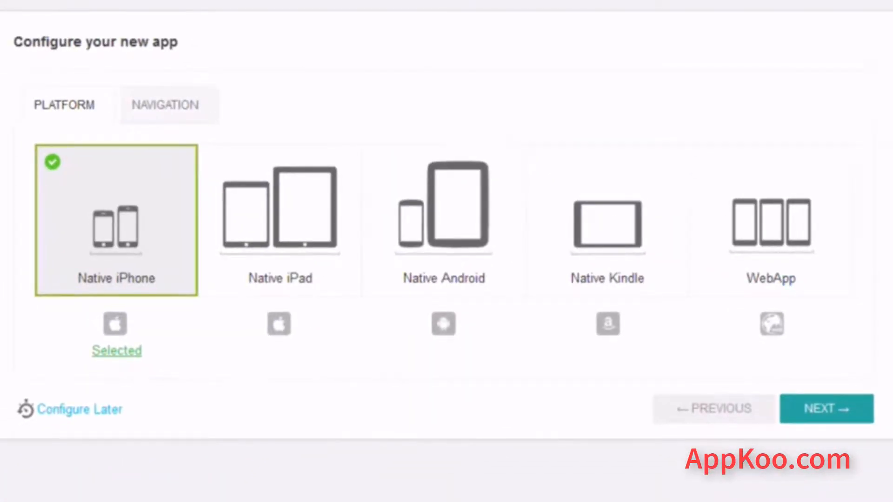
Choose Native Android as the platform for the new app and continue the configuration.
left_click(280, 220)
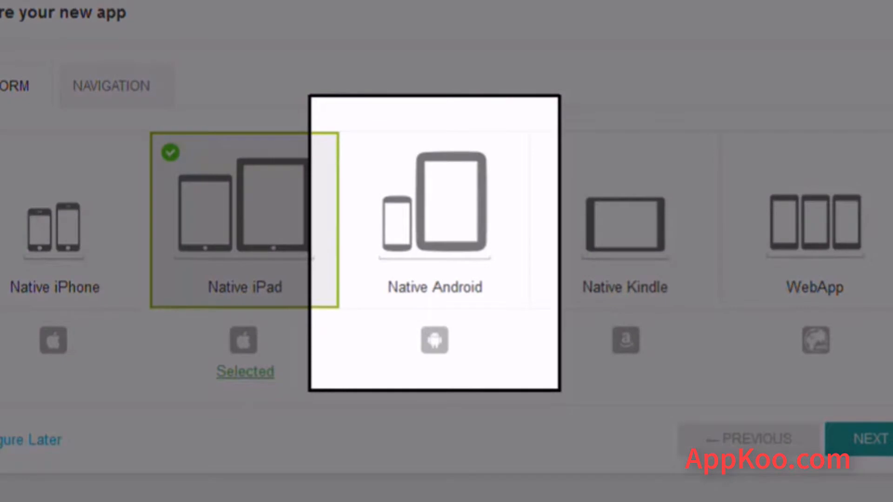
left_click(435, 220)
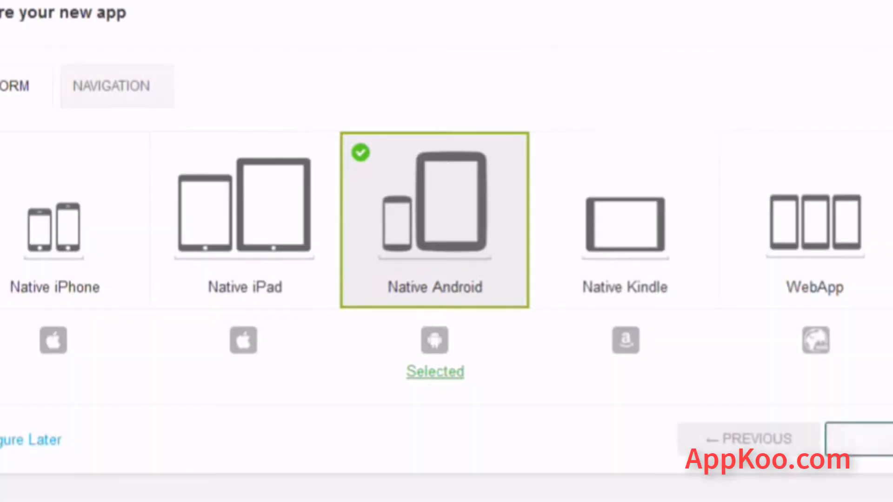
left_click(875, 439)
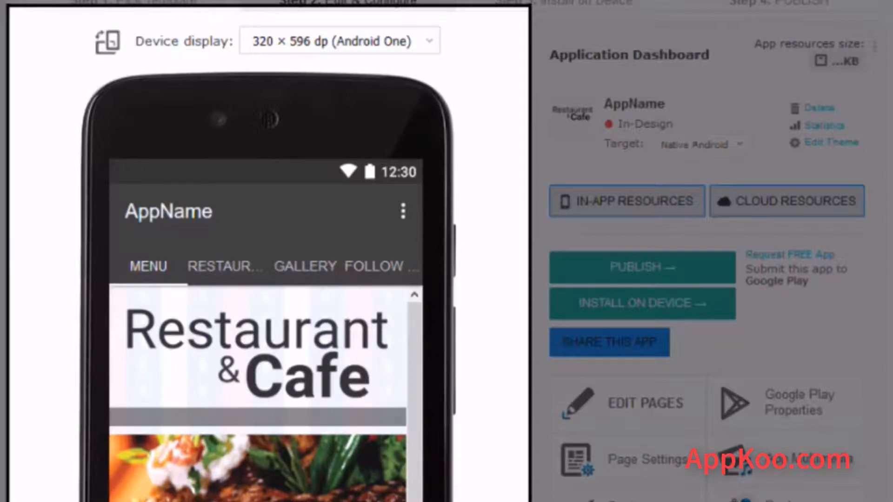
Set the device display to 411 × 731 dp (Nexus 6) and open the app's pages for editing.
left_click(340, 40)
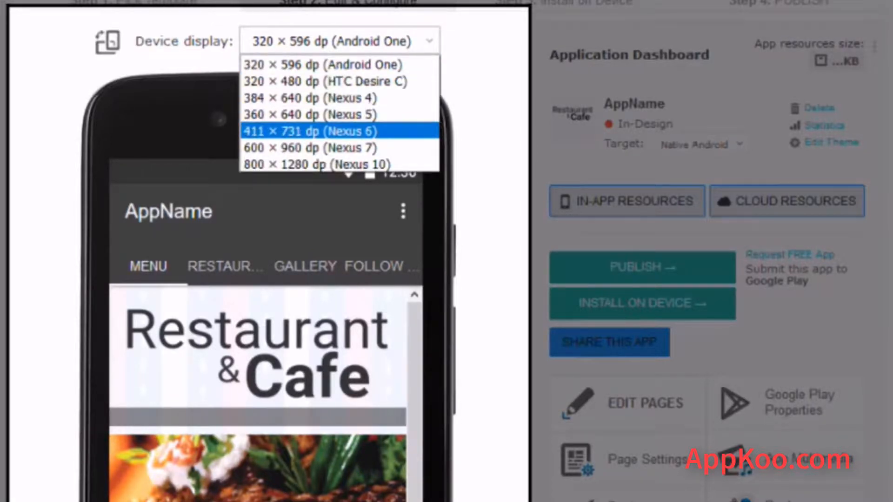
left_click(311, 131)
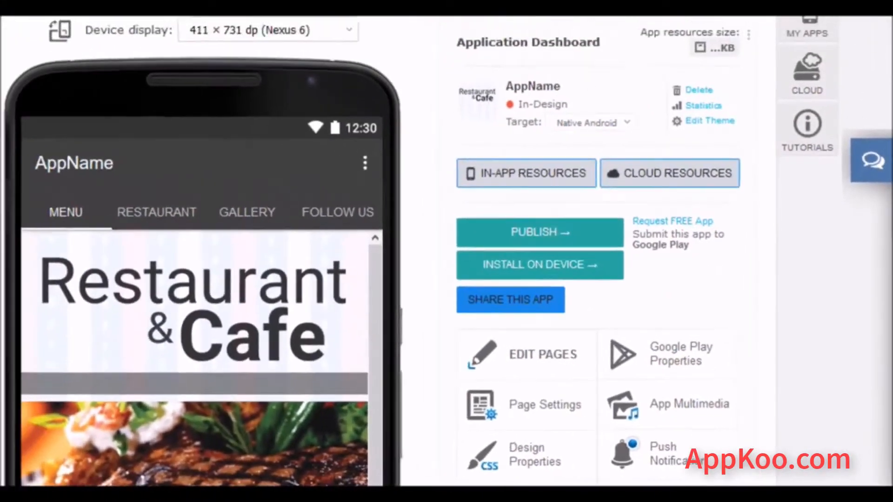
scroll(447, 251, "down", 5)
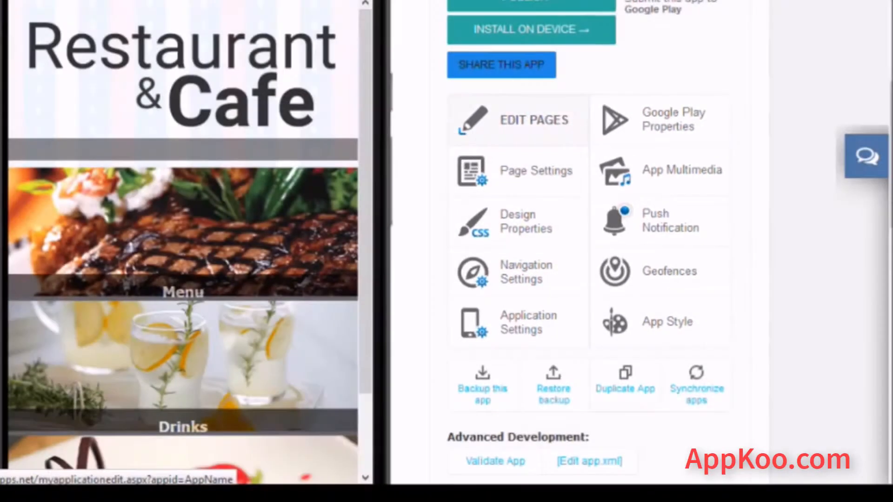
left_click(534, 120)
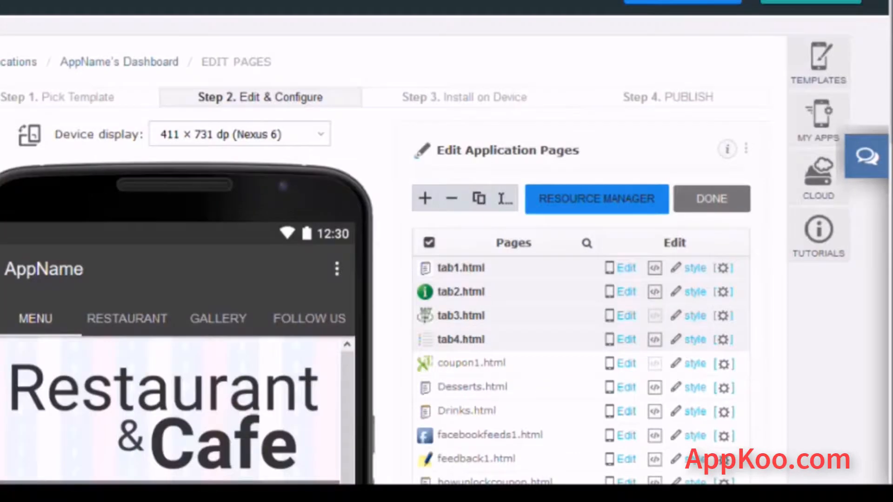
Look through the application's page list and preview tab3.html, tab4.html, coupon1.html and Desserts.html.
scroll(447, 251, "down", 3)
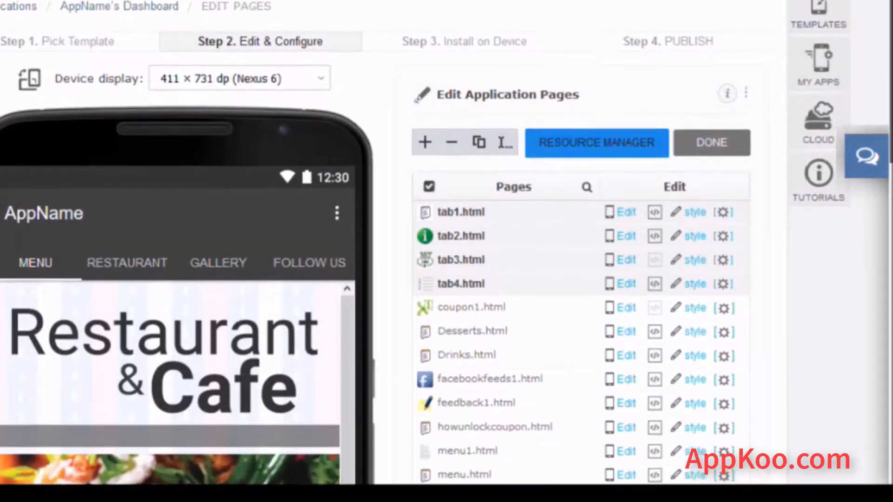
scroll(446, 251, "down", 2)
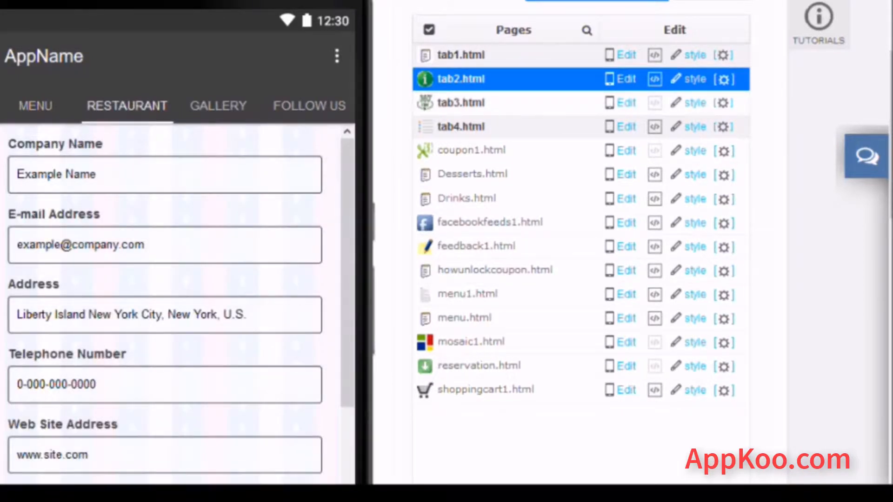
left_click(461, 102)
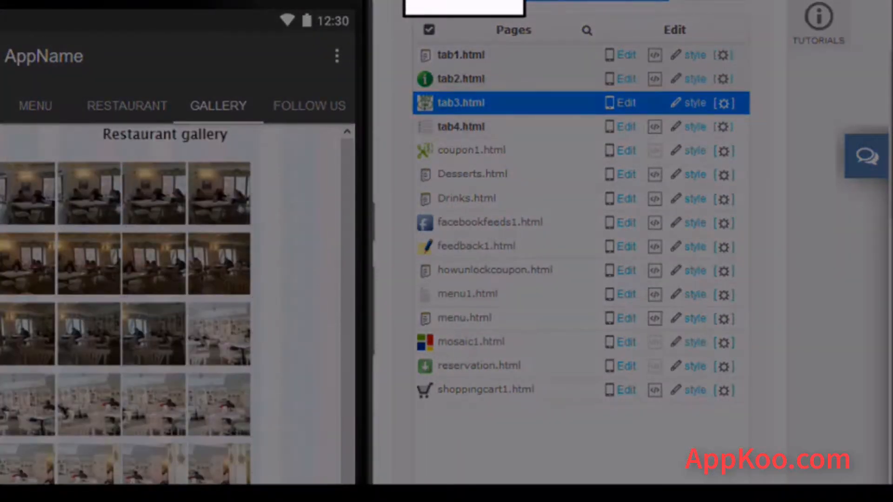
left_click(461, 127)
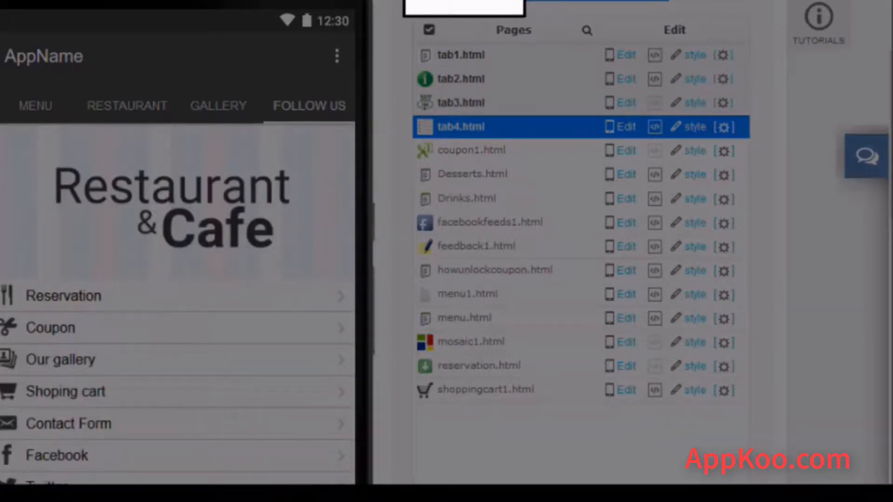
left_click(471, 150)
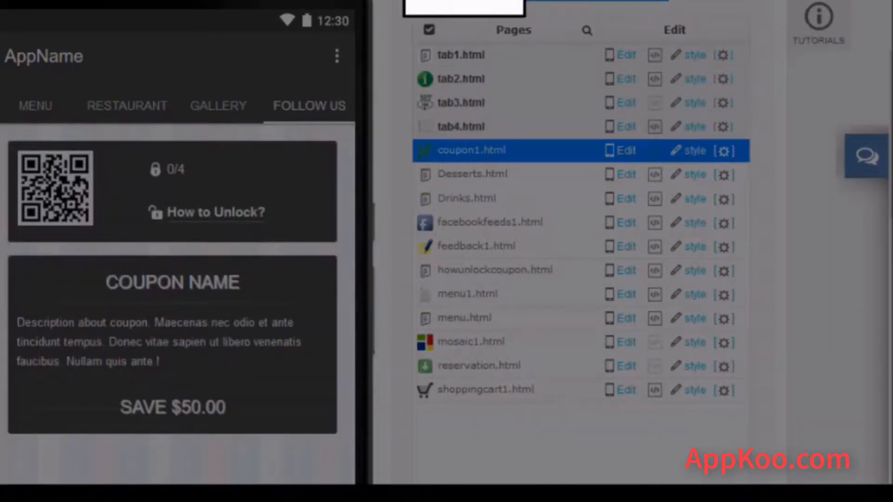
left_click(472, 174)
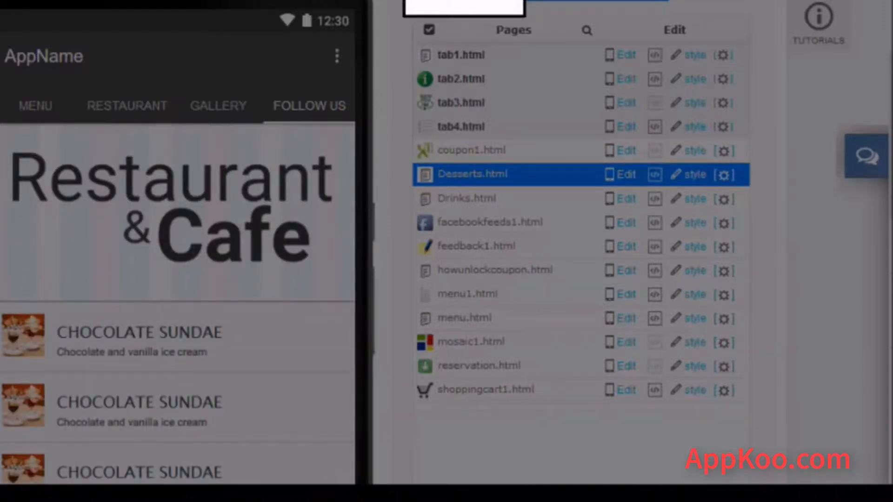
scroll(447, 241, "down", 3)
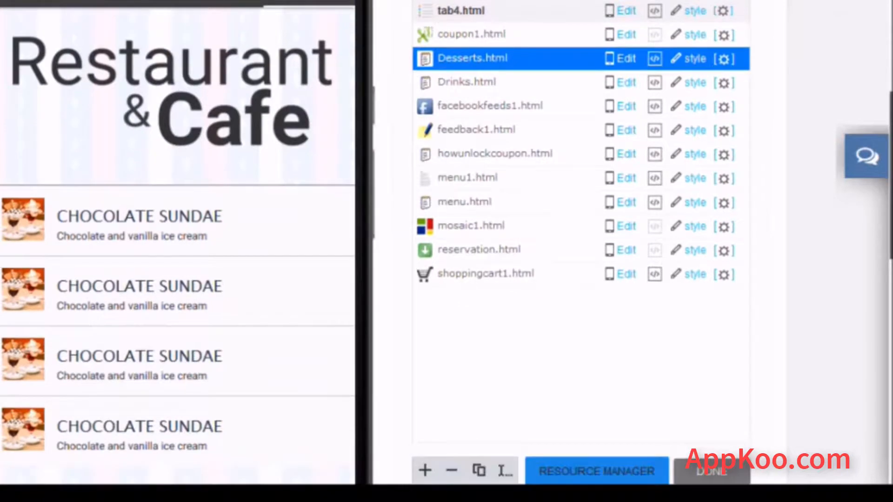
scroll(446, 242, "up", 4)
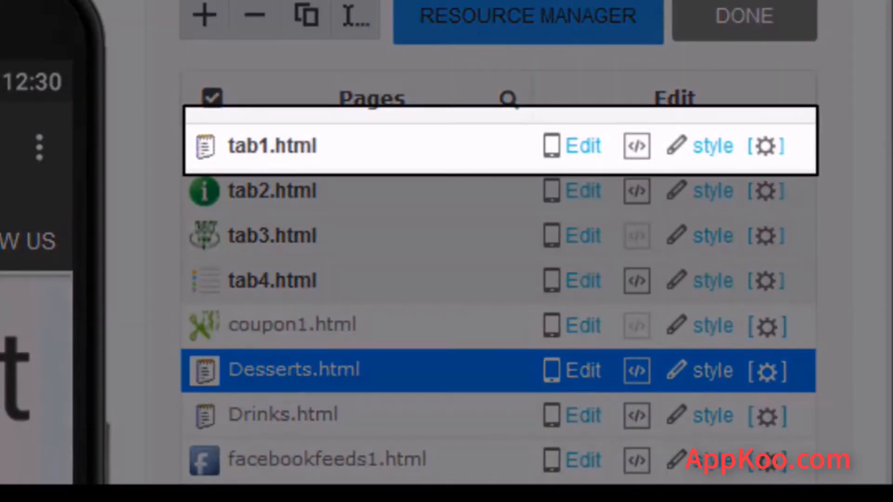
Open tab1.html for editing and change the text of its Menu picture item to YourName.
left_click(272, 147)
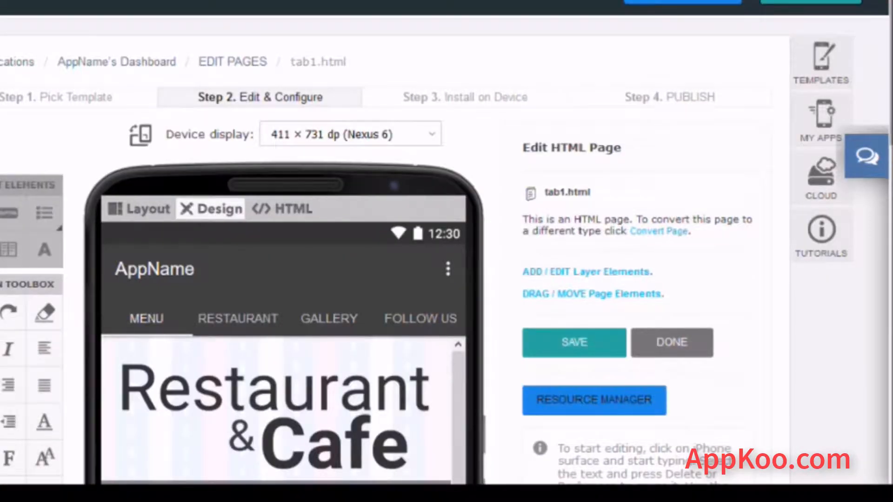
scroll(446, 251, "down", 4)
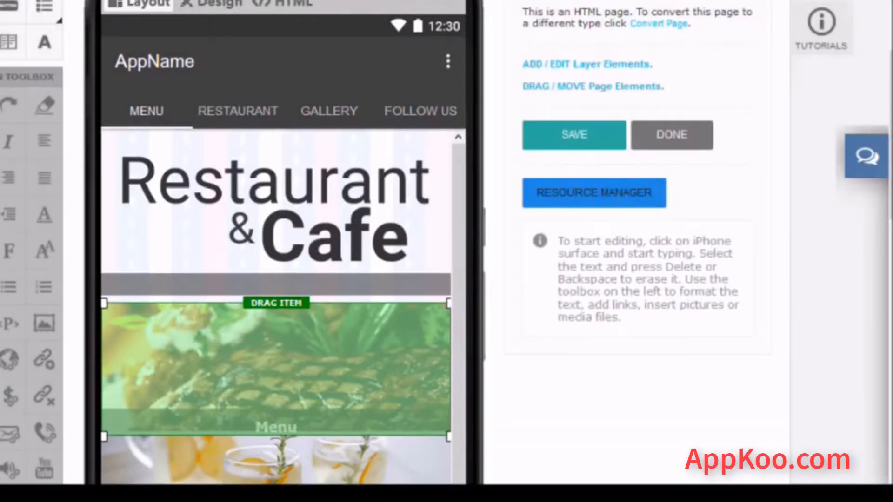
left_click(276, 370)
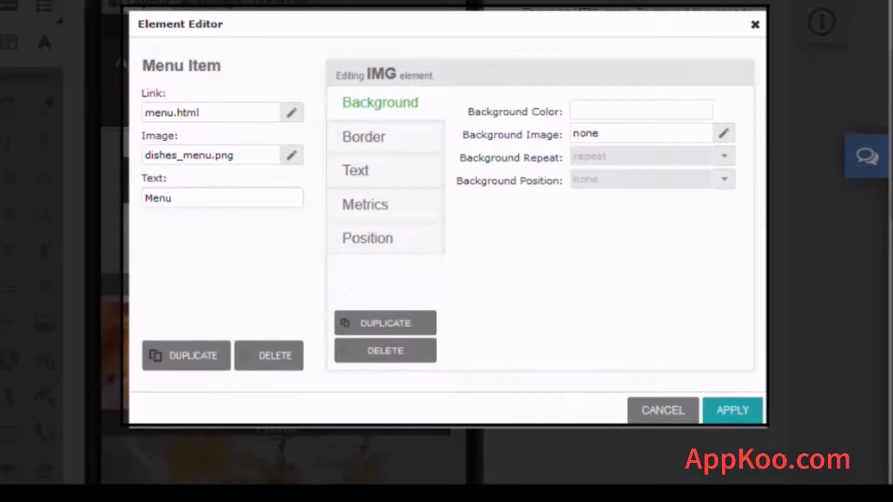
double_click(170, 198)
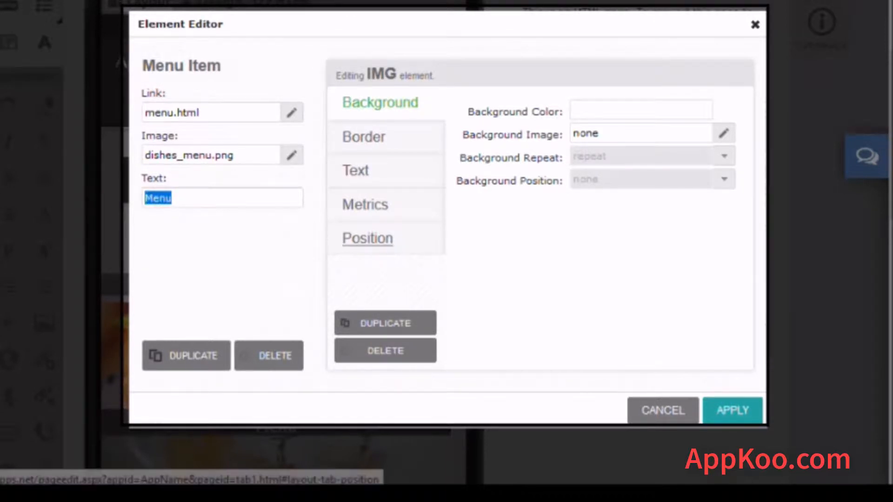
type("YOur")
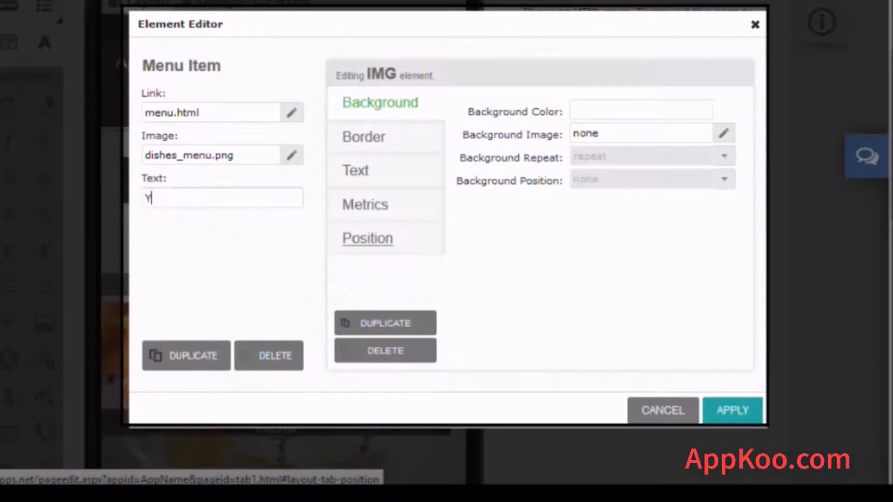
key("BackSpace")
key("BackSpace")
key("BackSpace")
type("ourNa")
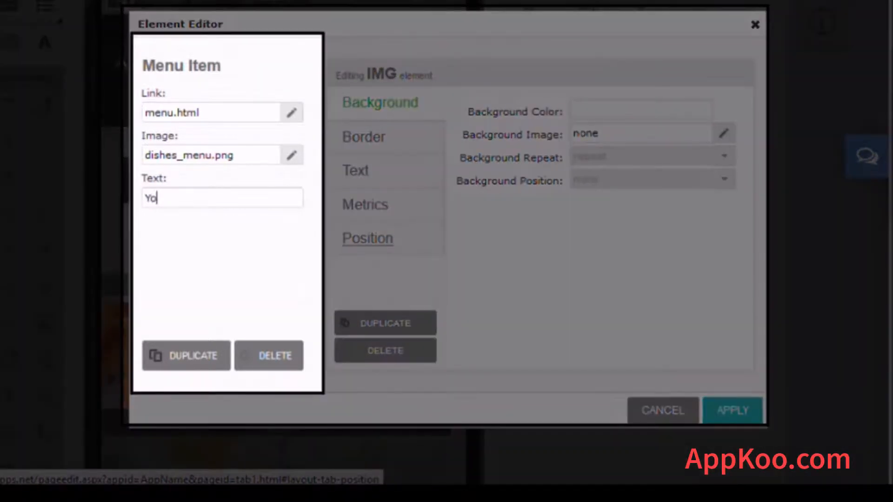
type("me")
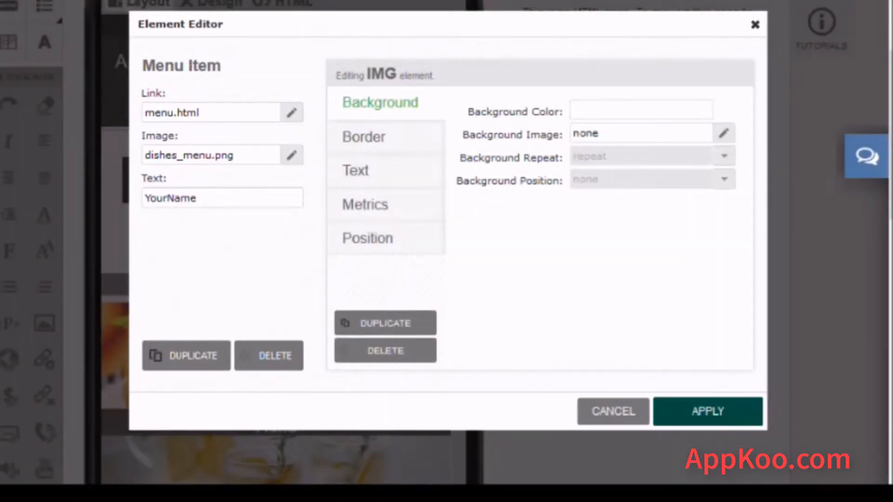
left_click(708, 411)
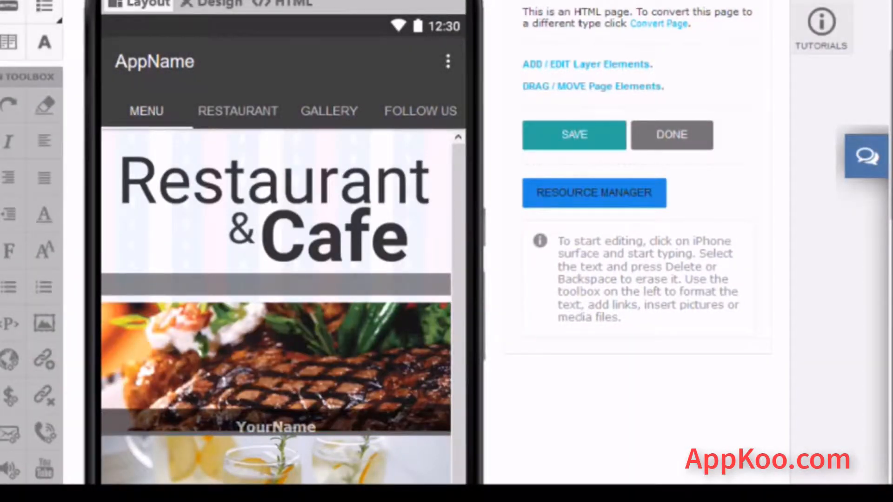
Open the Restaurant & Cafe logo image for editing, browse the in-app resources and choose logo2.png as its image file.
scroll(446, 251, "down", 5)
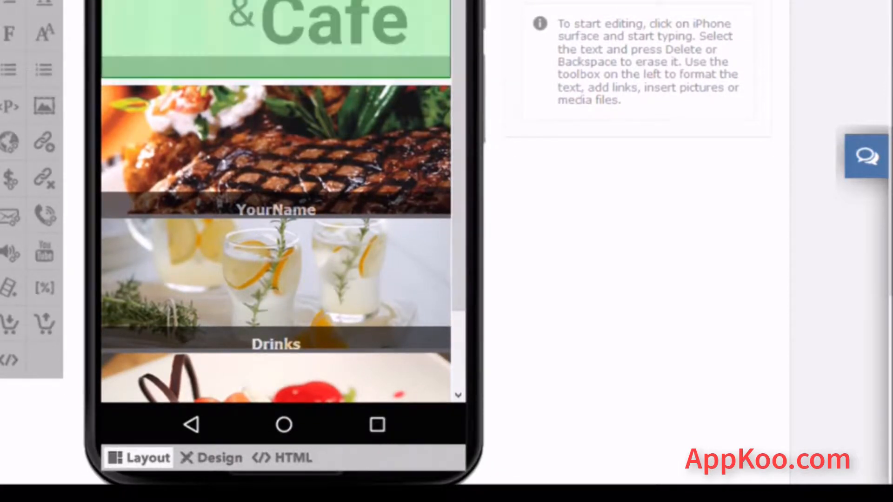
left_click(276, 32)
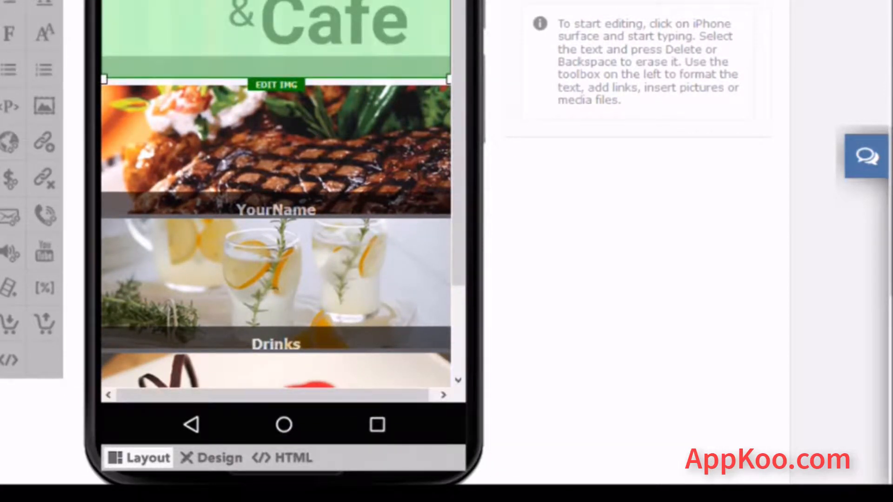
left_click(276, 85)
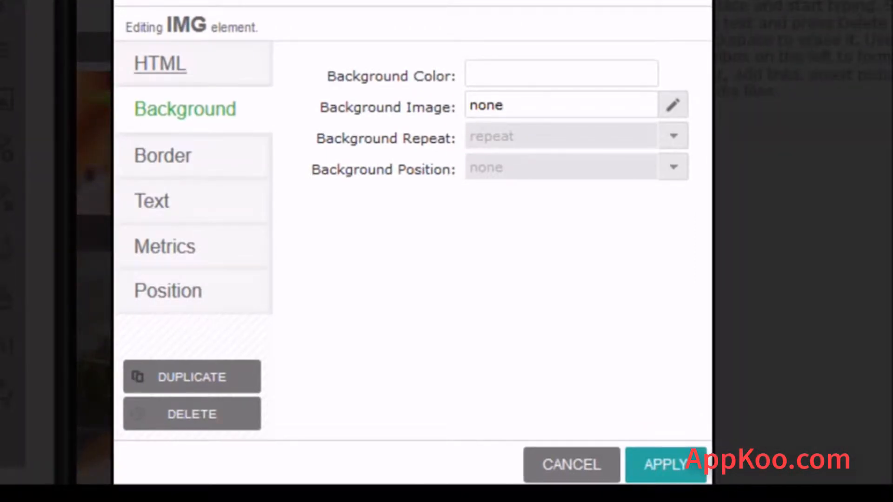
left_click(160, 63)
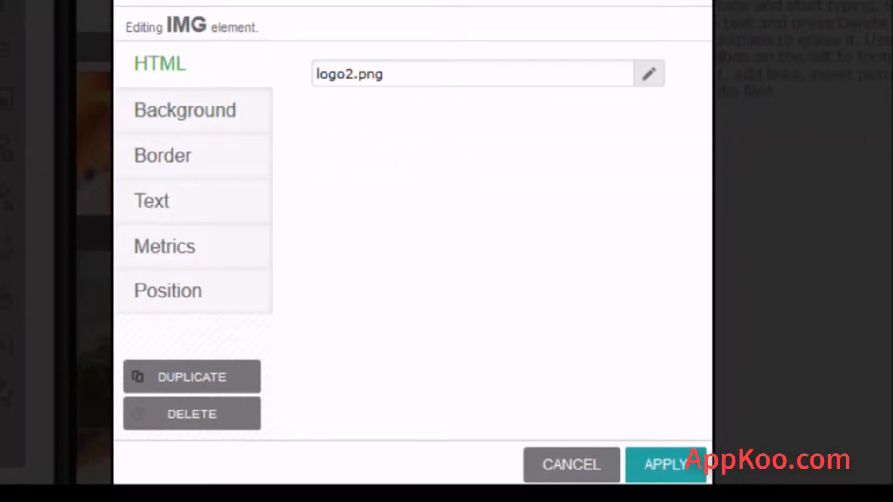
left_click(649, 74)
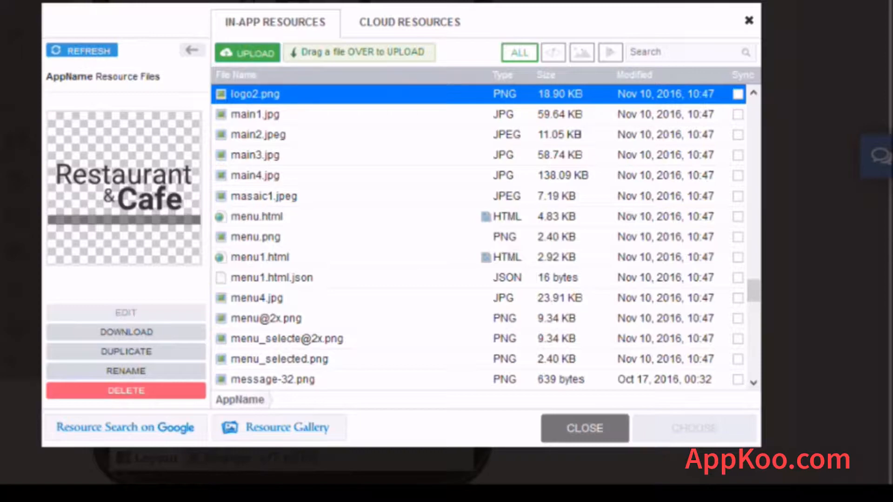
left_click(255, 115)
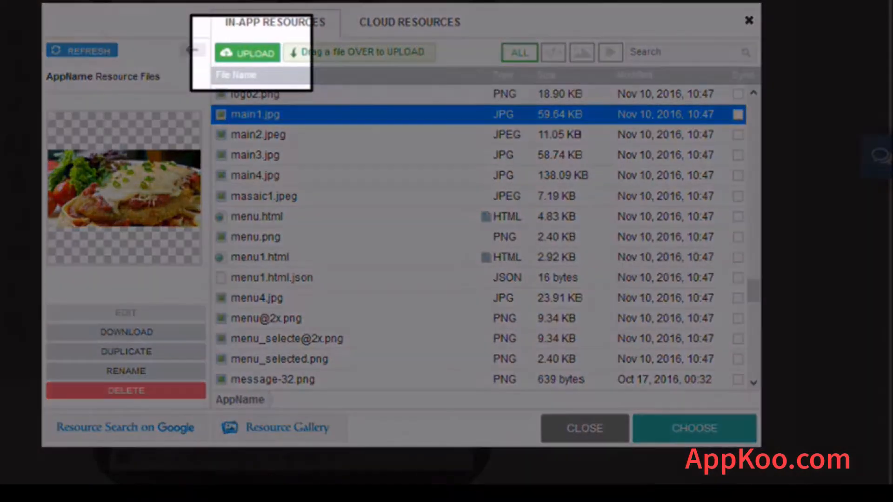
left_click(254, 94)
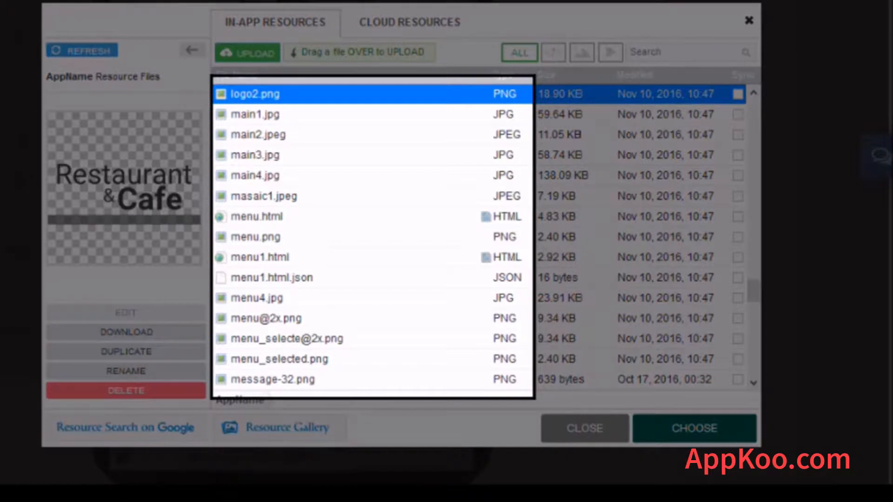
left_click(694, 428)
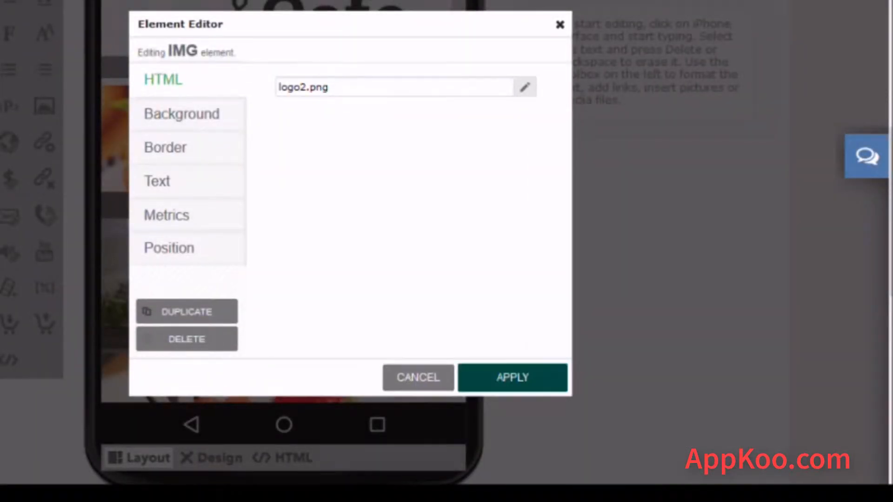
Review the logo image's width and height units in its metrics and apply the element settings.
left_click(229, 228)
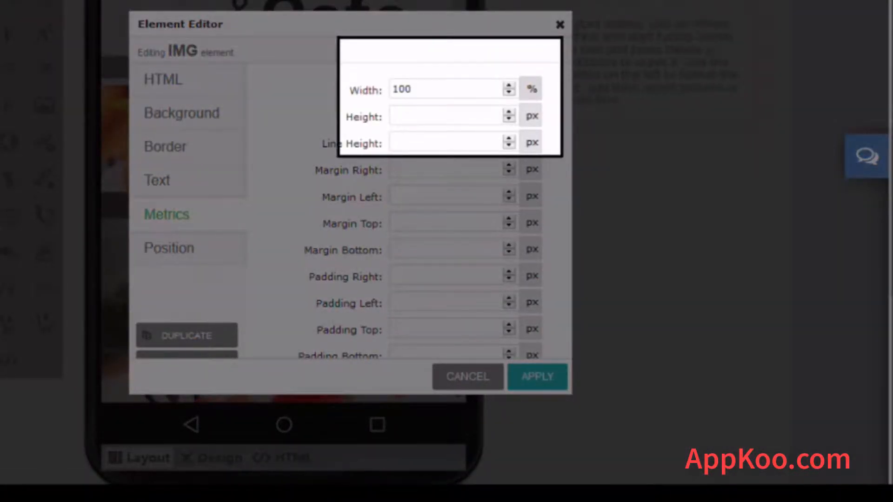
left_click(531, 89)
left_click(539, 122)
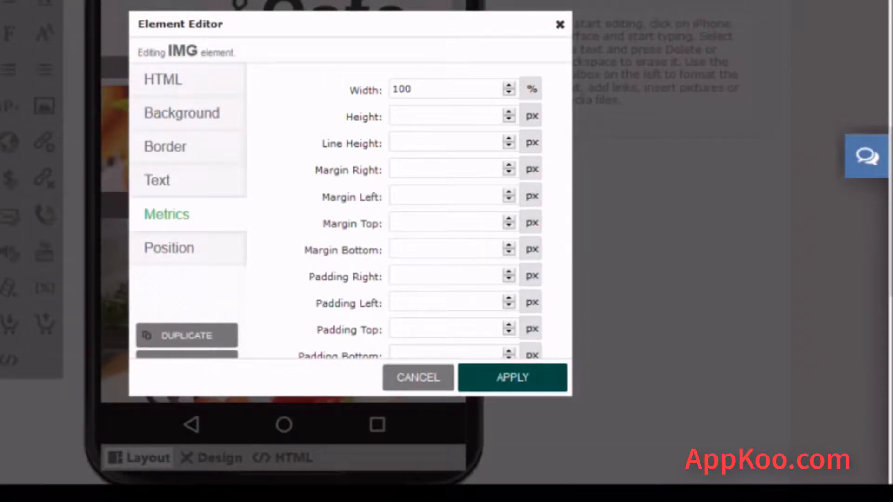
left_click(512, 377)
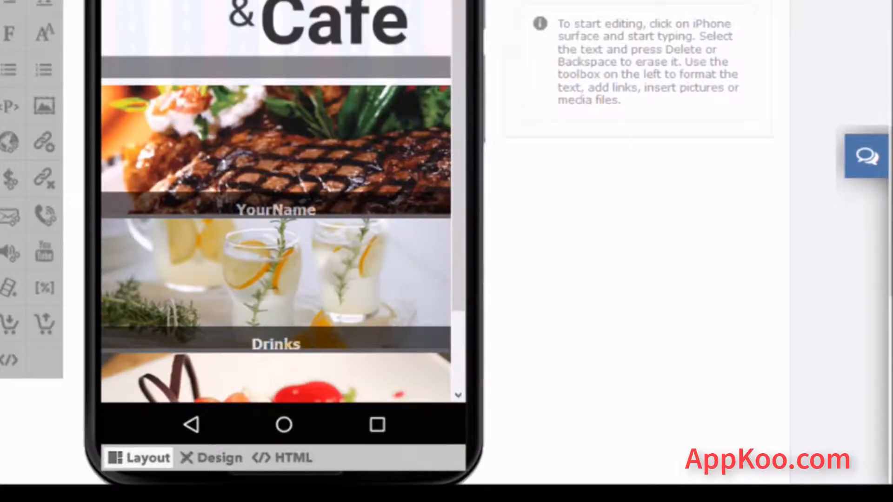
Link the Drinks menu item to the page Desserts.html and apply the change.
left_click_drag(458, 242, 458, 318)
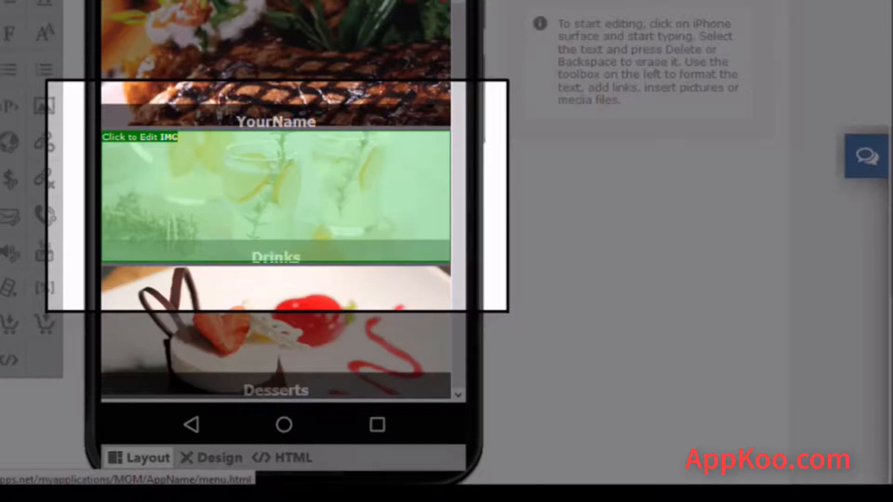
left_click(276, 198)
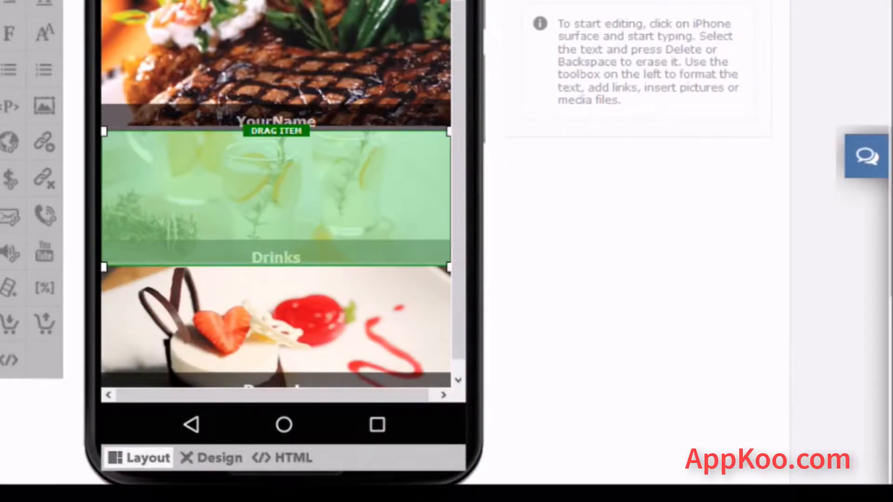
double_click(276, 197)
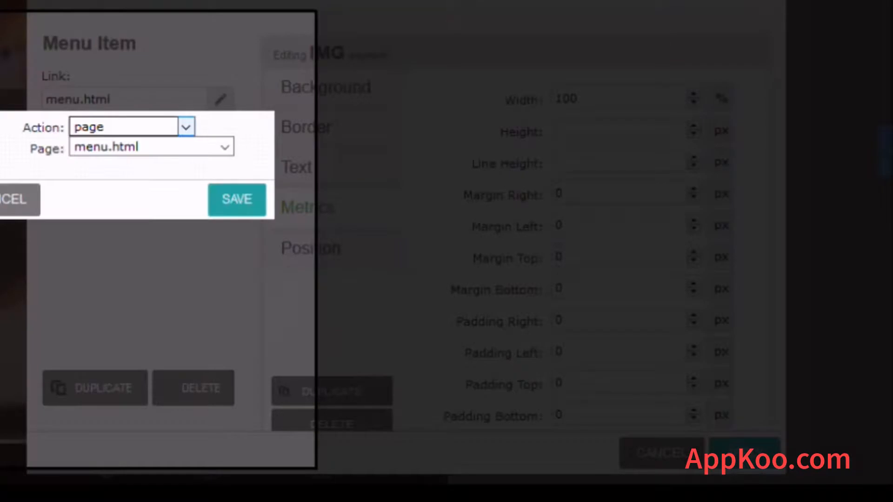
left_click(225, 147)
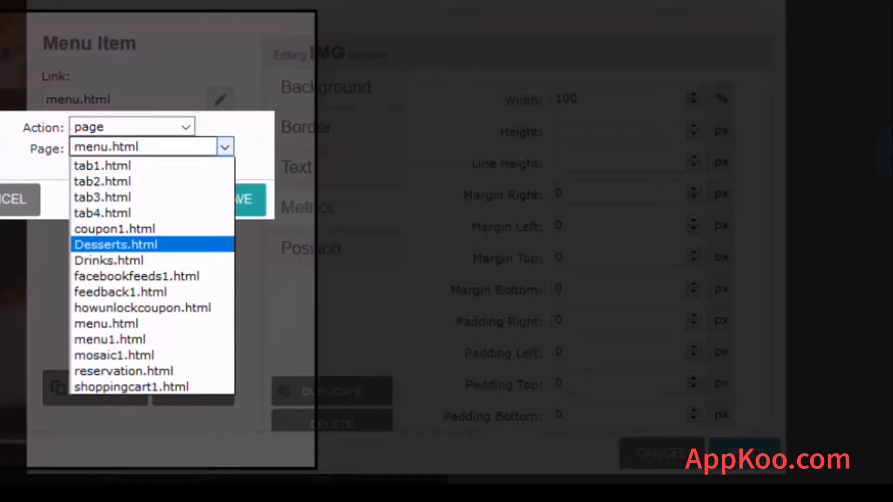
left_click(152, 245)
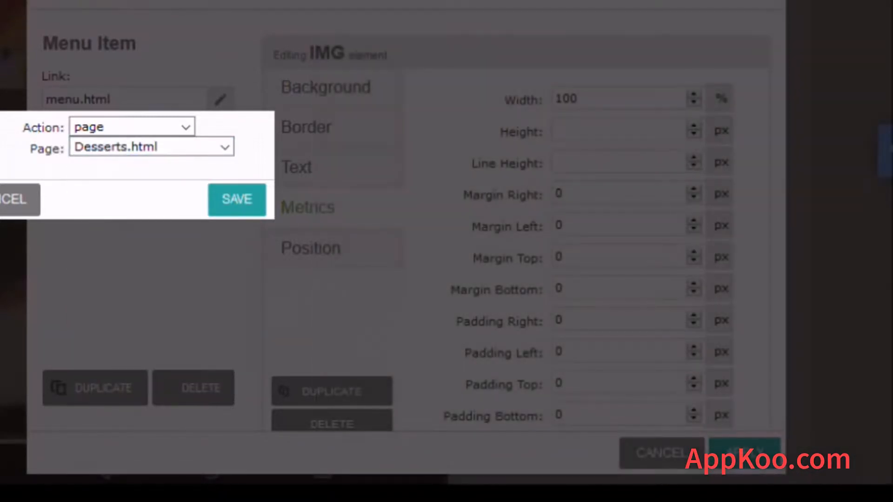
left_click(237, 200)
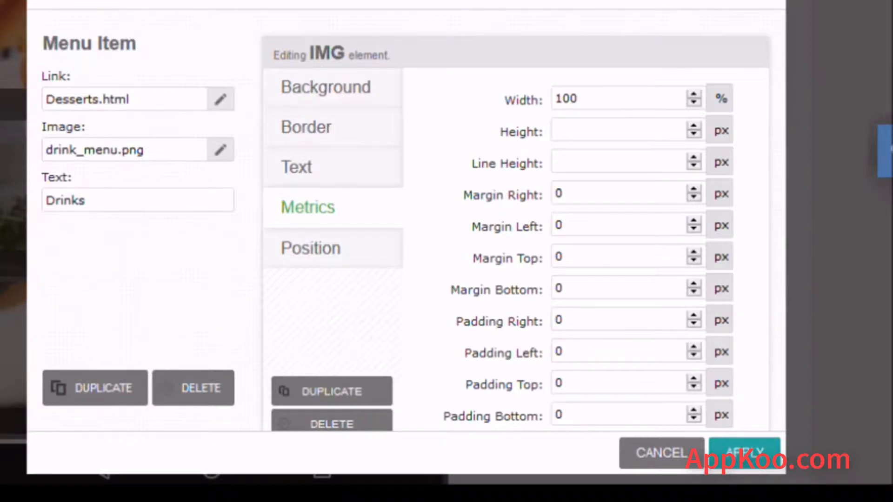
left_click(744, 453)
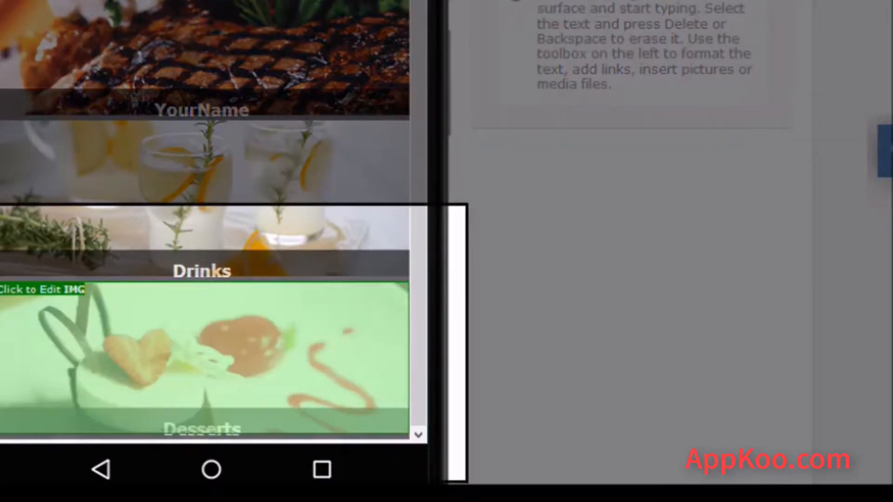
Link the Desserts menu item to the page Drinks.html and apply the change.
left_click(287, 326)
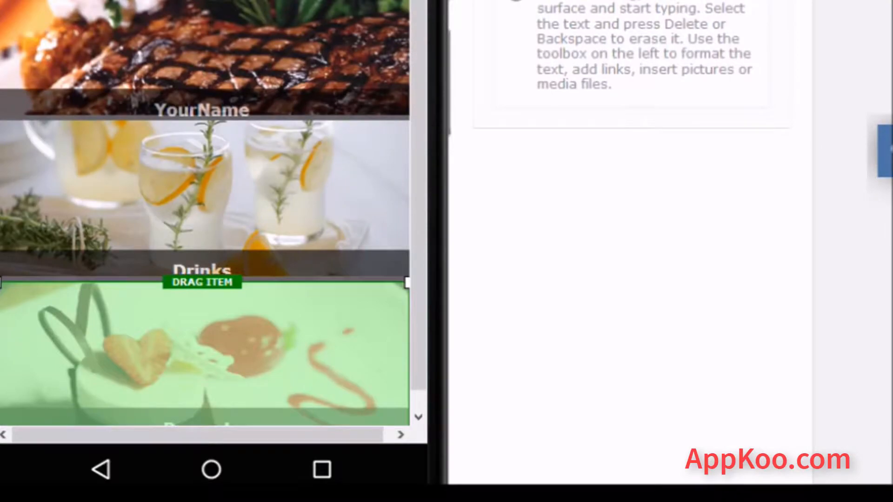
double_click(287, 327)
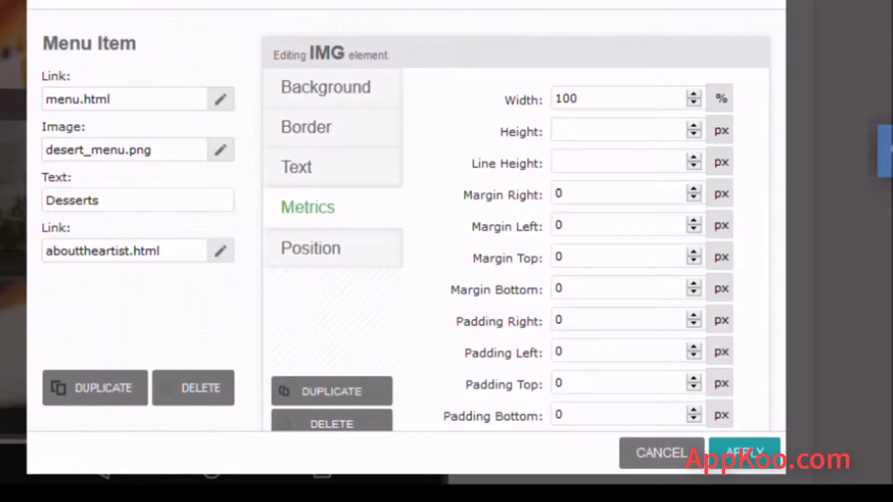
left_click(220, 99)
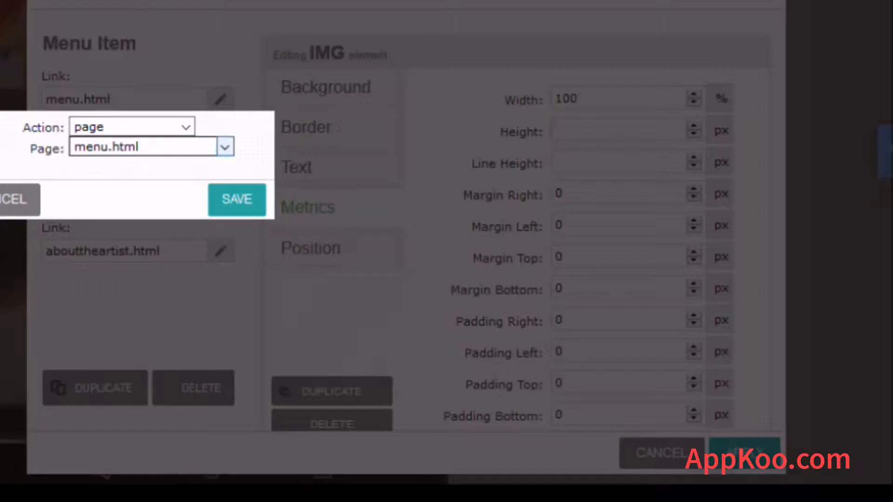
left_click(225, 147)
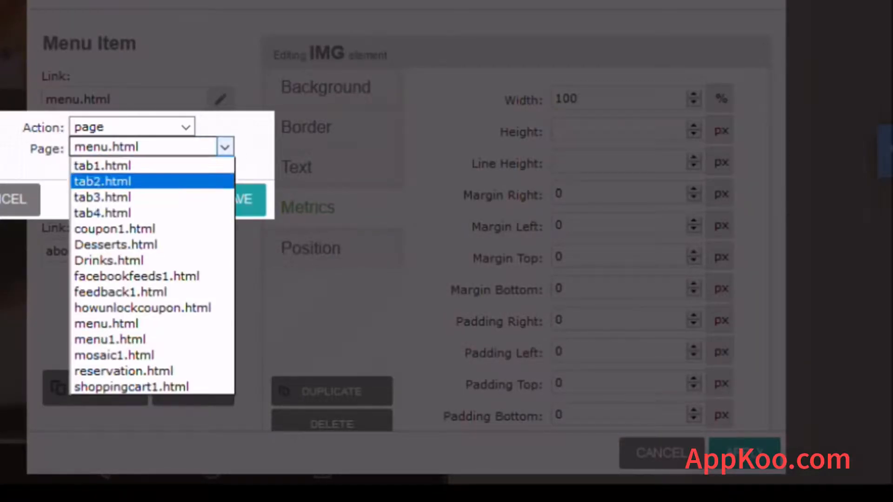
left_click(109, 261)
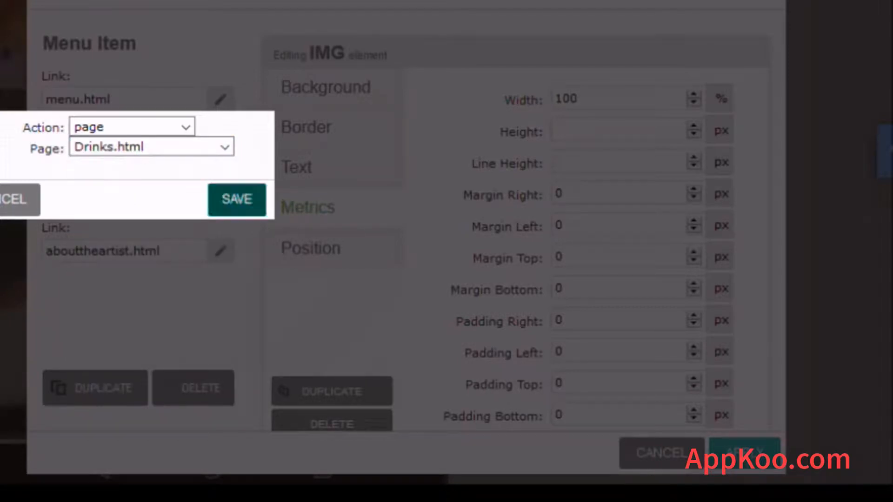
left_click(237, 199)
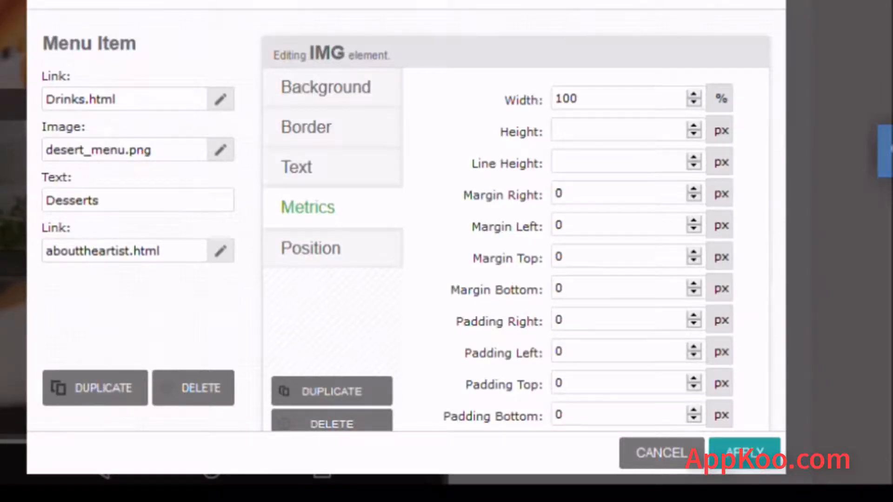
left_click(744, 453)
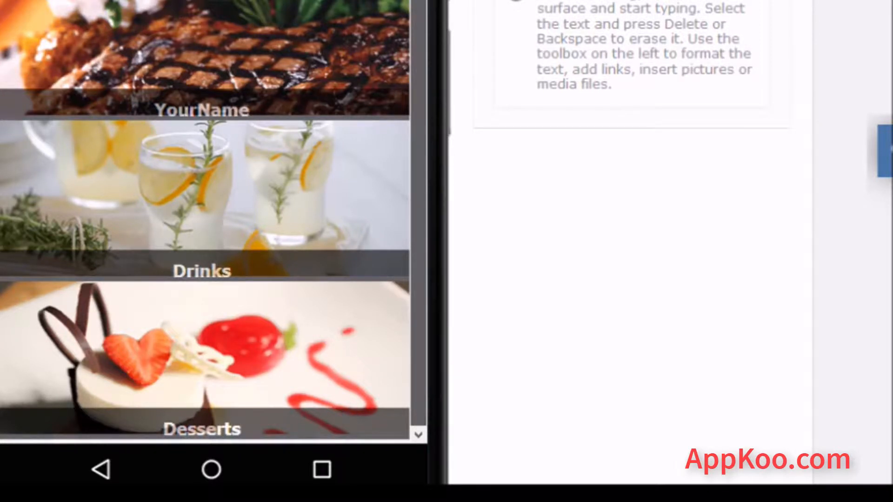
Duplicate the Desserts menu item and set the copy's text to New.
mouse_move(418, 186)
left_mouse_down()
mouse_move(418, 96)
mouse_move(418, 186)
left_mouse_up()
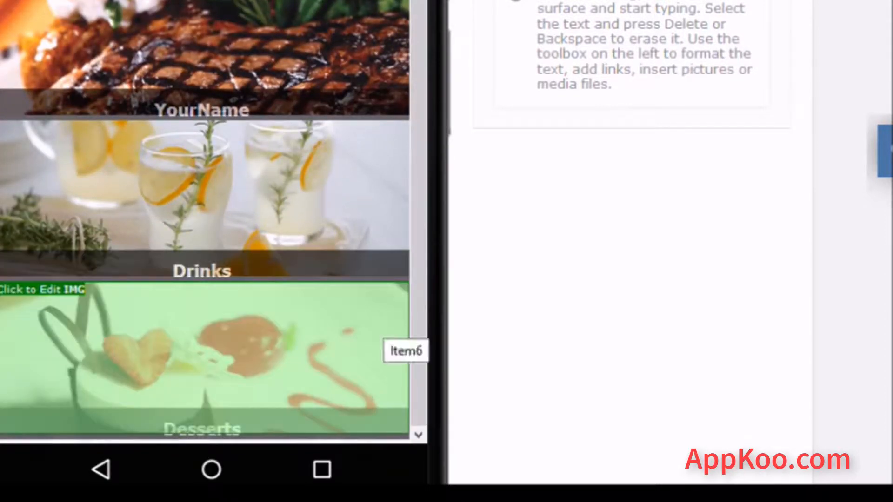
left_click(379, 344)
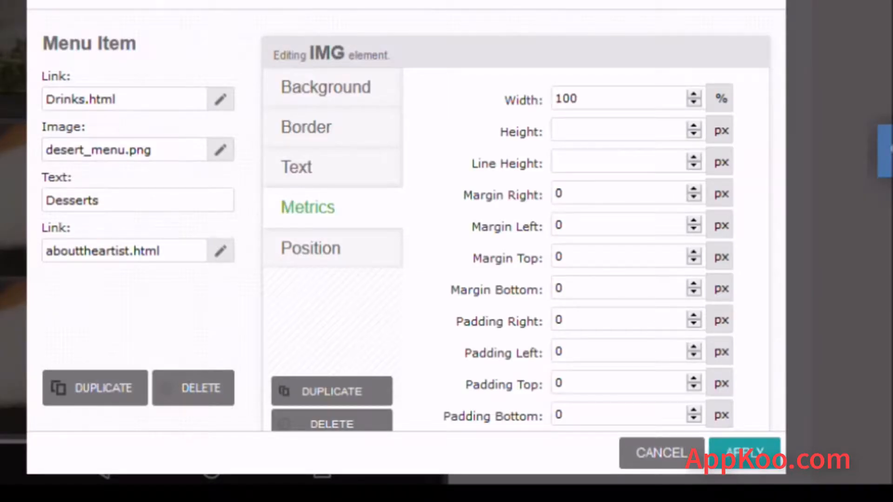
left_click_drag(99, 201, 44, 201)
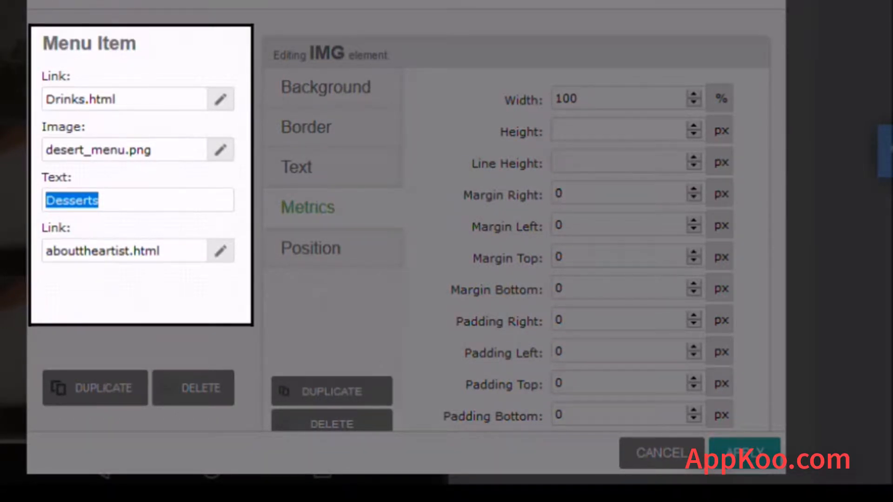
type("New")
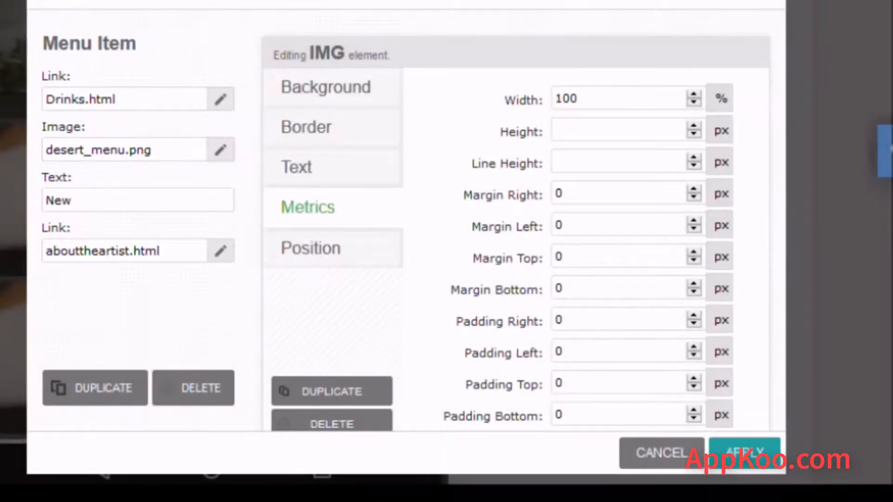
Preview the drink pictures in the resources, choose drink_menu.png as the New item's image and apply the change.
left_click(220, 150)
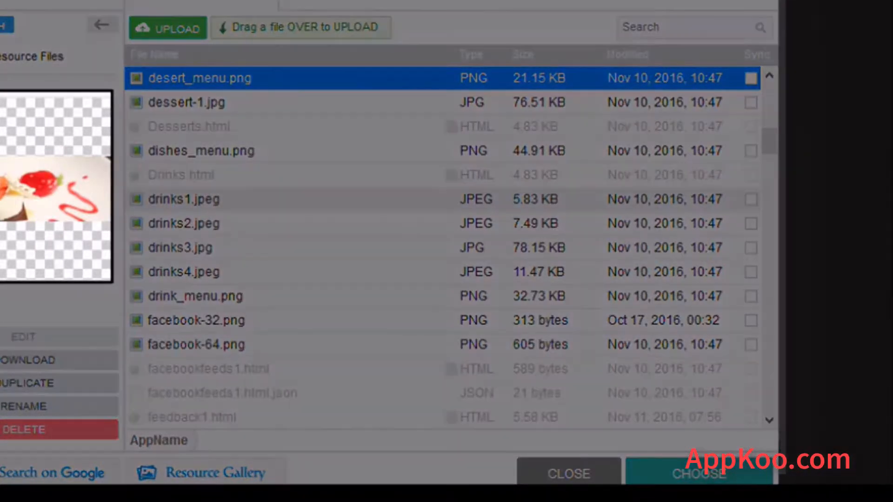
left_click(185, 200)
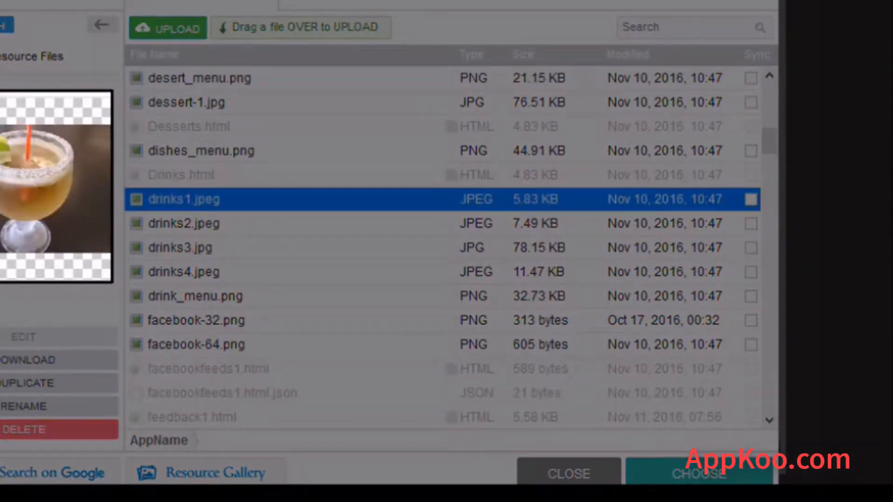
left_click(184, 223)
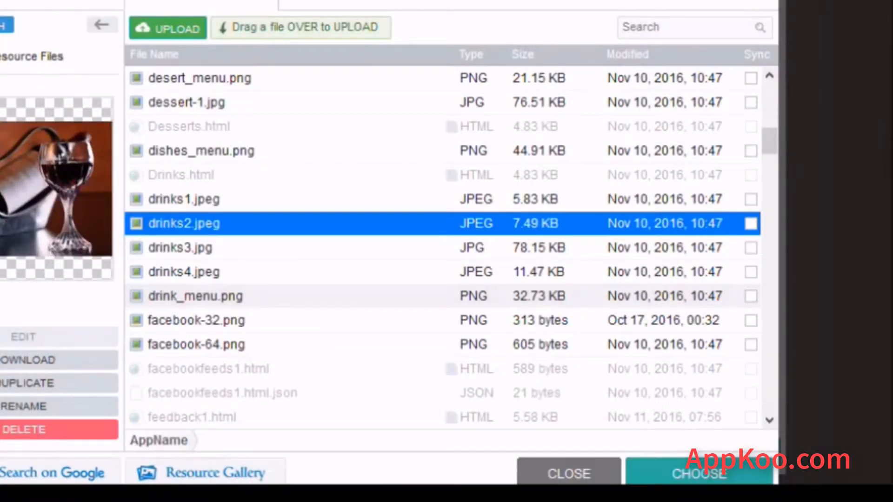
left_click(195, 296)
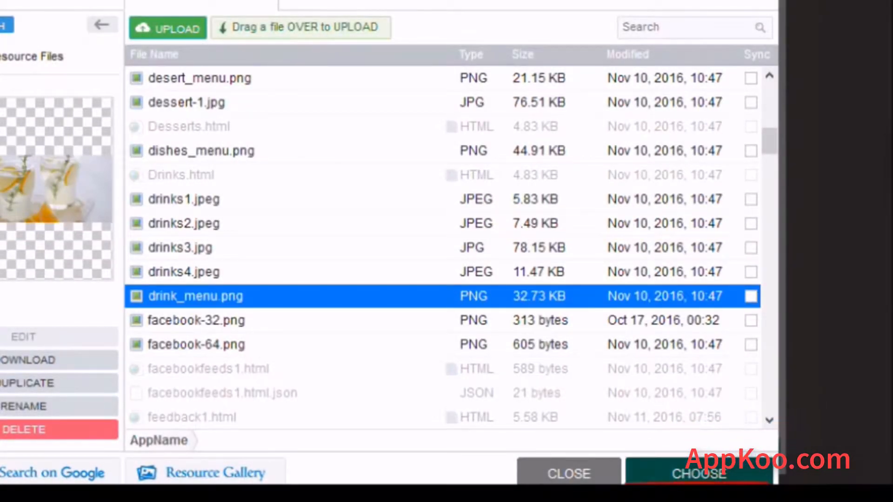
left_click(699, 473)
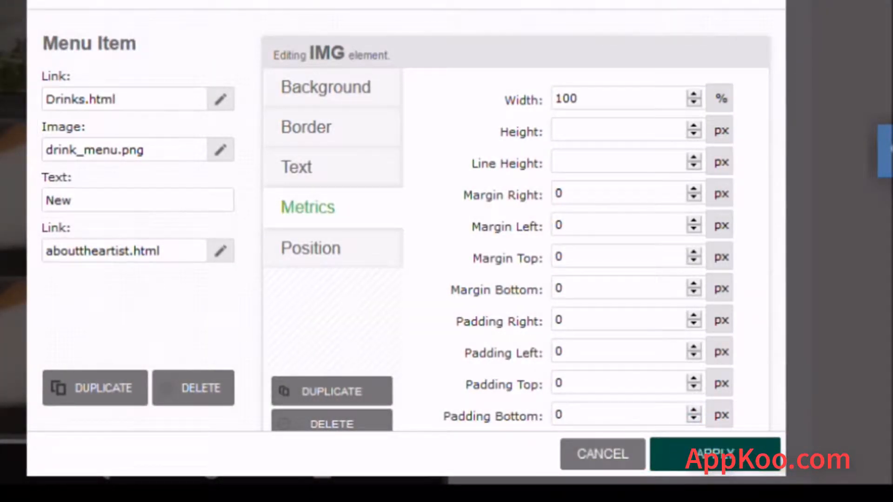
left_click(715, 454)
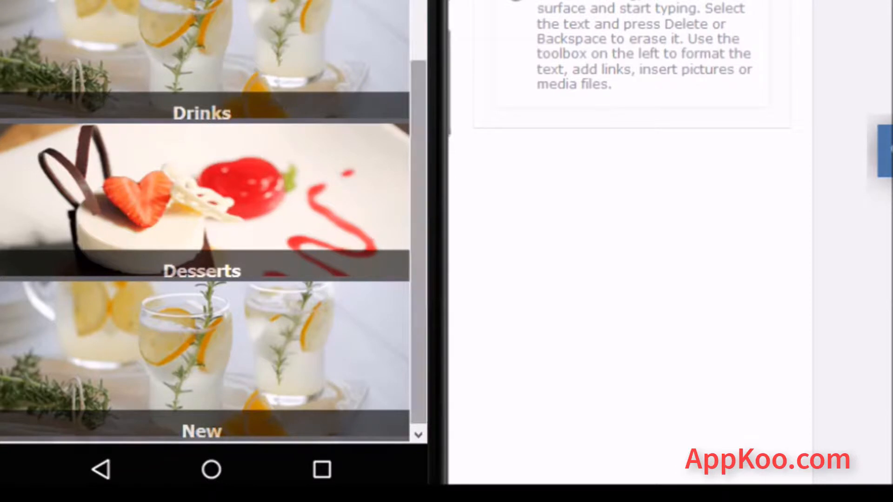
Save the edits to the tab1.html page and finish editing it.
left_click_drag(419, 242, 418, 61)
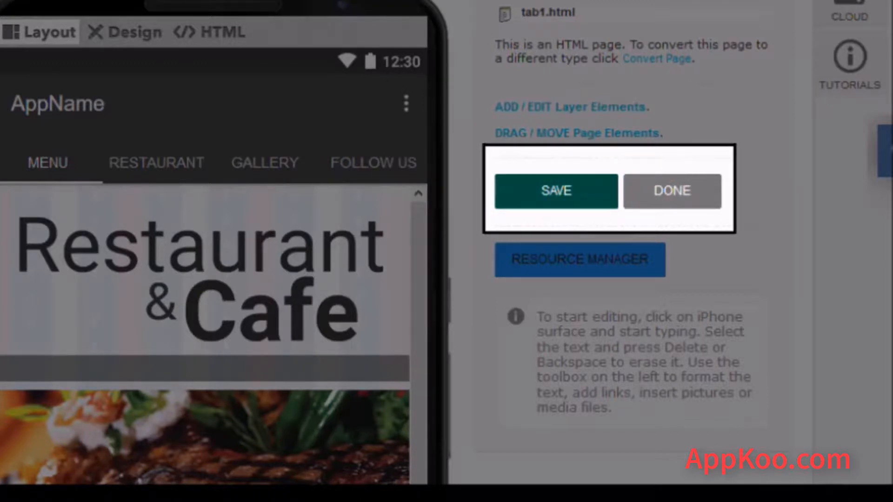
left_click(556, 191)
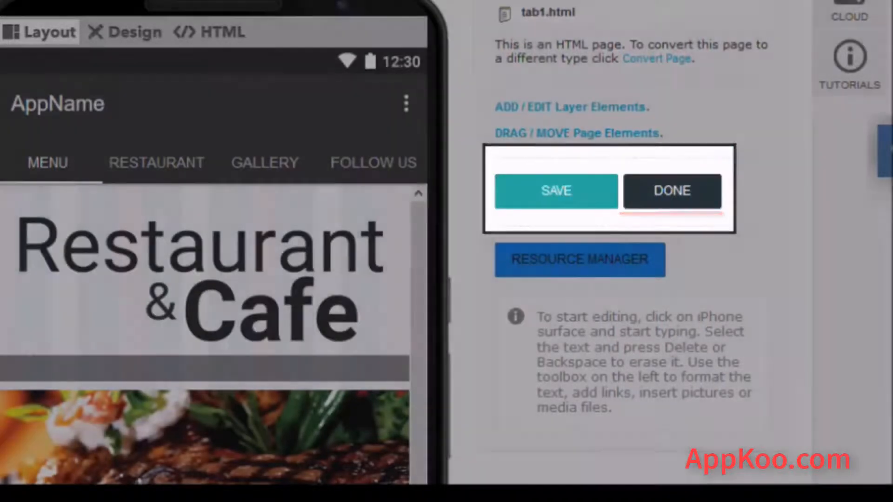
left_click(672, 191)
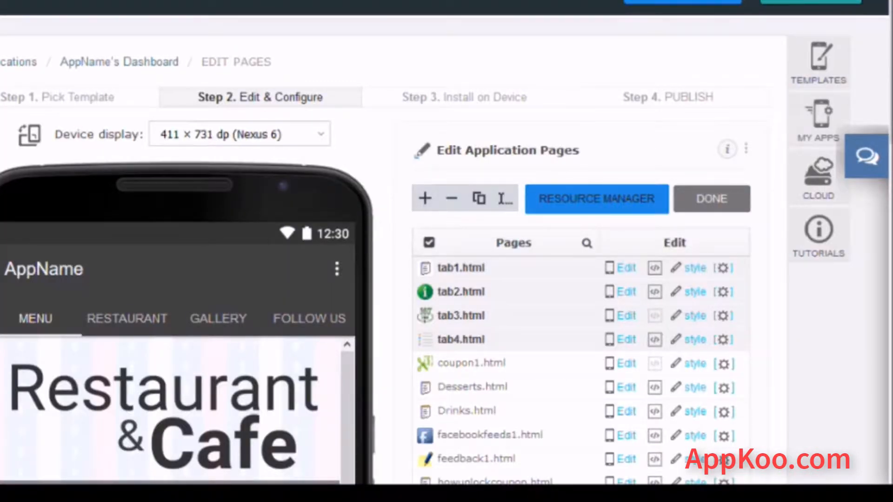
Open the style settings of the page tab1.html at the Body class's background properties.
scroll(446, 251, "down", 5)
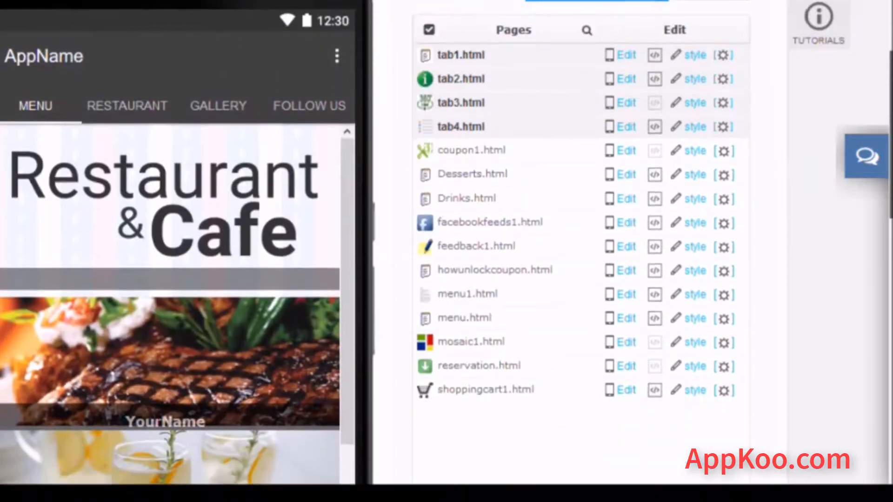
scroll(447, 251, "up", 1)
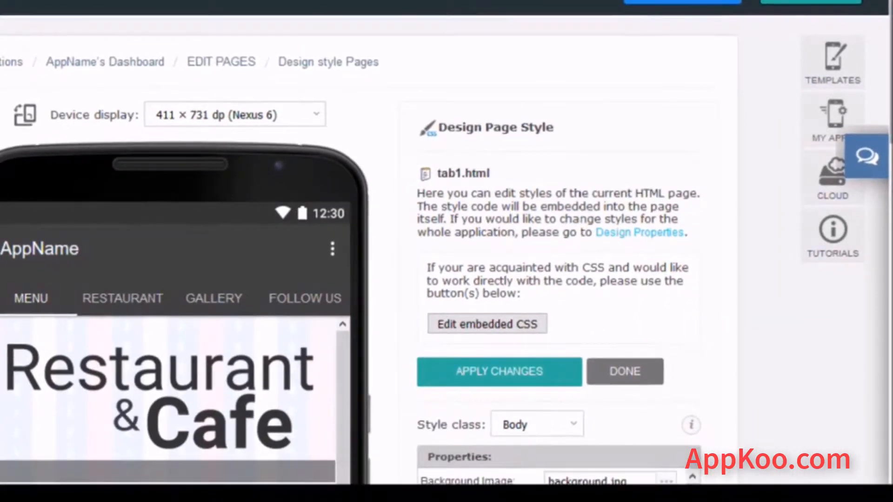
scroll(447, 251, "down", 5)
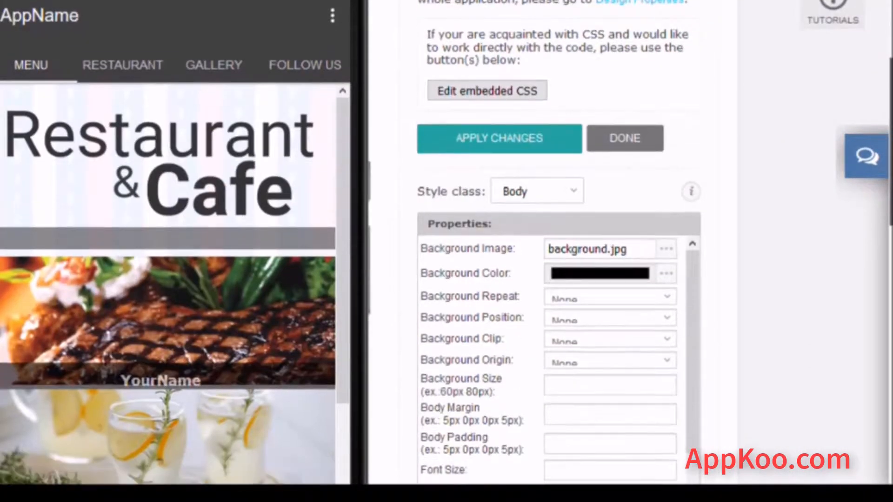
scroll(446, 251, "down", 3)
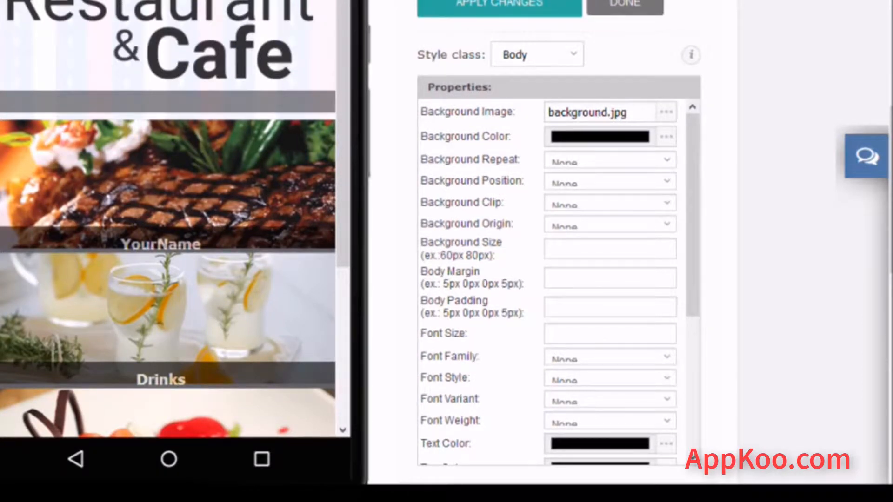
Search the in-app resources for "back" from the background image setting, preview background.jpg and leave without choosing a file.
left_click(666, 113)
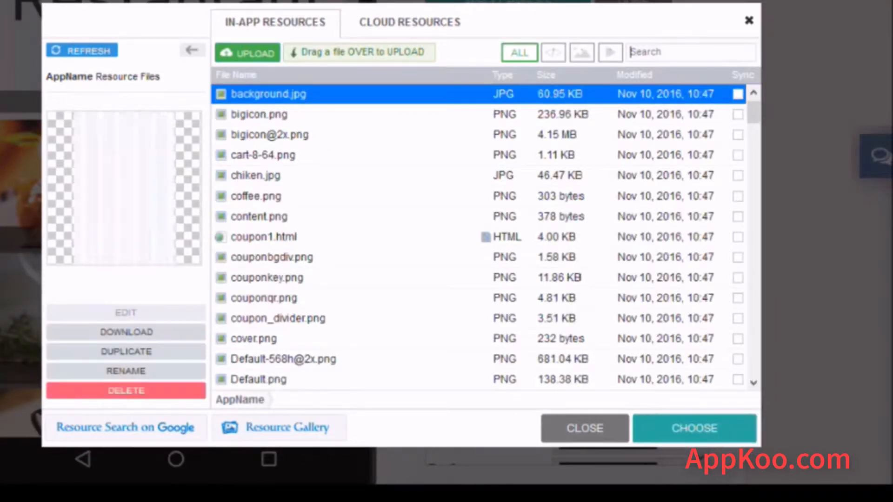
type("back")
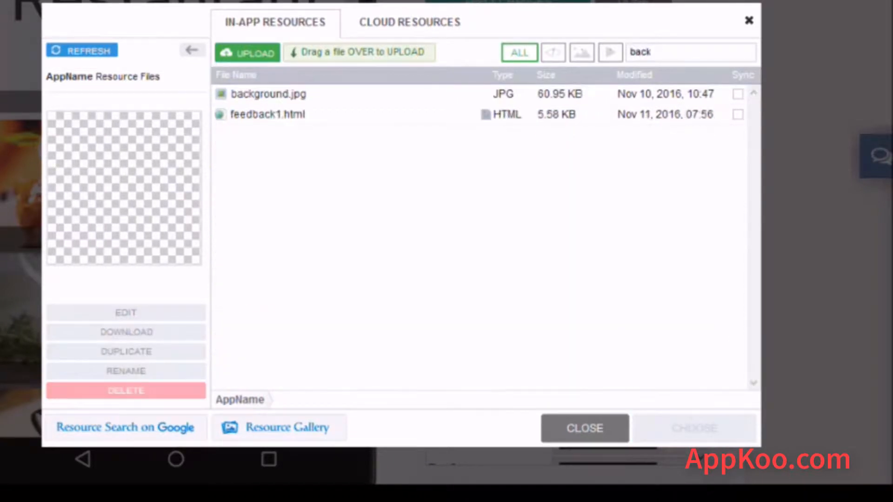
left_click(268, 94)
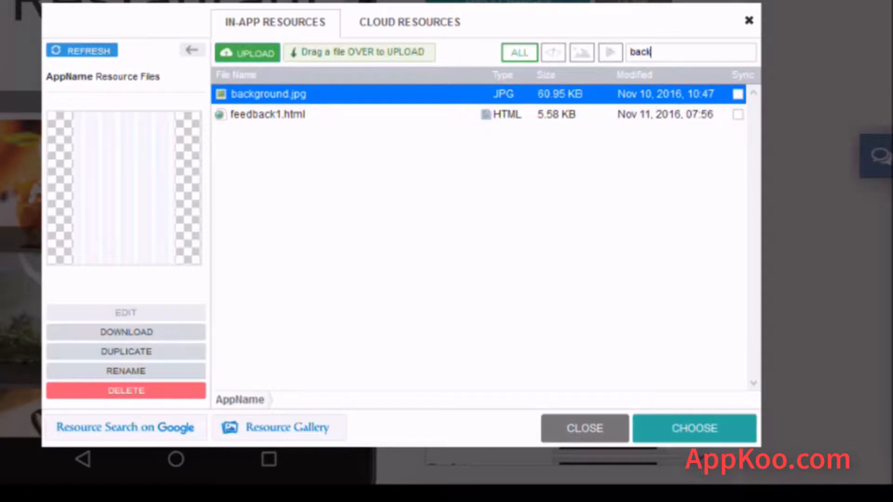
key("ctrl+a")
key("BackSpace")
left_click(585, 428)
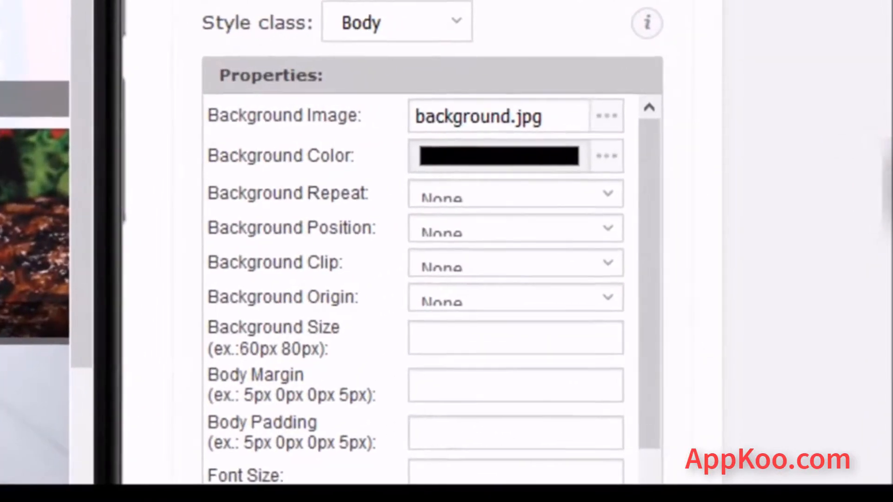
Clear the Body class's background image setting.
left_click_drag(629, 113, 554, 113)
key("BackSpace")
key("BackSpace")
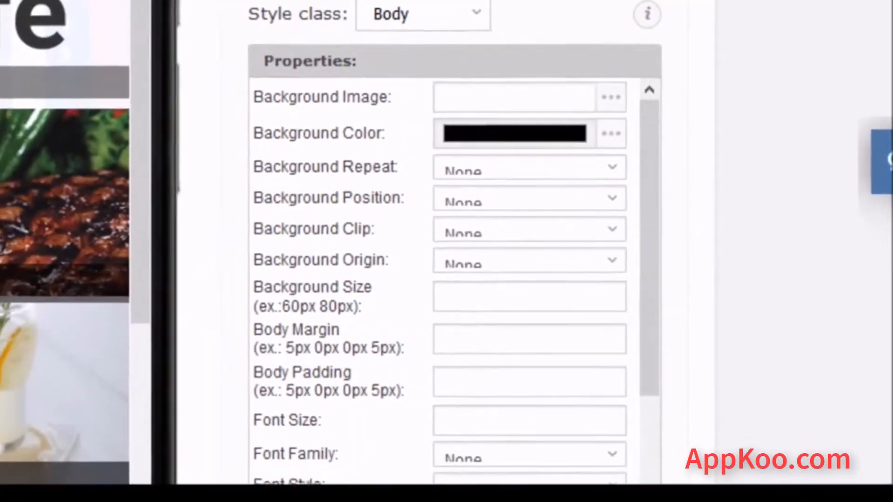
Set the Body background colour to turquoise 20F9E0 and apply the changes.
left_click(614, 126)
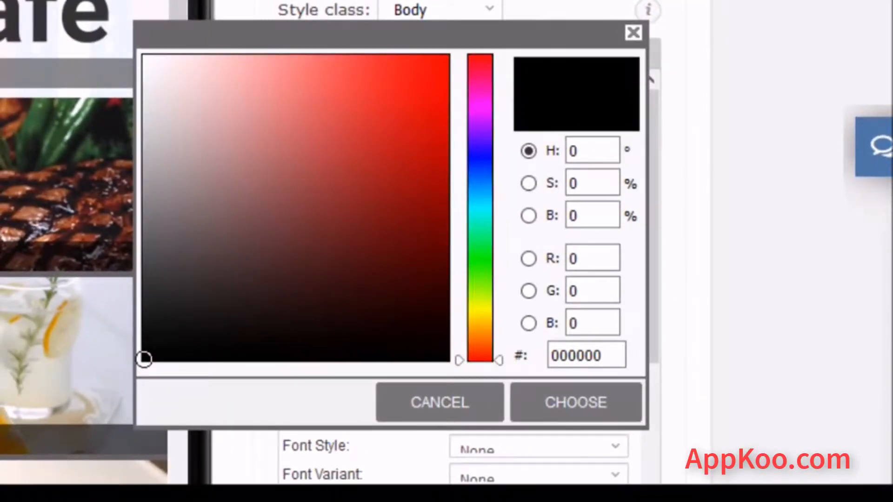
left_click(480, 214)
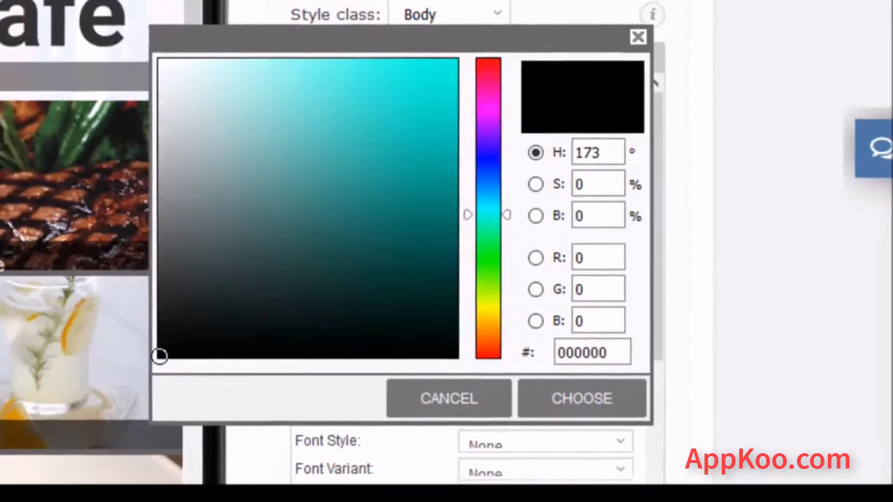
mouse_move(144, 359)
left_mouse_down()
mouse_move(244, 266)
mouse_move(244, 94)
mouse_move(225, 54)
left_mouse_up()
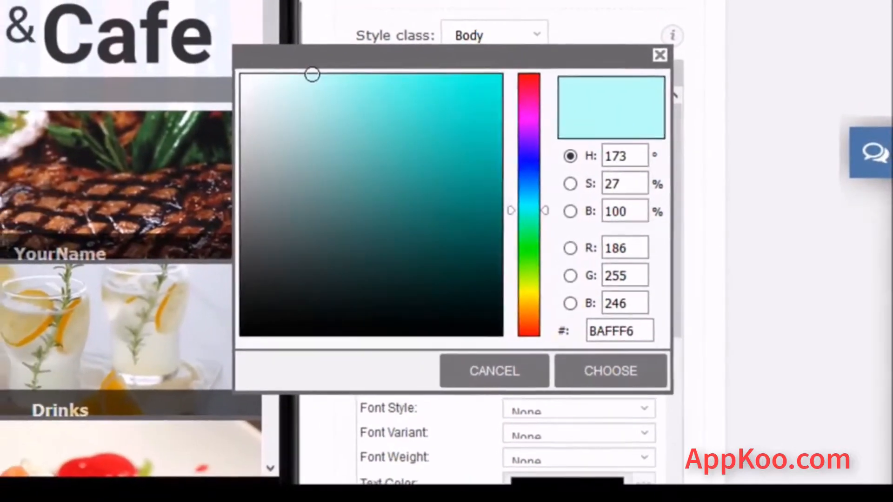
left_click_drag(297, 71, 275, 71)
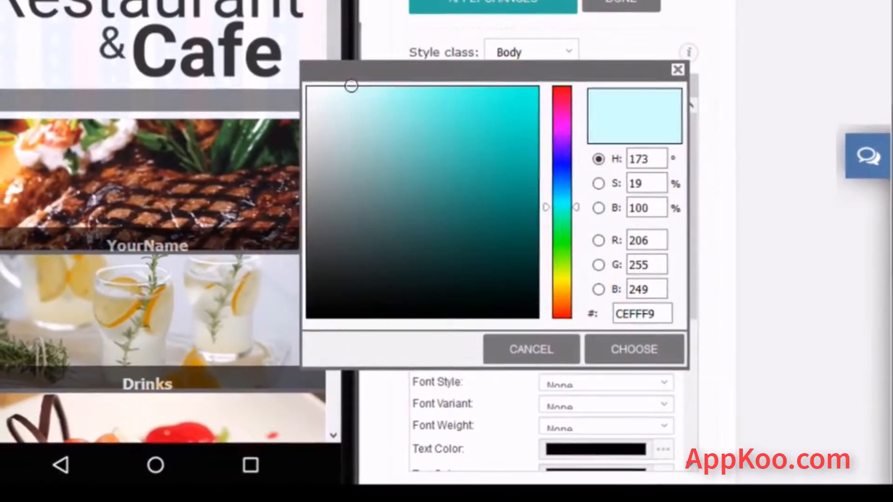
left_click_drag(352, 86, 510, 91)
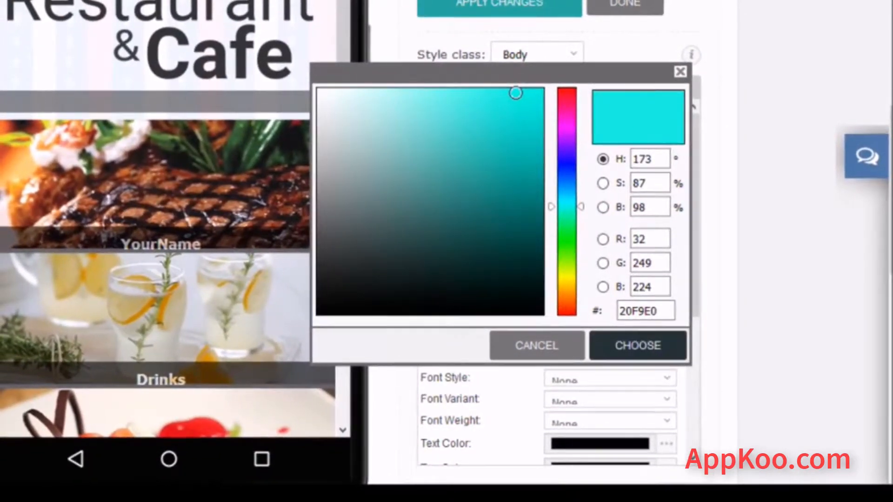
left_click(638, 345)
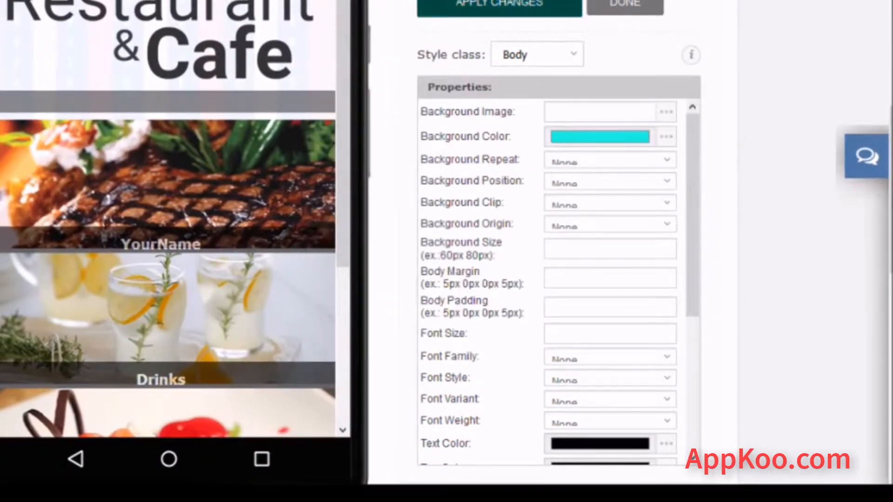
left_click(500, 3)
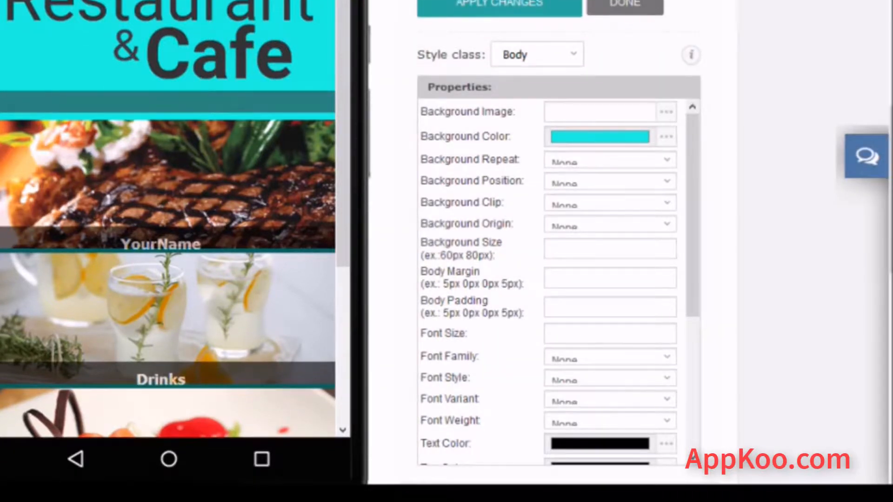
Set the Body background colour to red FF0522 and apply the changes.
left_click(666, 137)
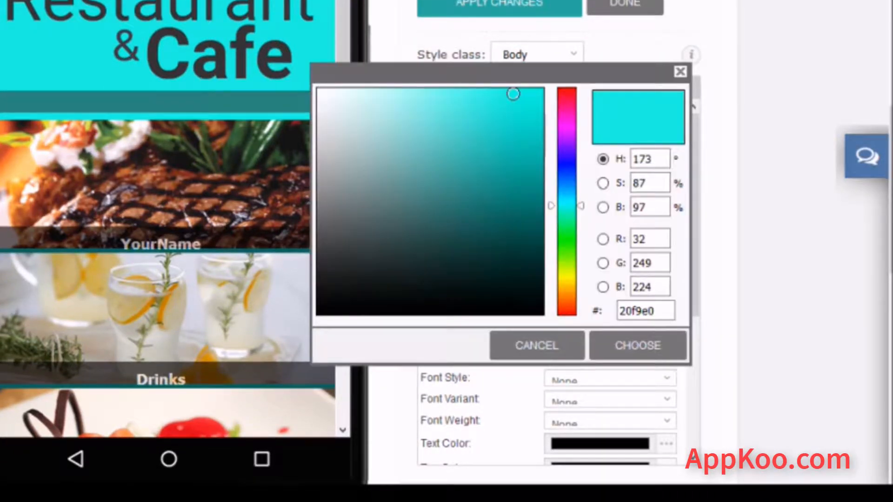
left_click(566, 100)
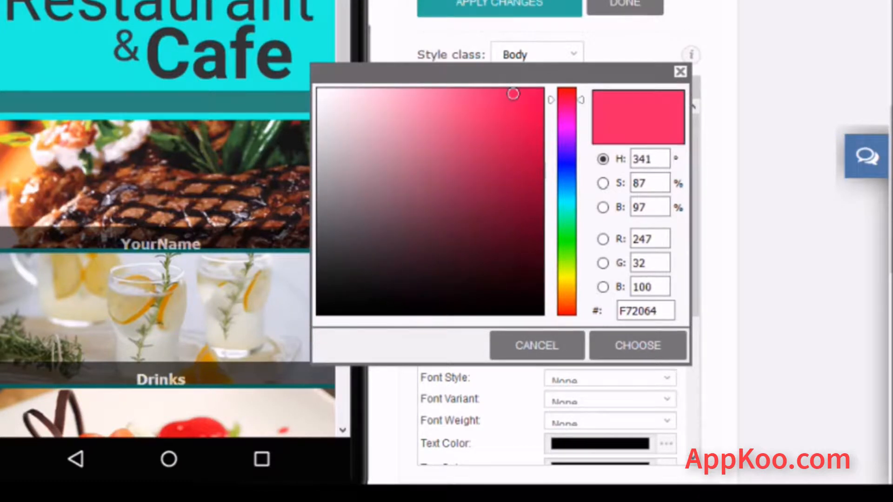
left_click_drag(567, 100, 540, 87)
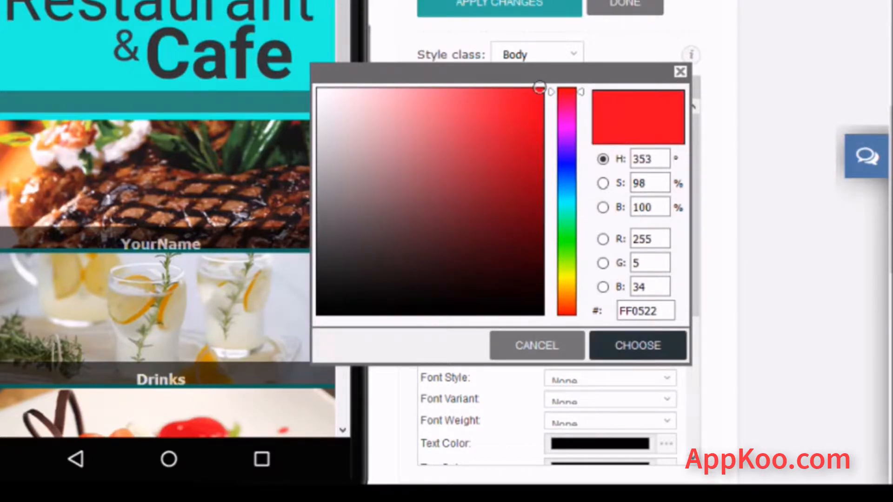
left_click(638, 345)
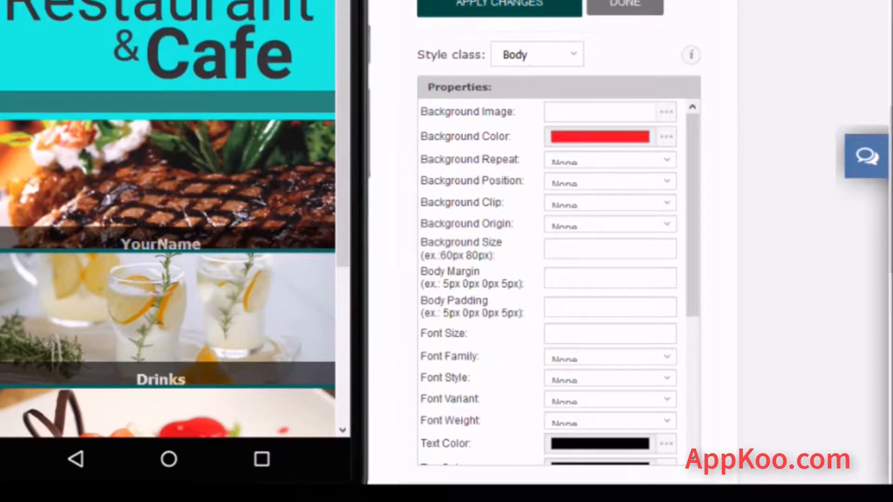
left_click(499, 6)
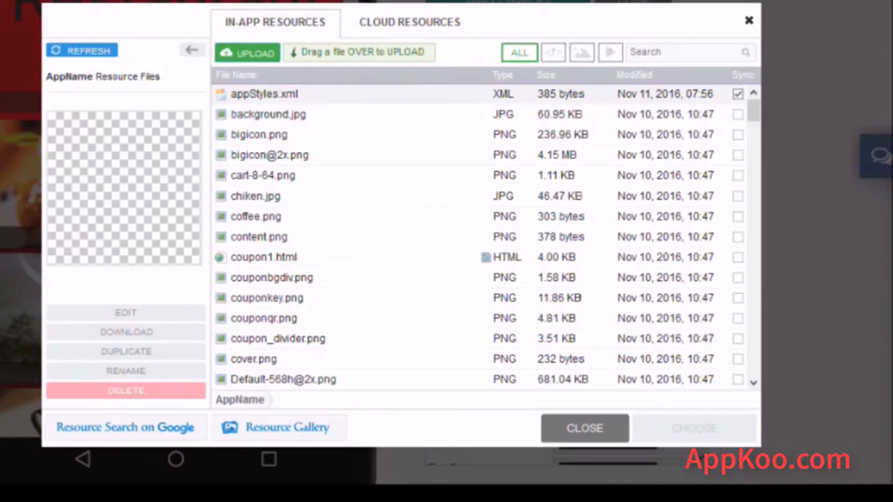
Choose background.jpg as the Body background image, apply the change and finish styling the page.
left_click(269, 114)
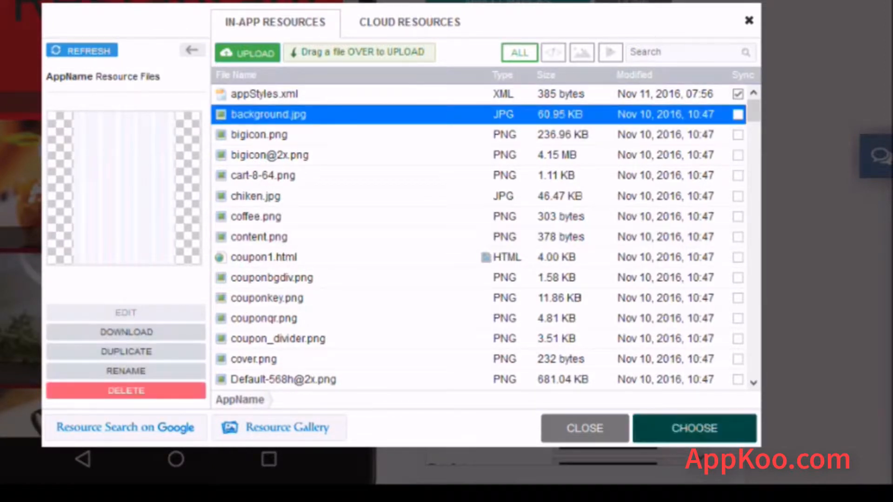
left_click(695, 429)
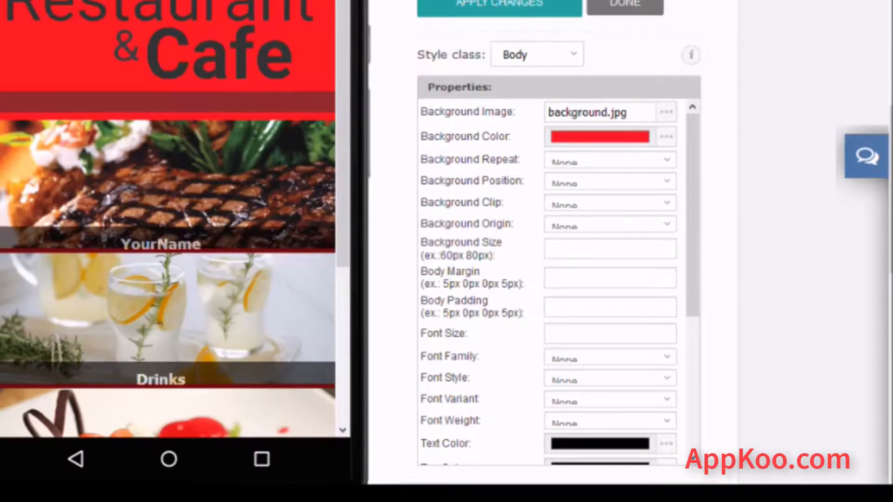
left_click(499, 7)
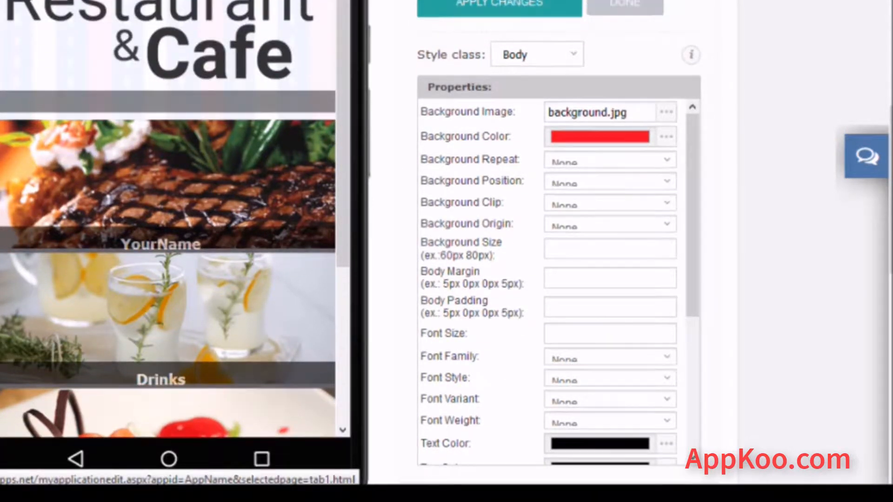
left_click(624, 16)
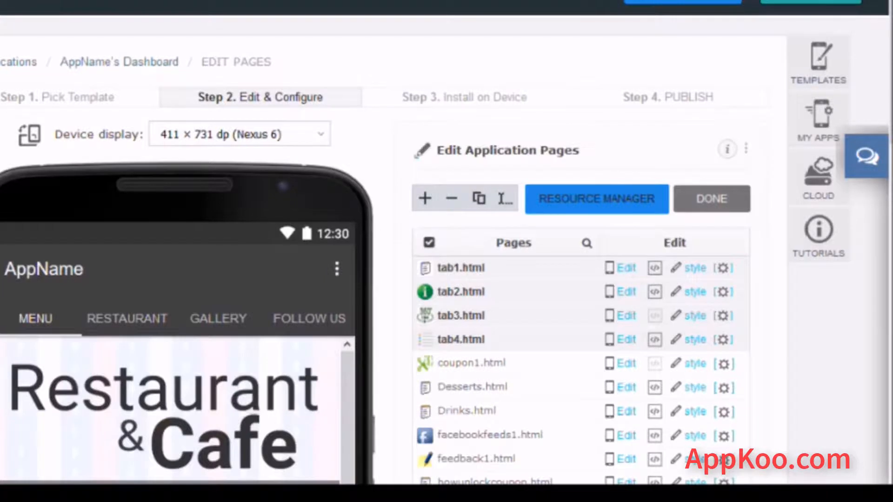
Open the About Us page tab2.html for editing from the application's page list.
scroll(447, 251, "down", 3)
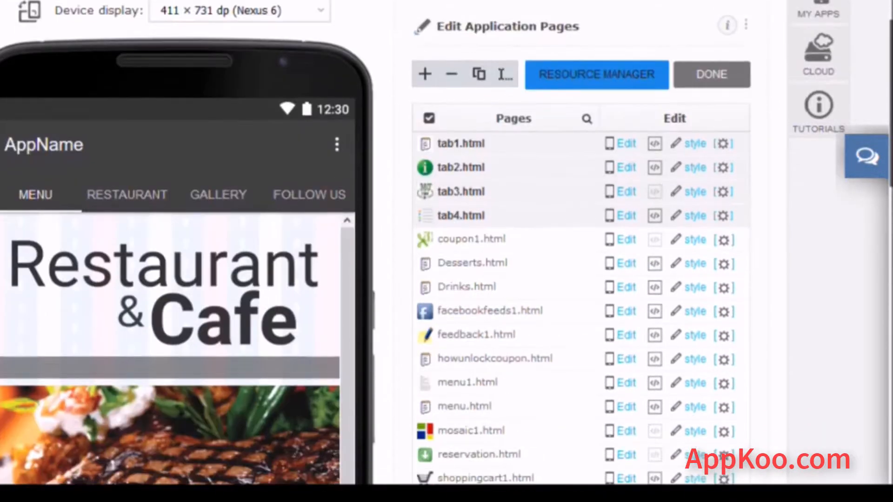
scroll(447, 251, "down", 2)
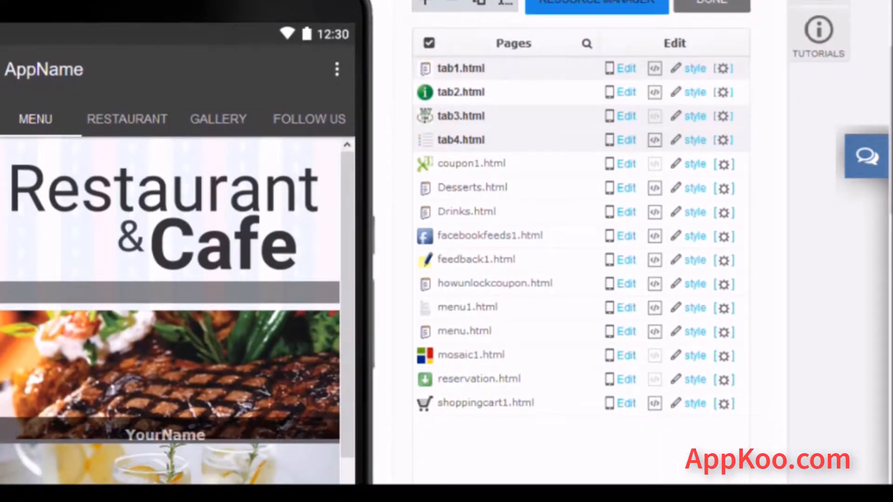
left_click(461, 92)
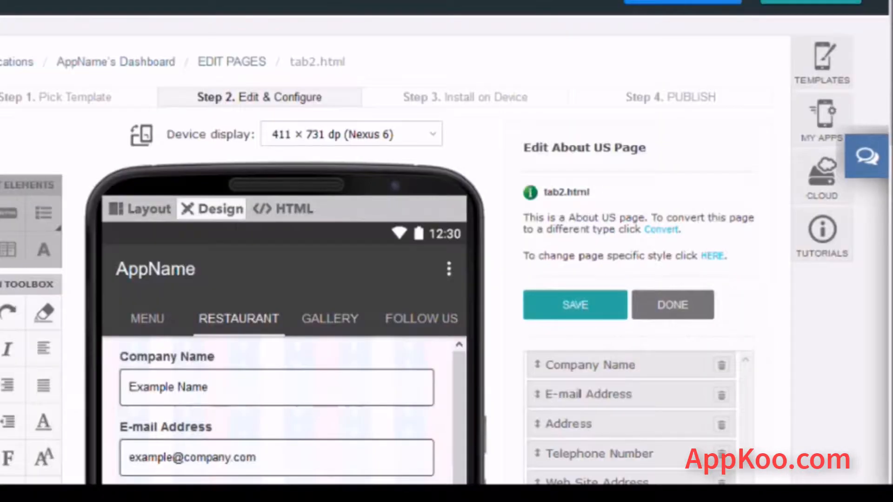
Change the Company Name entry's title to CreaTusApps and its description to Build Android & iPhone Apps.
left_click_drag(891, 84, 891, 179)
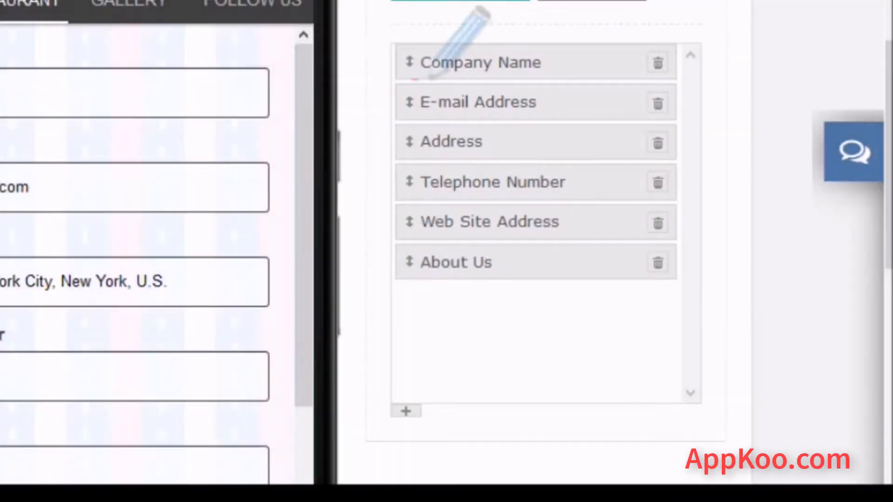
left_click(481, 62)
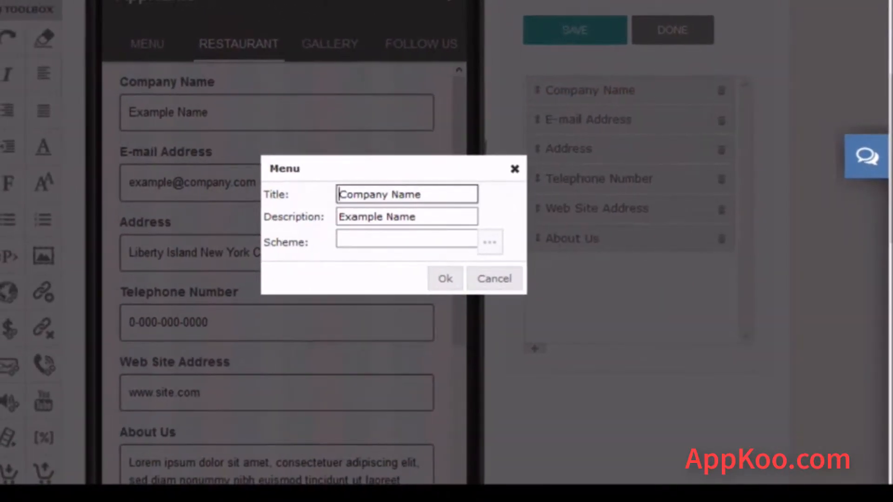
left_click_drag(422, 195, 338, 195)
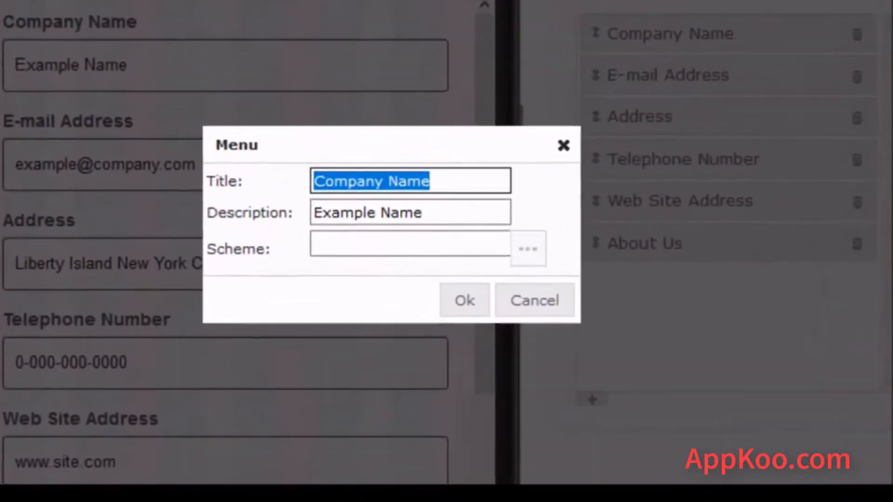
type("CreaTus")
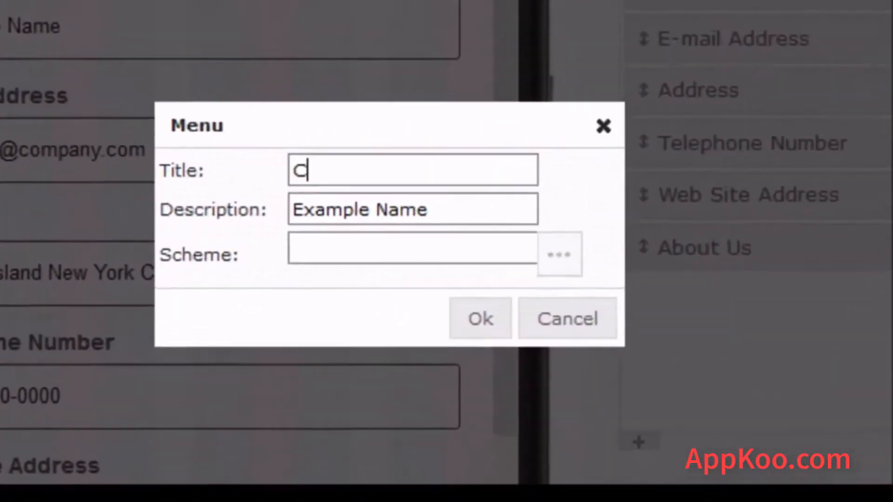
type("Apps")
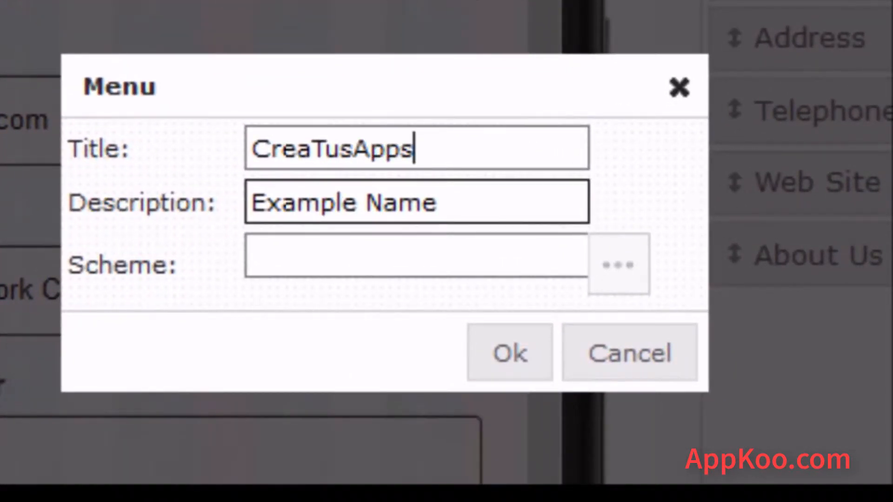
left_click_drag(436, 204, 252, 204)
type("B")
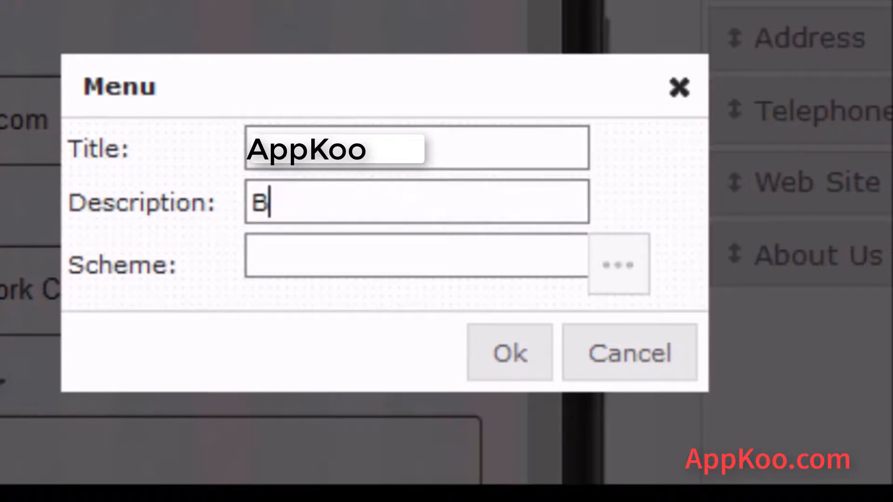
type("uild ")
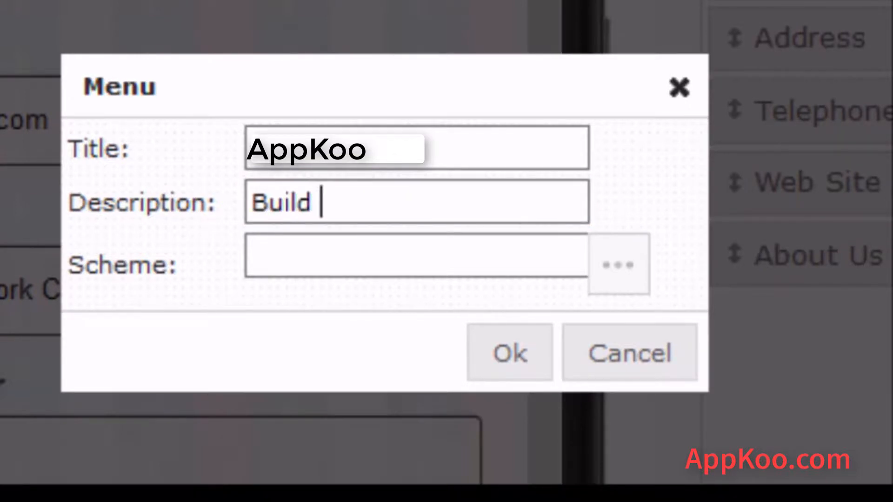
type("Android &")
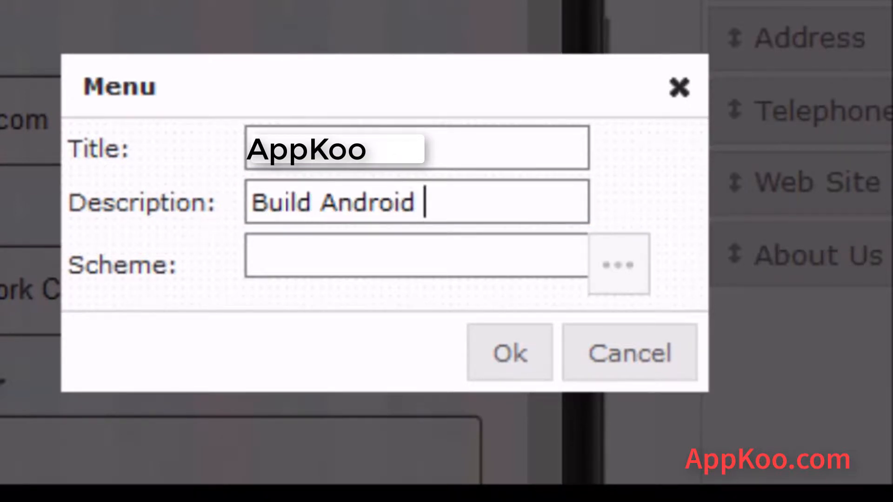
type(" iPhone A")
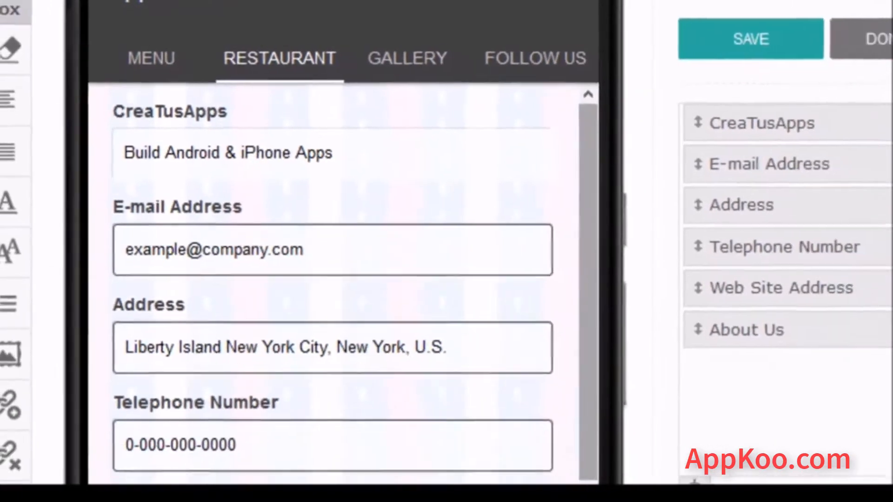
Switch the page preview to layout mode and open the element editor for the Build Android & iPhone Apps box.
scroll(391, 298, "down", 1)
scroll(316, 284, "down", 4)
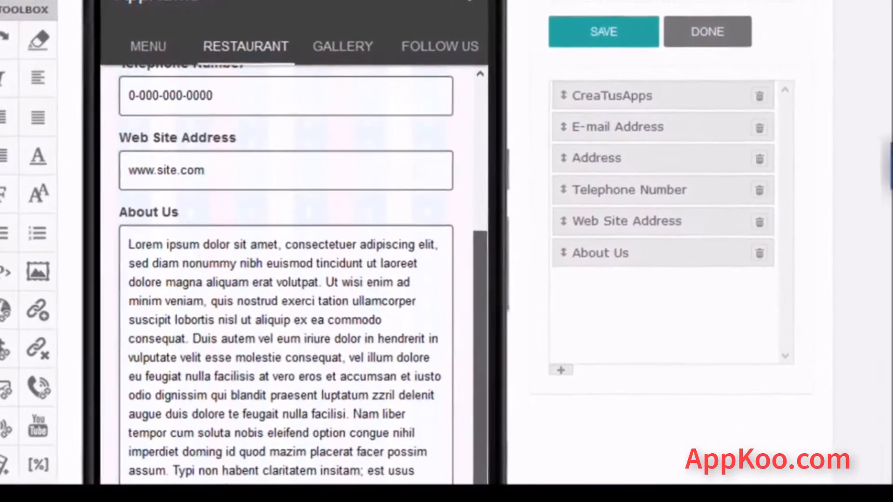
scroll(279, 279, "up", 5)
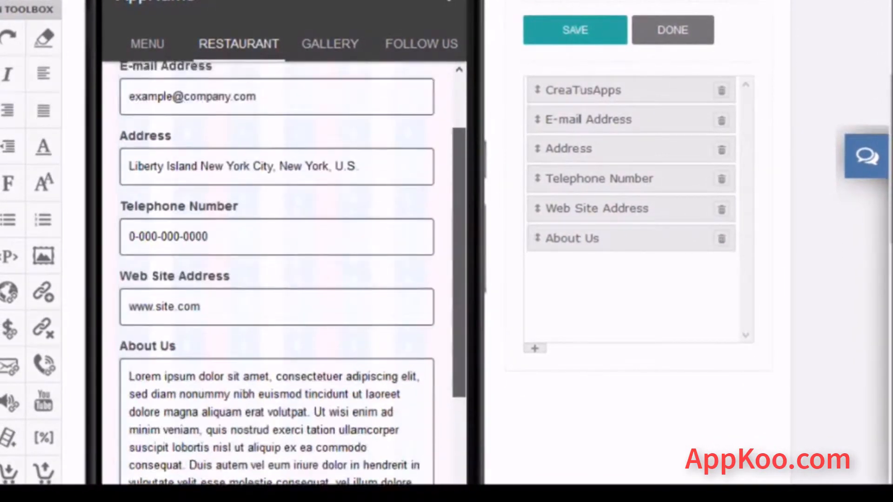
left_click_drag(459, 213, 460, 210)
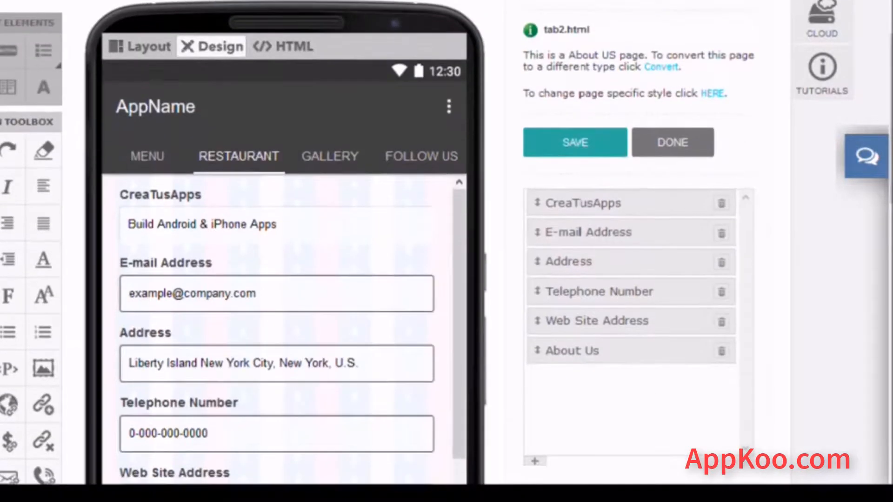
left_click(140, 47)
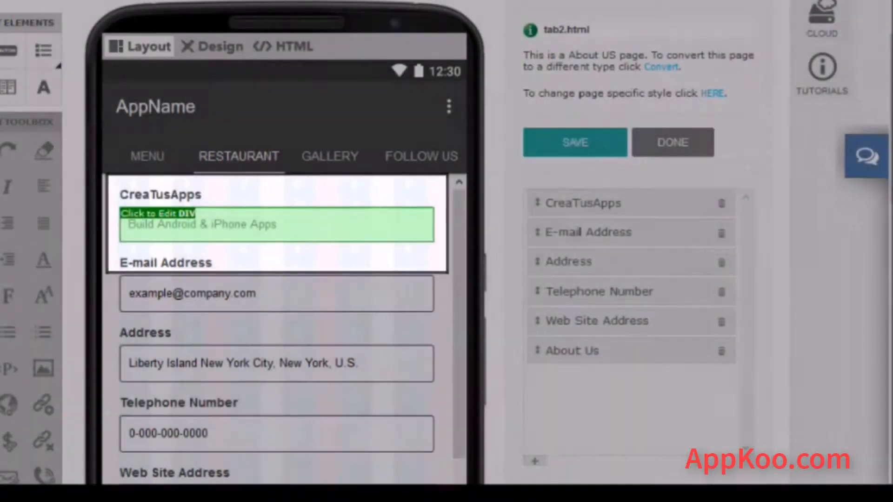
left_click(277, 224)
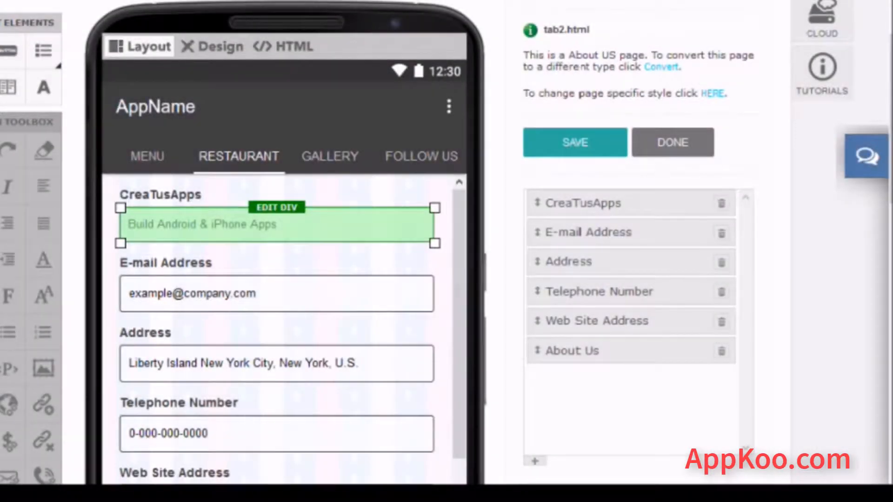
left_click(282, 207)
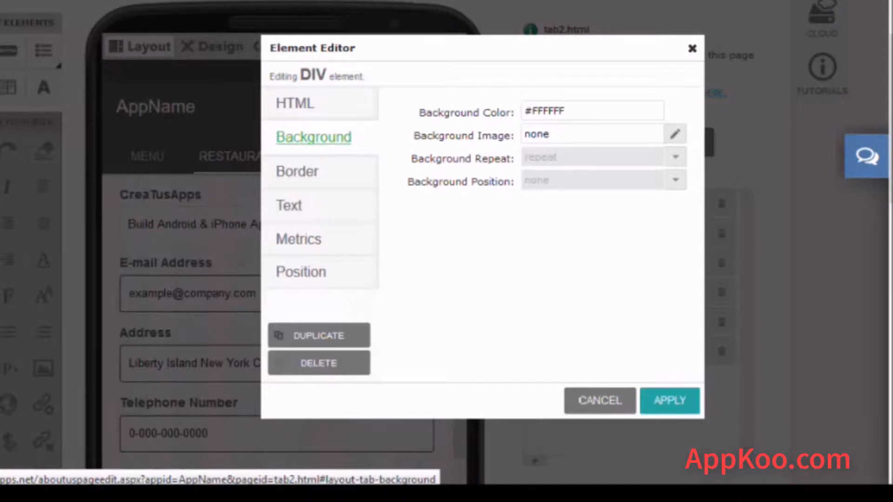
Give the box a solid 1 px border in colour #404040 and apply the change.
left_click(298, 171)
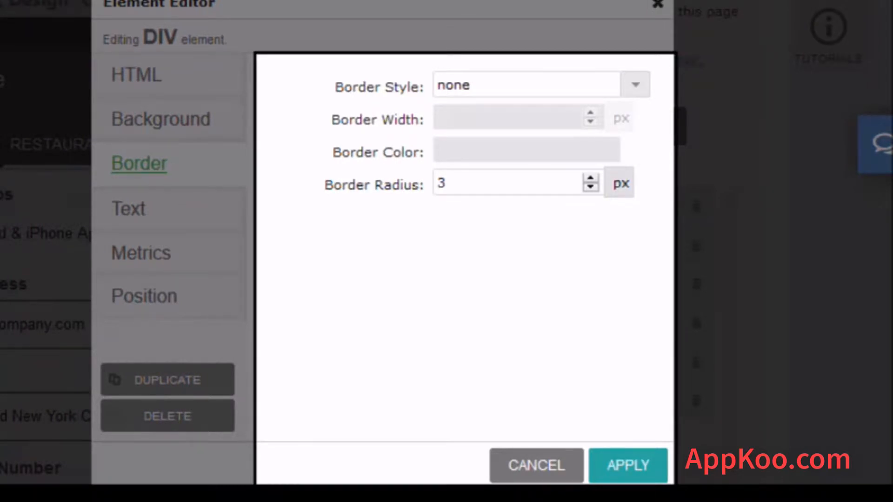
left_click(636, 84)
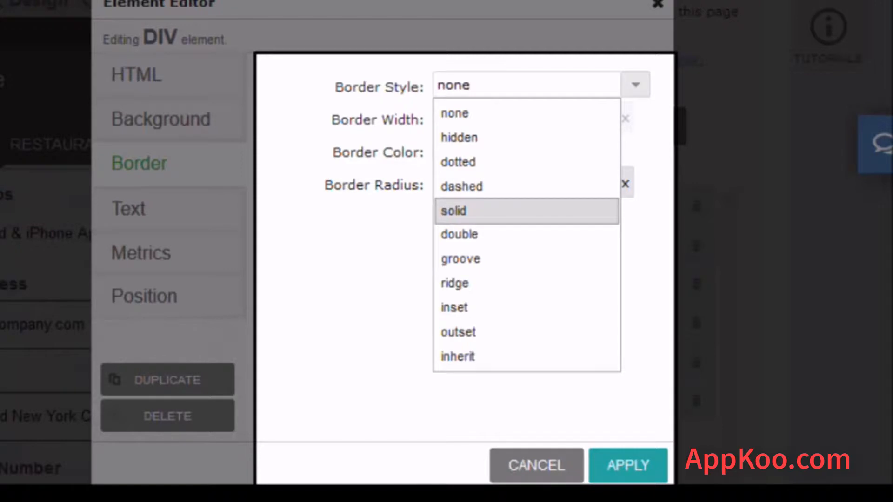
left_click(527, 211)
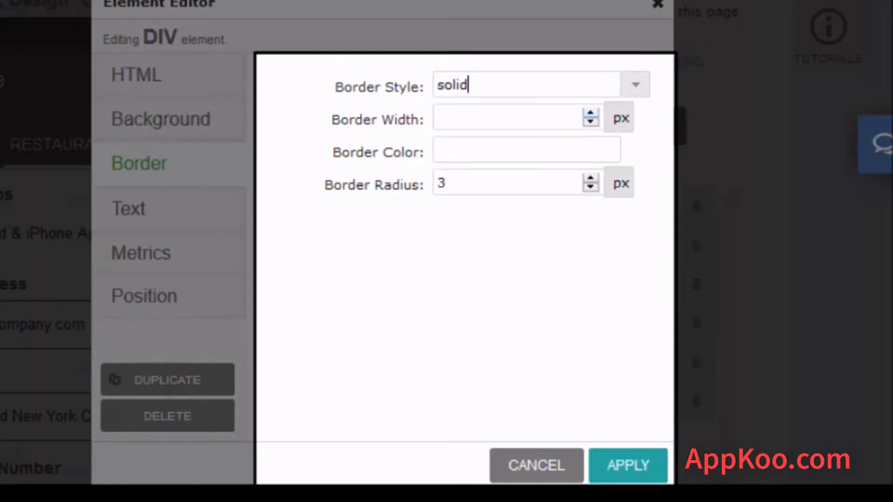
left_click(591, 113)
left_click(438, 150)
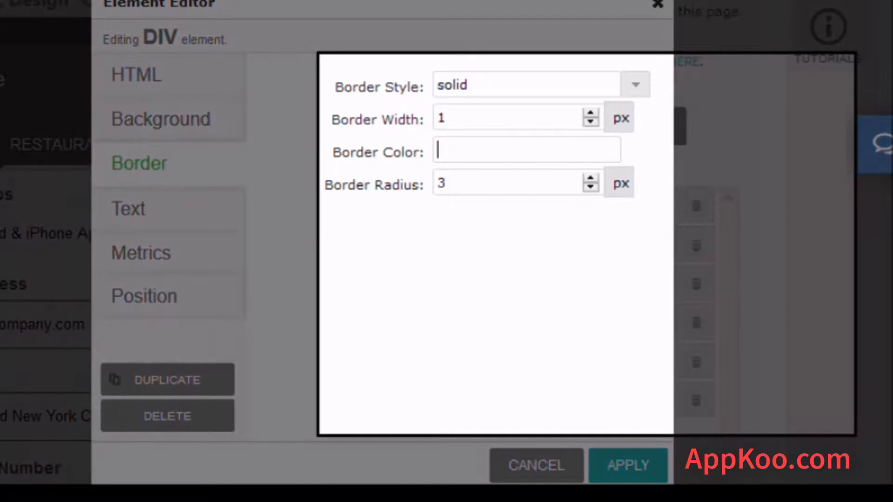
left_click(527, 150)
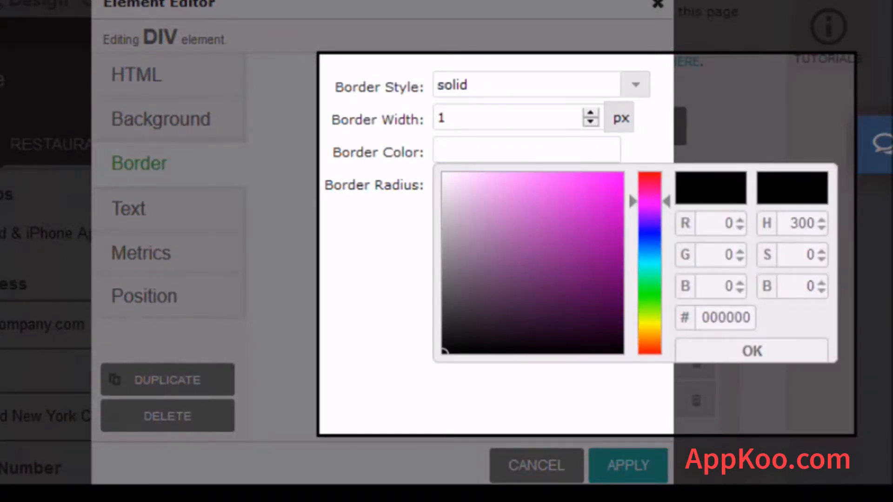
type("#40")
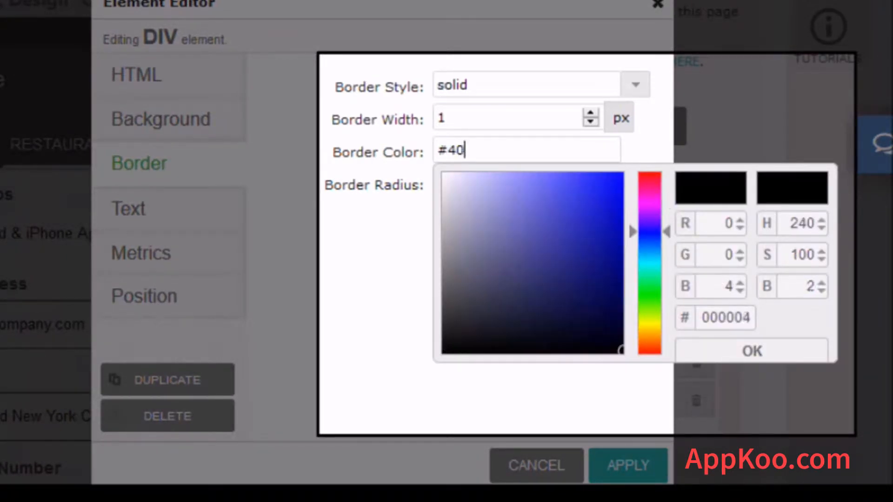
type("4040")
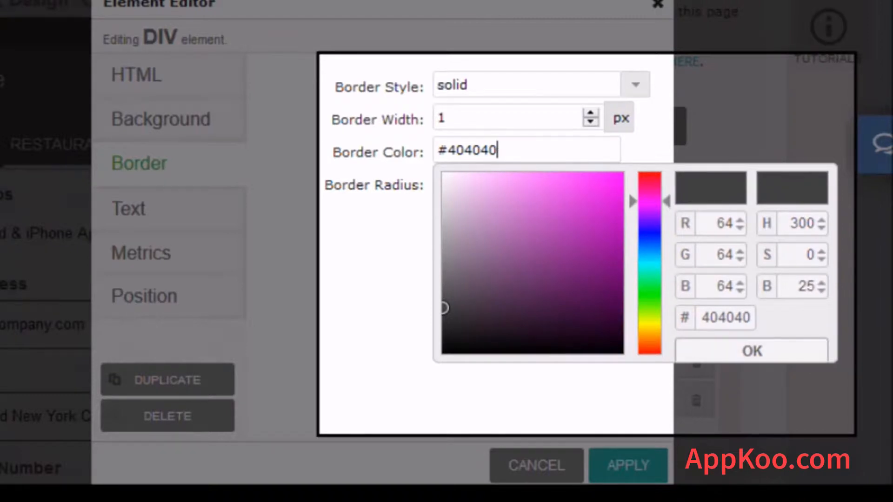
left_click(752, 351)
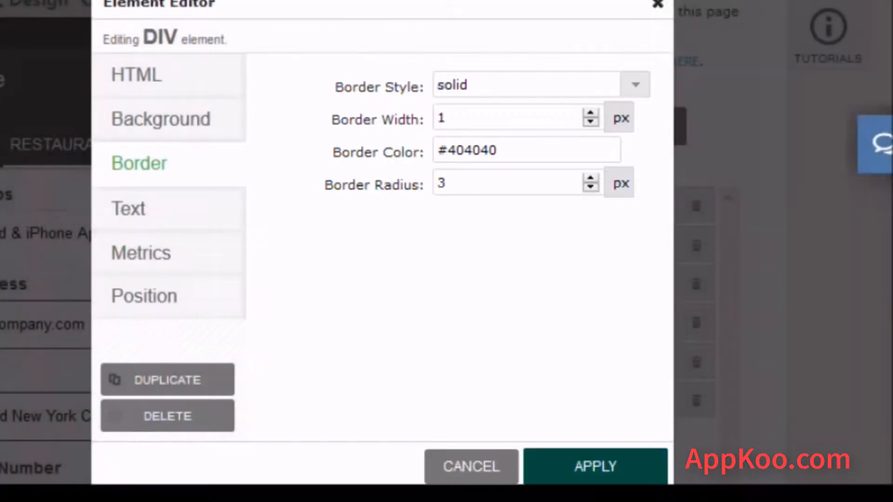
left_click(627, 466)
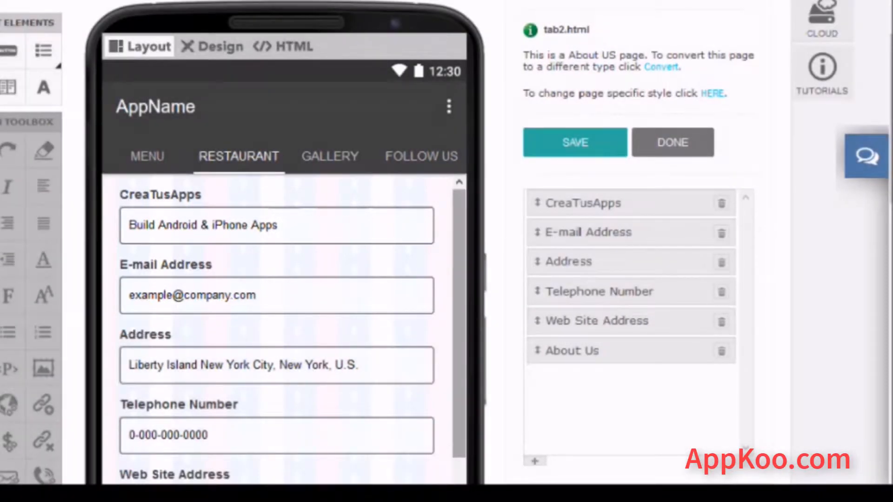
Review the title, description and scheme settings of the Address, Telephone Number and About Us entries without changing them.
left_click_drag(459, 323, 459, 367)
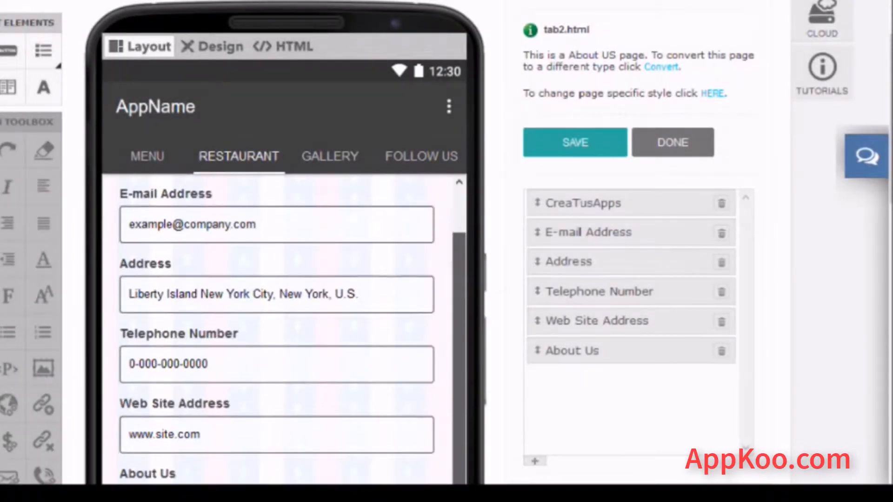
left_click(569, 262)
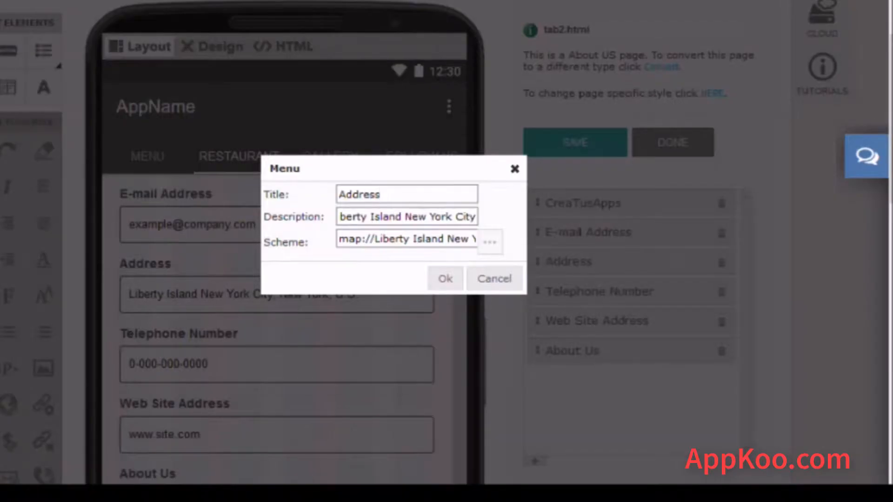
left_click(495, 279)
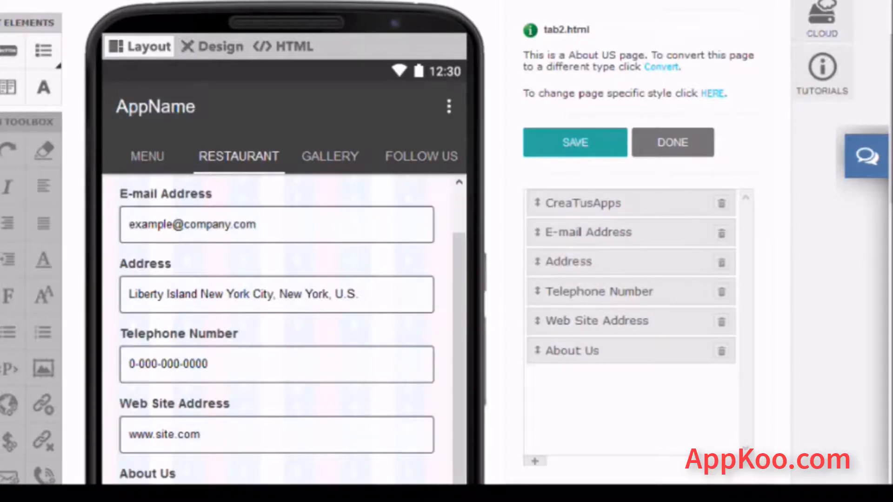
left_click(599, 292)
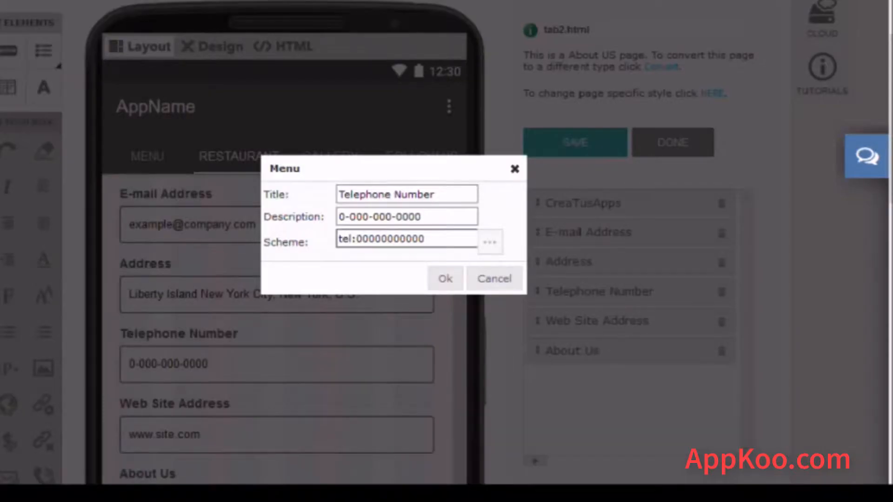
left_click(494, 278)
scroll(446, 242, "down", 4)
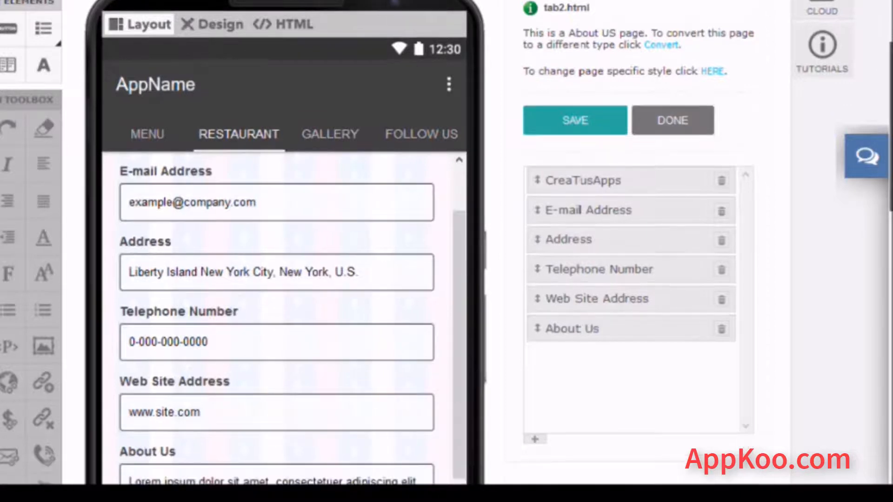
scroll(446, 242, "down", 1)
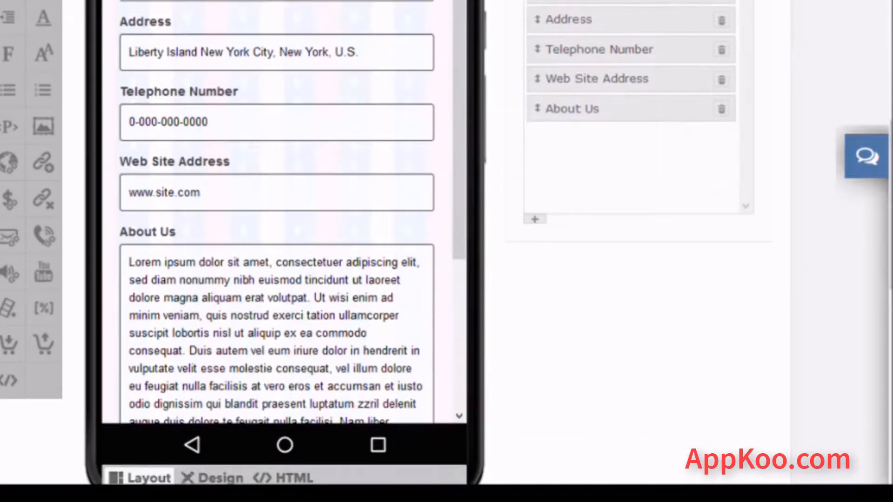
left_click(599, 109)
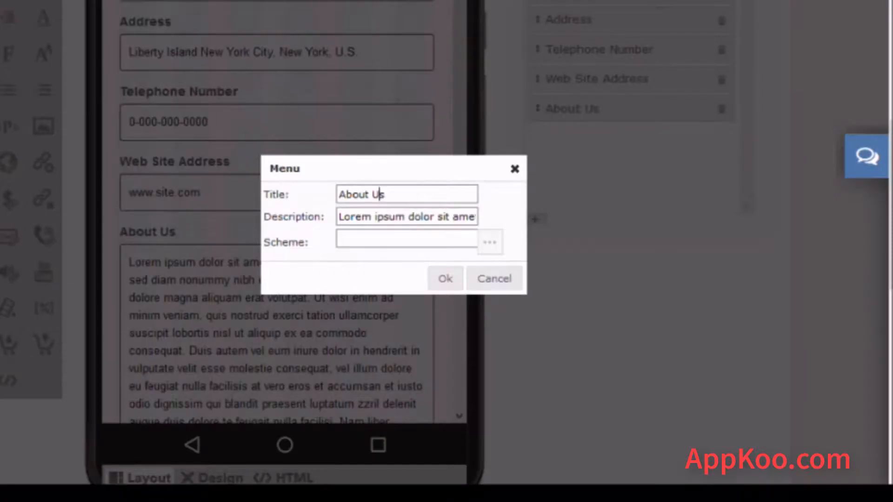
left_click(494, 279)
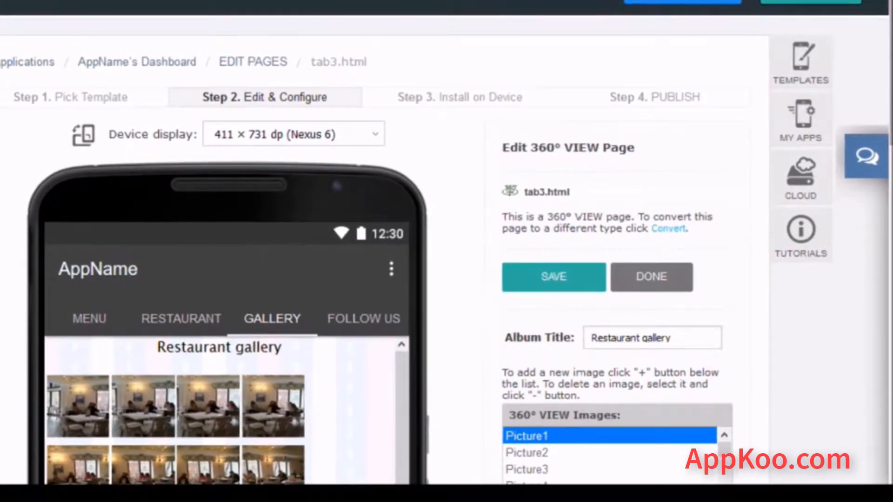
Preview im40.jpg and im47.jpg in the in-app resources as alternative images for Picture3 without choosing a replacement.
scroll(447, 251, "down", 7)
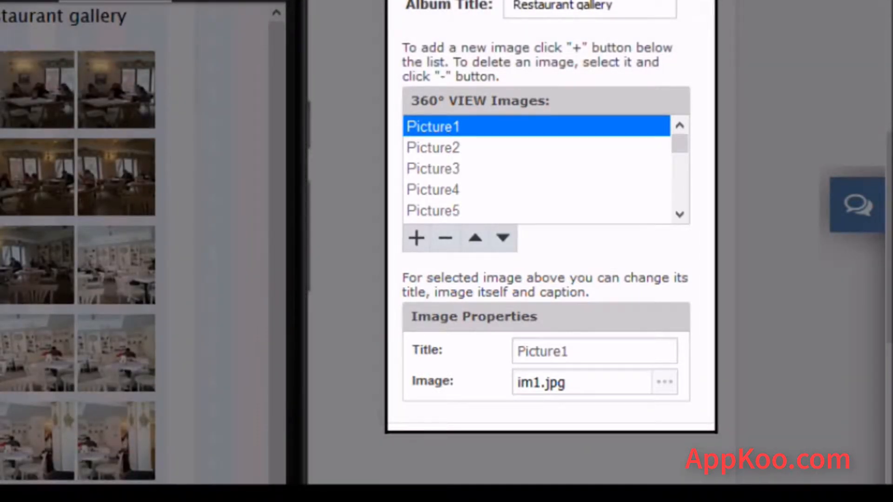
left_click(433, 148)
left_click(433, 168)
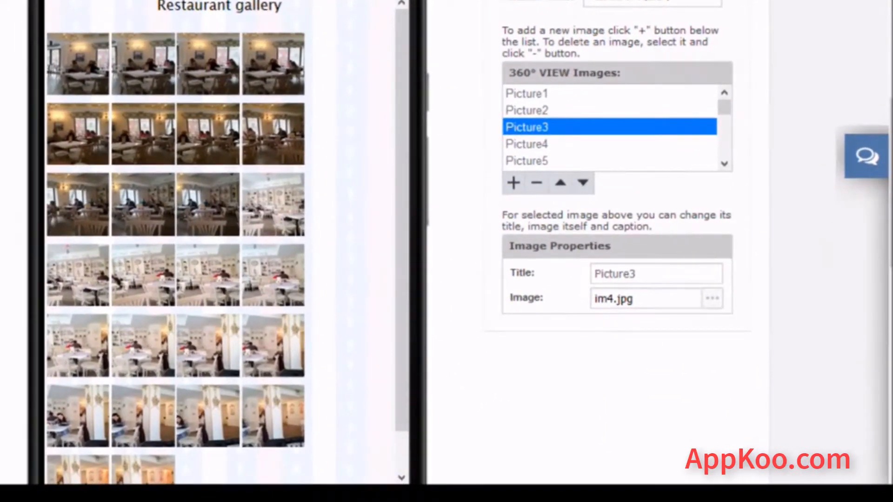
left_click(712, 298)
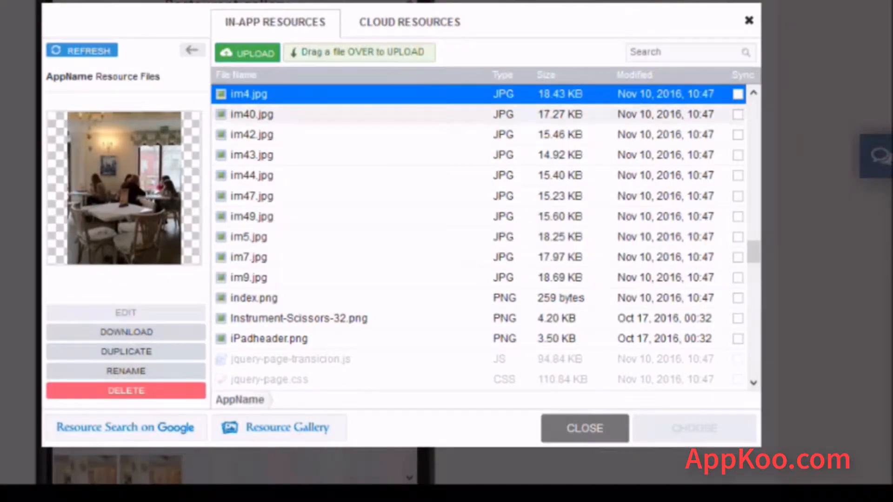
left_click(251, 115)
left_click(252, 196)
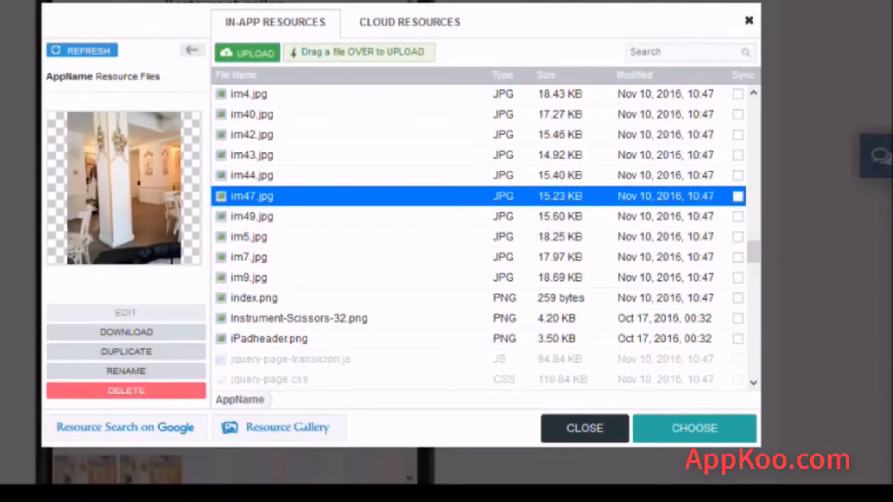
left_click(585, 428)
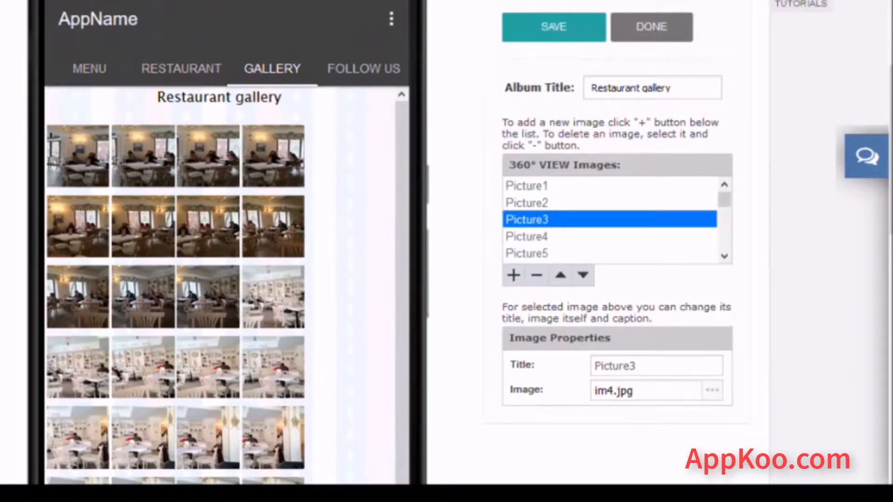
Change the gallery page's album title to Title and save the page.
left_click_drag(592, 88, 672, 88)
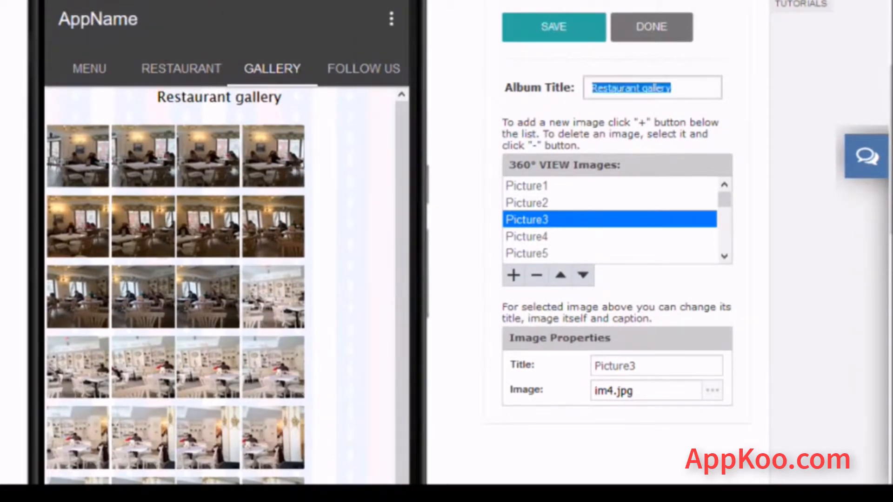
type("Title")
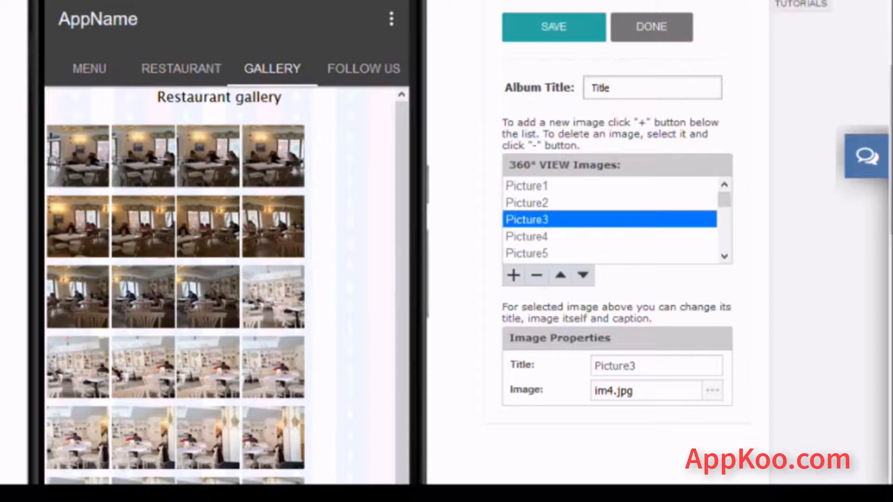
left_click(527, 253)
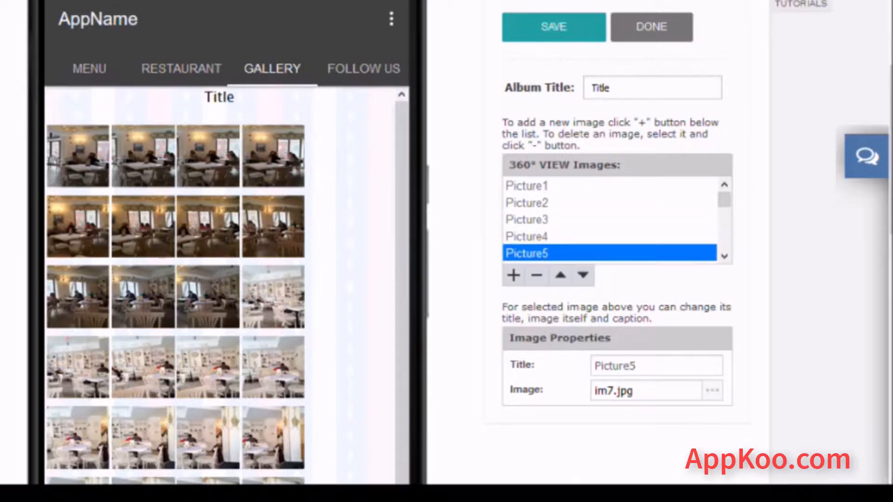
left_click(554, 26)
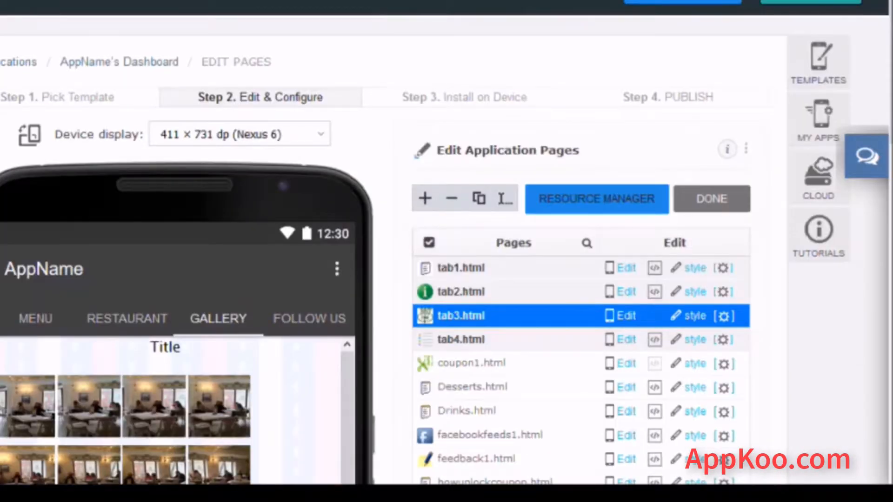
Open the tab4.html icon menu page for editing.
scroll(446, 252, "down", 4)
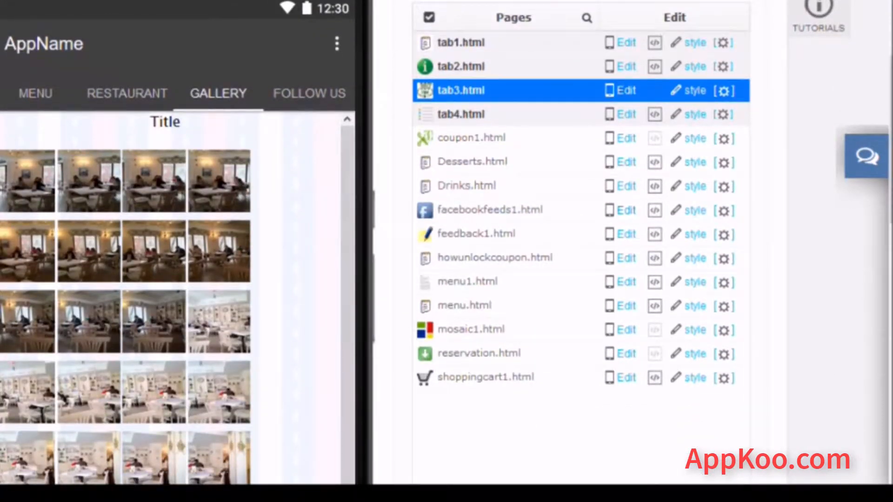
left_click(462, 114)
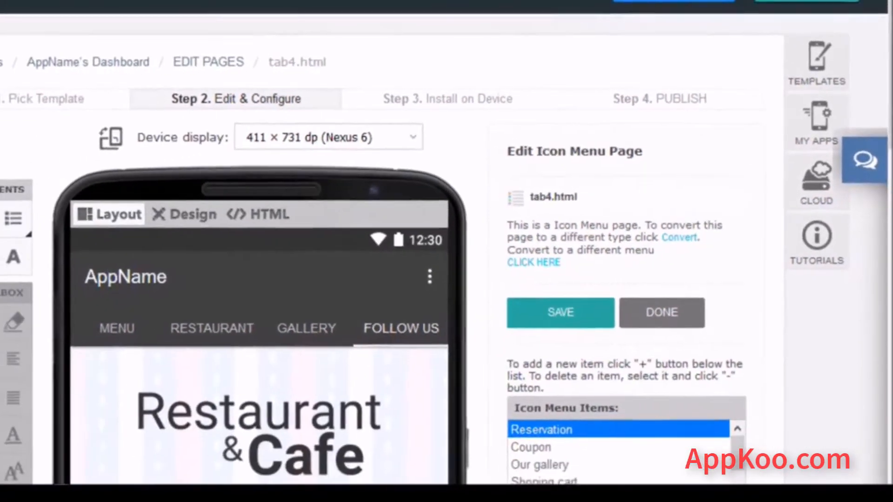
left_click_drag(891, 69, 891, 182)
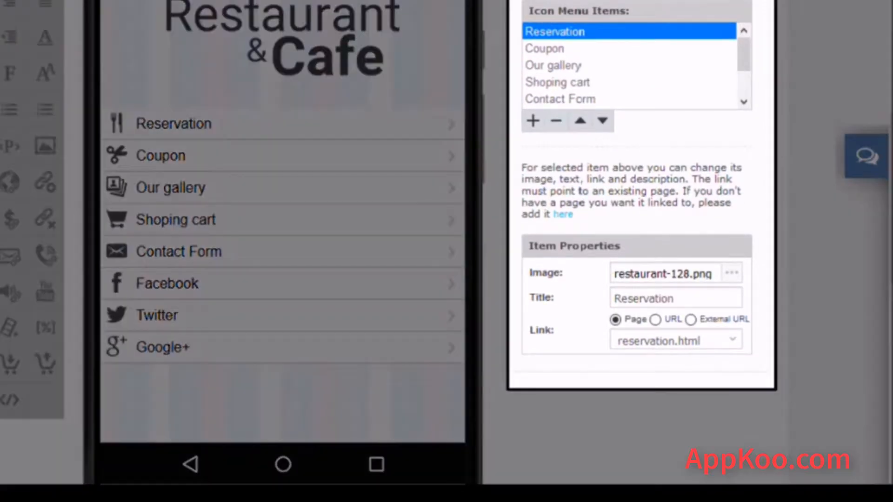
Select the Our gallery menu item and review the pages available for its link without changing it.
left_click(545, 49)
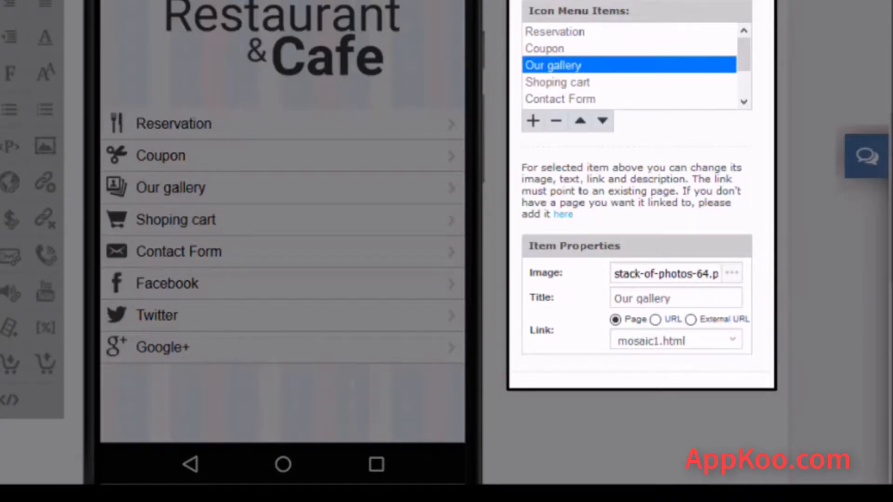
left_click(732, 340)
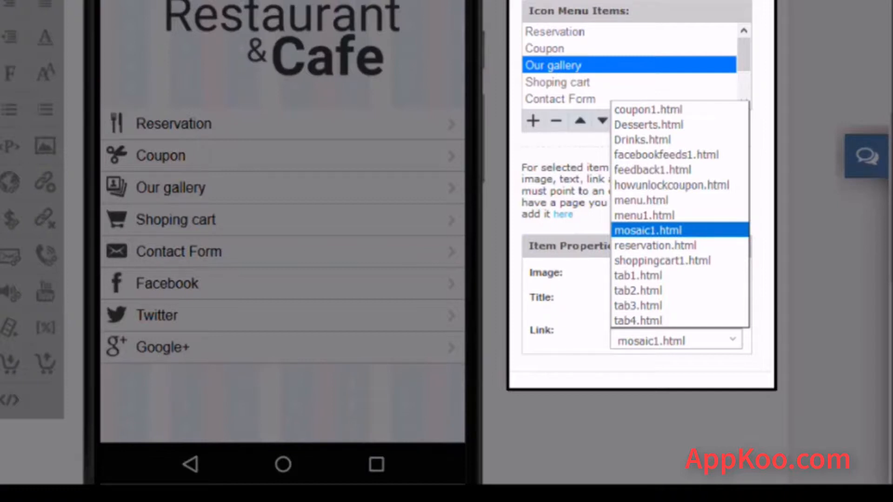
key("Escape")
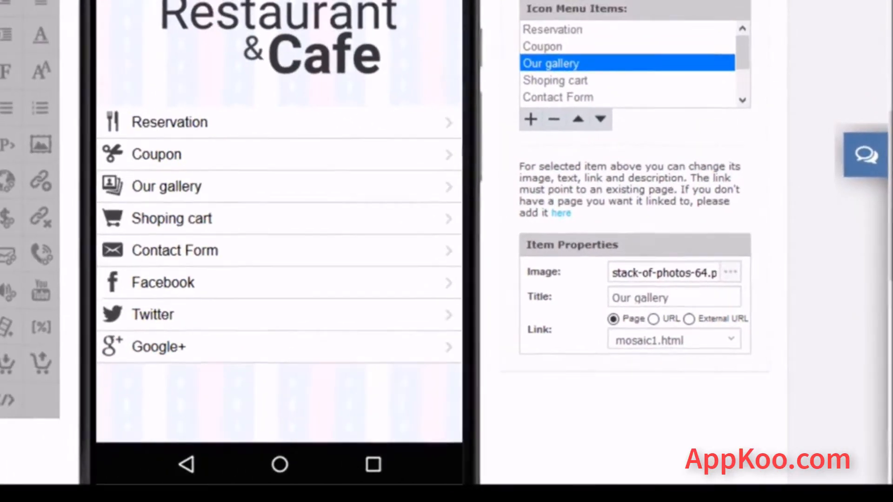
Browse the resource gallery's tab icons, app icons and background textures, keeping stack-of-photos-64.png as the Our gallery item's image.
left_click(730, 272)
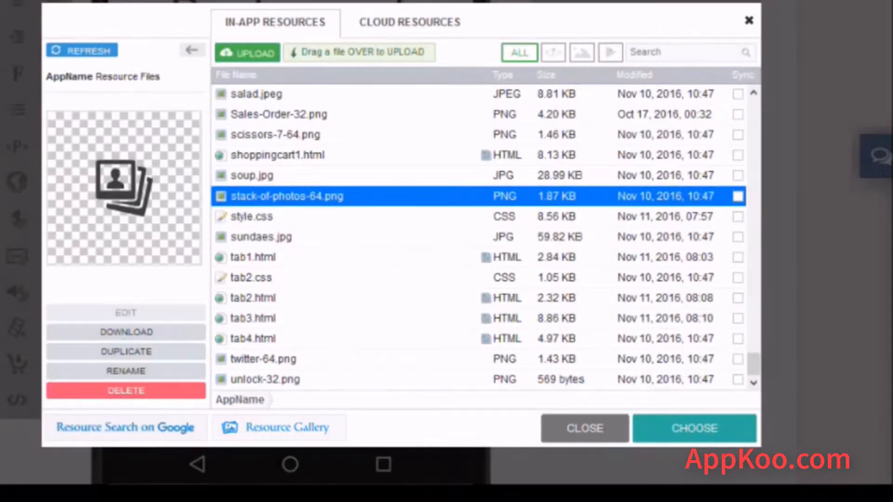
left_click(279, 428)
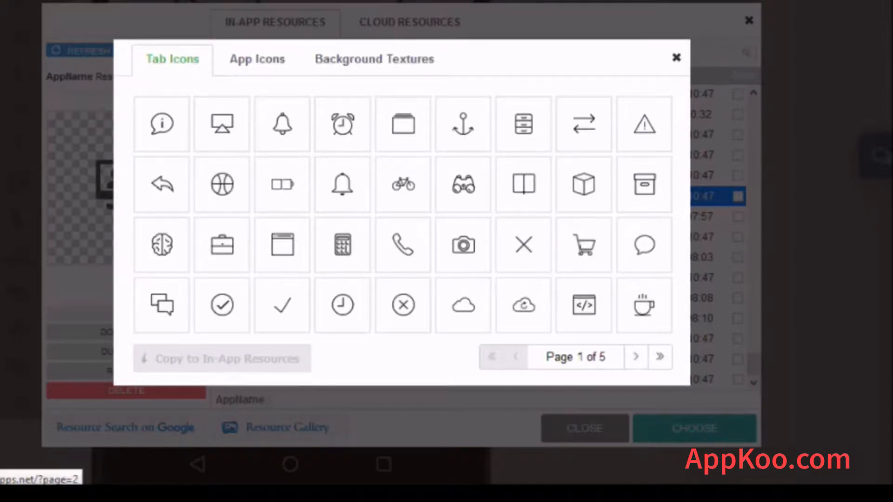
left_click(257, 59)
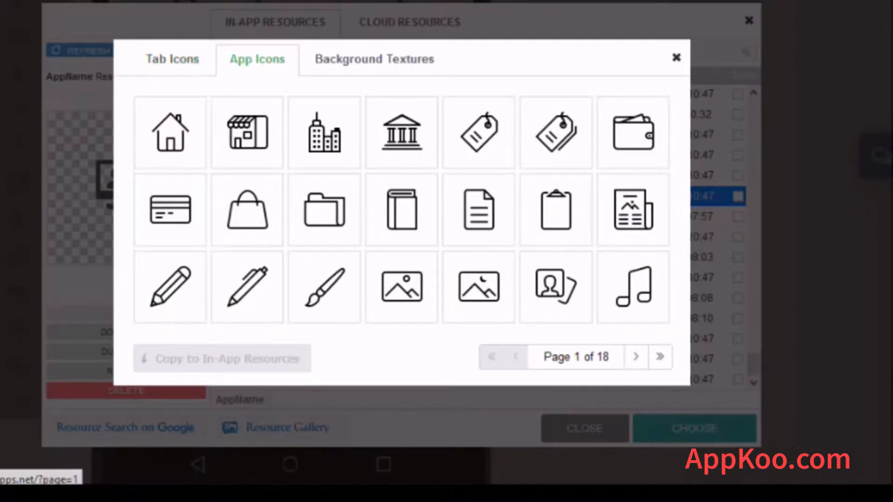
left_click(636, 357)
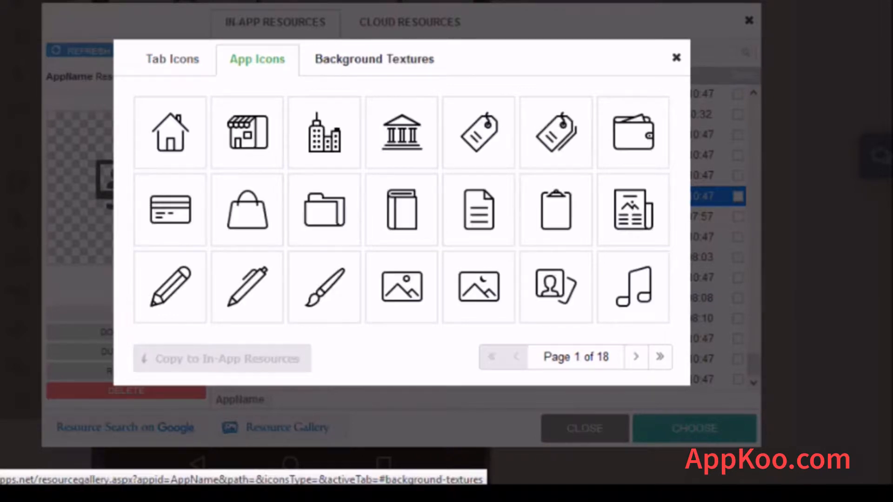
left_click(375, 59)
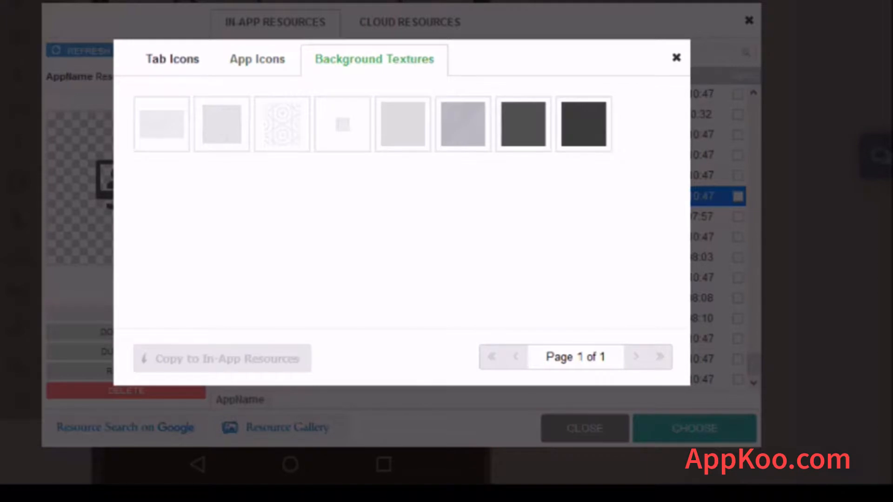
left_click(172, 59)
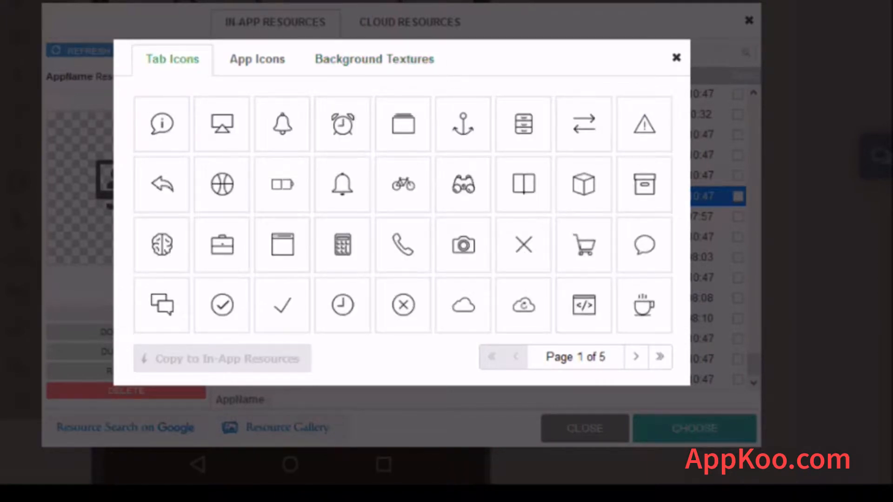
left_click(676, 57)
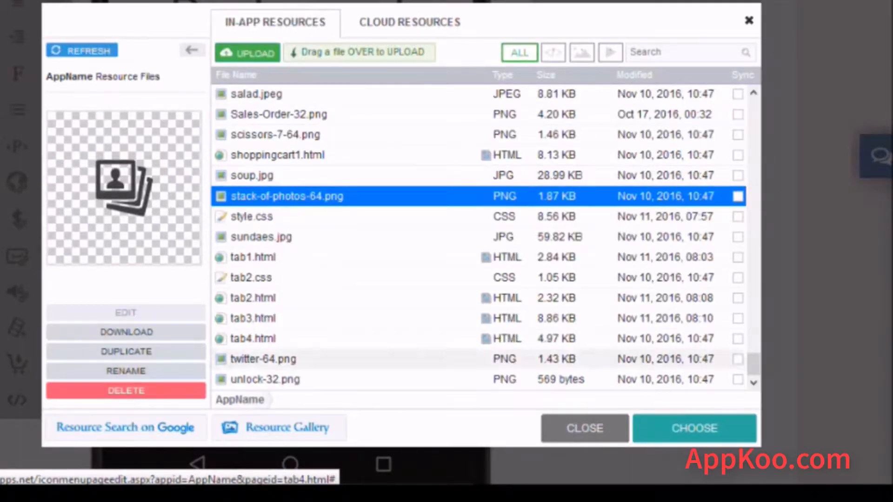
left_click(695, 428)
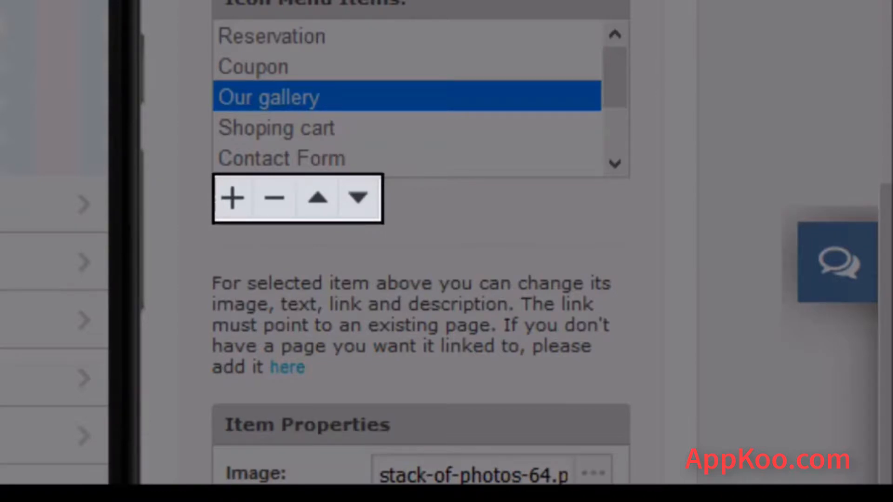
Reorder the icon menu so that the Coupon item sits directly below Contact Form.
left_click(254, 67)
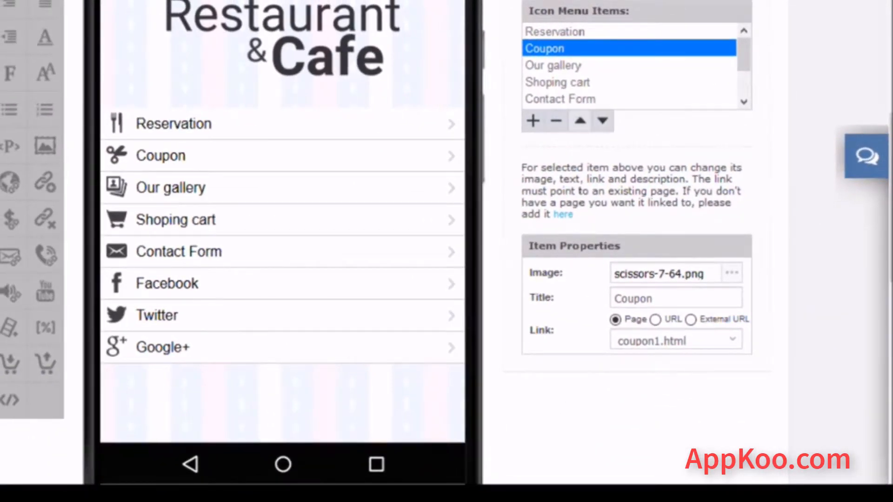
left_click(580, 121)
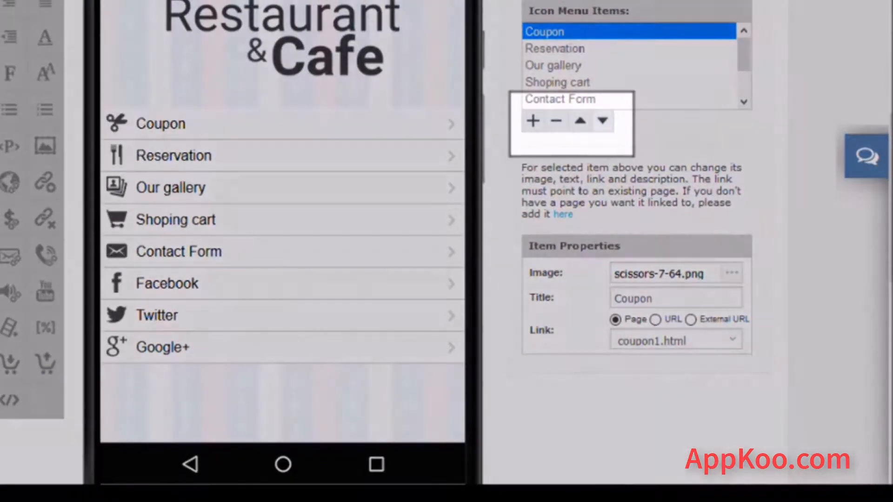
left_click(602, 121)
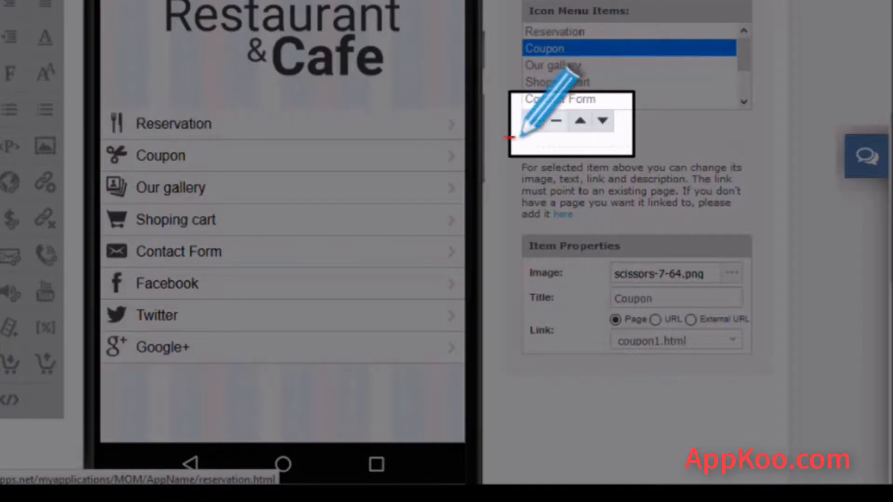
left_click(603, 121)
left_click(603, 121)
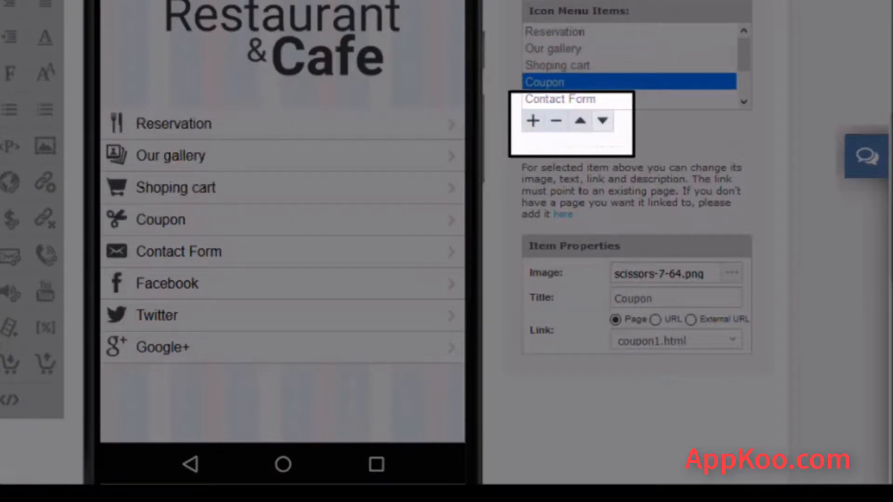
left_click(603, 121)
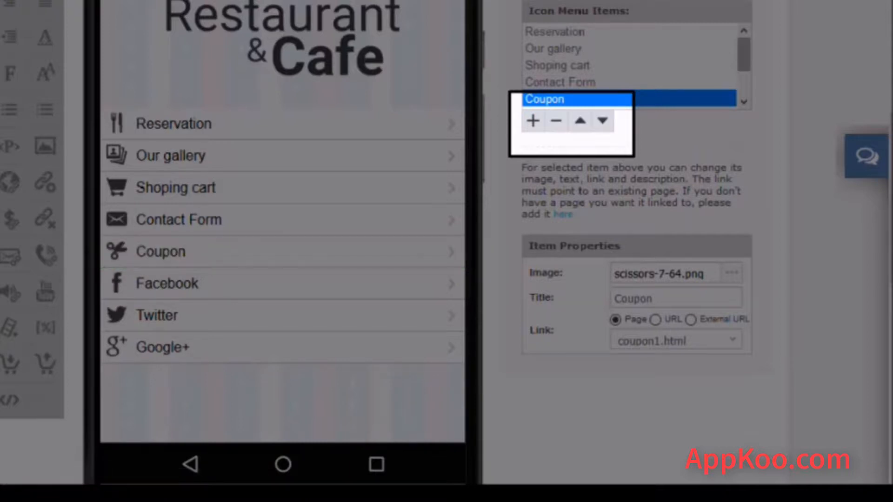
Add an icon menu item titled New Link and link it to the coupon1.html page.
left_click_drag(744, 54, 744, 78)
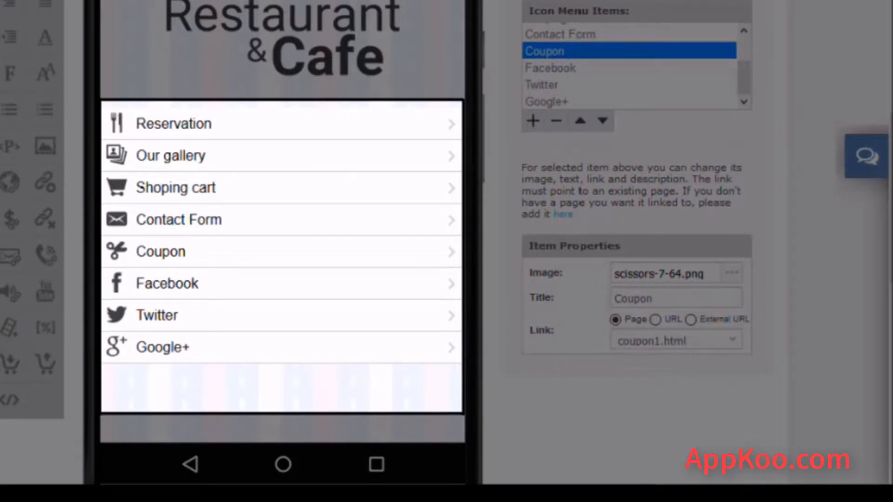
left_click(533, 121)
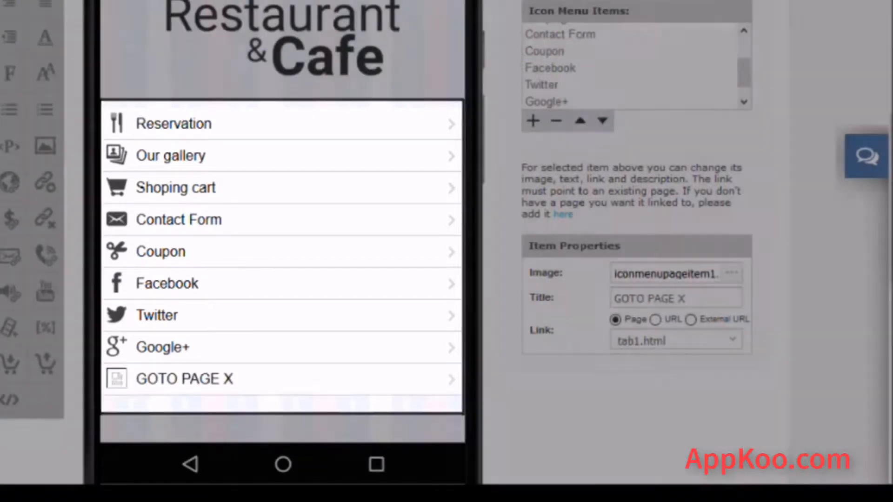
triple_click(650, 299)
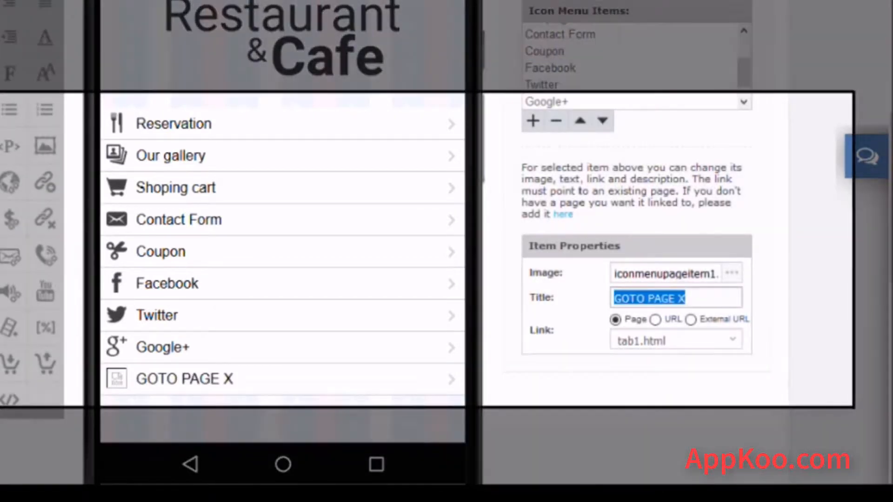
type("New Link")
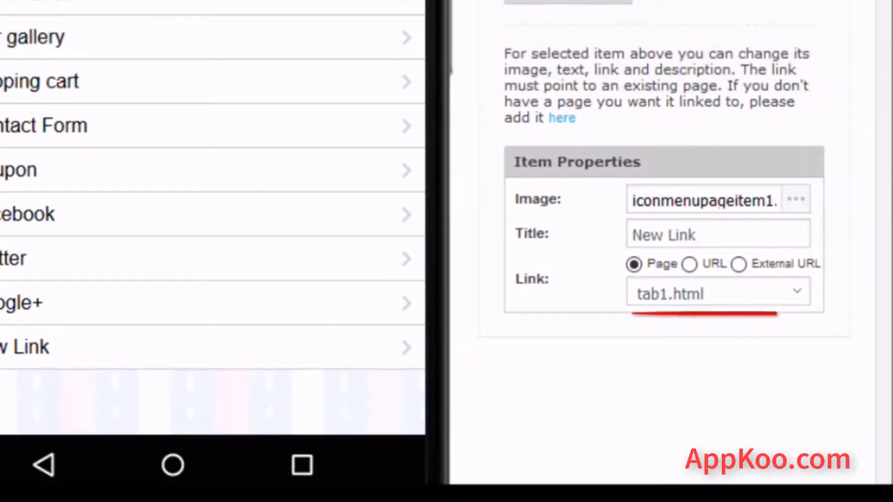
left_click(719, 292)
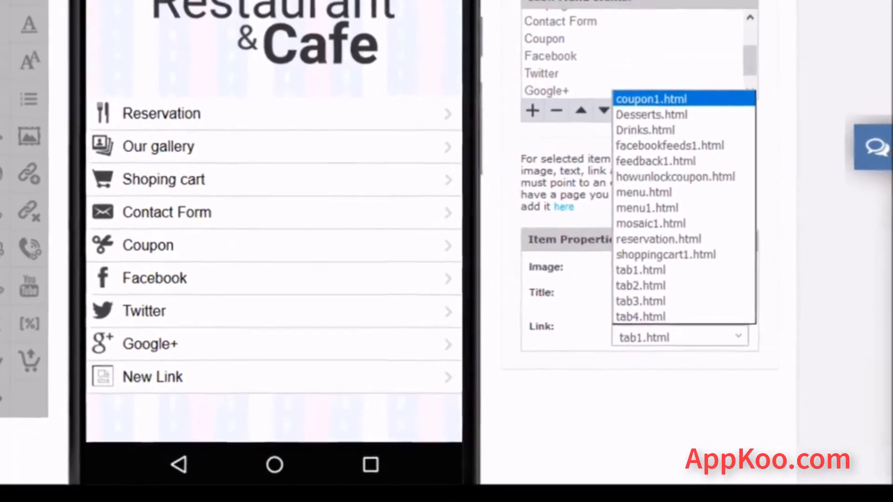
left_click(654, 83)
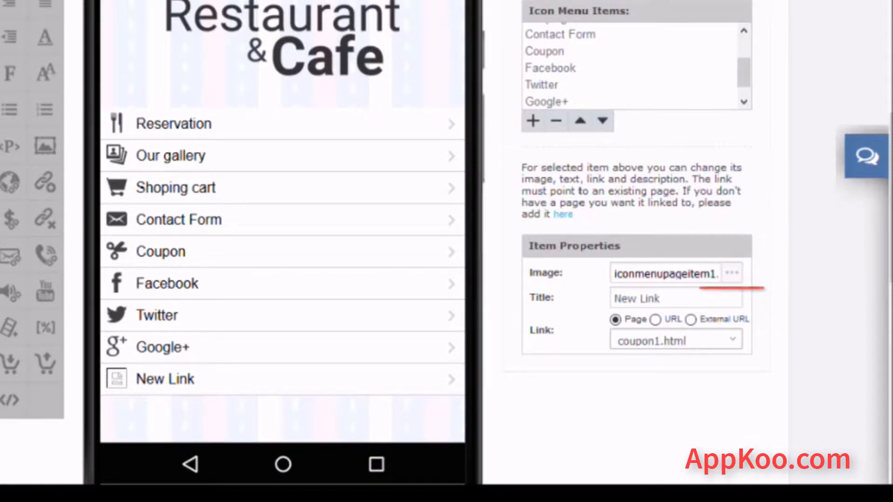
Set couponkey.png from the app's resources as the image of the New Link menu item.
left_click(731, 273)
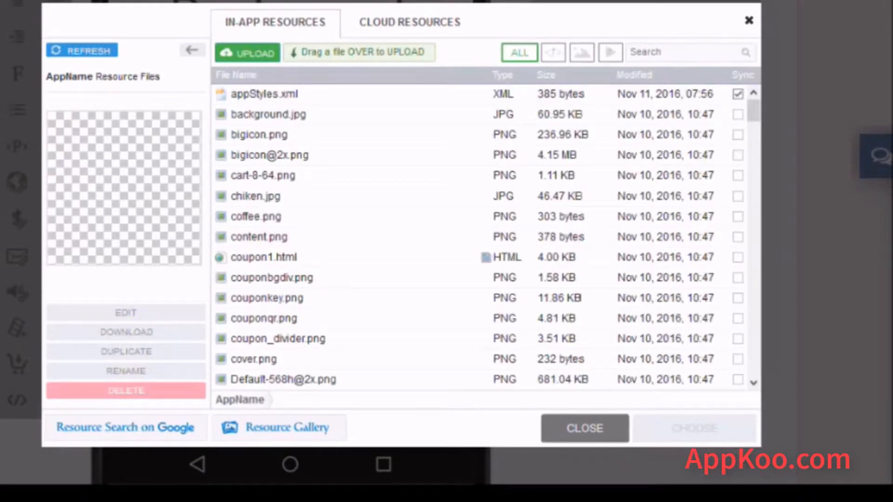
left_click(675, 52)
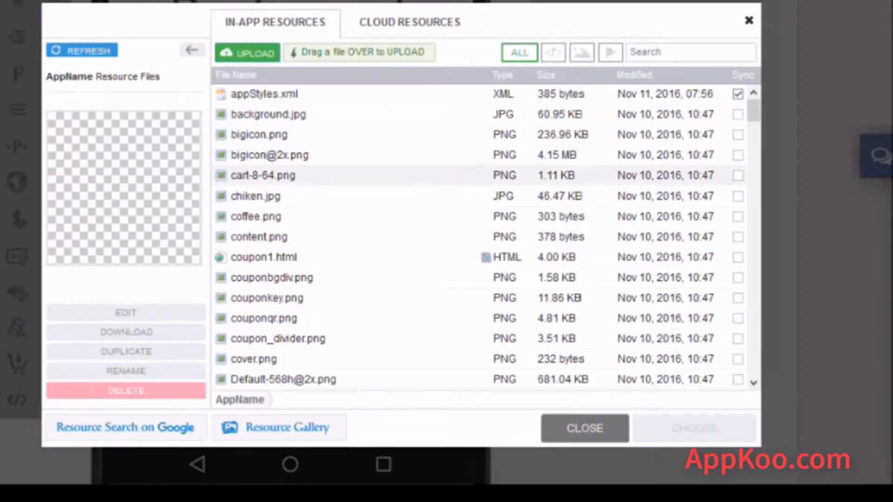
left_click(264, 258)
left_click(259, 237)
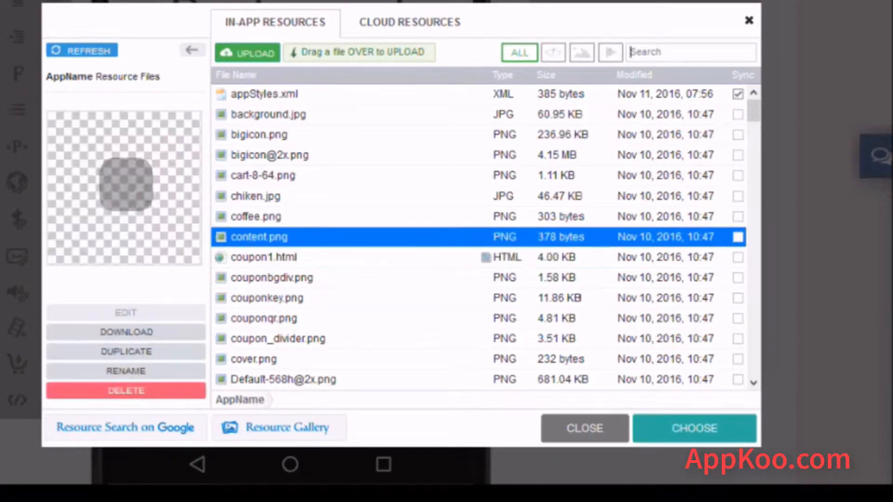
left_click(267, 298)
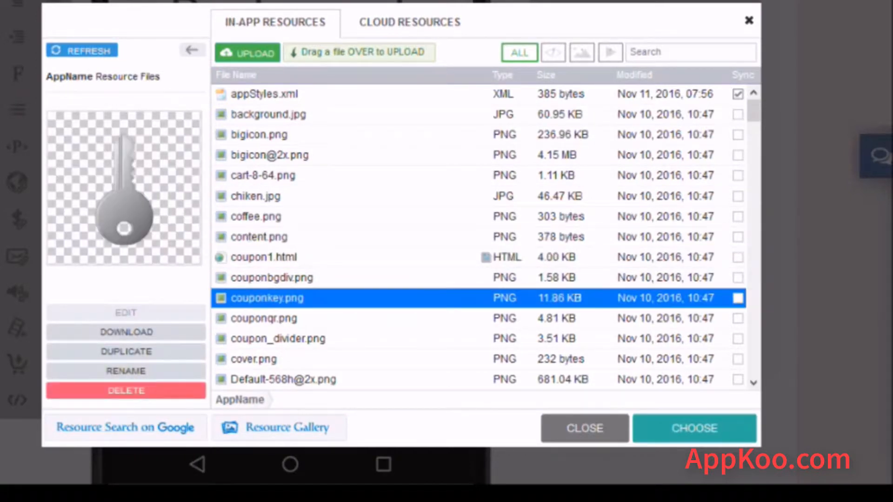
left_click(694, 428)
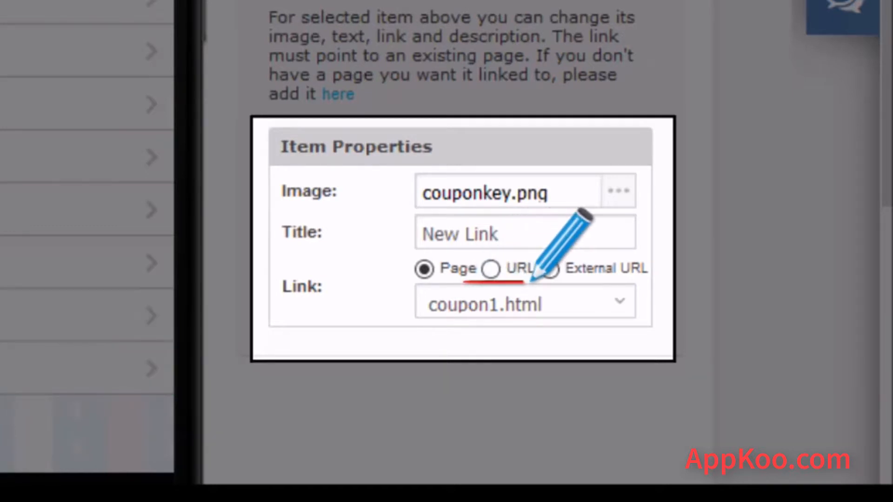
Change the New Link item's link type to URL and enter yoururl as its address.
left_click(491, 270)
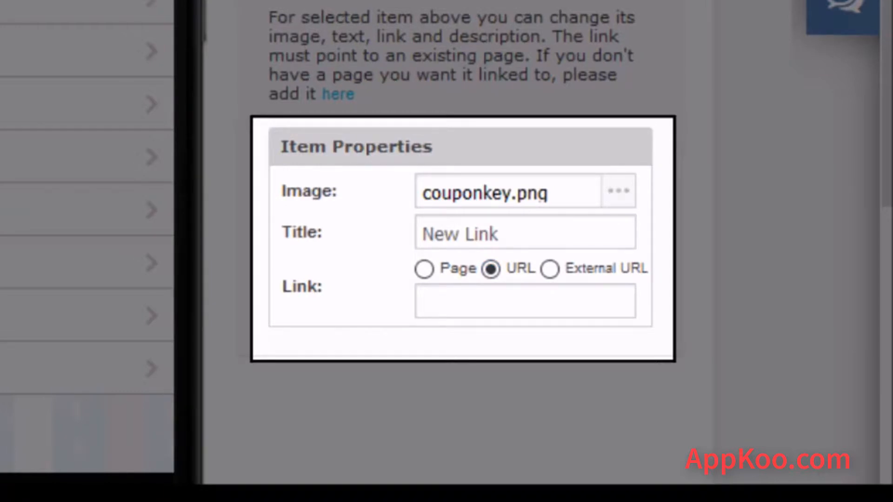
left_click(525, 301)
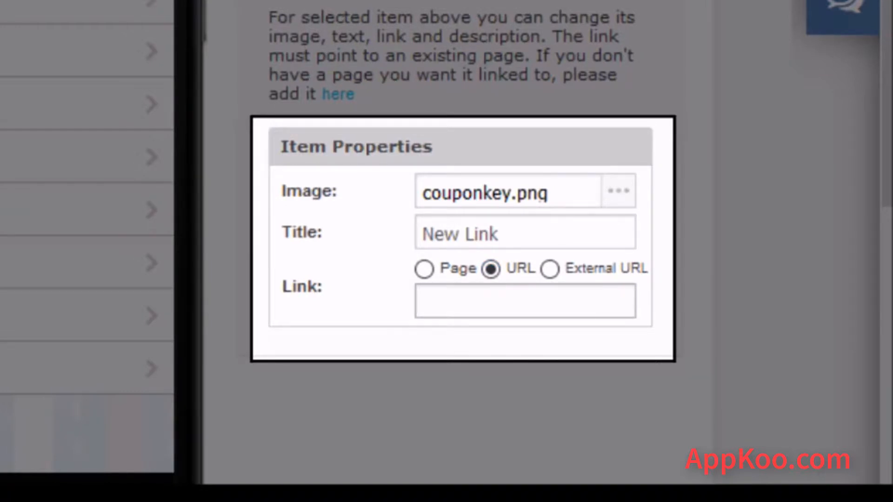
type("yourur")
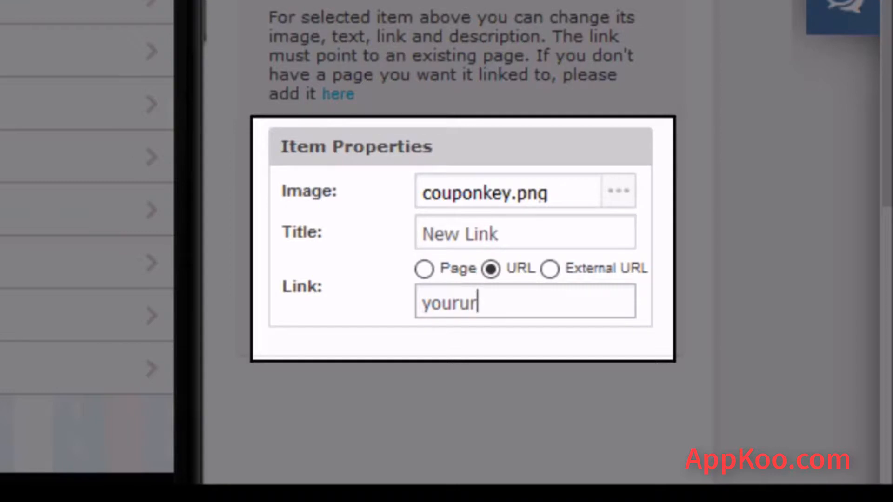
type("l")
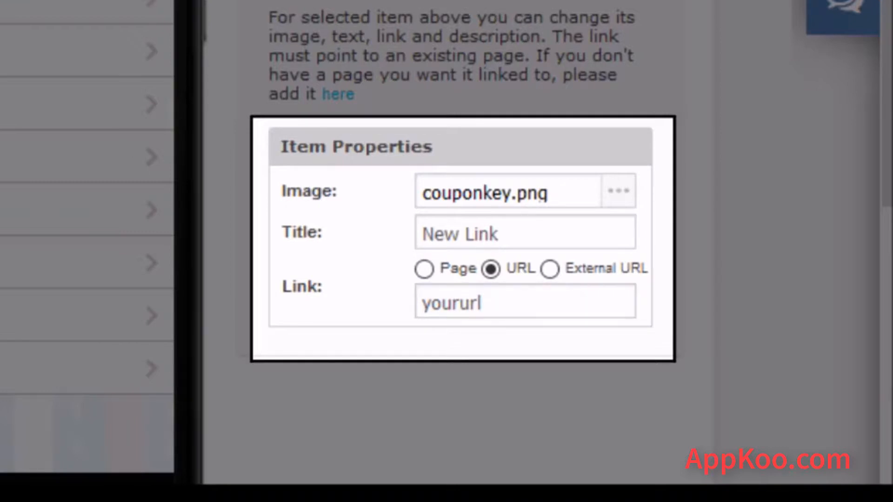
Make the New Link item point to an external URL and enter Externalurl as its address.
left_click(550, 269)
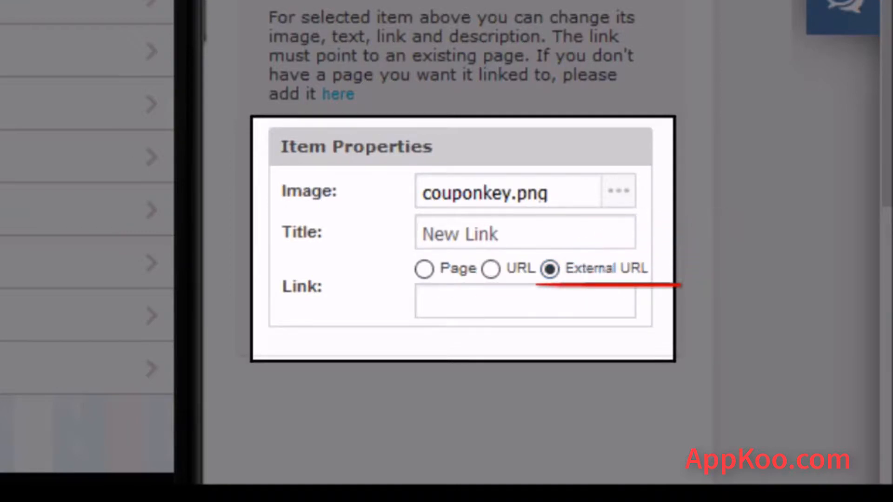
left_click(525, 301)
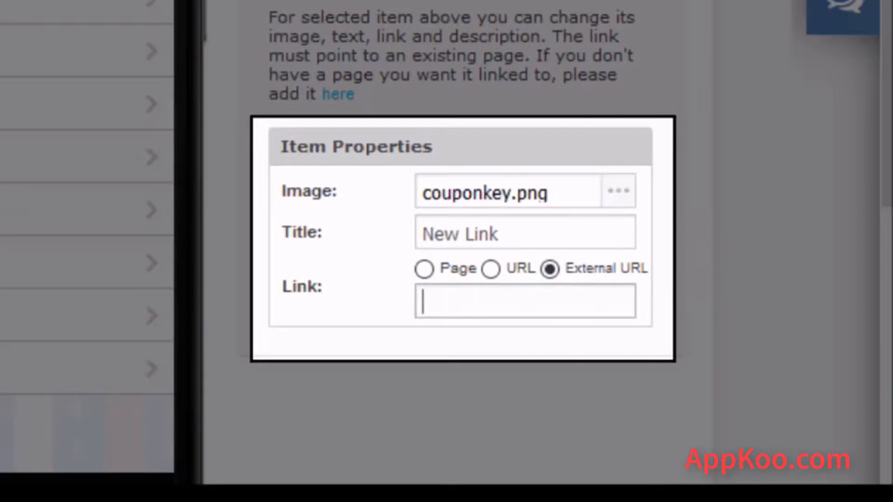
type("External")
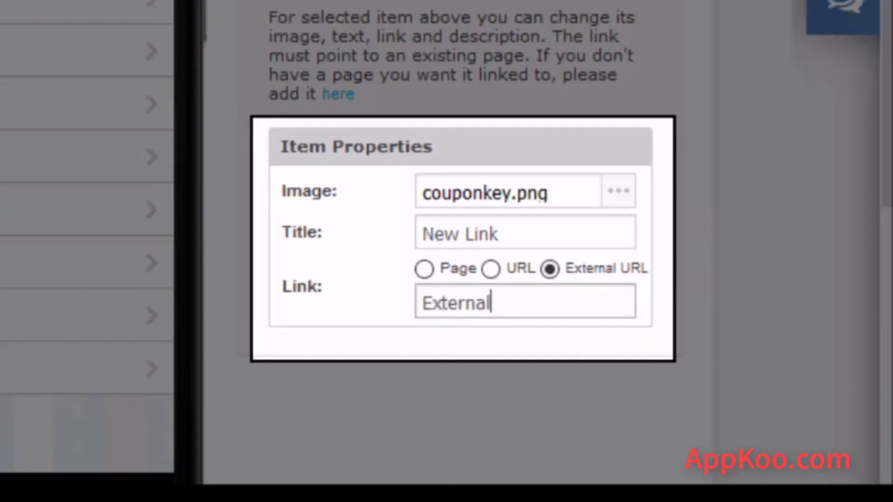
type("url")
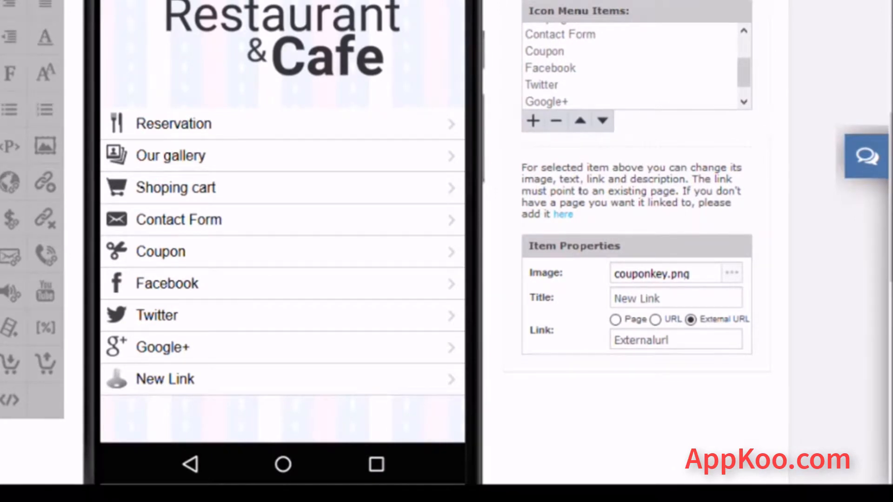
Return to the application's page list and open the coupon1.html page for editing.
scroll(447, 242, "up", 2)
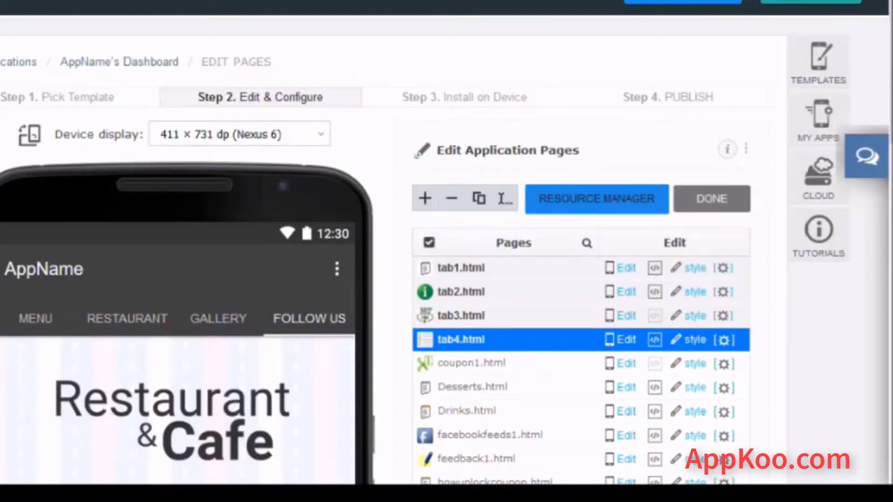
scroll(447, 242, "down", 5)
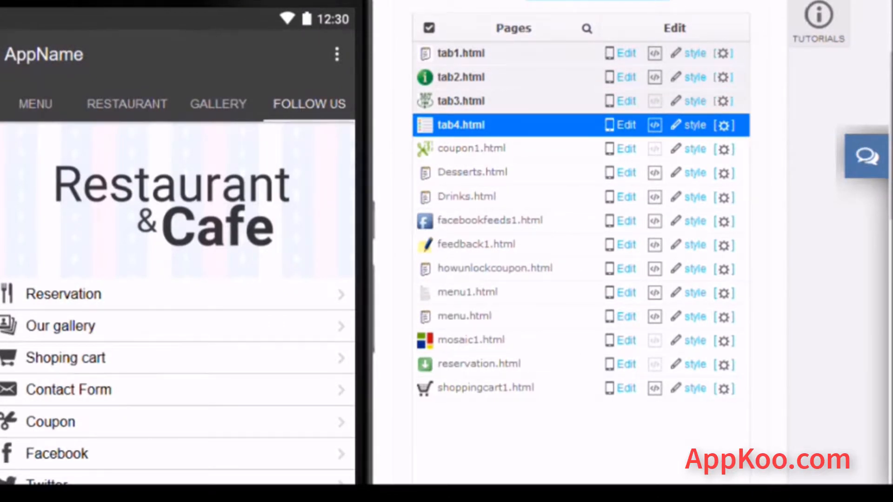
left_click(471, 148)
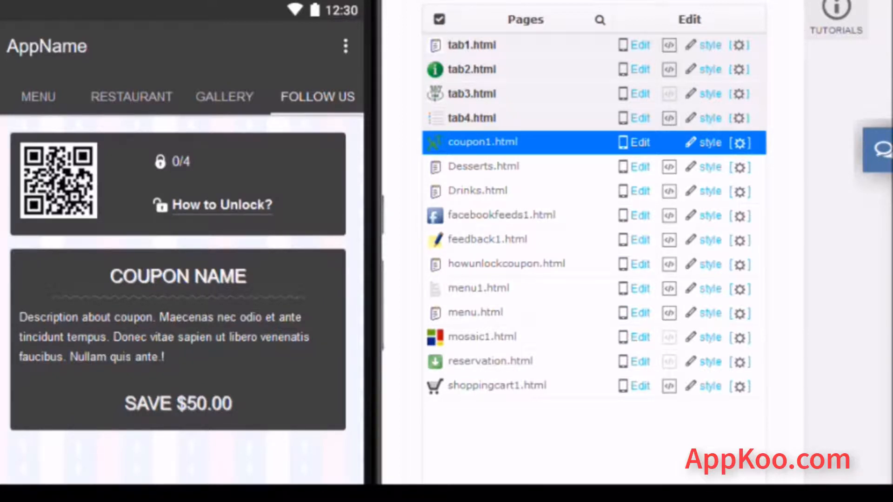
scroll(434, 217, "down", 2)
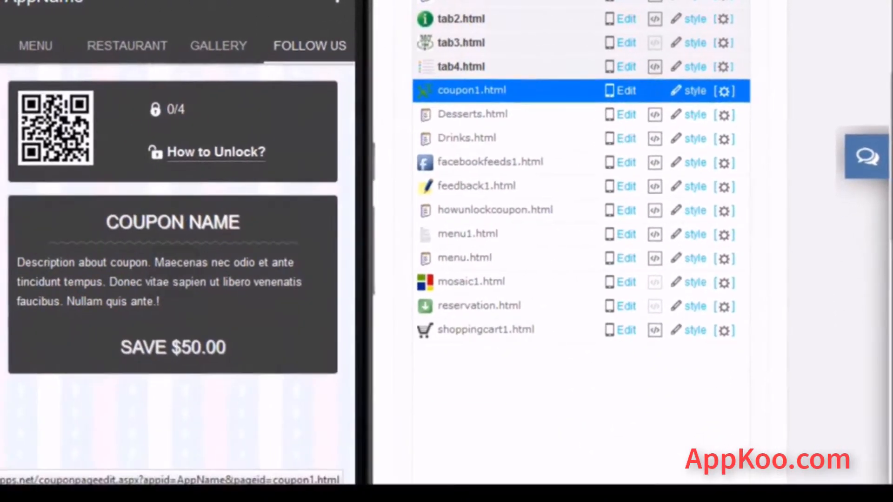
left_click(616, 95)
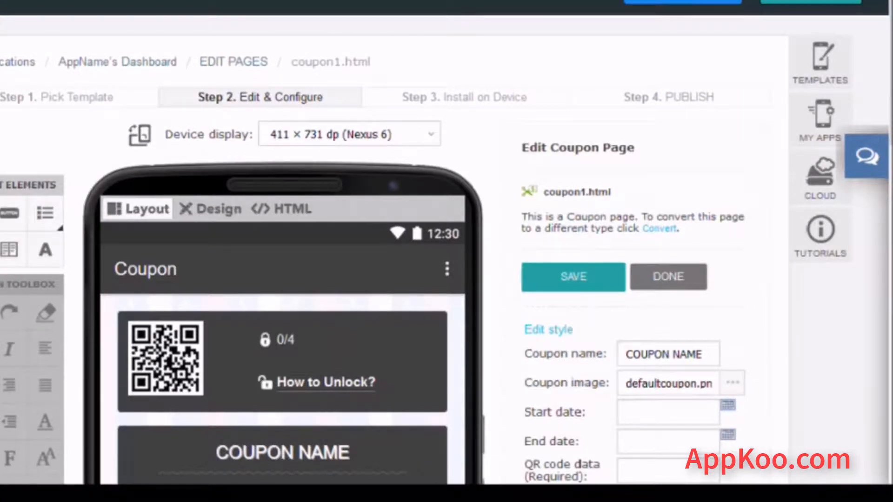
scroll(446, 252, "down", 1)
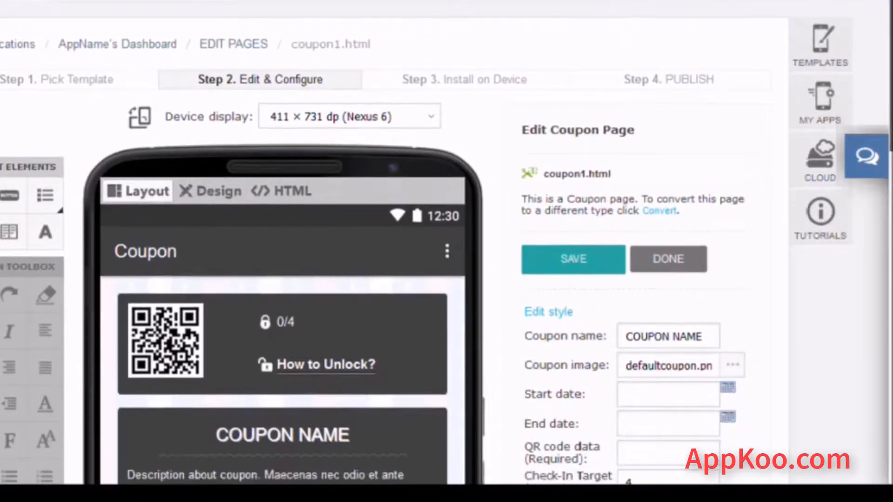
scroll(447, 251, "down", 5)
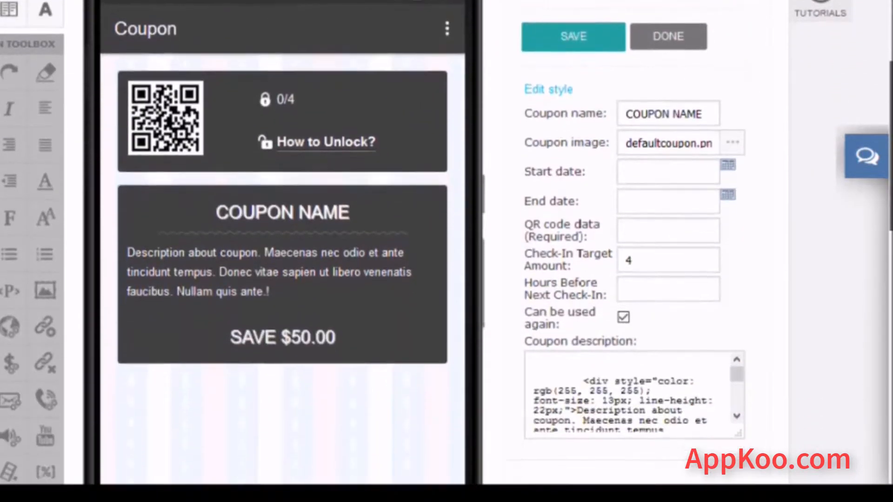
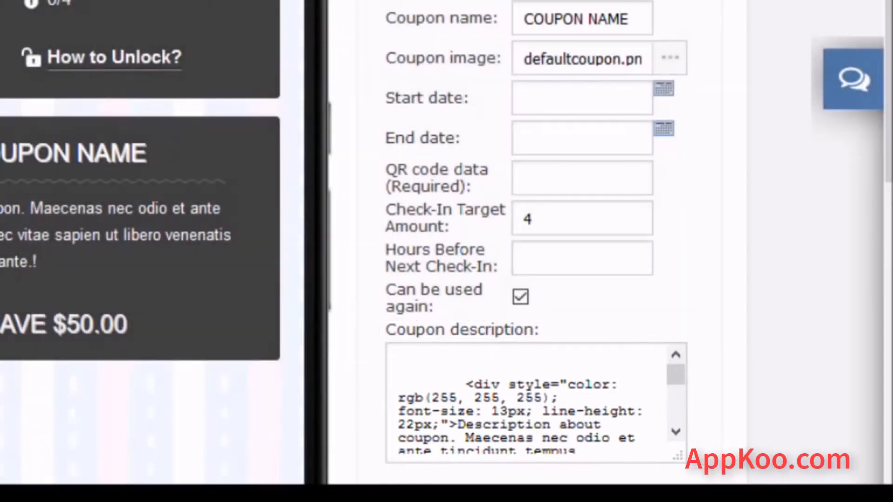
Set the coupon's Check-In Target Amount to 8.
double_click(528, 219)
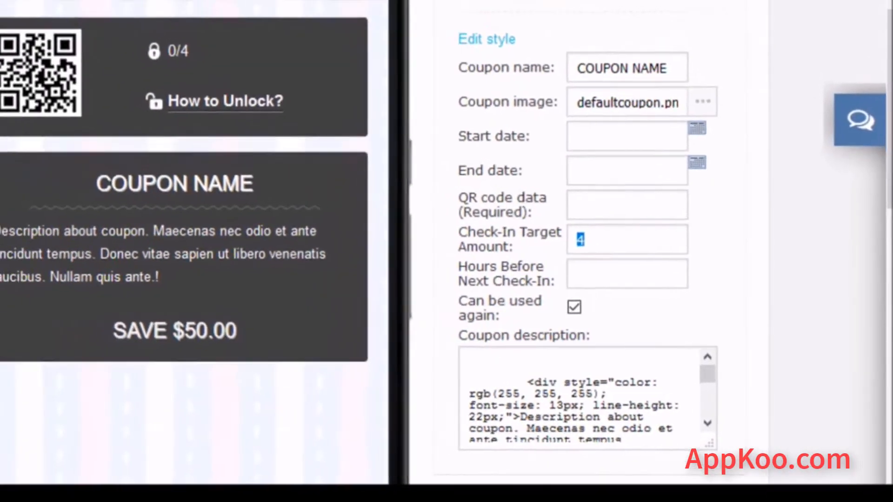
type("8")
left_click(567, 187)
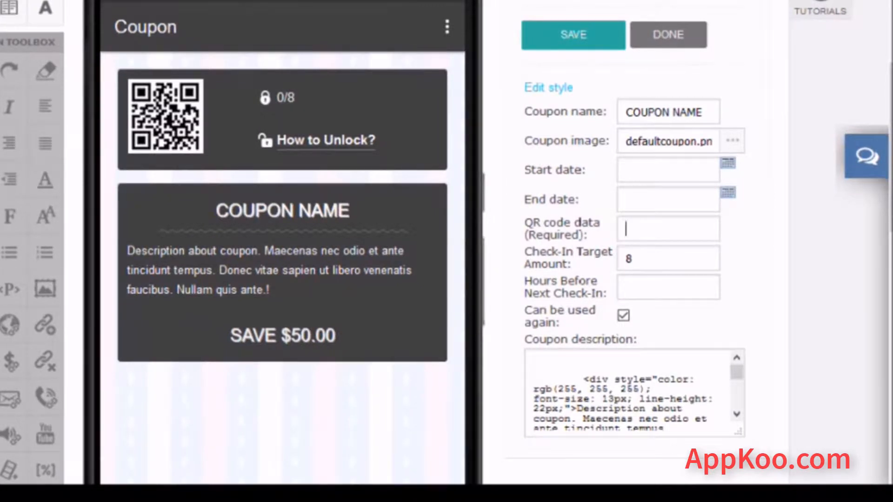
left_click(668, 170)
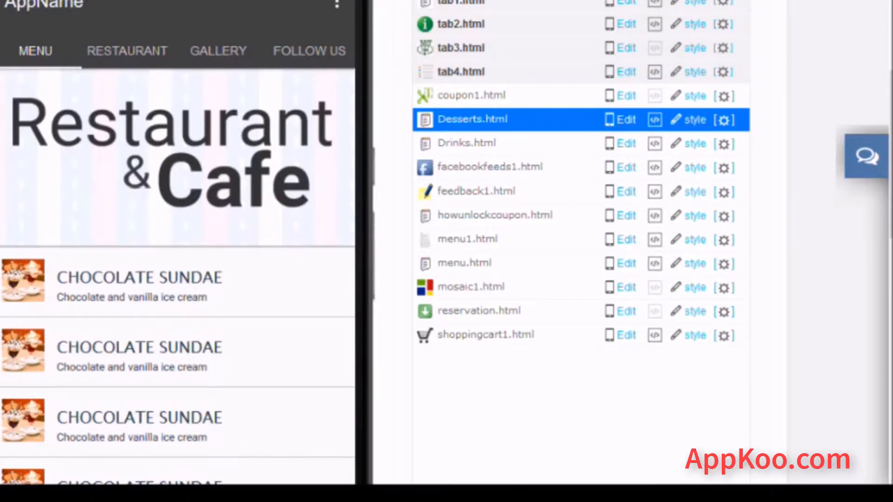
Open the Desserts.html page for editing and replace its header image with logo2.png, found by searching the resources for logo.
left_click(626, 120)
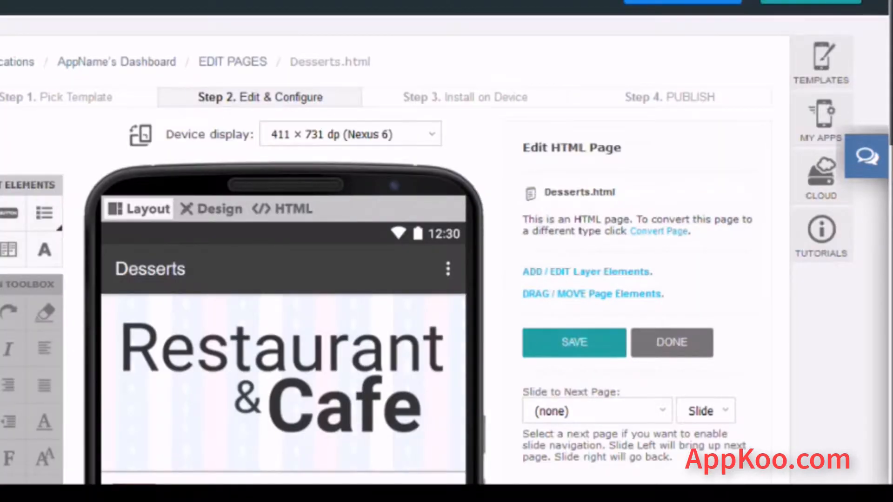
scroll(446, 251, "down", 4)
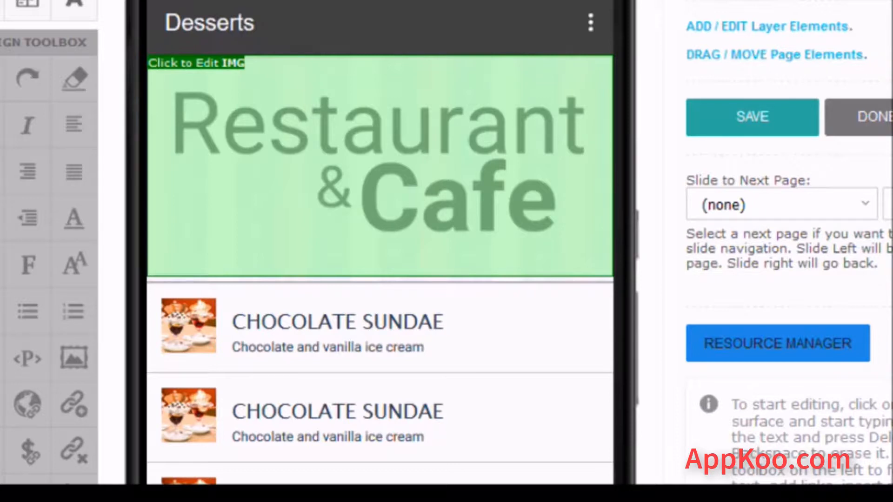
left_click(380, 166)
left_click(380, 284)
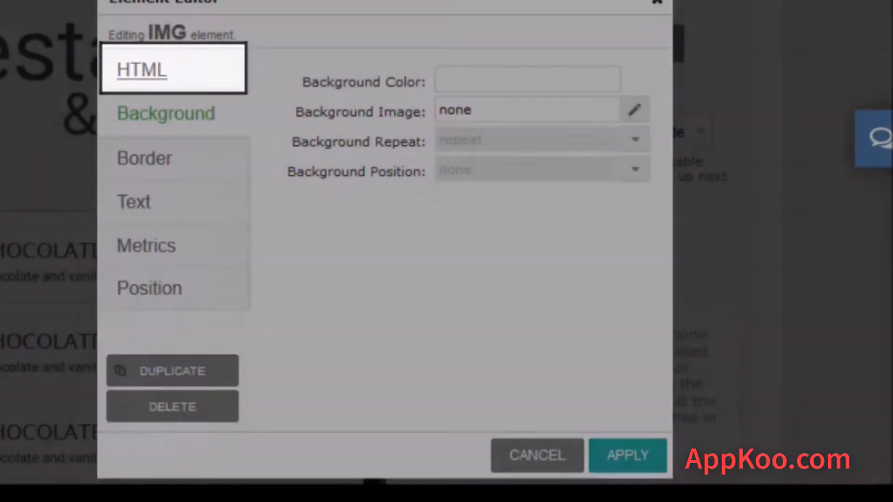
left_click(142, 71)
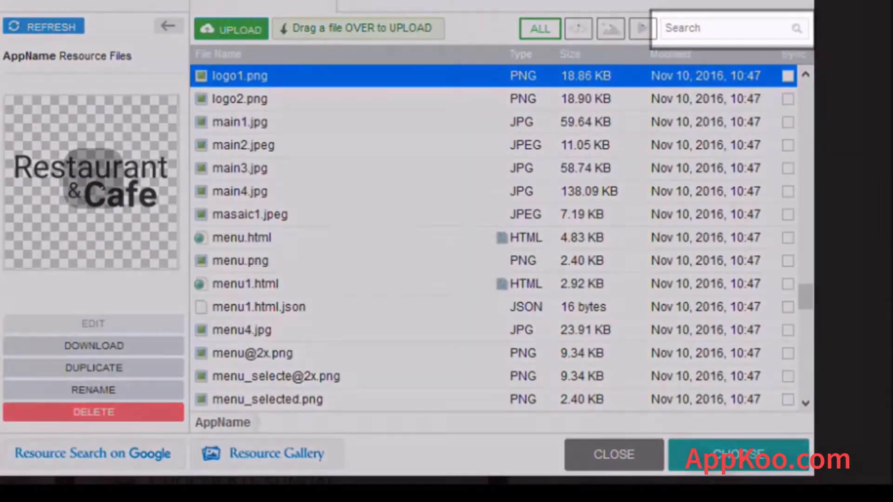
type("logo")
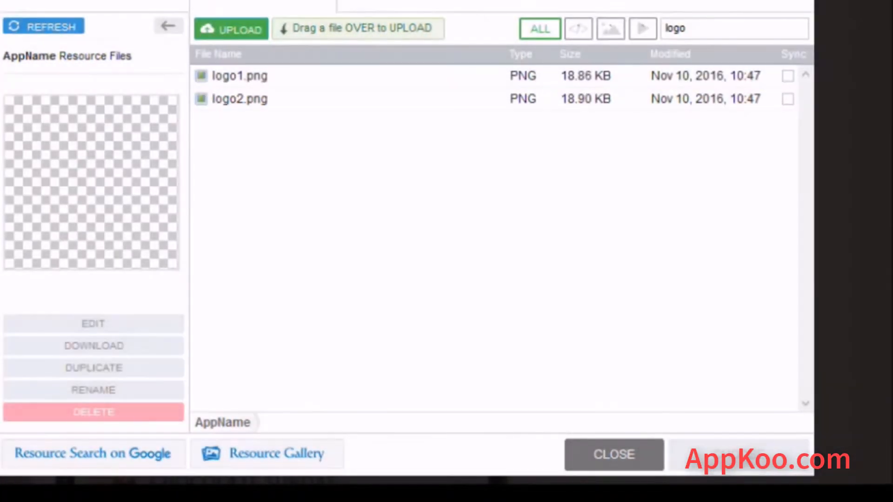
left_click(240, 99)
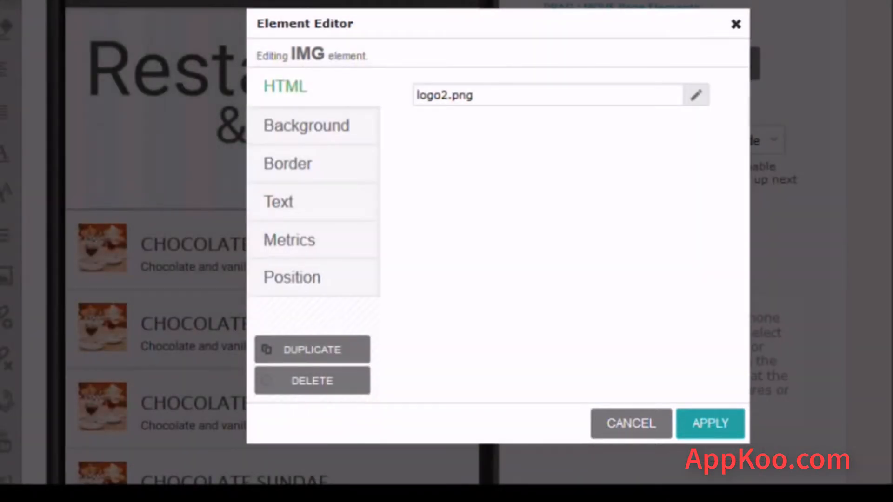
left_click(710, 424)
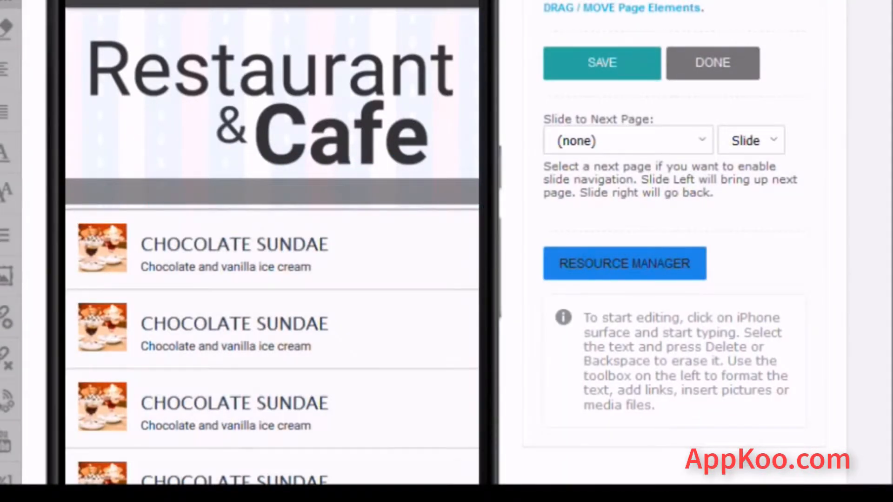
Edit the header image on the Desserts page and change its source file to logo1.png.
scroll(446, 242, "down", 3)
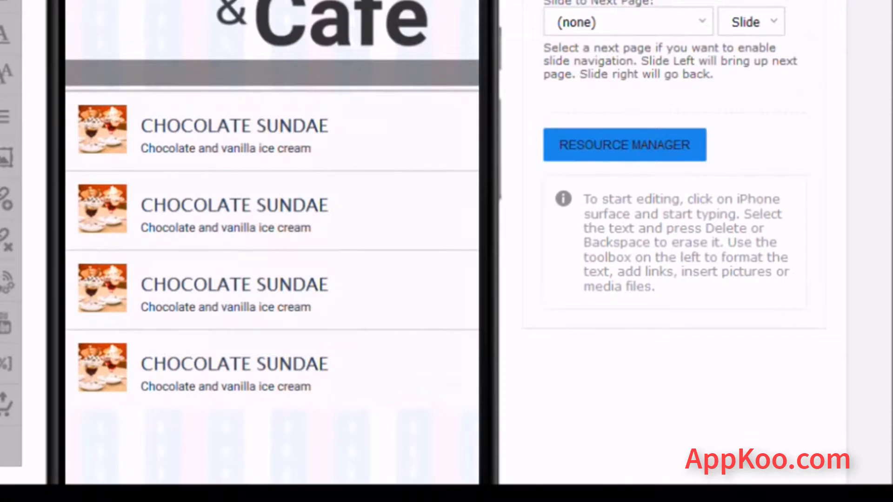
scroll(446, 241, "up", 2)
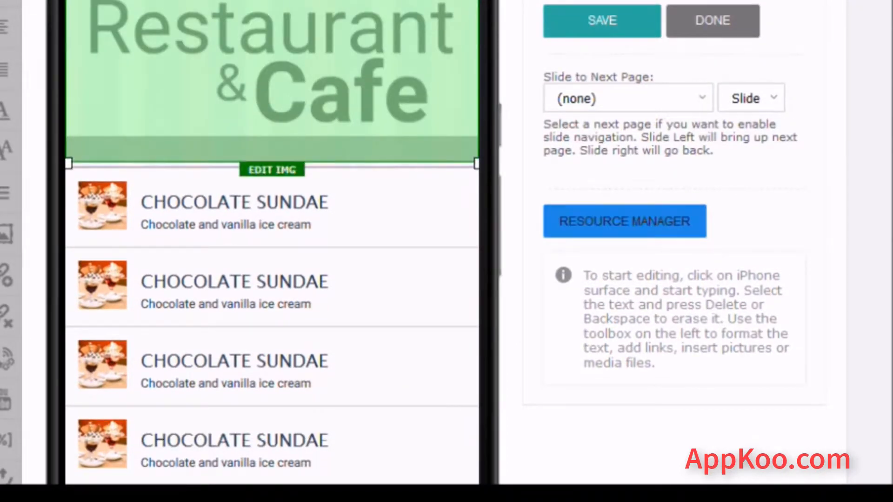
left_click(272, 169)
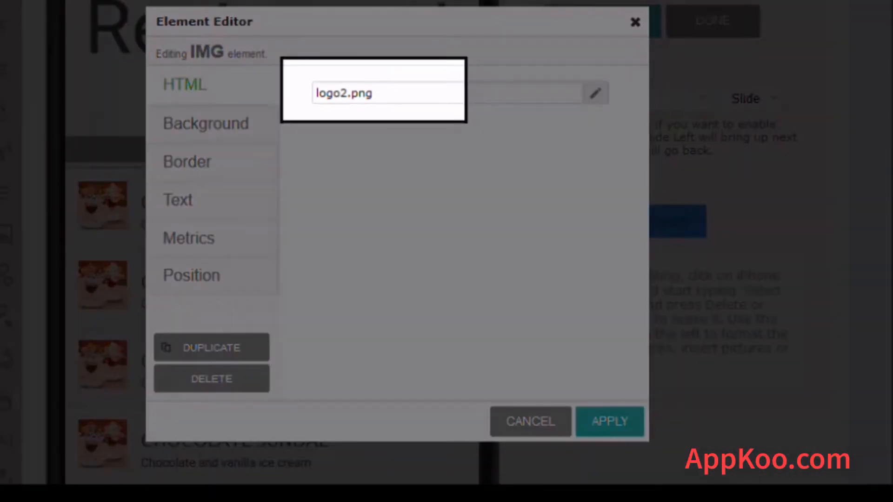
left_click(342, 93)
left_click(348, 93)
key("BackSpace")
type("1")
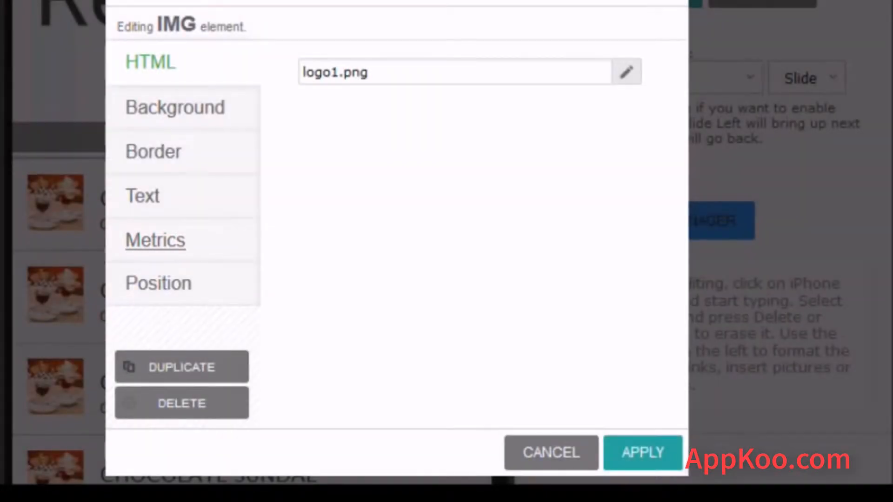
Set the header image's width to 70% and apply the change.
left_click(155, 240)
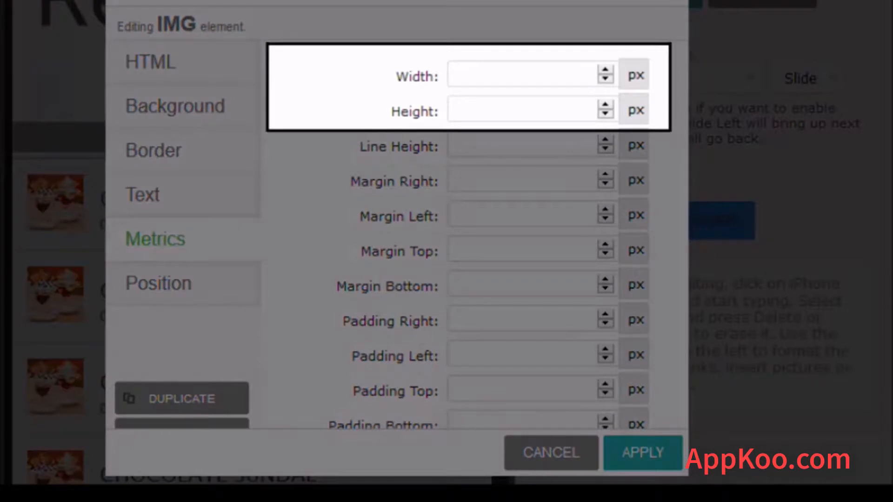
left_click(483, 74)
type("70")
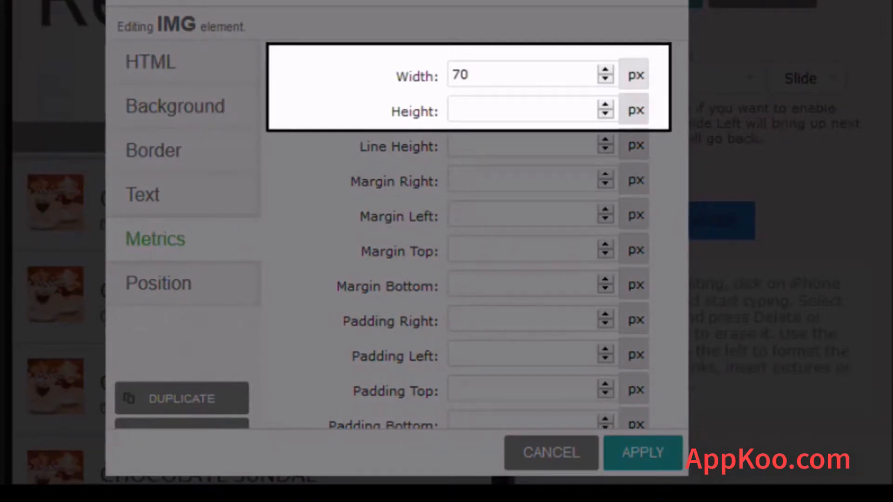
left_click(635, 76)
left_click(646, 117)
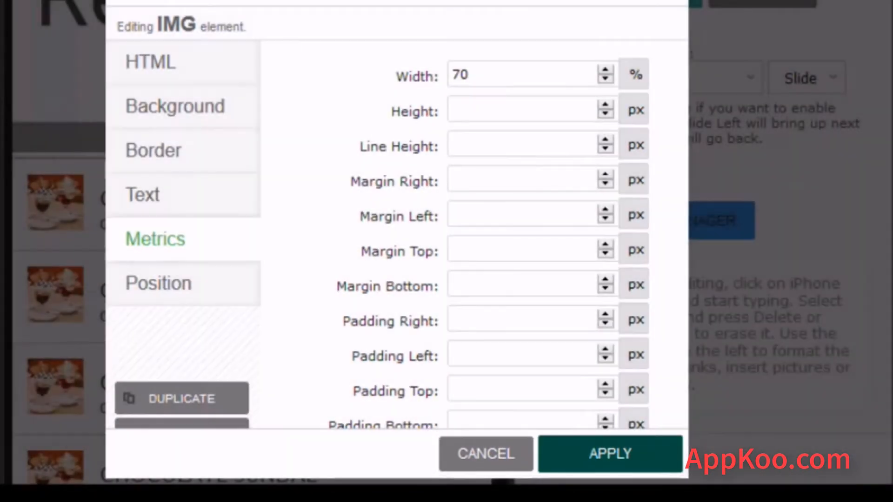
left_click(610, 454)
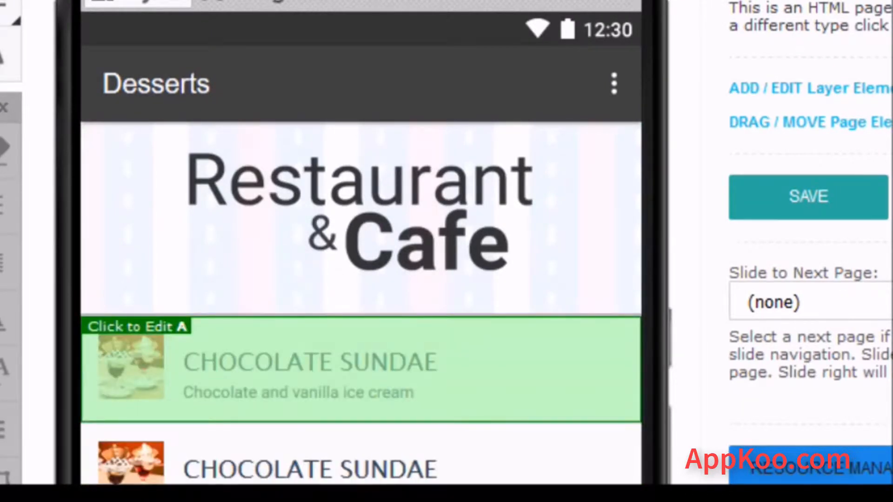
Open the first Chocolate Sundae item's link settings and select shoppingcart1.html as the linked page.
left_click(361, 370)
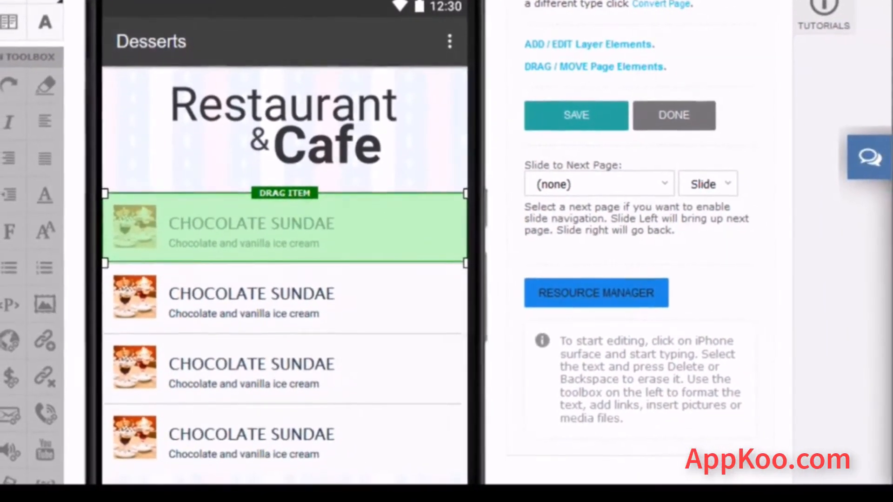
double_click(409, 226)
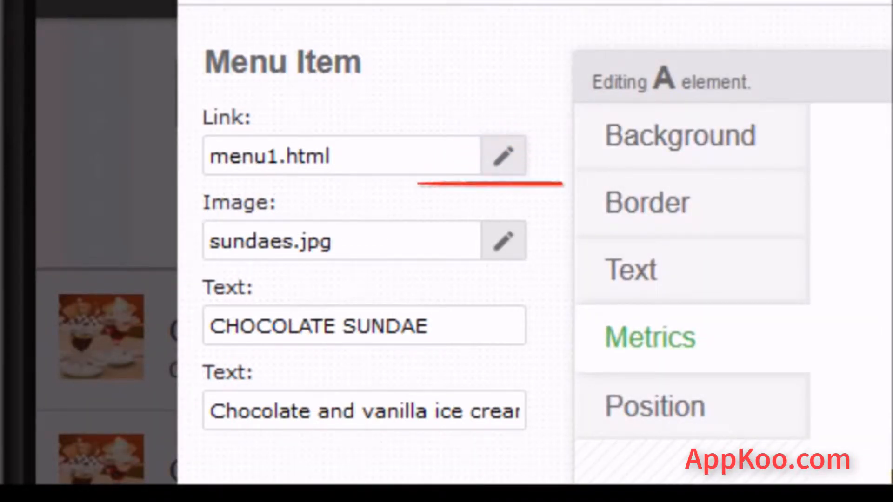
left_click(503, 156)
left_click(511, 236)
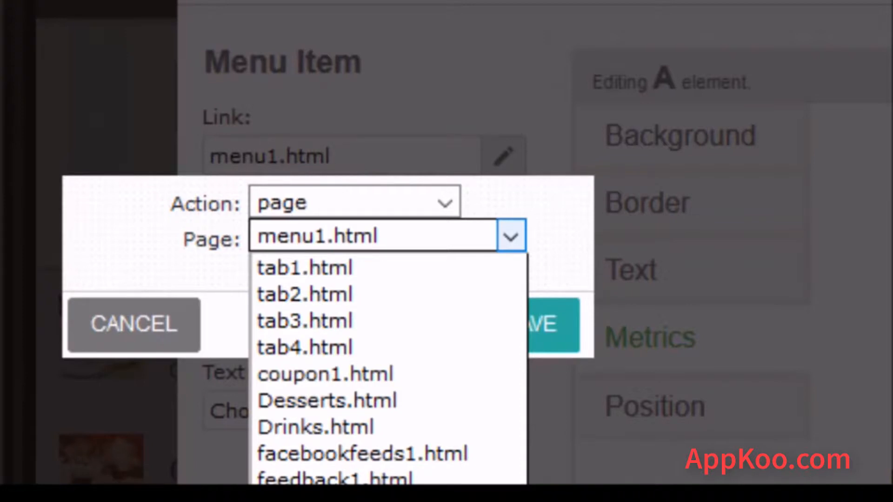
left_click(353, 498)
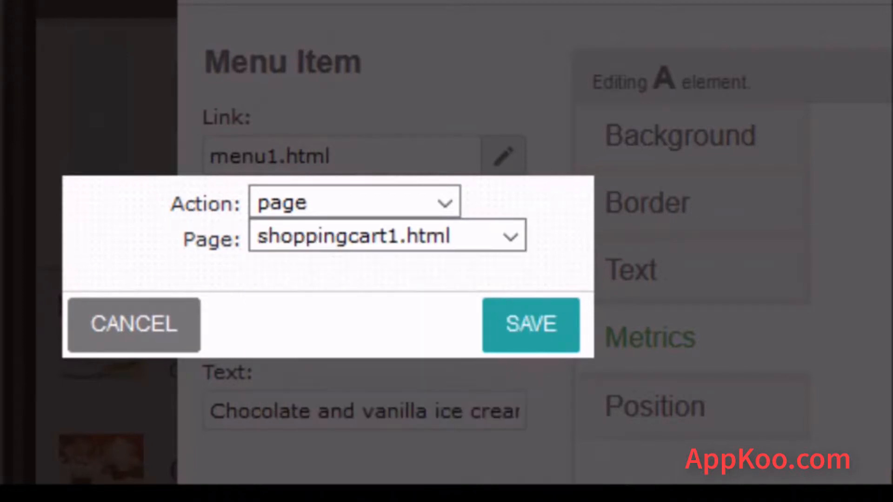
Change the menu item's link action to addtocart and enter Product Name as the item name.
left_click(445, 203)
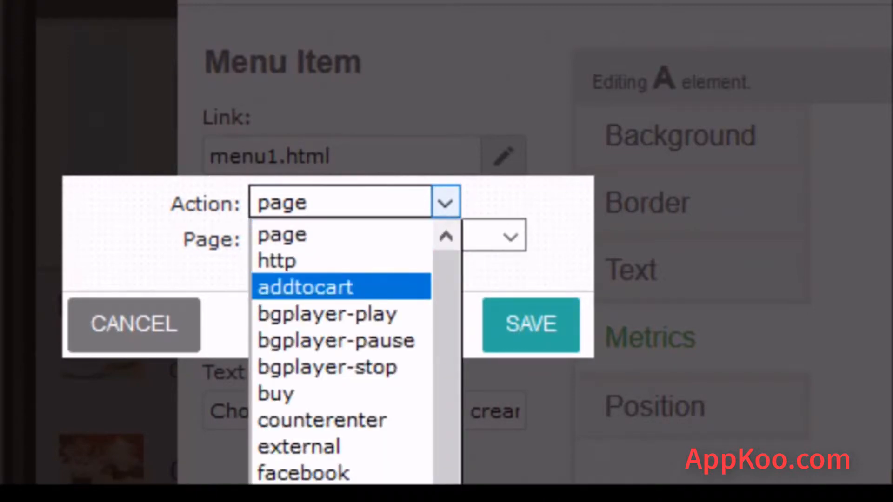
key("Return")
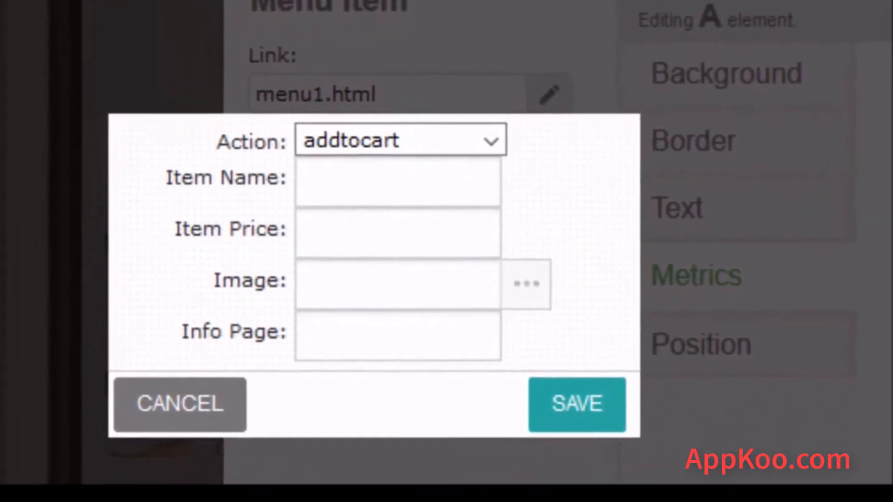
left_click(343, 139)
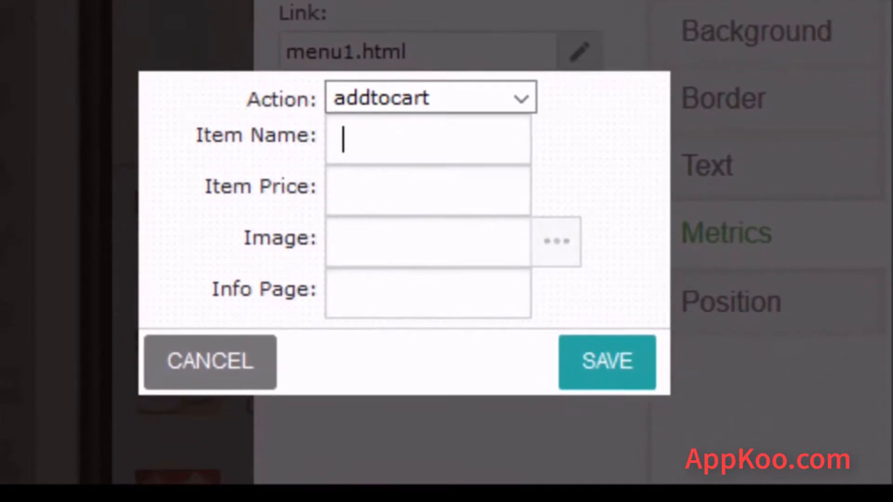
type("PRoduct Name")
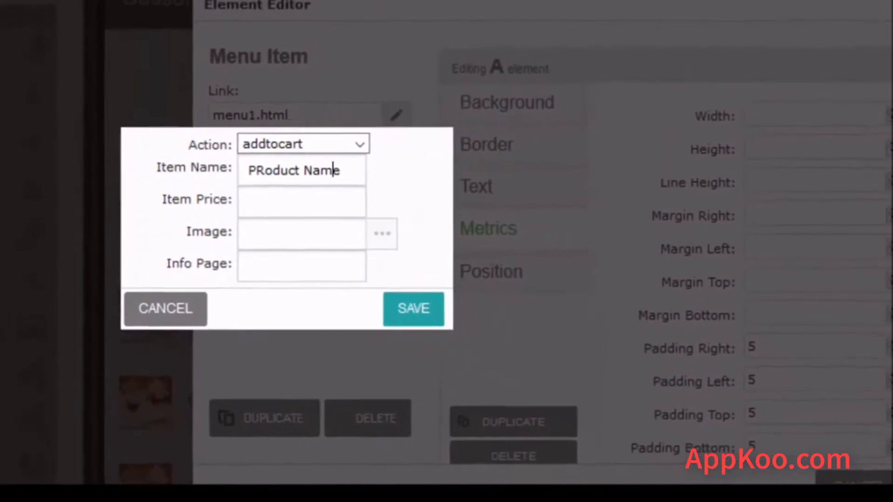
left_click(277, 167)
key("BackSpace")
type("r")
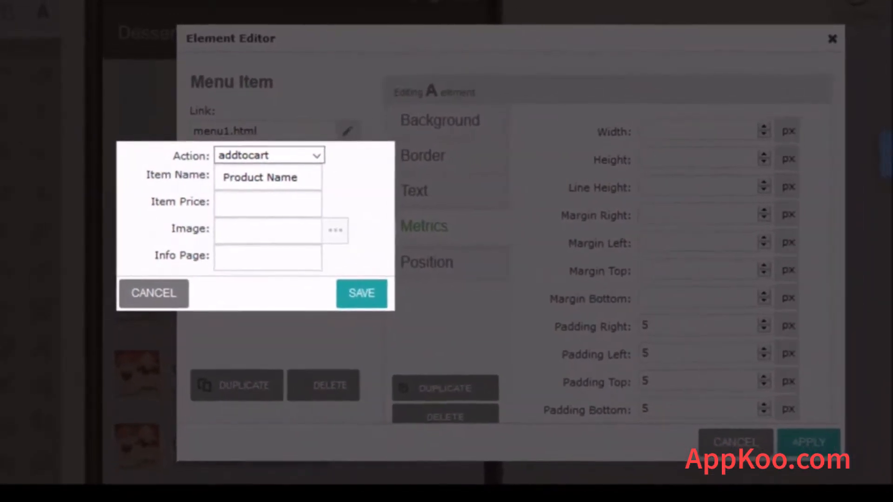
Set the cart item's price to 40 and select chiken.jpg from the in-app resources as its image.
left_click(274, 204)
type("40")
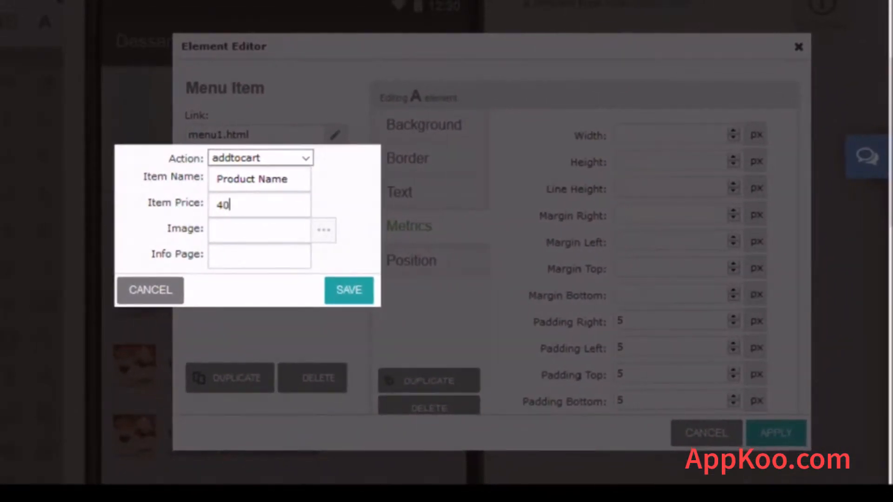
left_click(218, 230)
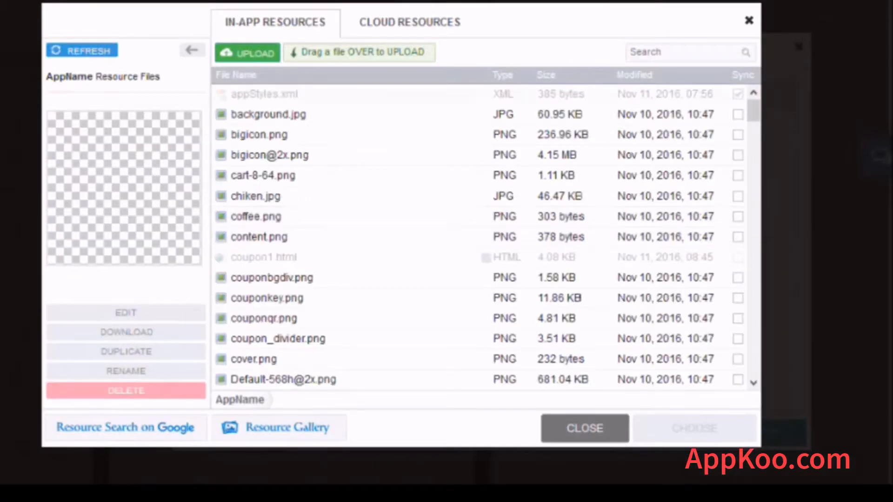
left_click(256, 196)
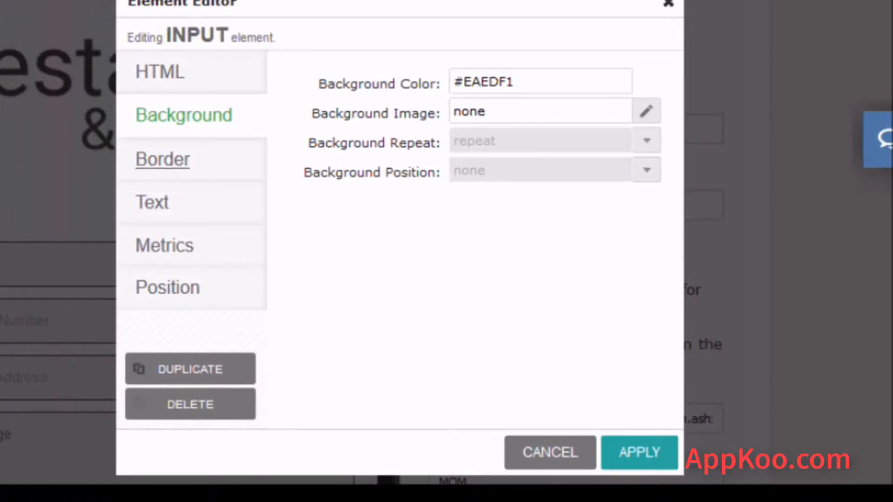
Set the border color of the Contact Form's Name field to the pink #f230f2.
left_click(163, 159)
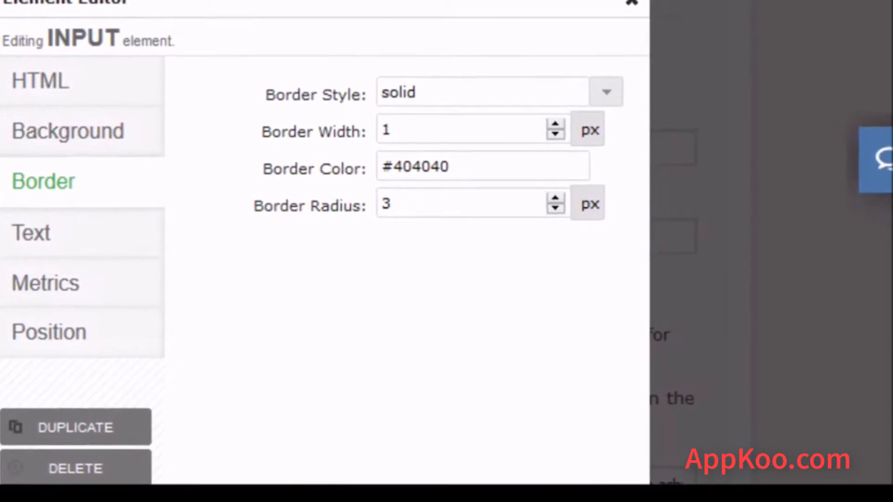
left_click(454, 167)
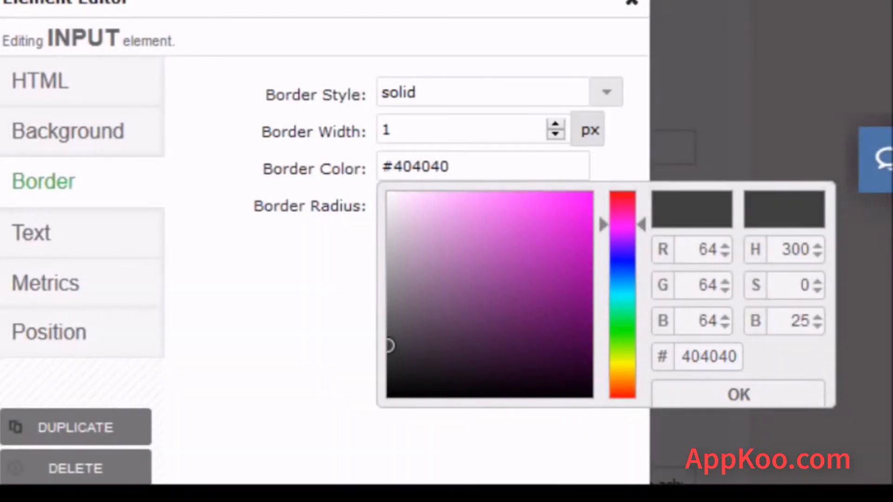
left_click(551, 202)
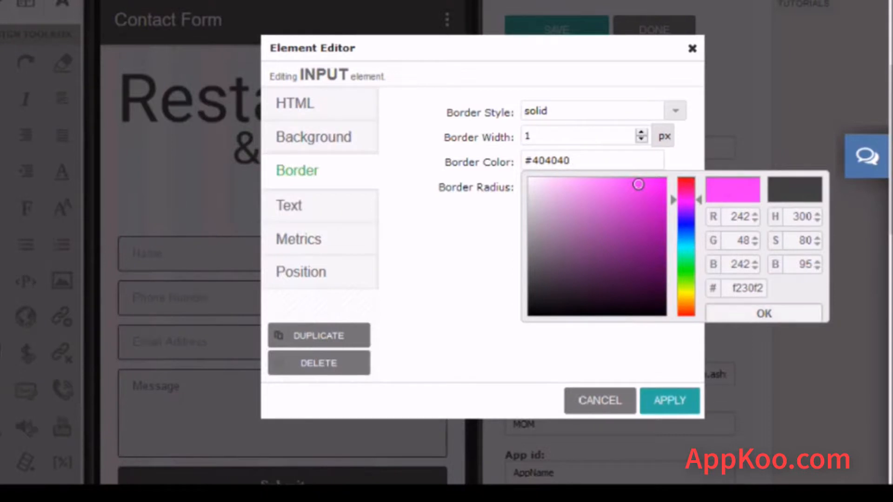
left_click(764, 314)
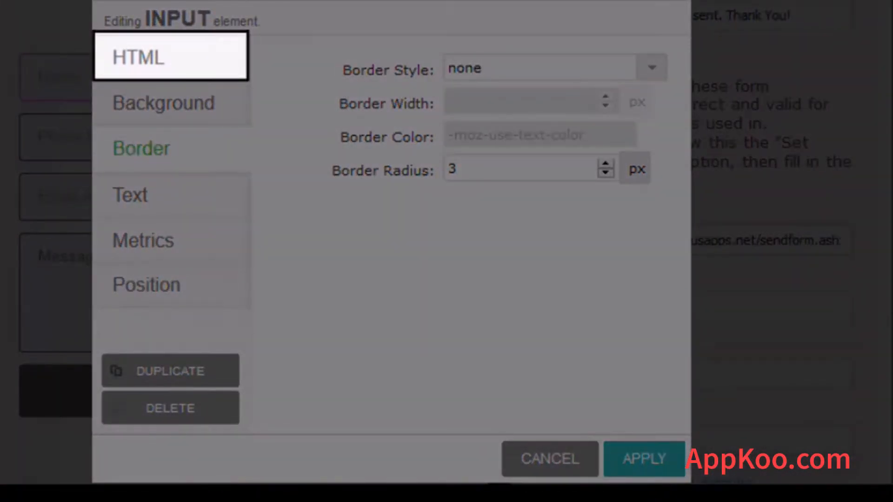
Examine the actions available for the Submit button's SubmitClick() handler and close the action settings without saving.
left_click(138, 57)
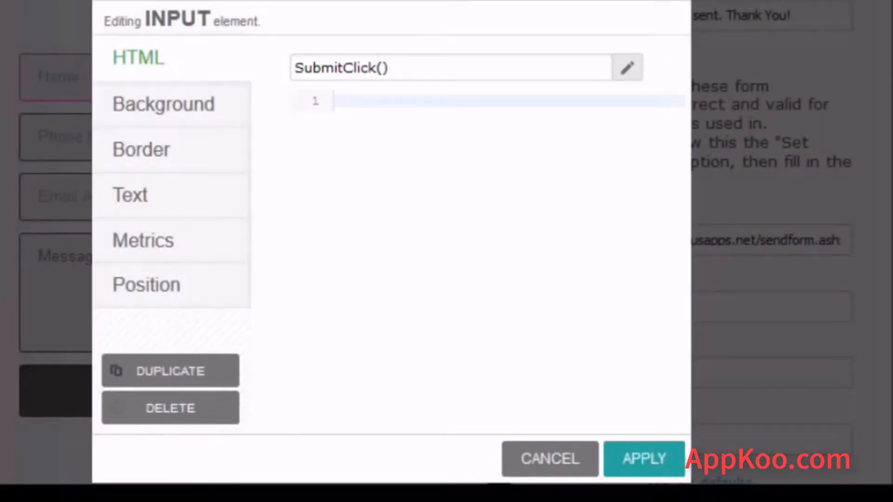
left_click(628, 68)
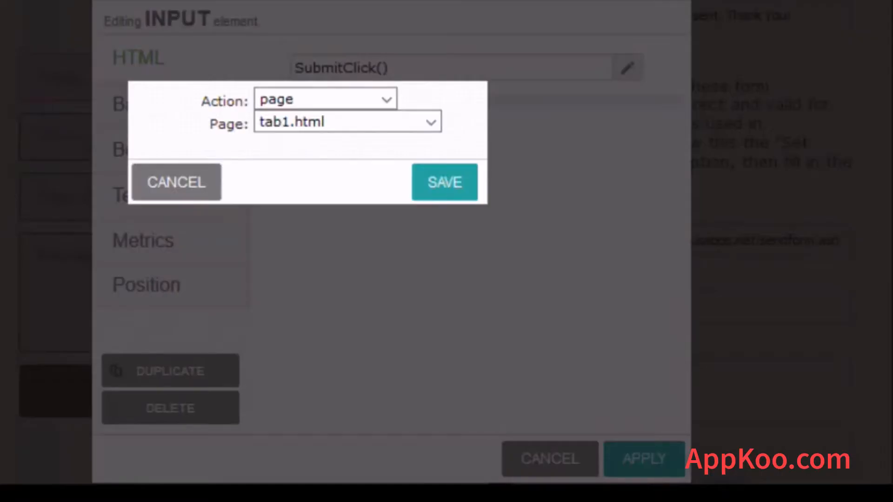
left_click(386, 100)
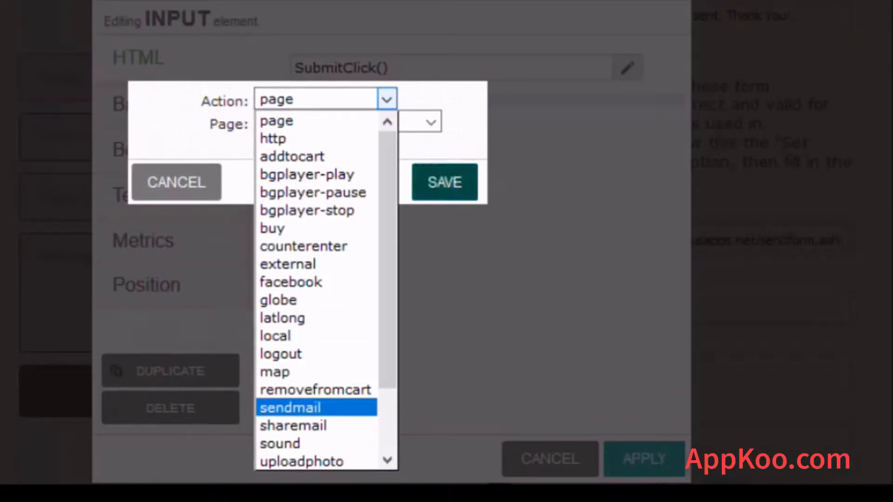
left_click(431, 123)
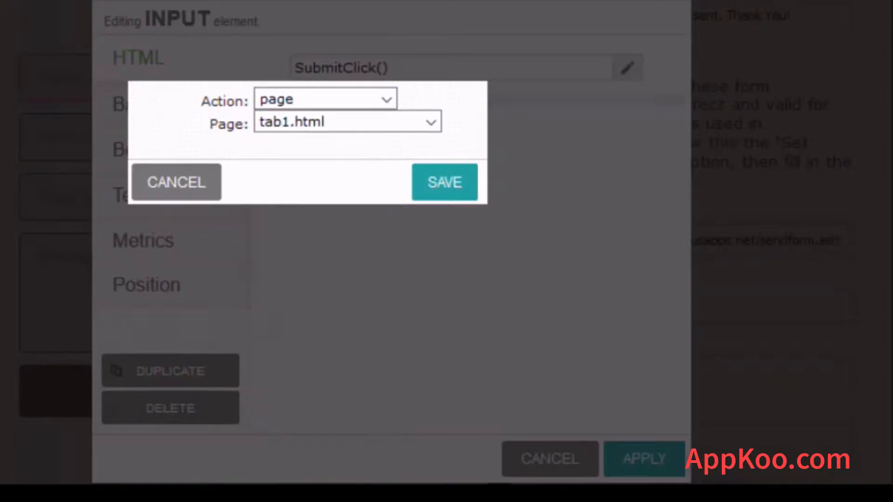
left_click(431, 122)
key("Escape")
left_click(177, 181)
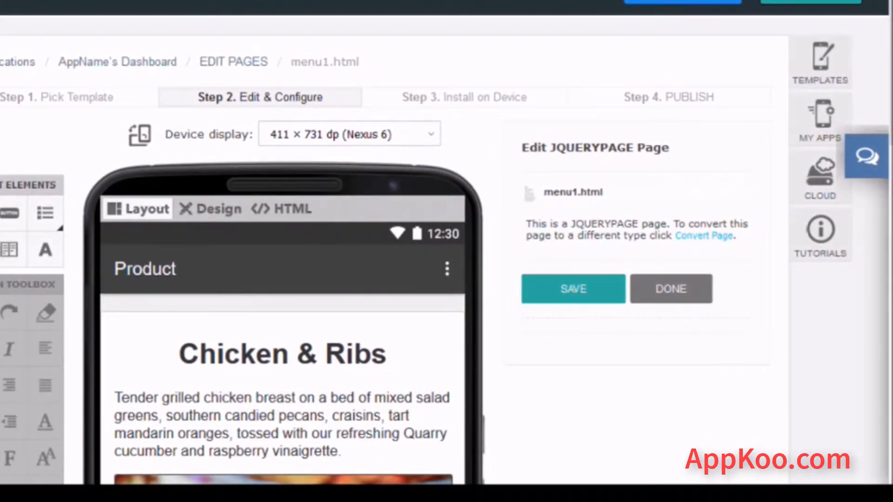
Replace the product description under the Chicken & Ribs heading on menu1.html with Your text.
scroll(447, 251, "down", 5)
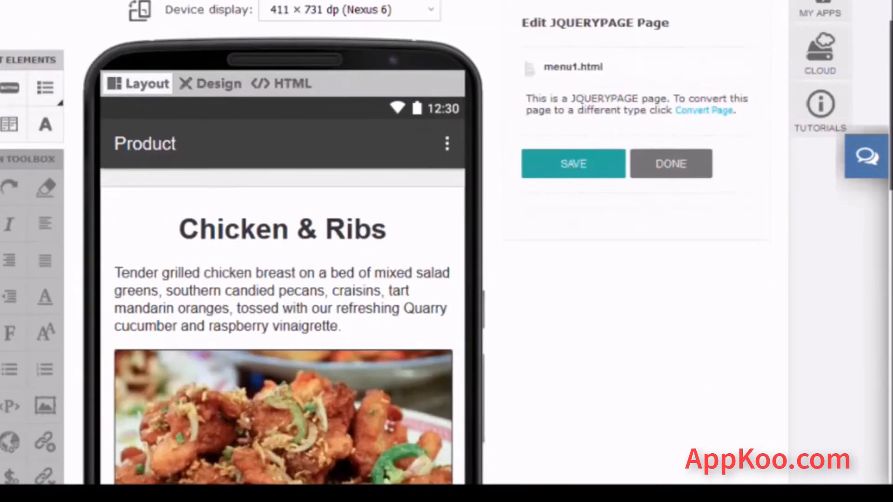
scroll(446, 251, "down", 1)
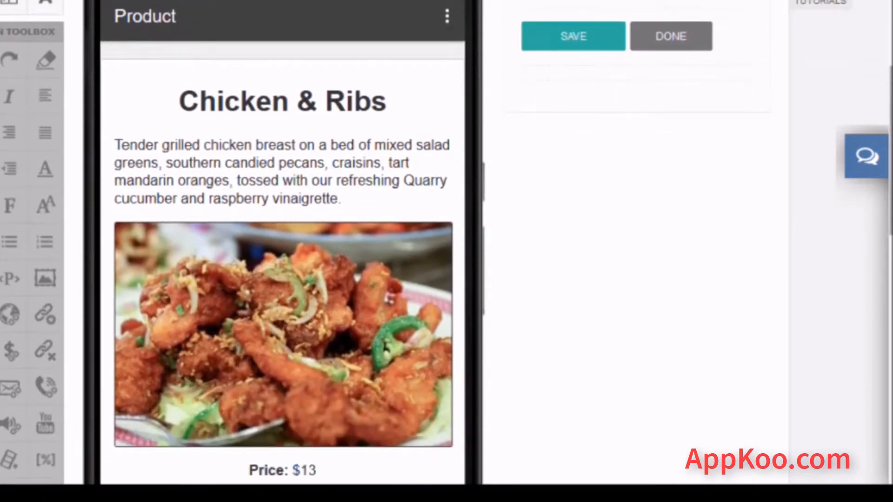
left_click(282, 171)
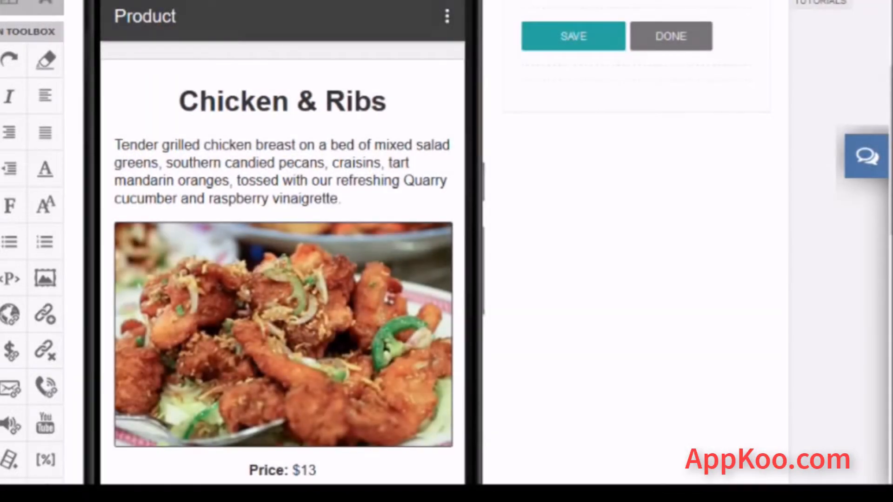
left_click_drag(390, 200, 162, 145)
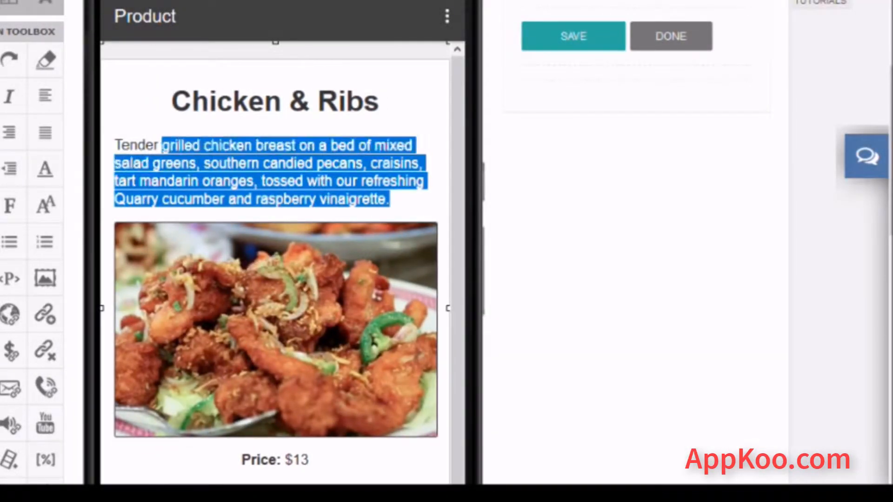
key("BackSpace")
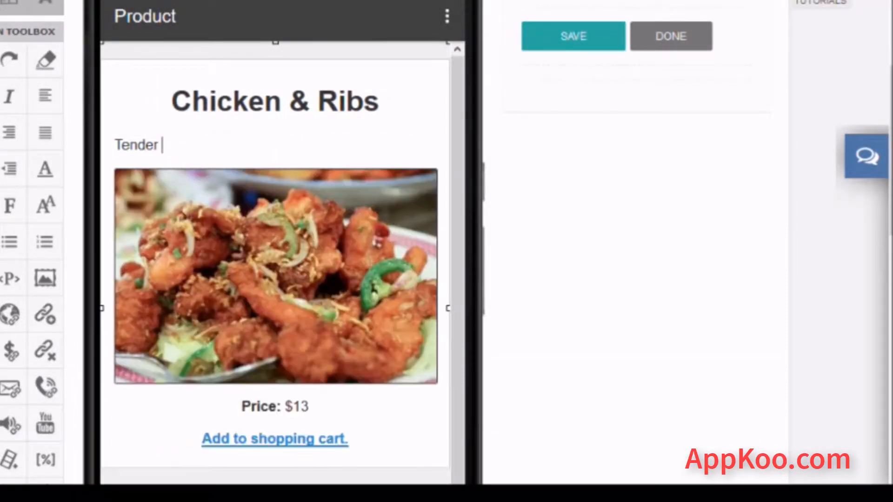
type("Your tex")
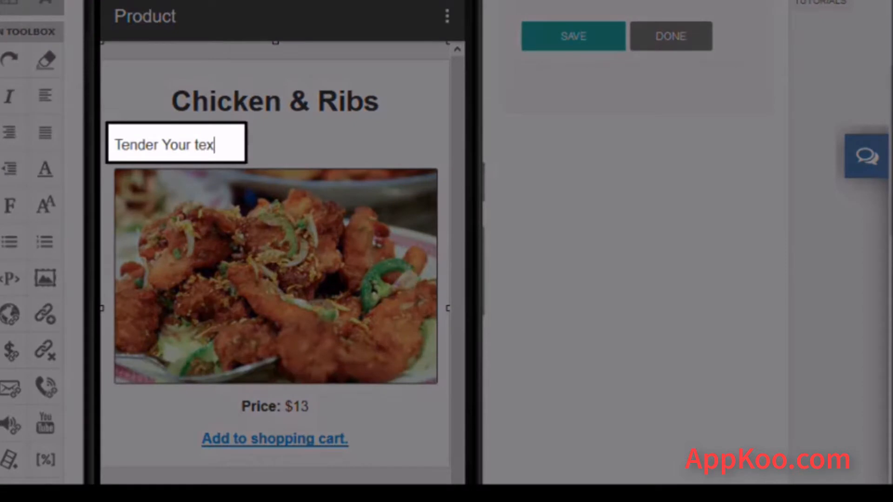
type("t")
left_click_drag(162, 145, 121, 145)
key("BackSpace")
key("BackSpace")
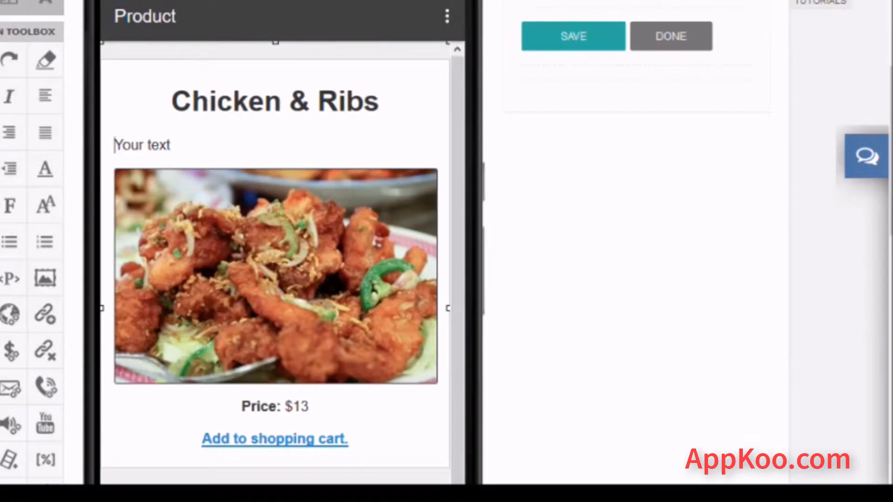
Replace the Chicken & Ribs heading with Title.
left_click(265, 101)
left_click_drag(380, 101, 171, 102)
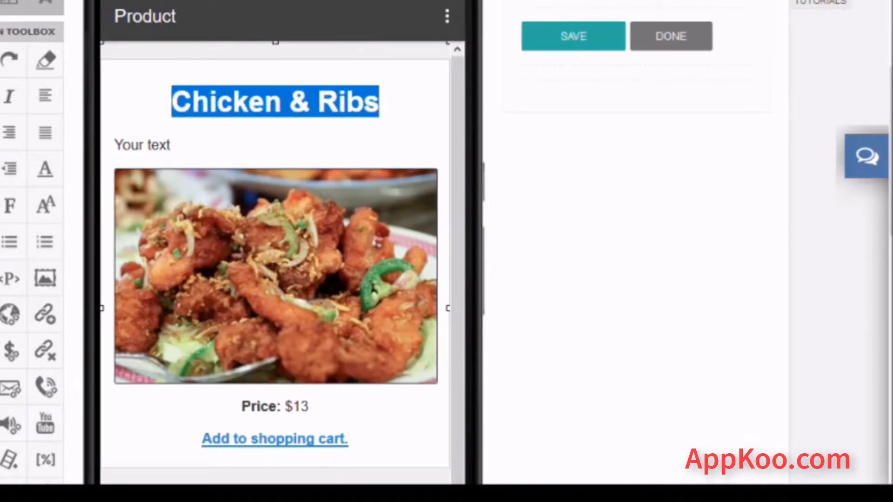
type("Tittle")
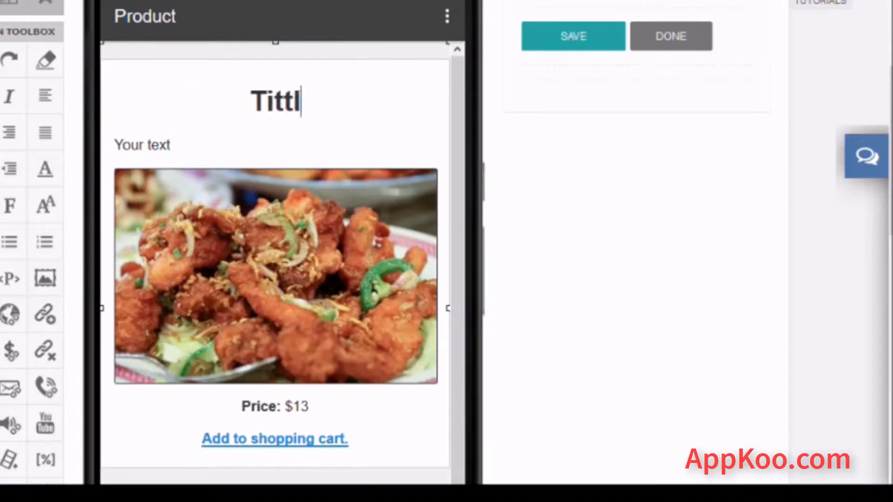
key("Left")
key("Left")
key("Left")
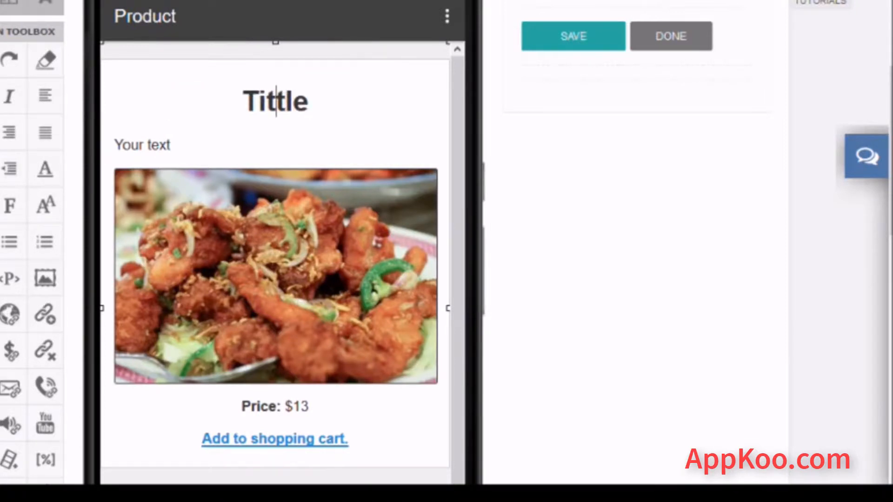
key("Right")
key("BackSpace")
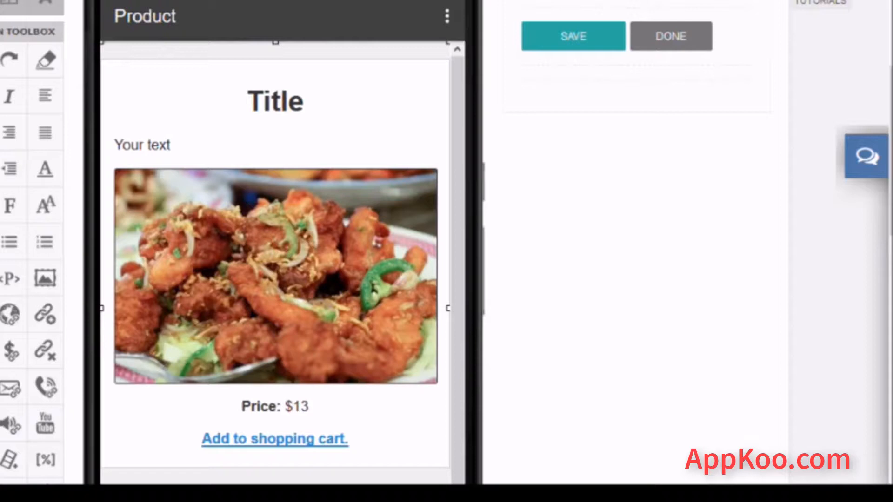
Change the product page's heading to Product Info.
left_click(289, 100)
key("BackSpace")
key("BackSpace")
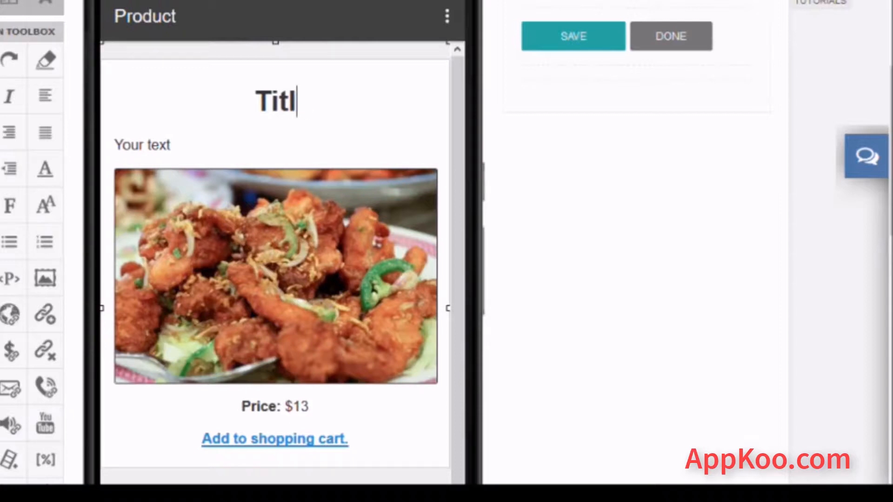
key("BackSpace")
key("BackSpace")
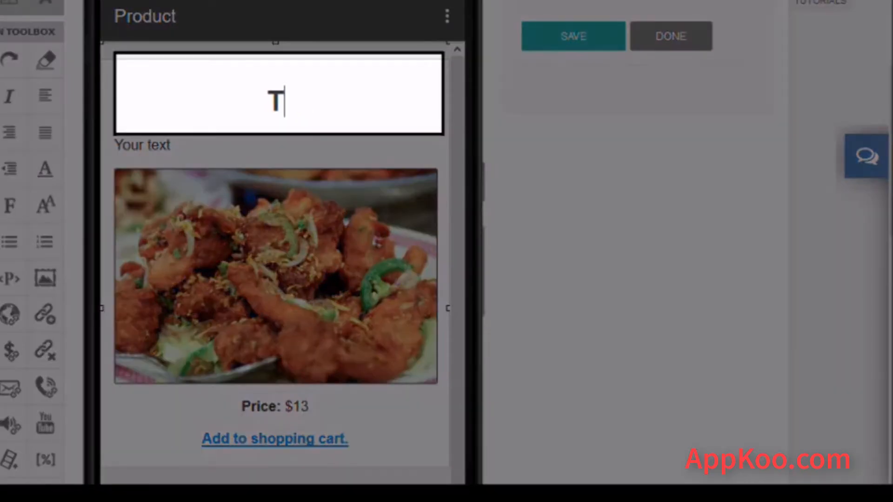
type("Produ")
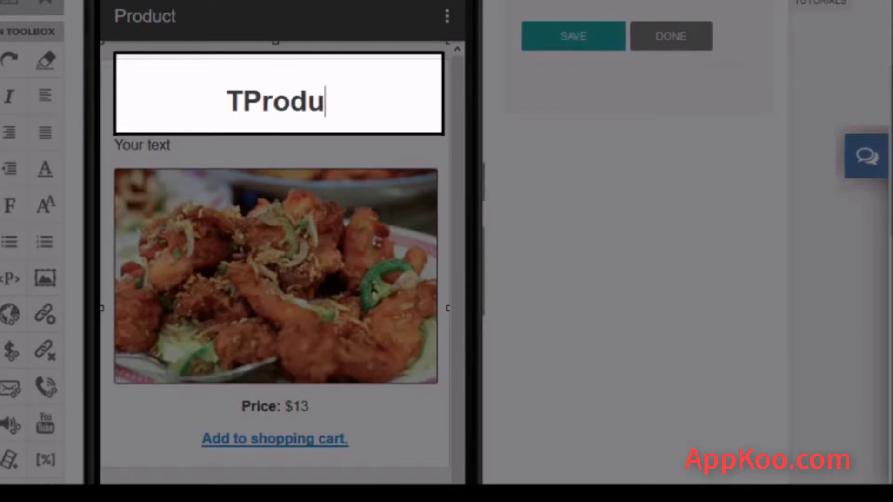
type("ct Info")
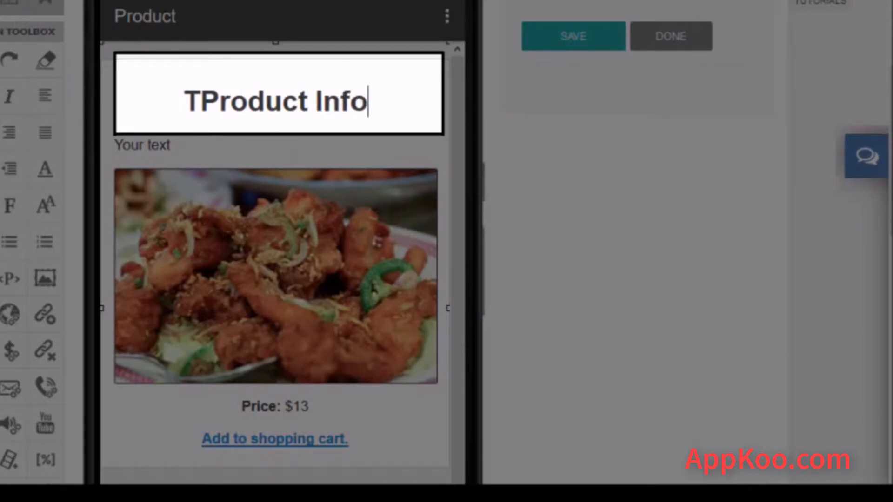
key("Home")
key("Right")
key("BackSpace")
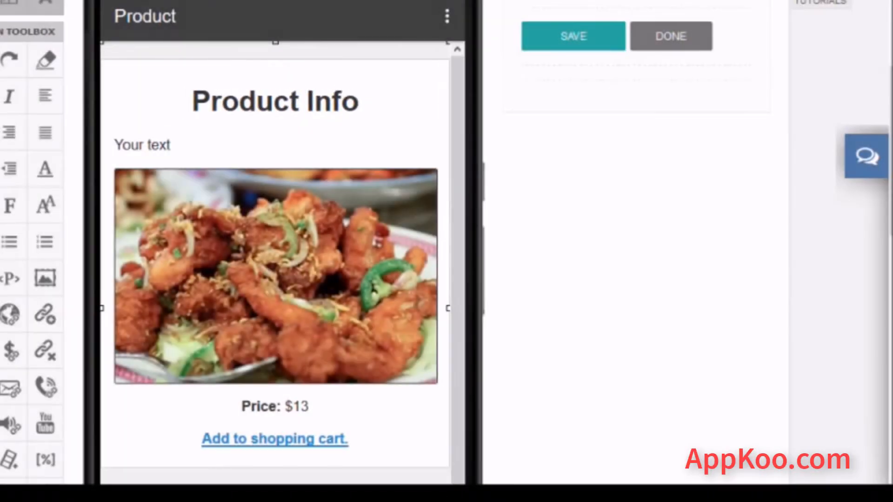
Set the product's price below the image to $20 and leave text editing.
left_click_drag(457, 269, 458, 272)
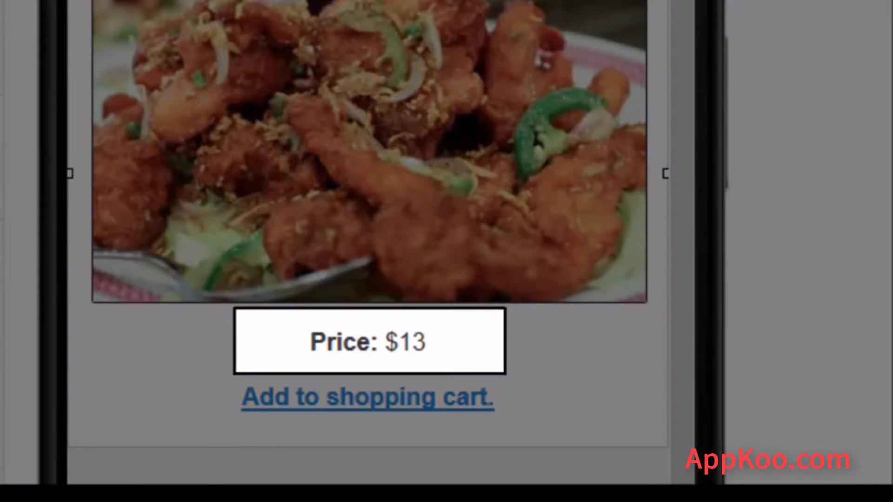
key("Left")
key("BackSpace")
type("2")
key("Right")
key("BackSpace")
type("0")
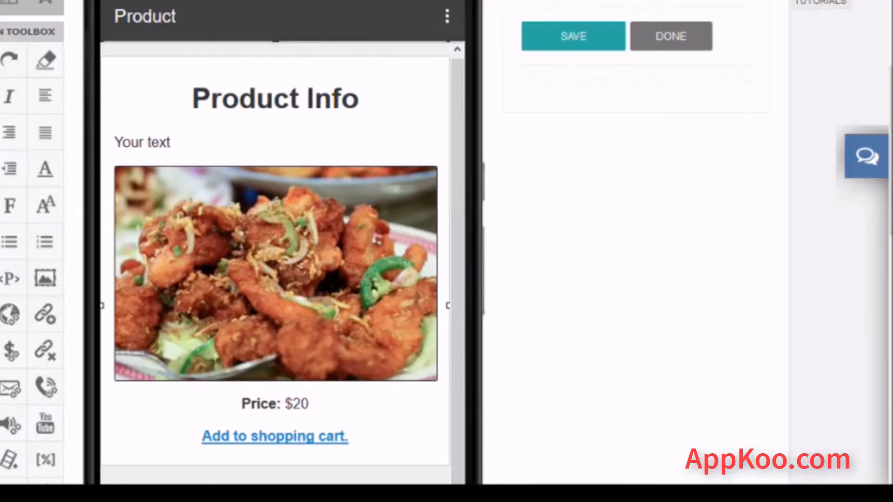
key("Escape")
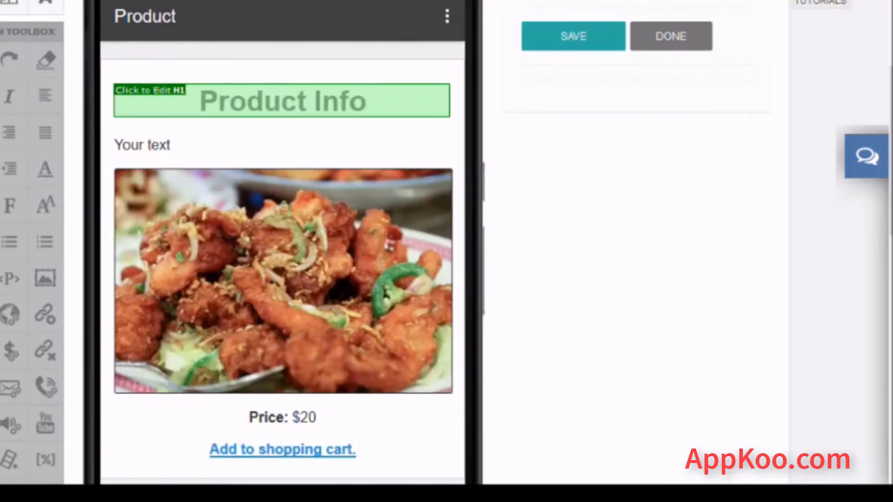
Open the Product Info H1 heading in the Element Editor, show its HTML and duplicate the heading.
left_click(283, 101)
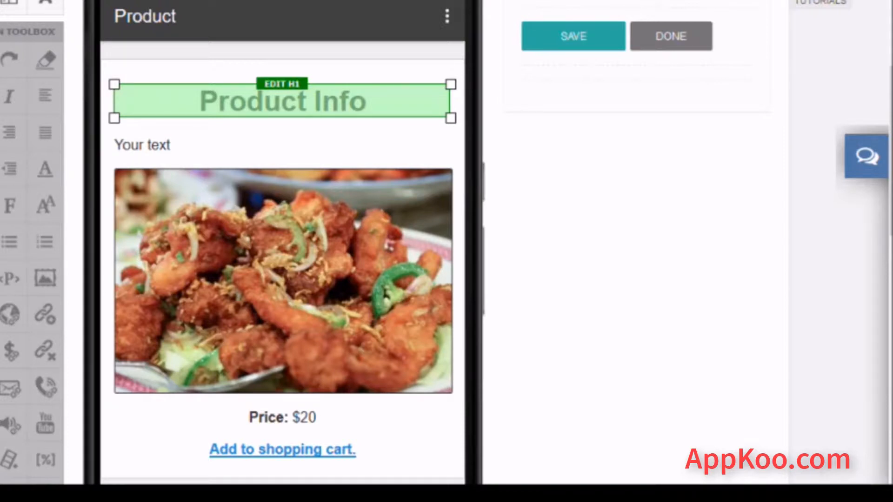
left_click(296, 102)
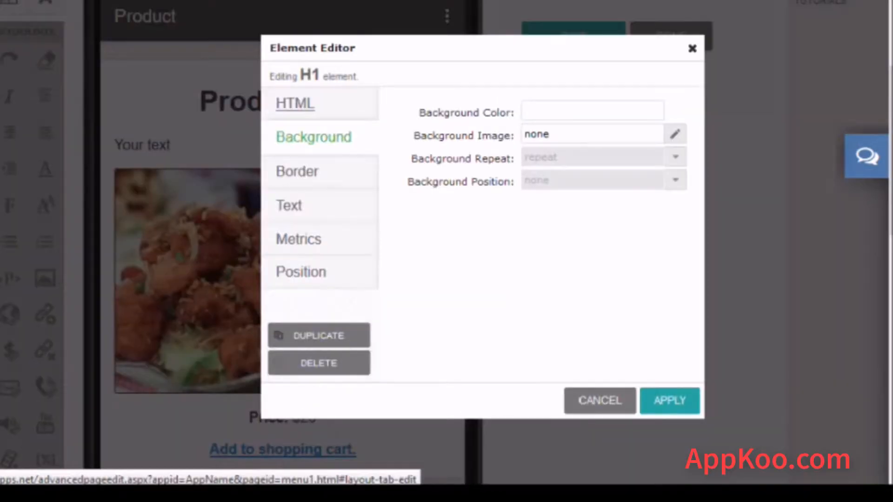
left_click(296, 103)
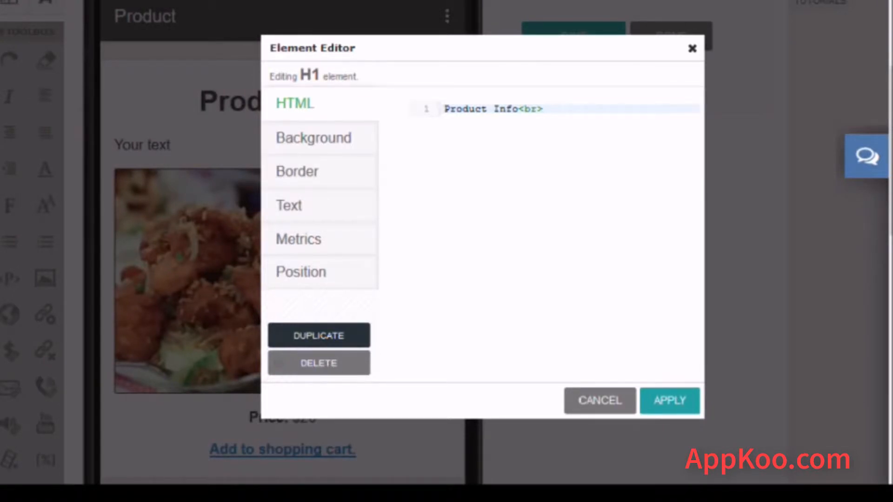
left_click(279, 335)
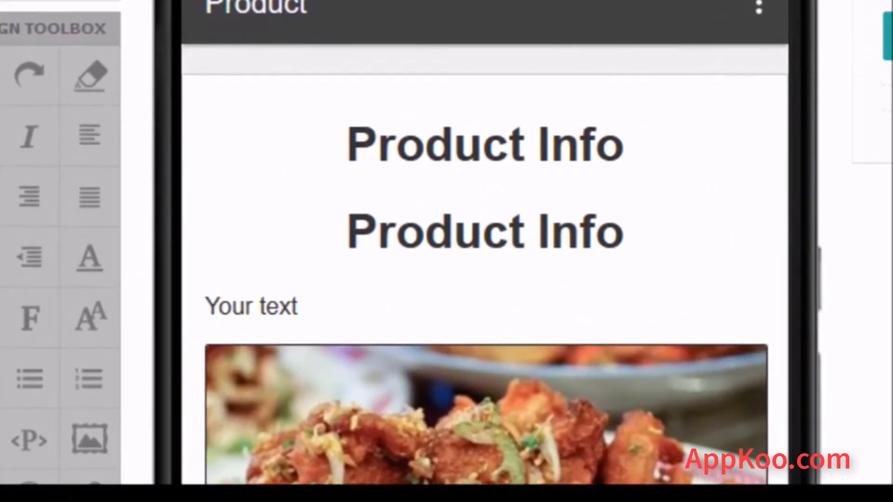
Select the text of the second Product Info heading and open its font size choices.
left_click(610, 231)
left_click_drag(610, 231, 332, 231)
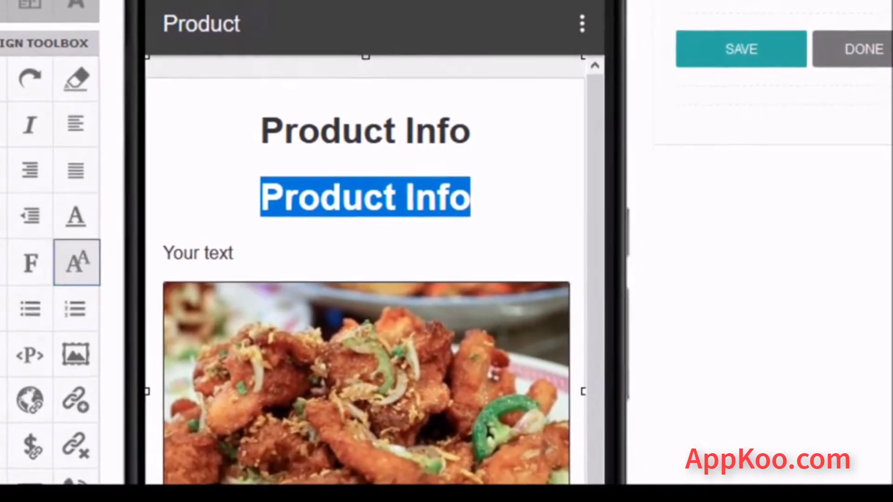
left_click(85, 299)
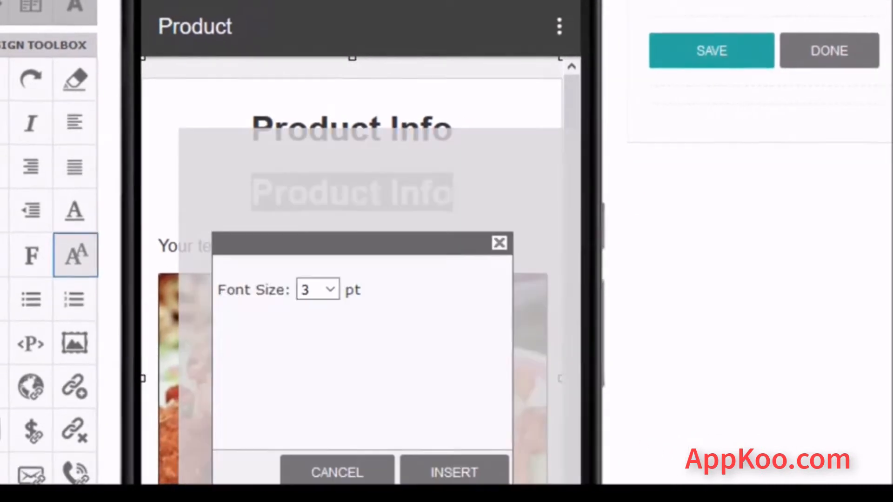
left_click(325, 287)
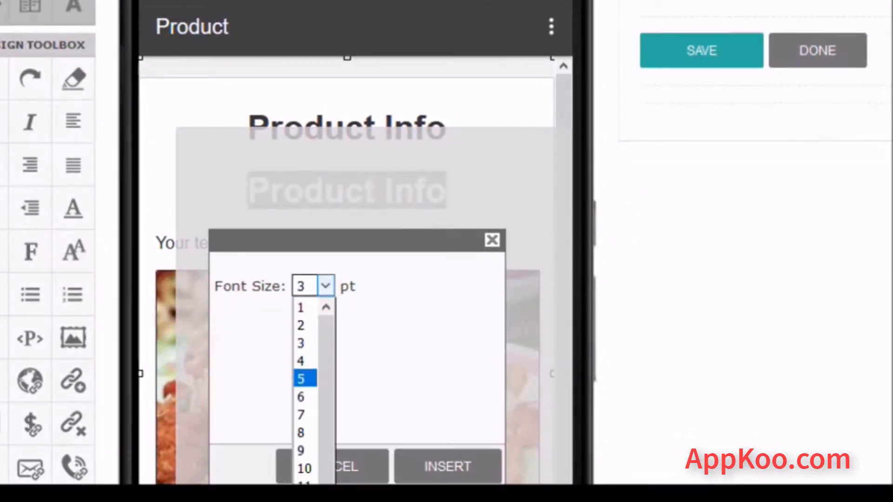
Set the font size of the second "Product Info" heading to 3 pt, after trying 6 pt.
left_click(299, 395)
left_click(448, 466)
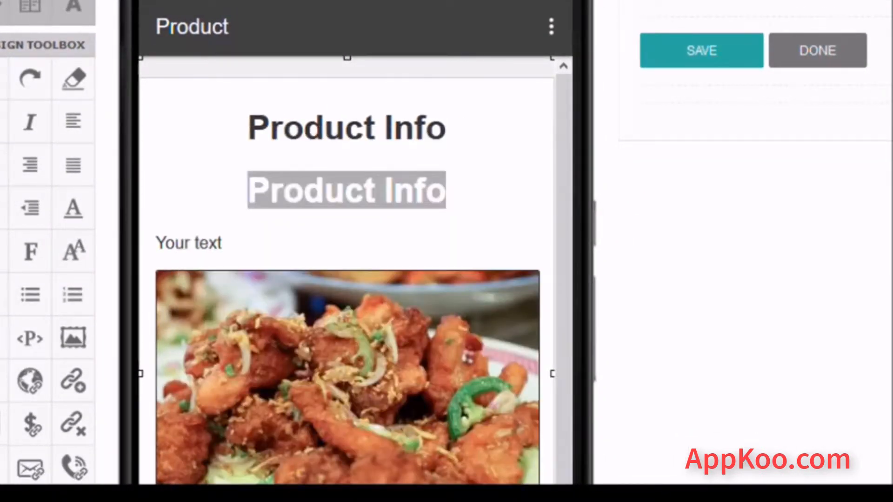
left_click(73, 251)
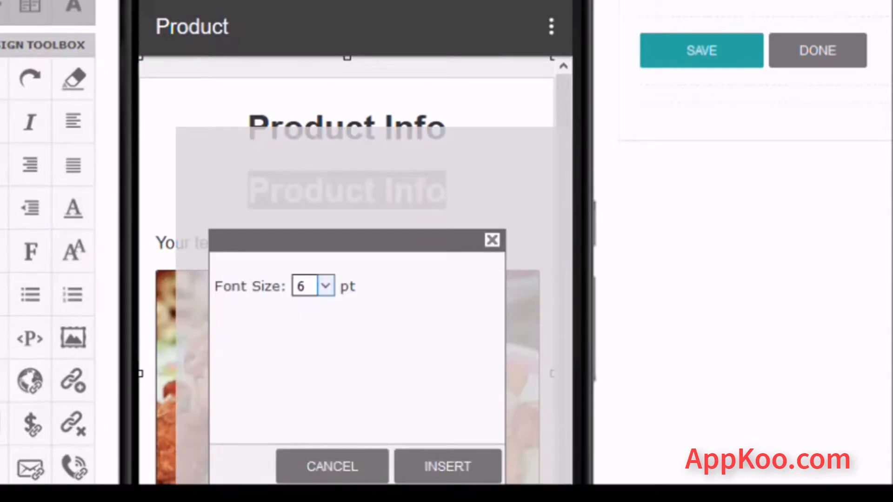
left_click(325, 286)
left_click(300, 341)
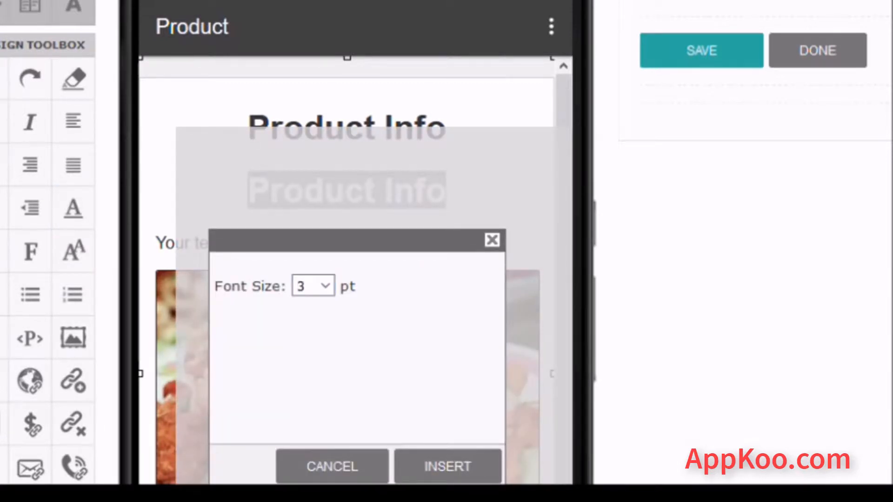
left_click(448, 467)
left_click(397, 180)
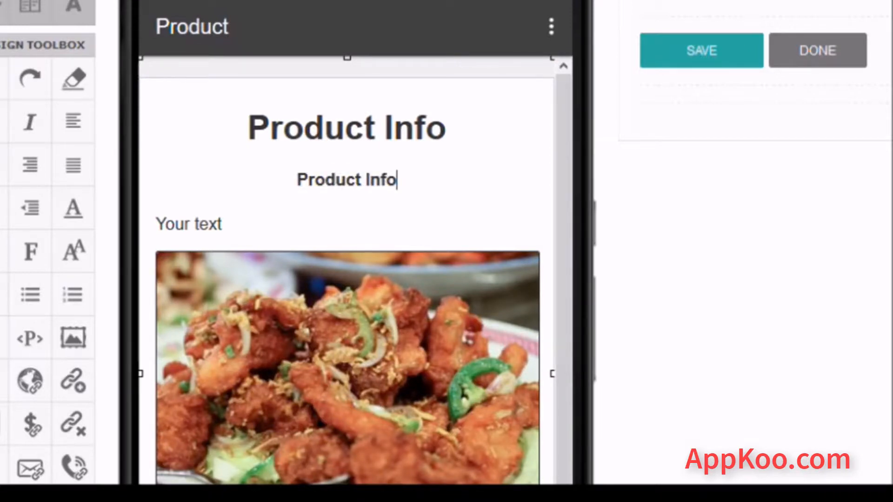
Try left and right alignment on the smaller "Product Info" heading and return it to centred.
left_click_drag(398, 181, 297, 180)
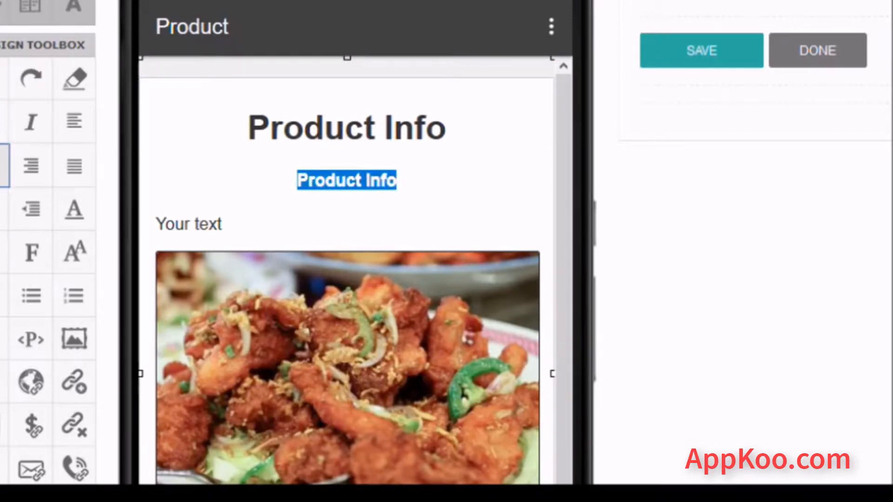
left_click(74, 121)
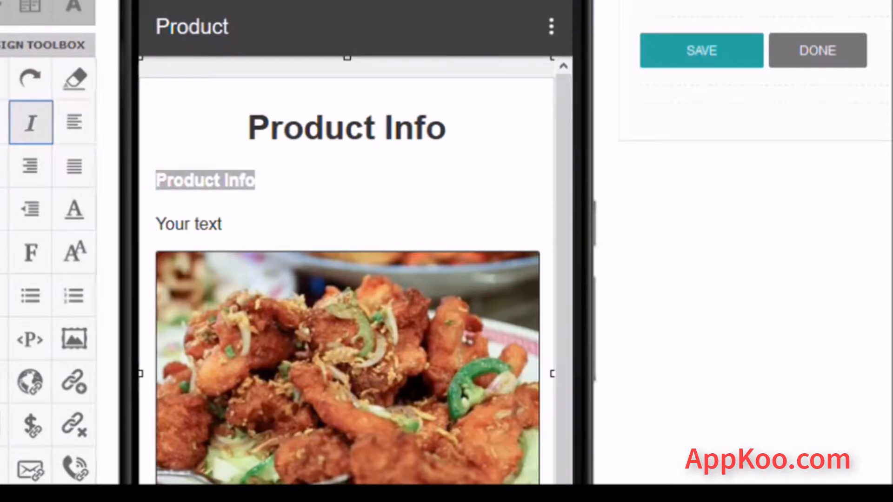
left_click(4, 166)
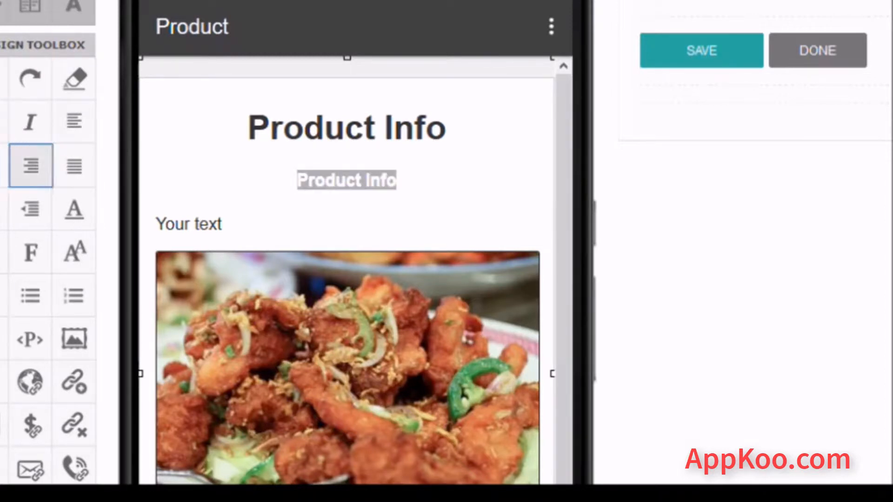
left_click(30, 166)
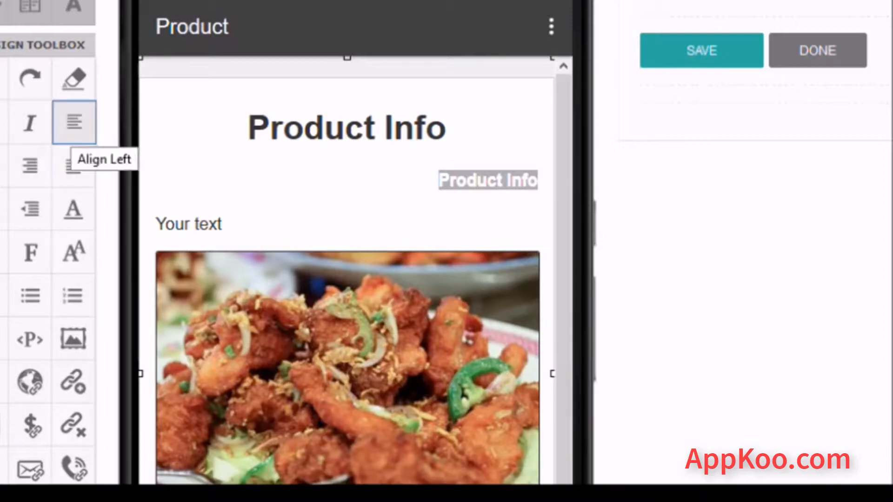
left_click(6, 166)
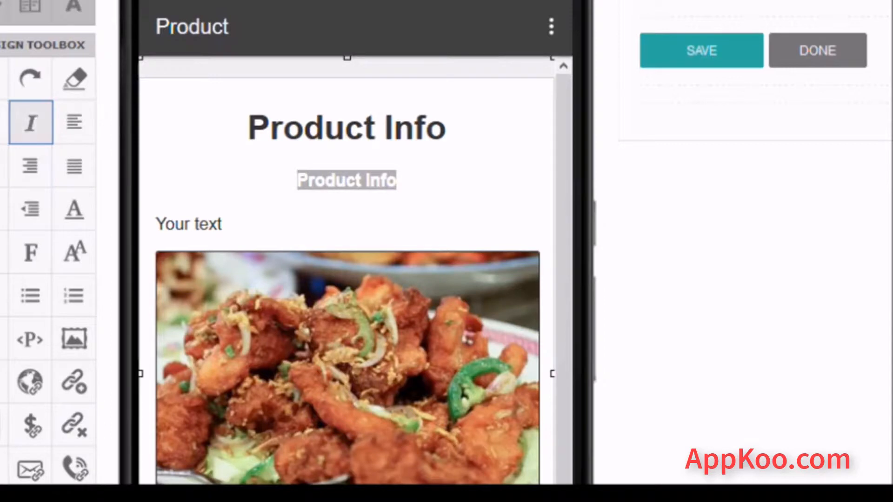
Try italics on the smaller "Product Info" heading, remove the italics again and deselect the text.
left_click(31, 123)
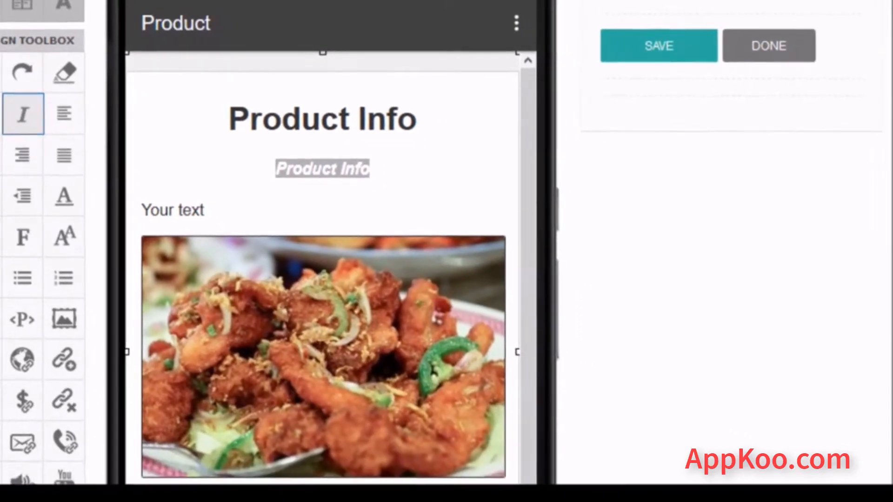
left_click(23, 114)
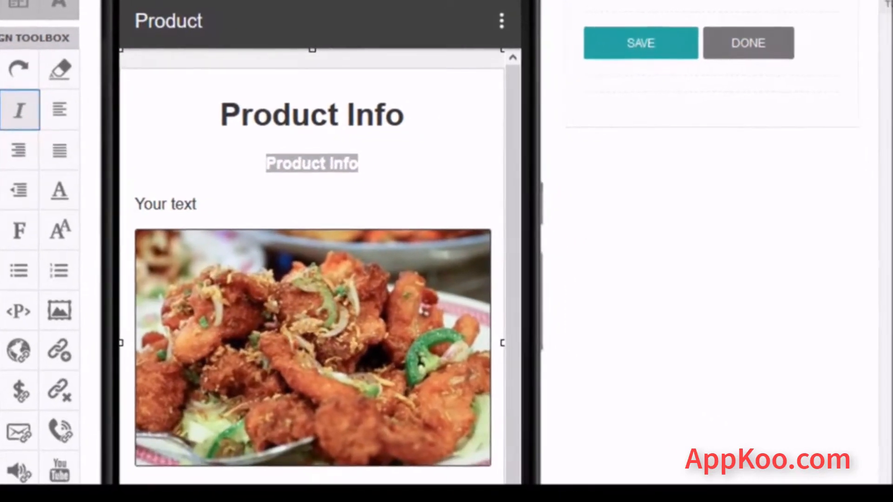
left_click(335, 152)
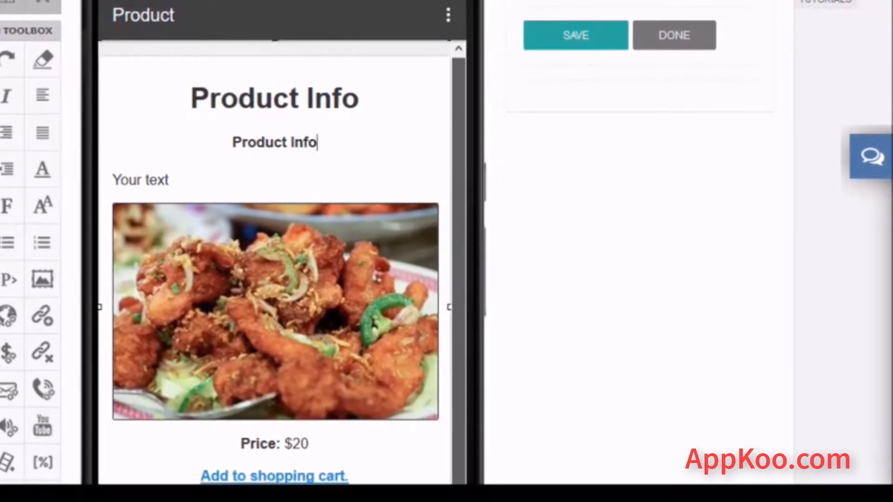
Replace the chicken image's source with sundaes.jpg, searching the in-app resources for "su", and apply the change.
left_click(42, 3)
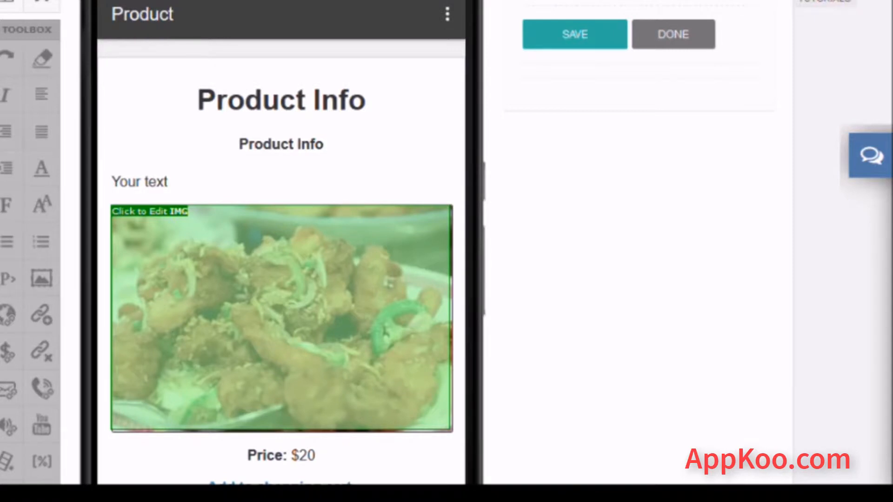
left_click(390, 282)
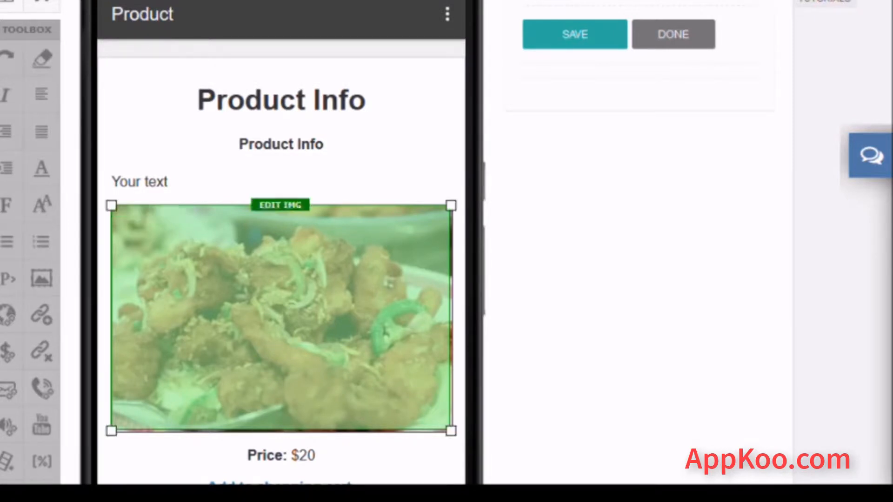
left_click(389, 282)
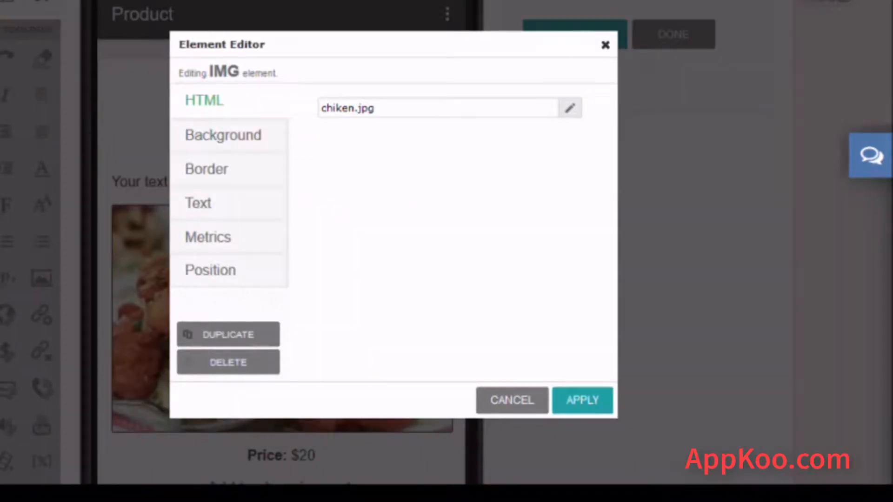
left_click(571, 109)
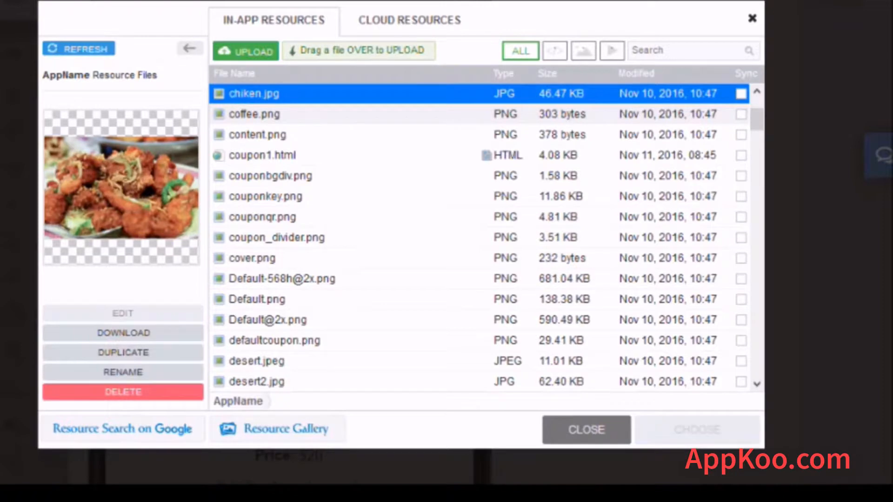
left_click(254, 115)
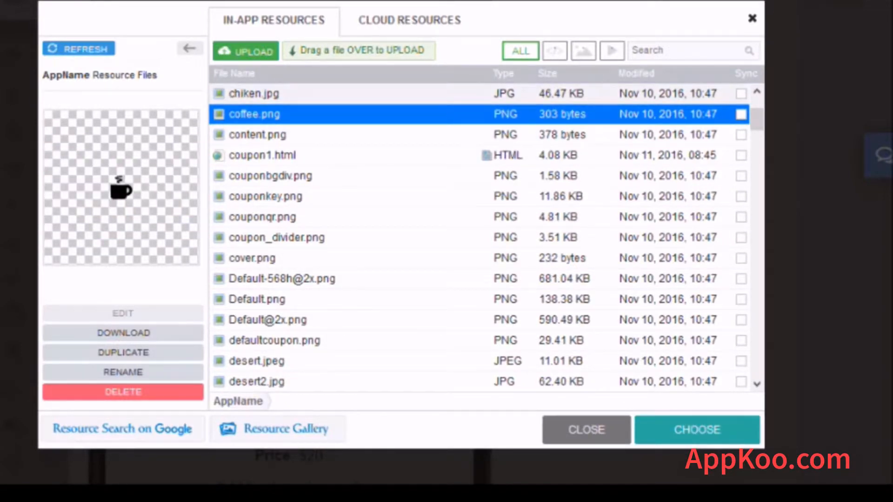
left_click(687, 50)
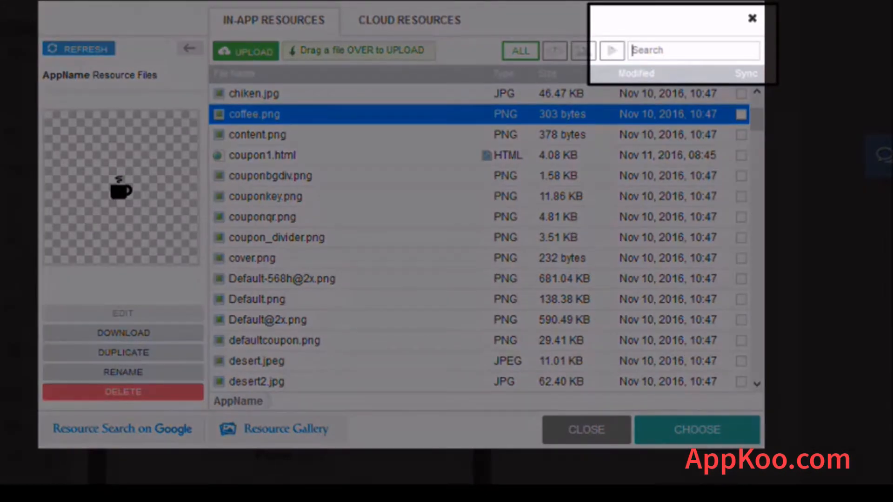
type("su")
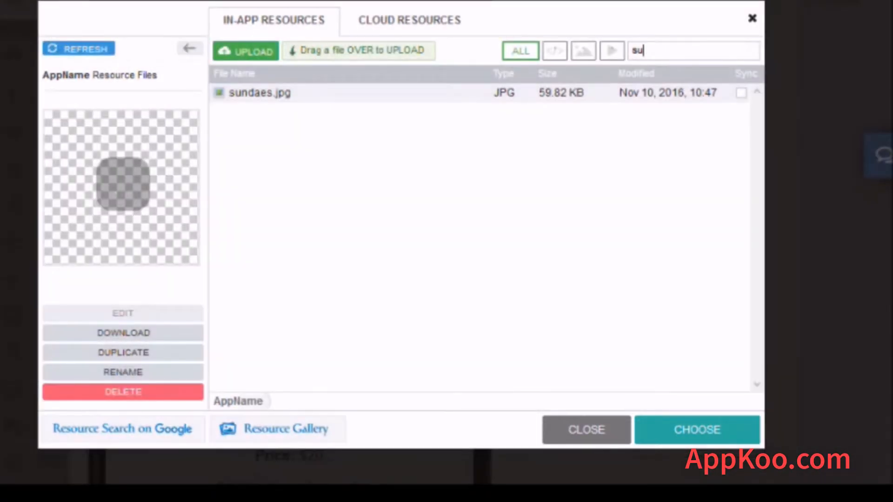
left_click(260, 92)
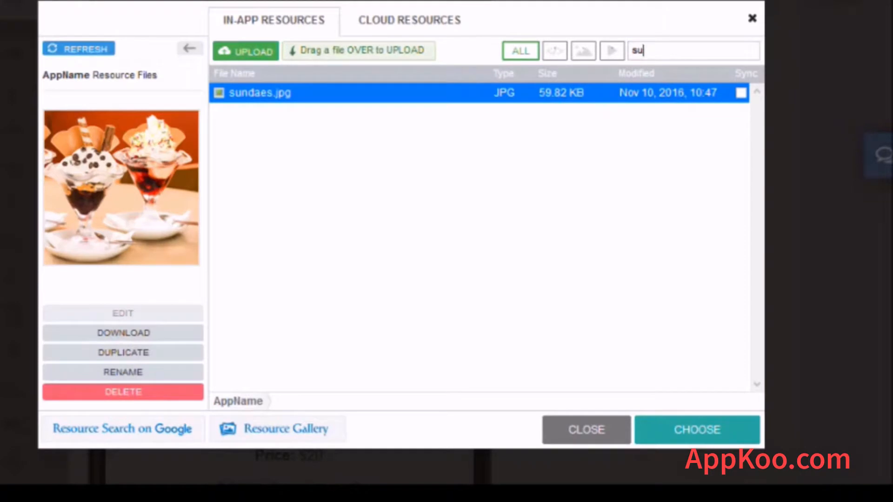
left_click(696, 430)
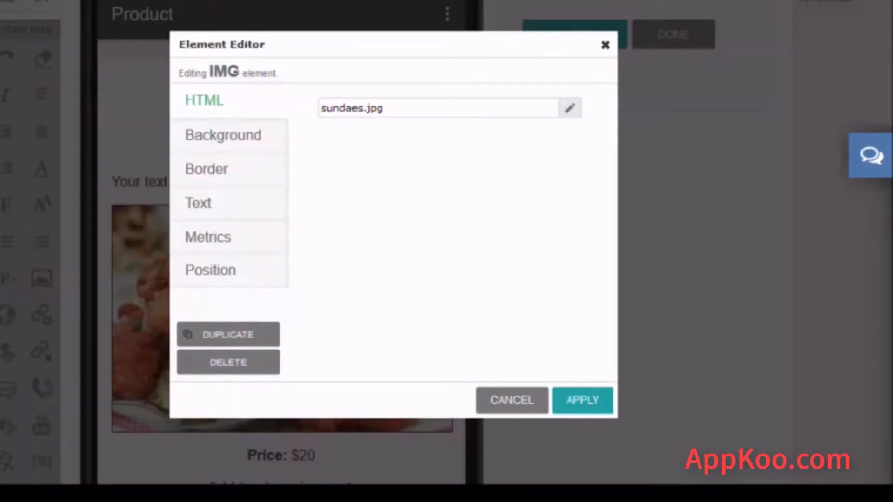
left_click(582, 401)
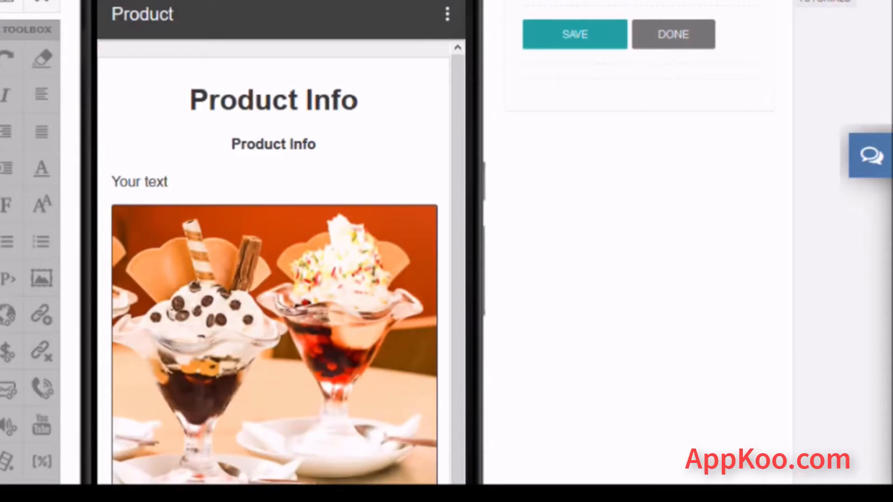
Set the sundae image's width to 60% in its element metrics and apply the change.
scroll(274, 261, "down", 2)
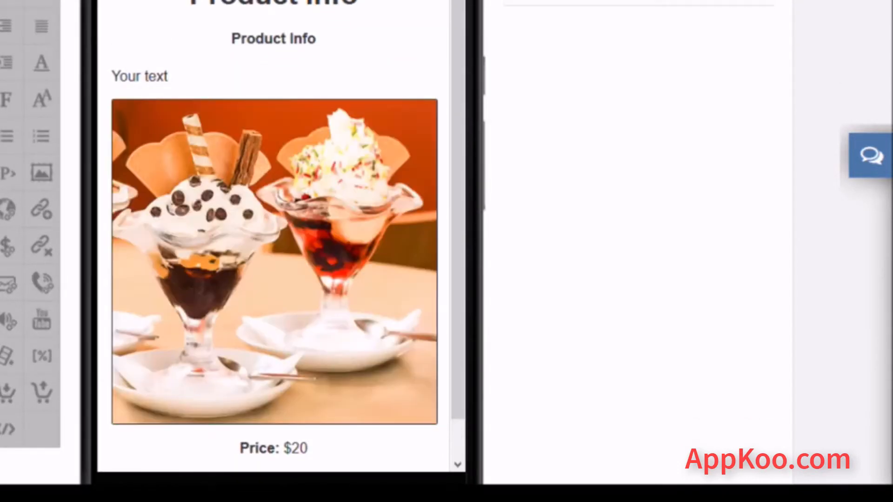
left_click(273, 261)
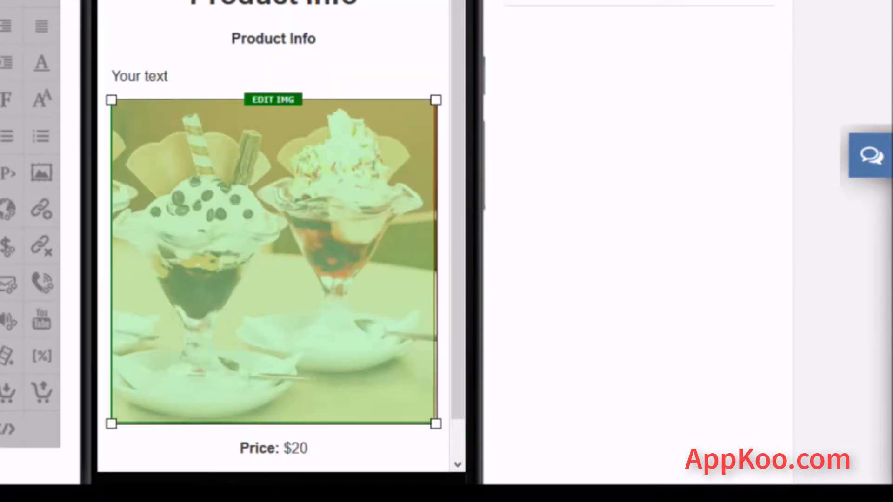
left_click(274, 99)
left_click(211, 236)
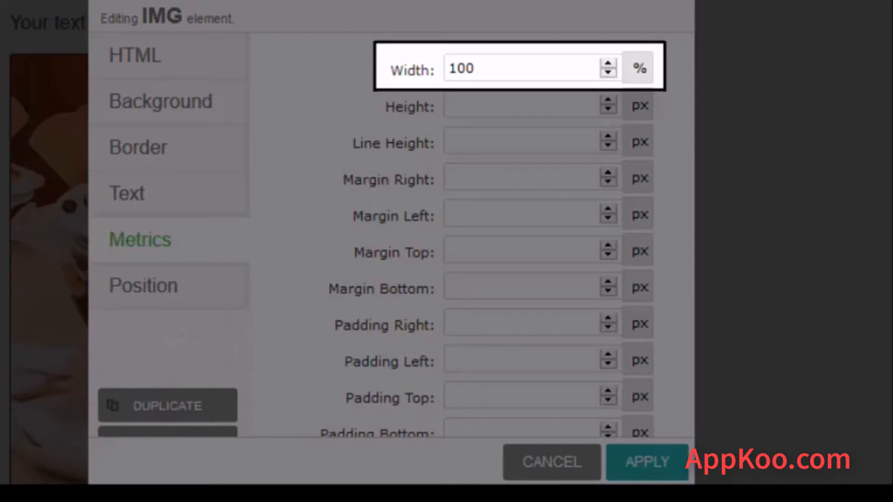
double_click(471, 69)
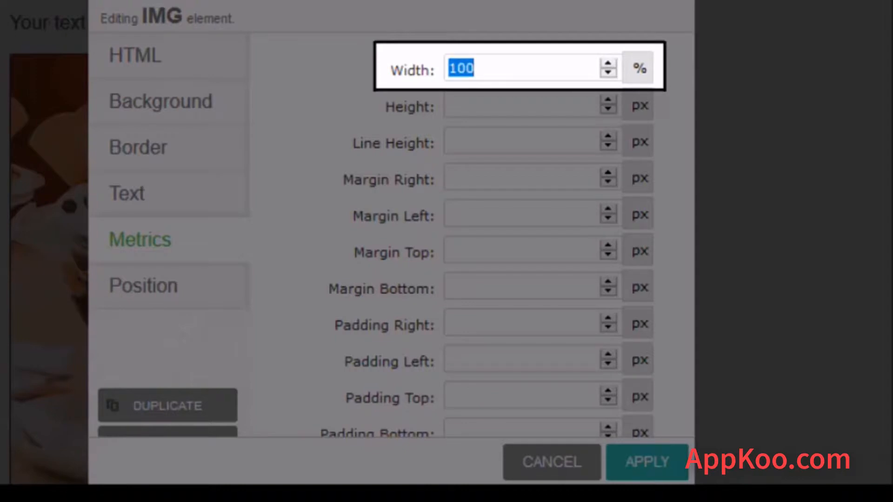
type("60")
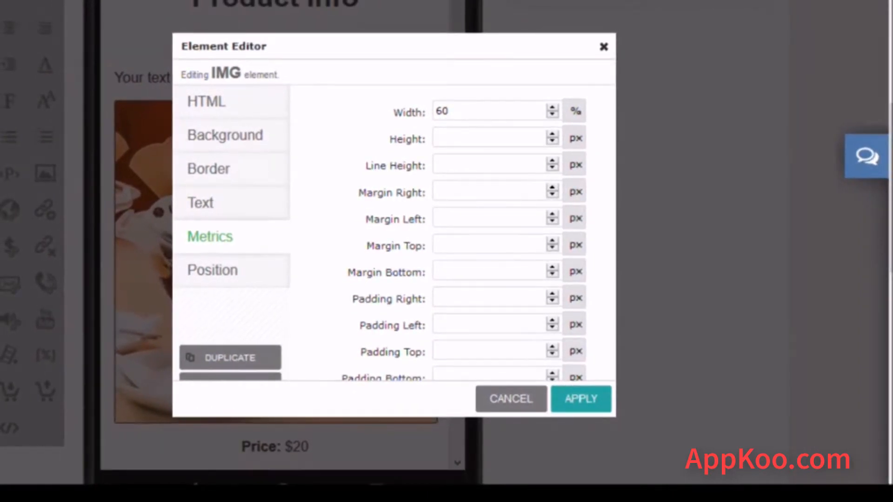
left_click(581, 399)
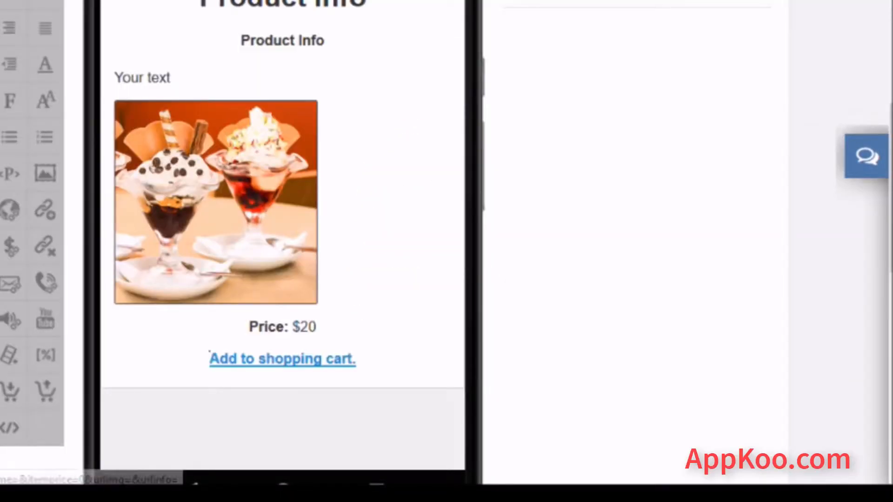
Return to direct page editing and select the resized sundae image.
left_click(215, 202)
left_click(216, 203)
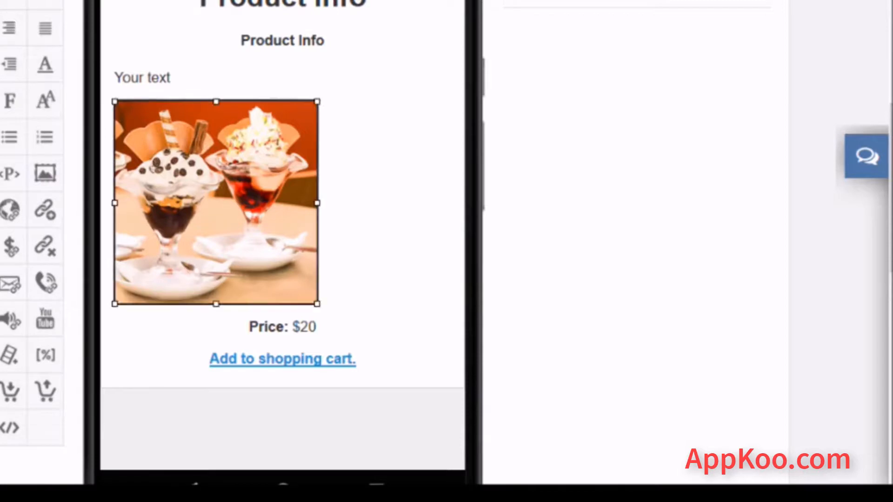
left_click(46, 3)
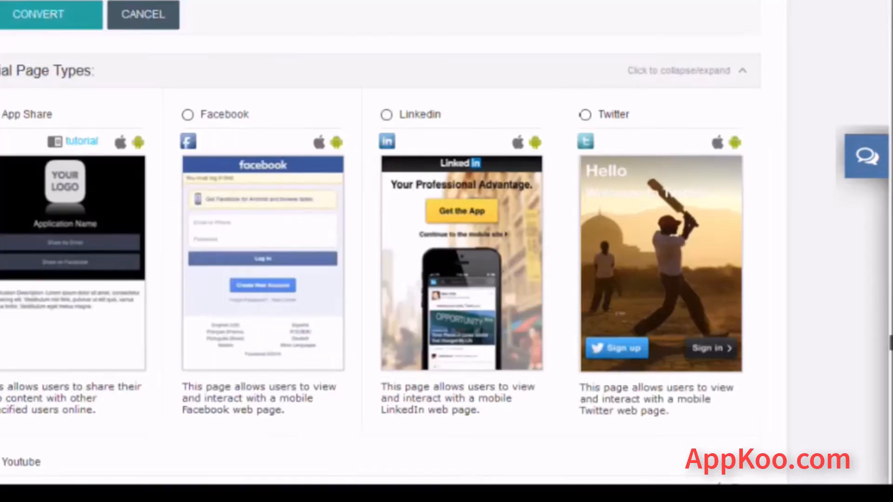
Look through the convertible page types, including App Share, Facebook, LinkedIn, Twitter, YouTube and the RSS and quiz types.
scroll(380, 243, "down", 10)
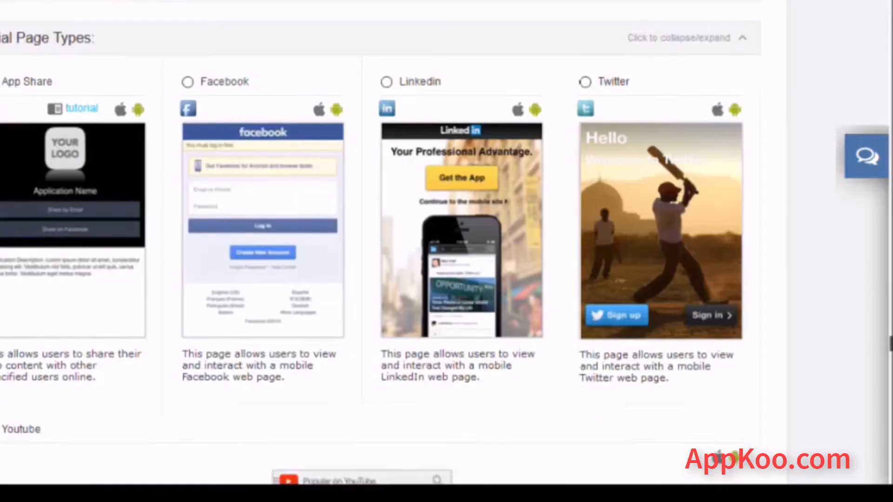
scroll(380, 243, "down", 1)
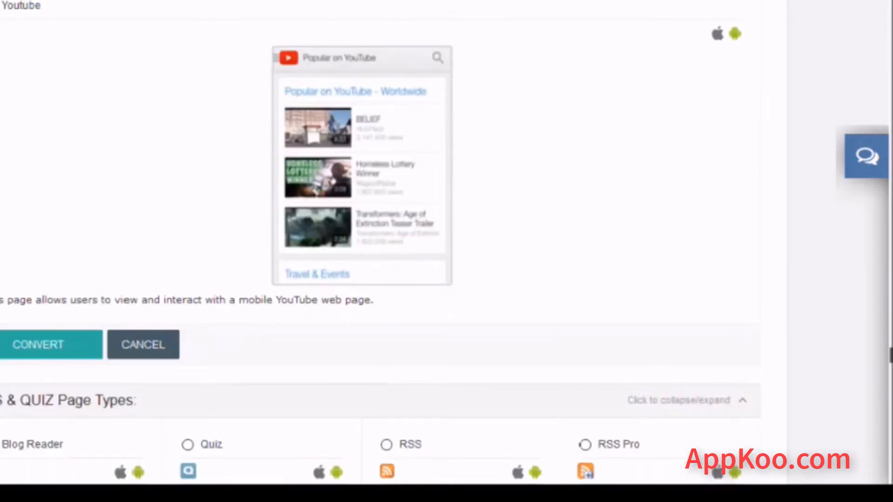
scroll(380, 243, "up", 8)
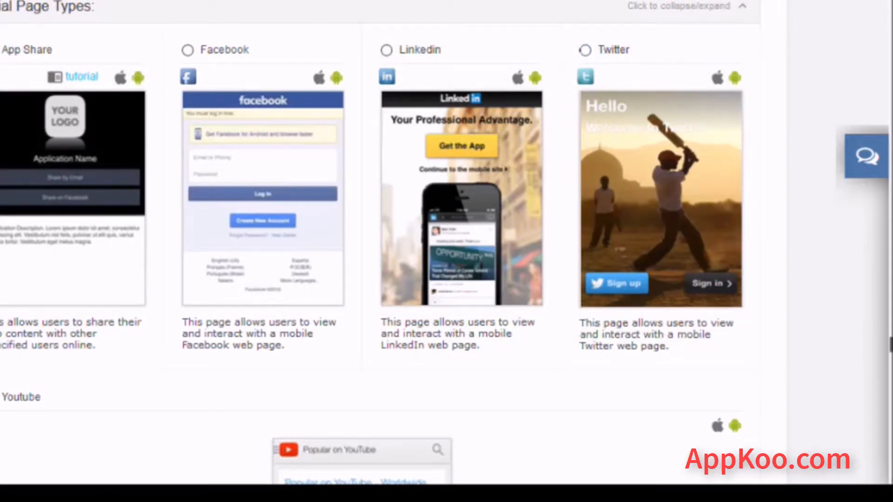
scroll(446, 242, "down", 10)
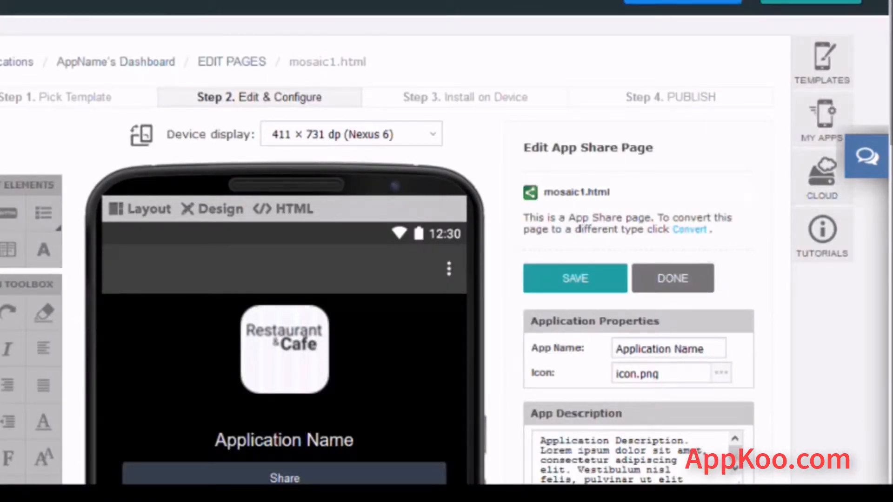
Copy the full App Description text into the empty Share Description of the App Share page.
scroll(447, 251, "down", 2)
scroll(447, 251, "down", 6)
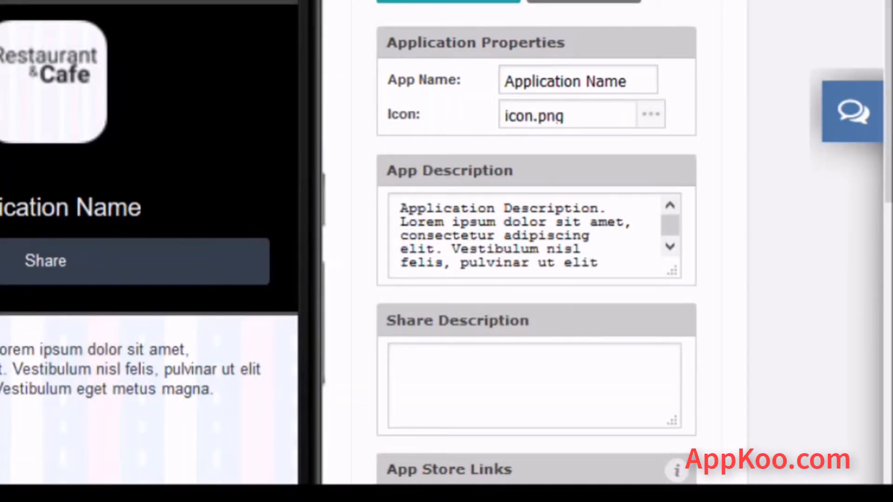
left_click_drag(401, 208, 641, 261)
key("ctrl+c")
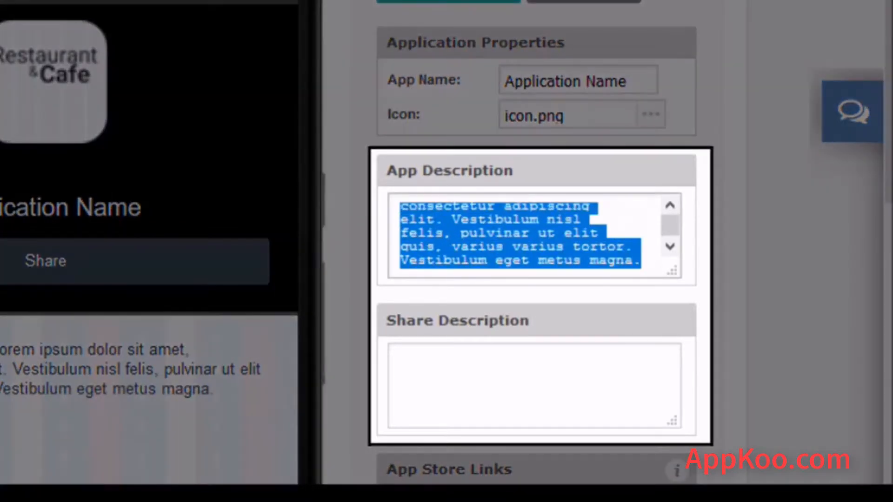
left_click(401, 359)
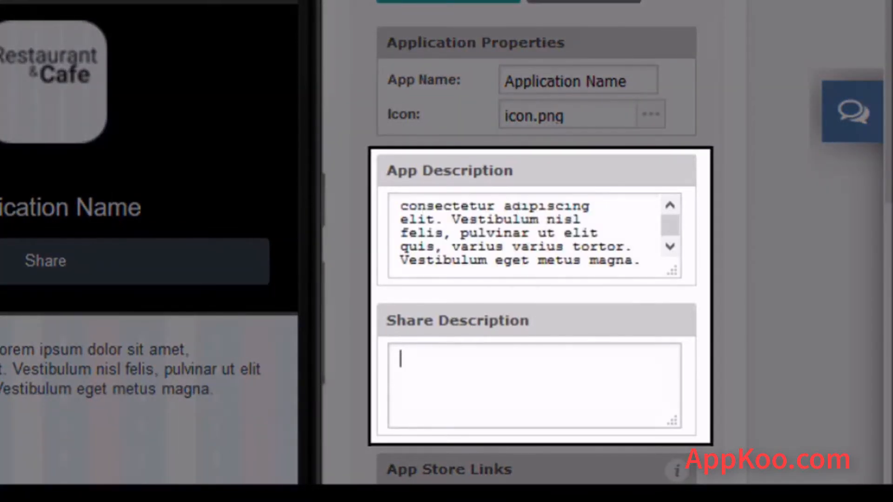
key("ctrl+v")
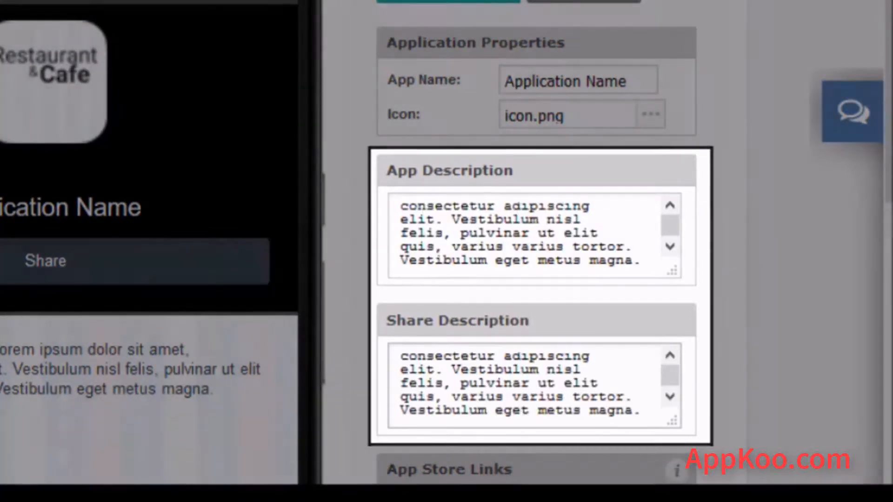
left_click_drag(670, 376, 670, 367)
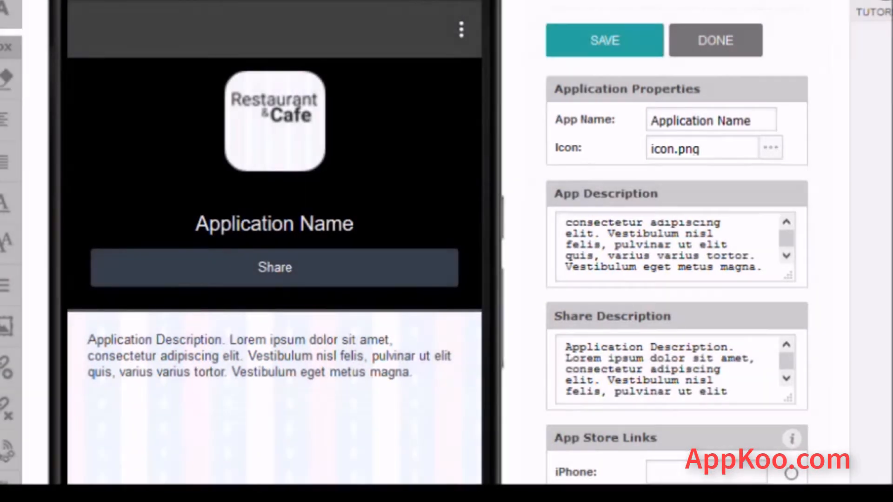
left_click(771, 147)
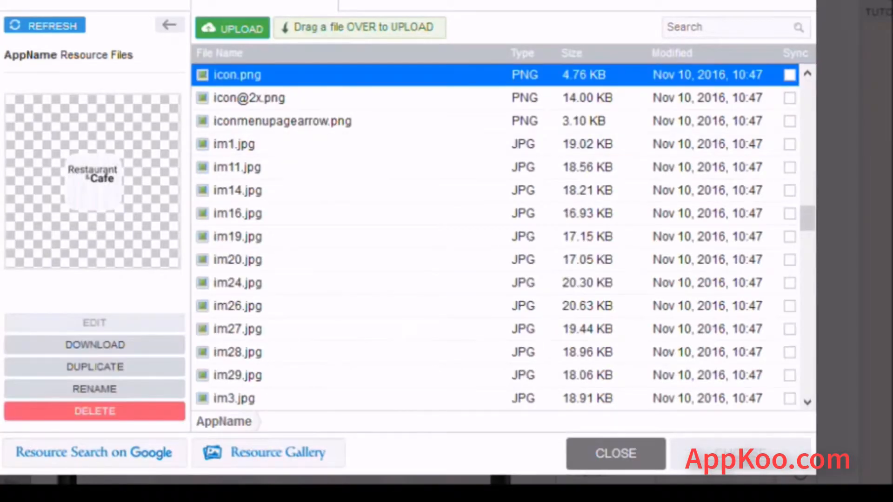
left_click(729, 27)
type("icon")
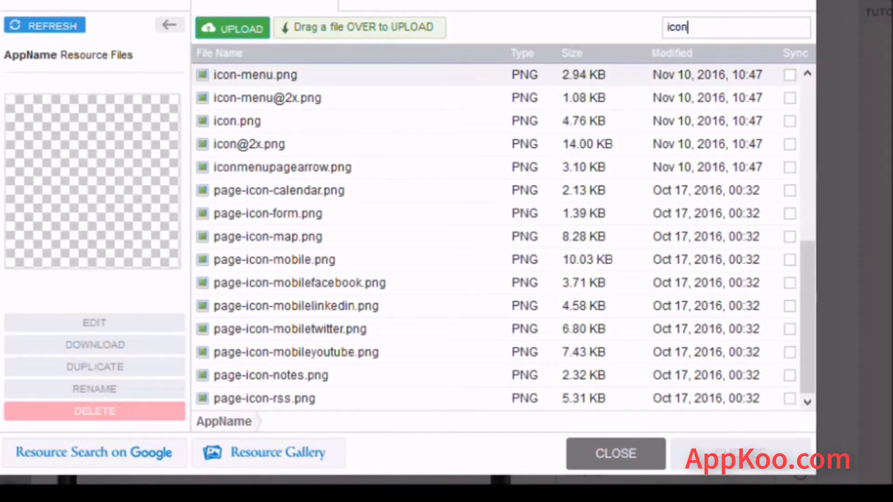
left_click(249, 145)
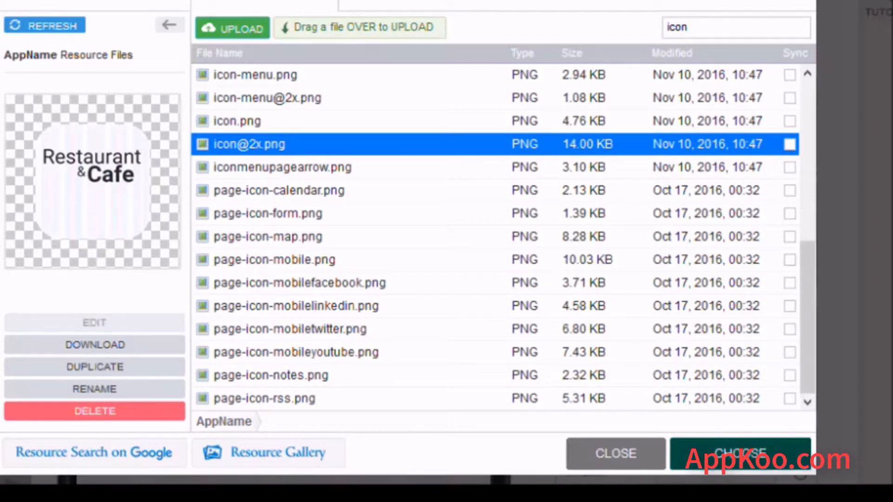
left_click(786, 460)
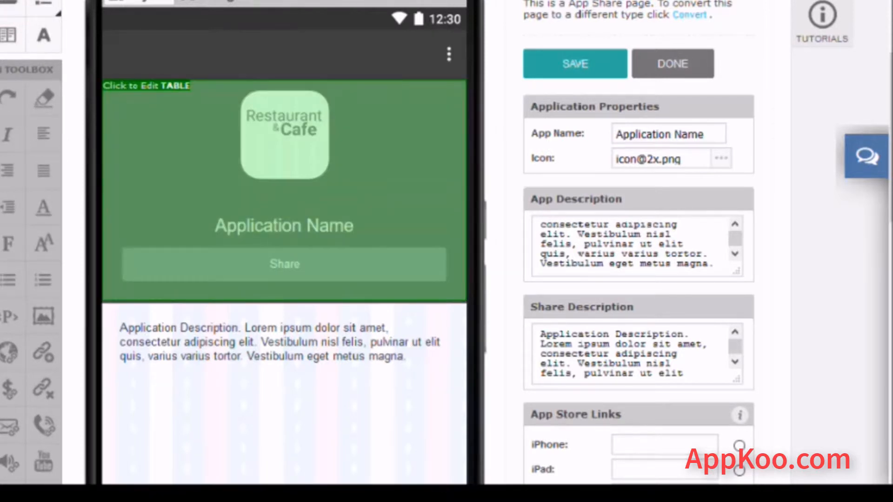
Set the background color of the table behind the app icon and name to #404040 and apply the change.
left_click(284, 196)
left_click(285, 308)
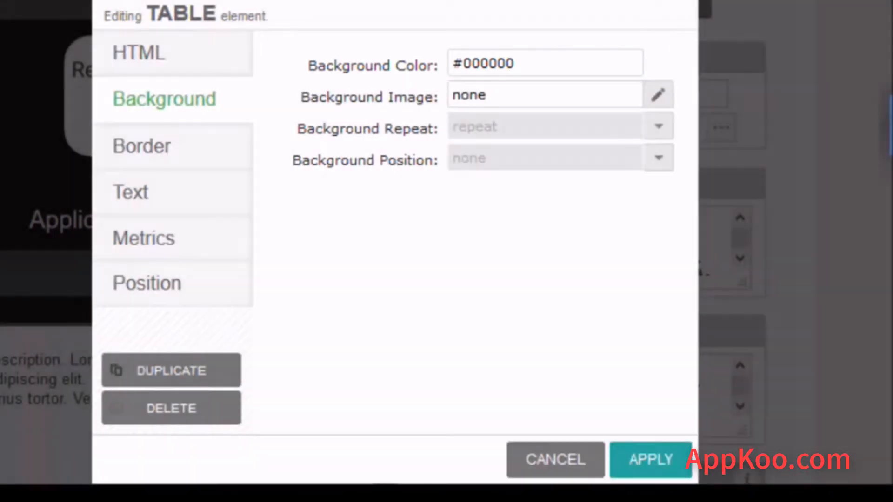
left_click(506, 63)
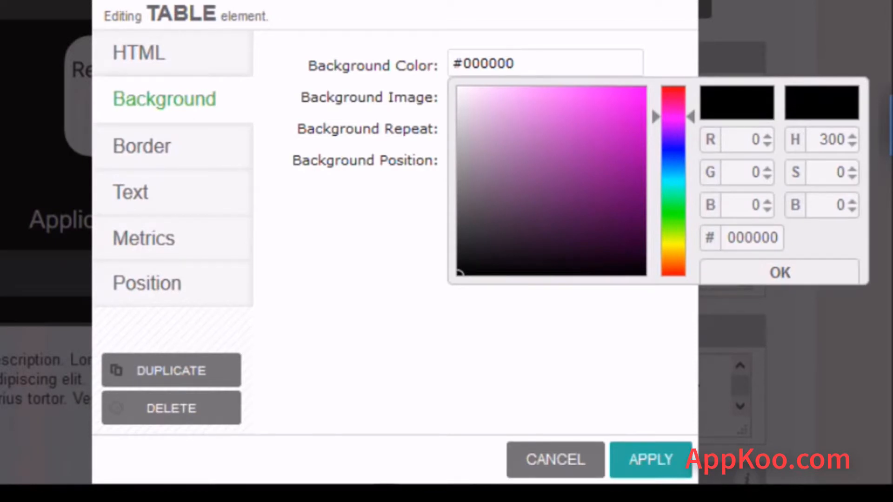
left_click(459, 216)
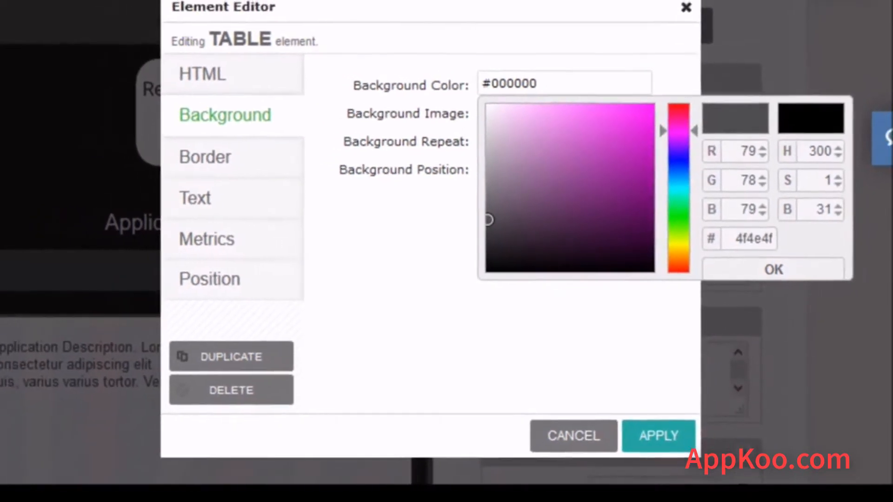
left_click_drag(743, 239, 770, 239)
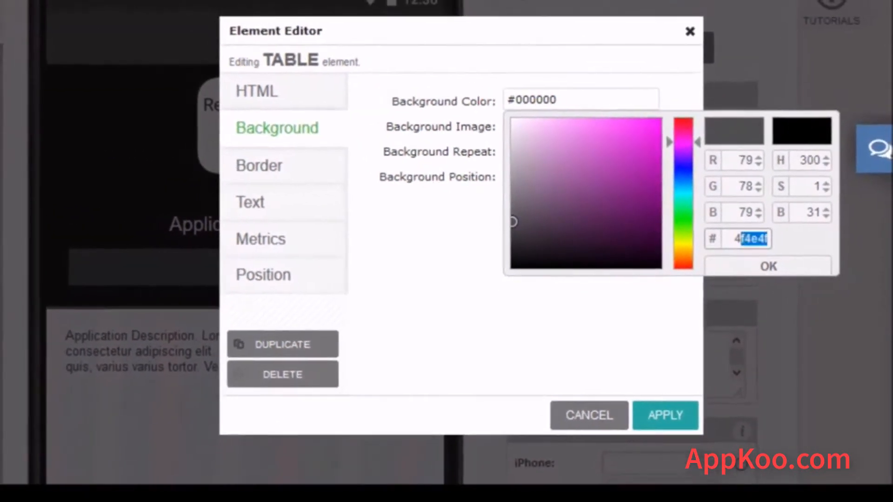
key("BackSpace")
type("0")
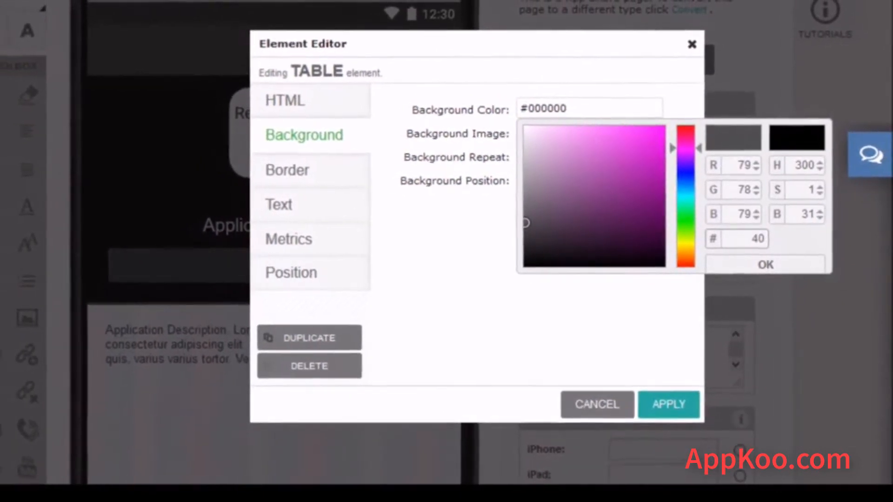
type("4040")
key("Return")
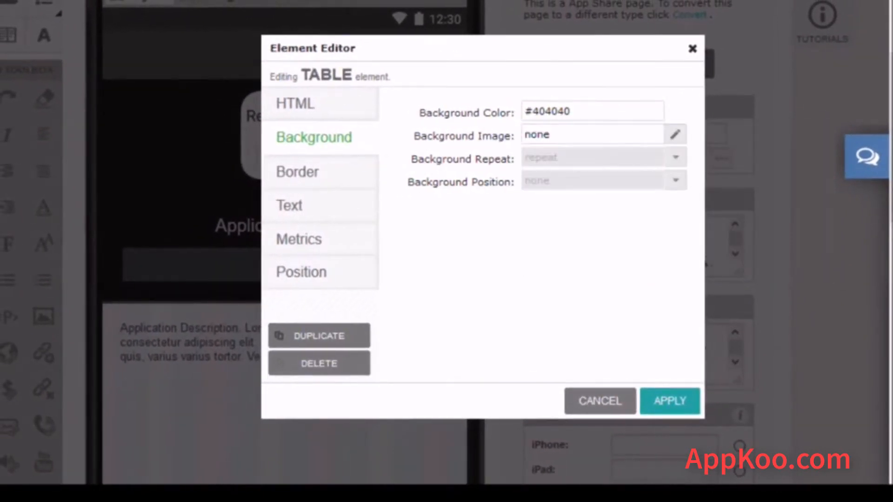
left_click(670, 401)
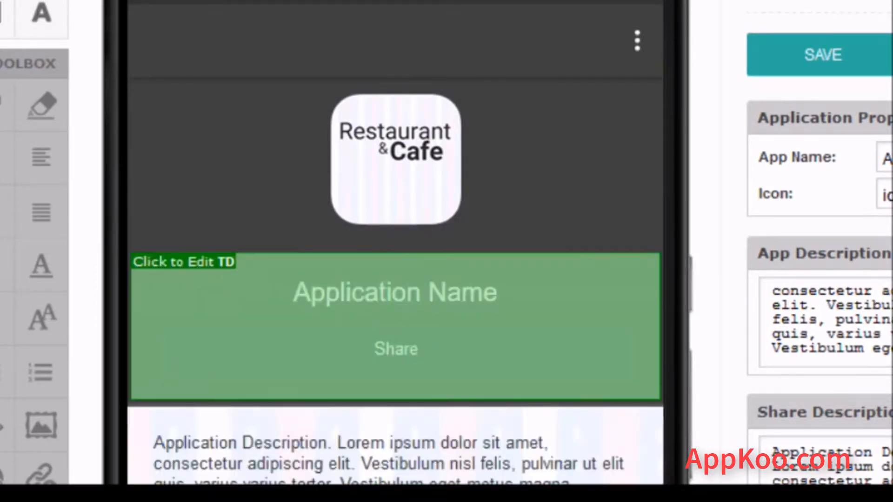
Open the Share button's element for editing and set its background color to #404040.
left_click(396, 349)
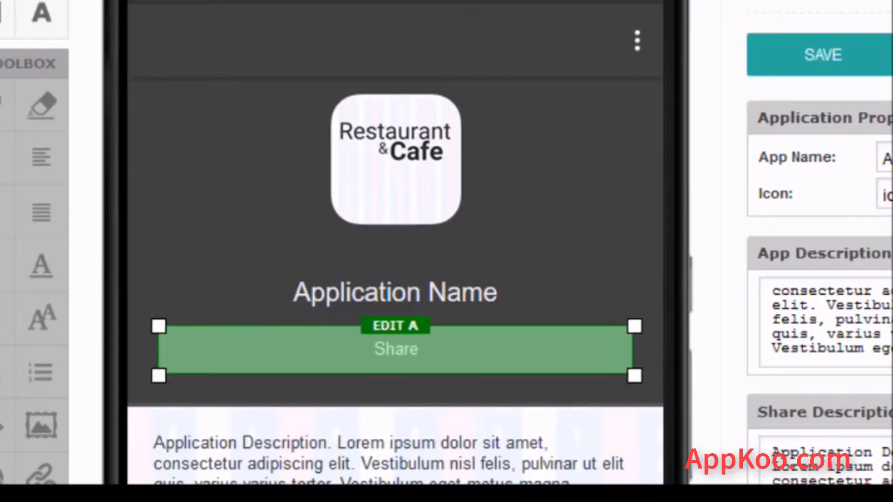
left_click(396, 349)
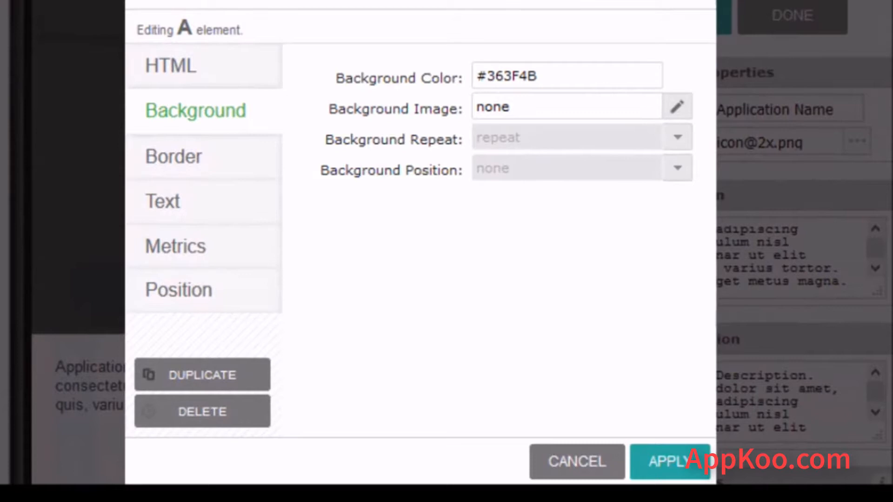
left_click_drag(538, 76, 486, 76)
type("404040")
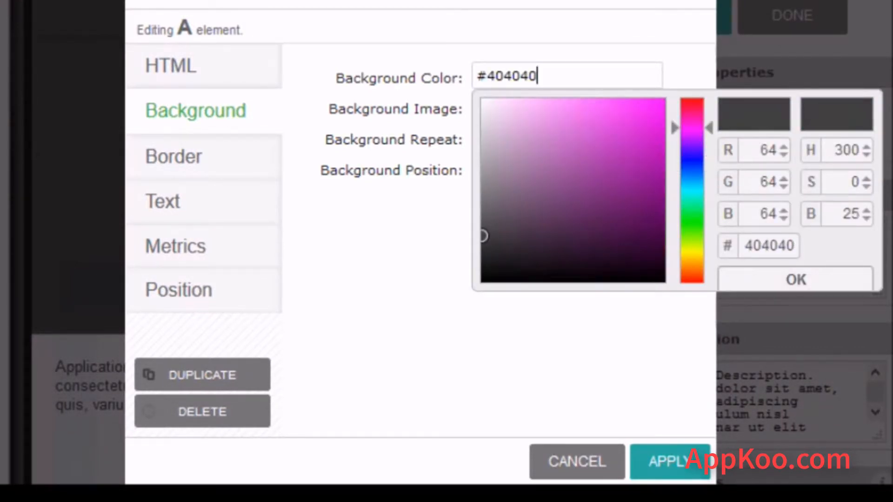
left_click(795, 280)
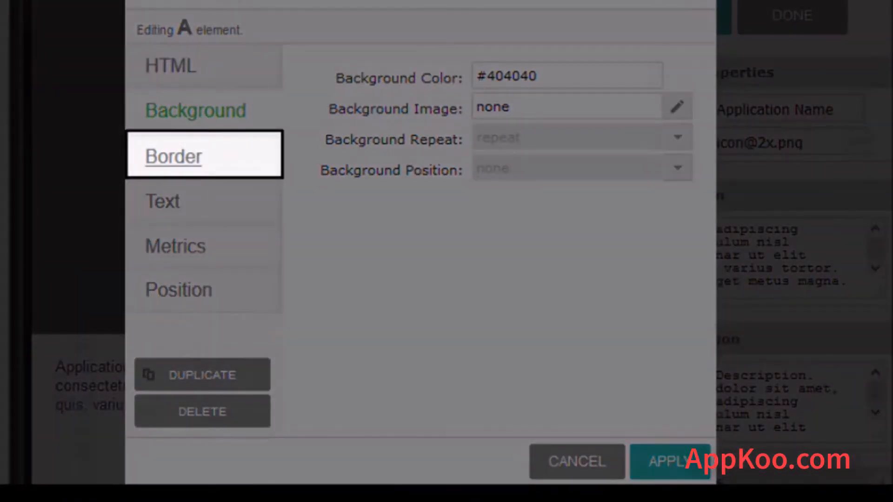
Give the Share button a solid border in color #ededed, copying the color's hex code.
left_click(173, 156)
left_click(678, 75)
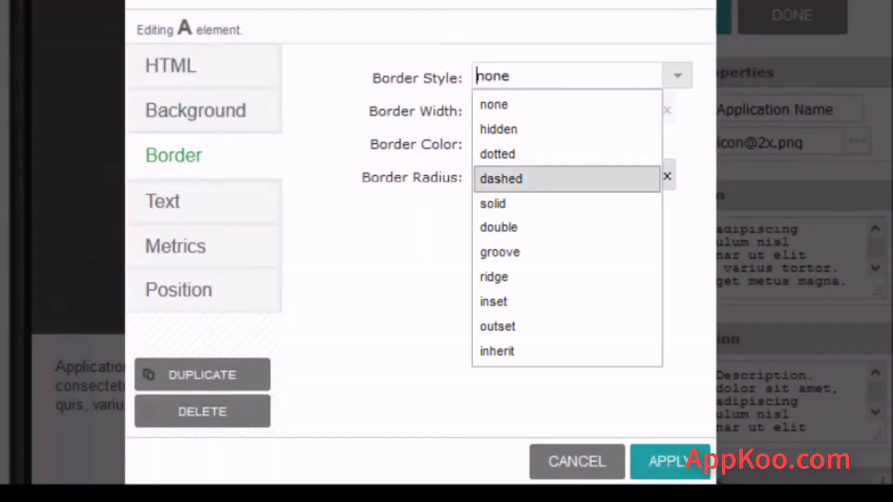
key("Down")
key("Return")
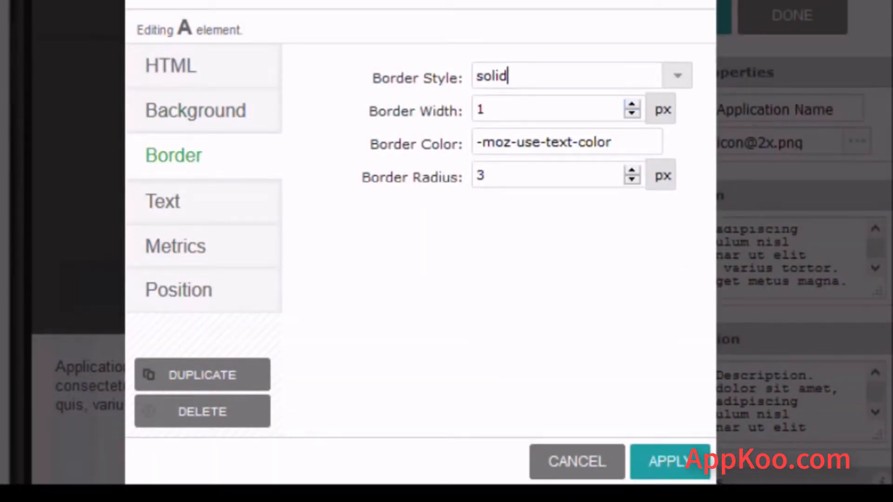
left_click_drag(613, 143, 474, 142)
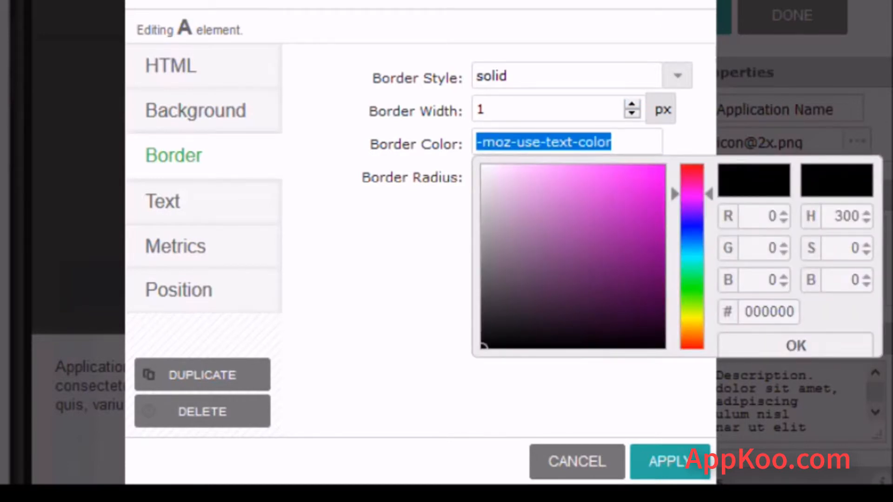
left_click_drag(487, 191, 480, 177)
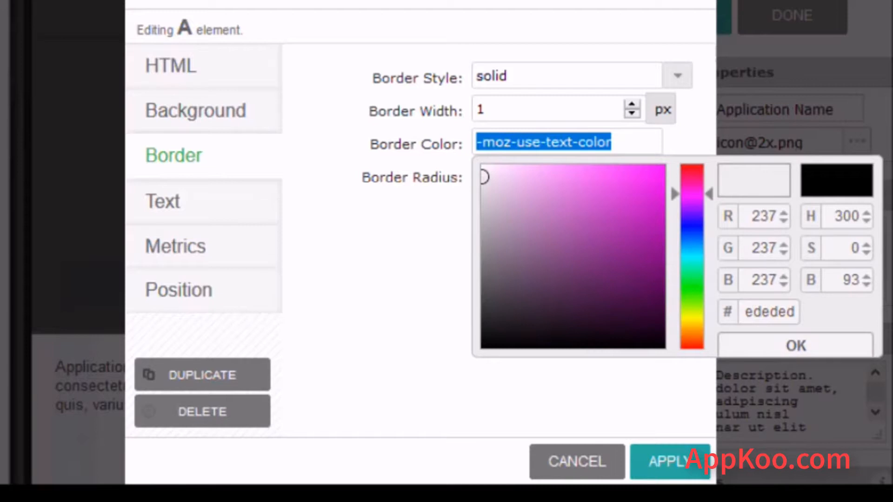
double_click(770, 312)
key("ctrl+c")
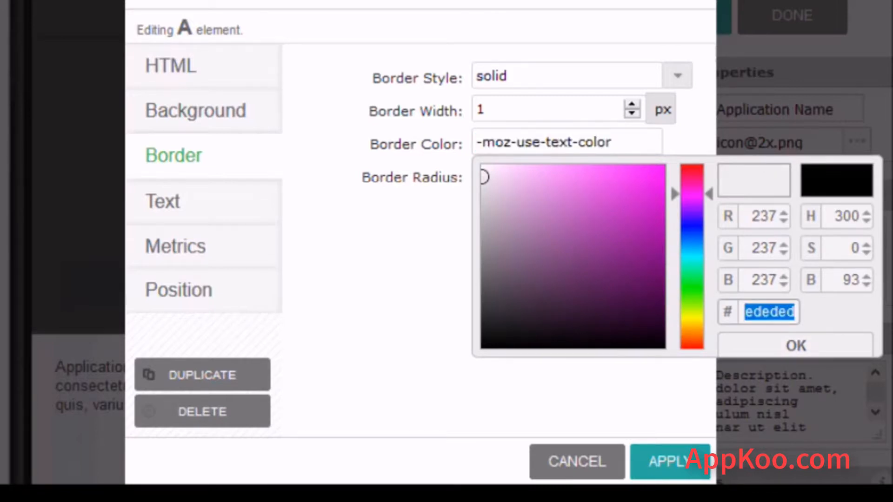
left_click(796, 346)
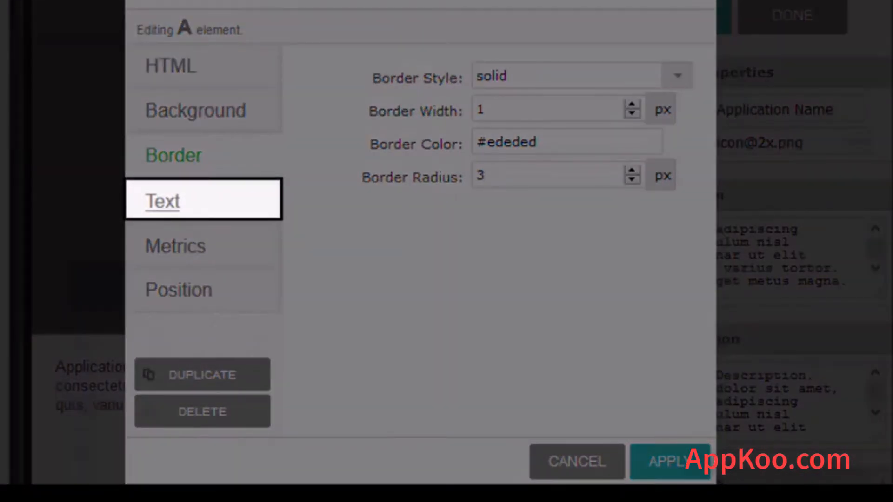
Set the Share button's text color to #ededed using the copied hex code.
left_click(162, 202)
left_click_drag(531, 76, 474, 76)
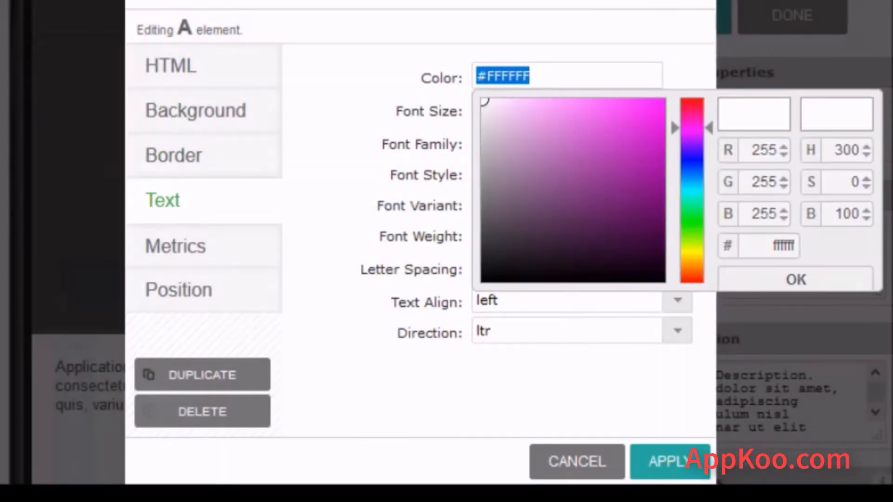
key("ctrl+v")
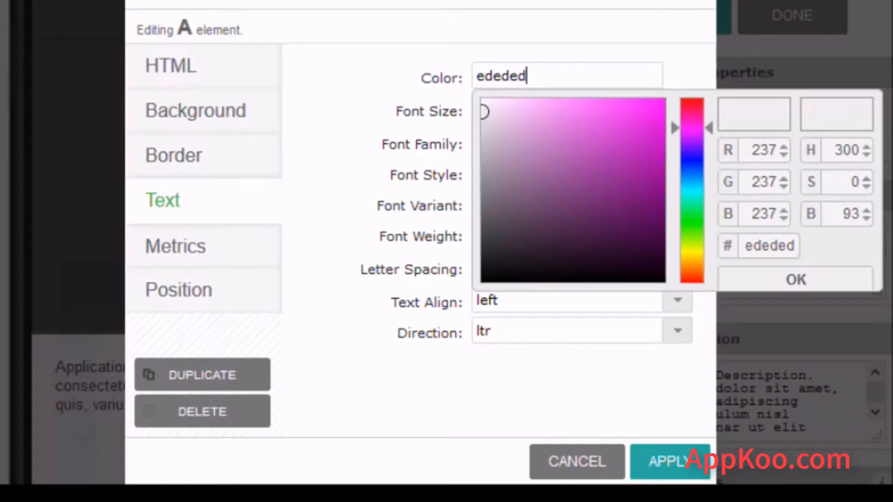
left_click(477, 76)
type("h")
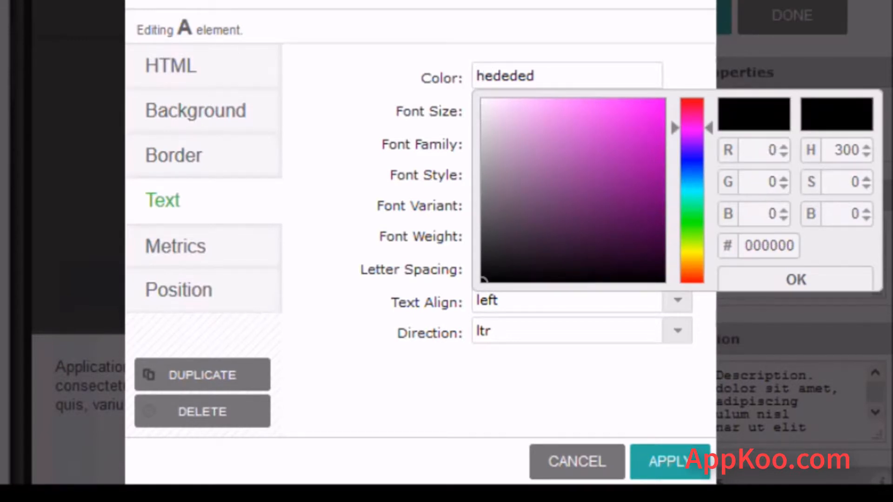
key("BackSpace")
type("#")
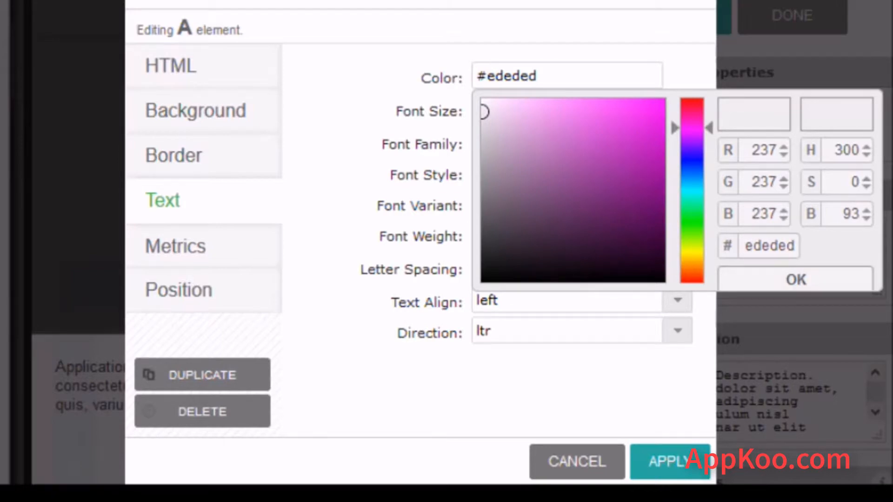
left_click(796, 279)
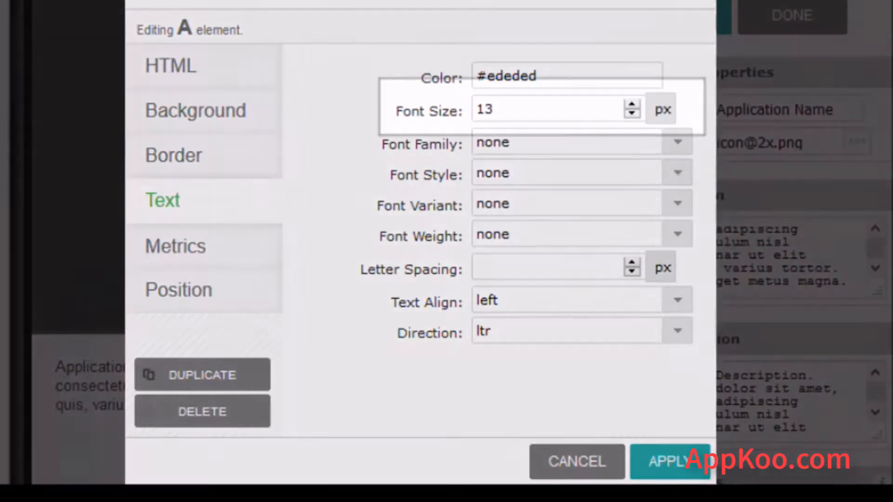
Set the Share button's font size to 18 px and its font weight to bold.
double_click(485, 110)
type("18")
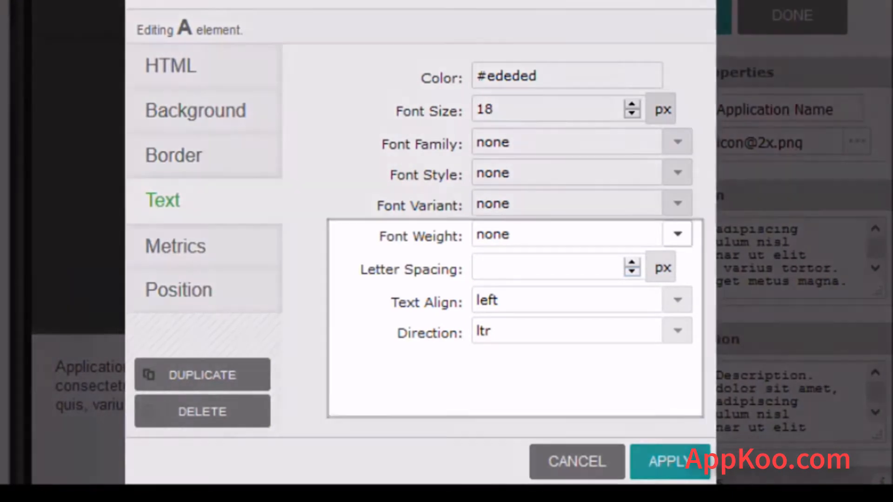
left_click(677, 233)
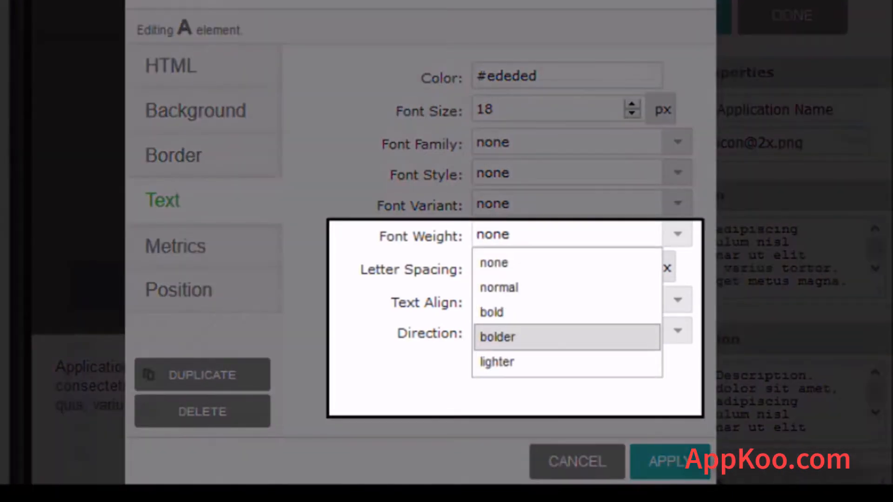
left_click(512, 312)
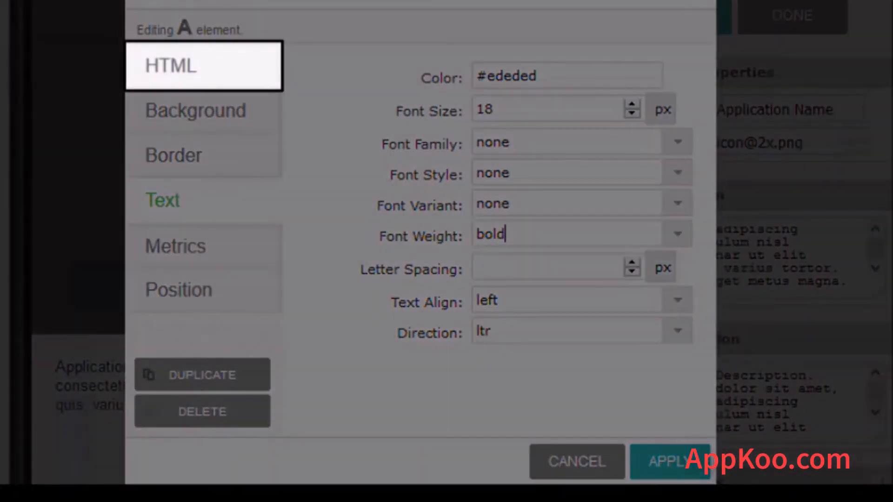
Change the Share button's text to "Share App" and apply the element edits.
left_click(171, 66)
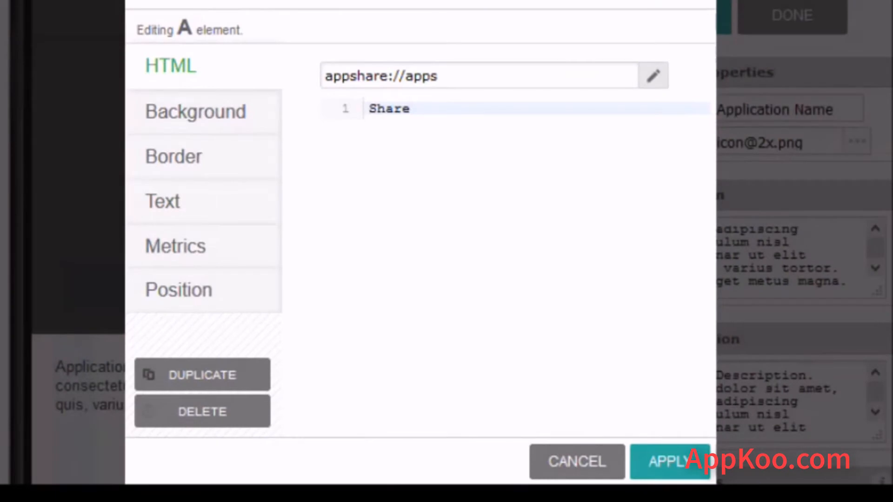
left_click(411, 109)
type("App")
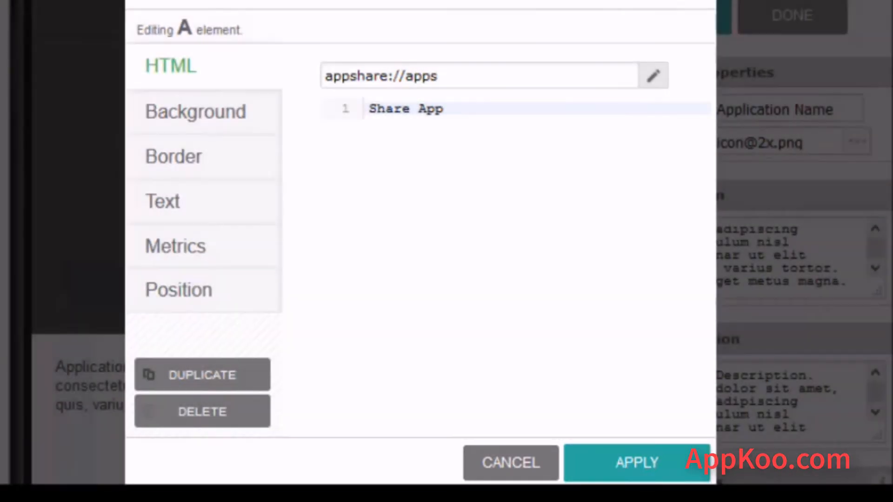
left_click(636, 463)
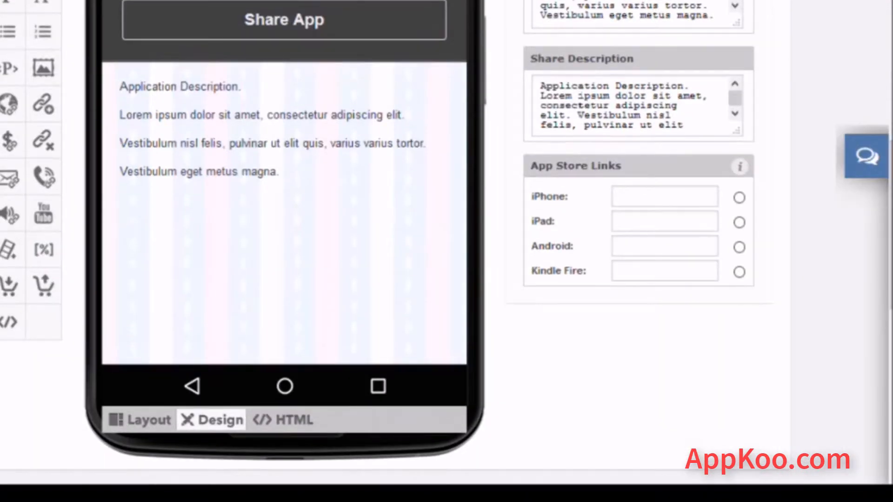
left_click(664, 246)
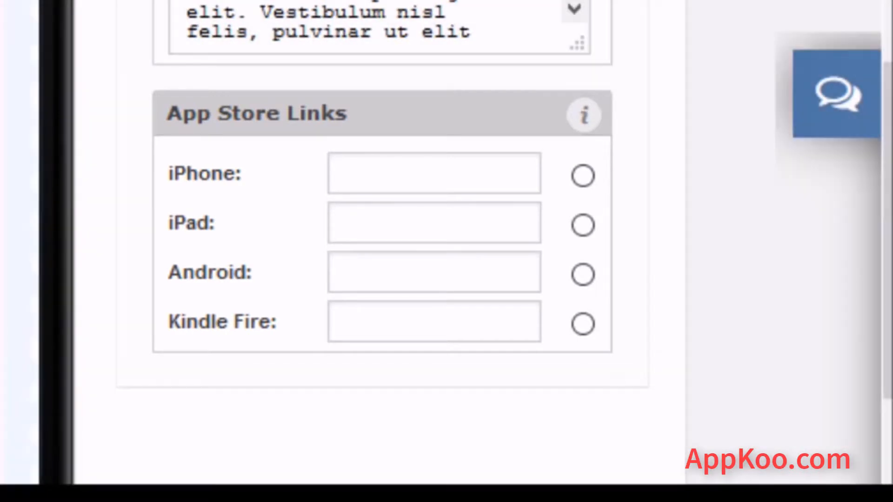
left_click(583, 275)
type("http")
type("s")
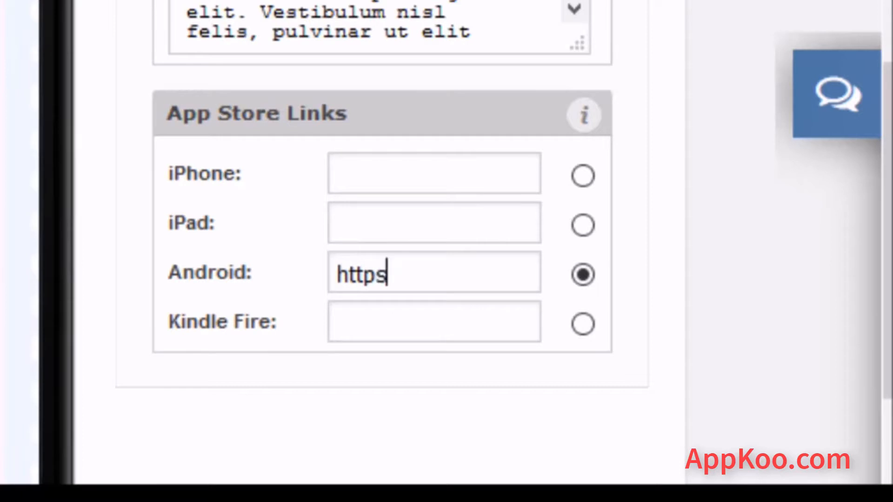
type("://googleplay.")
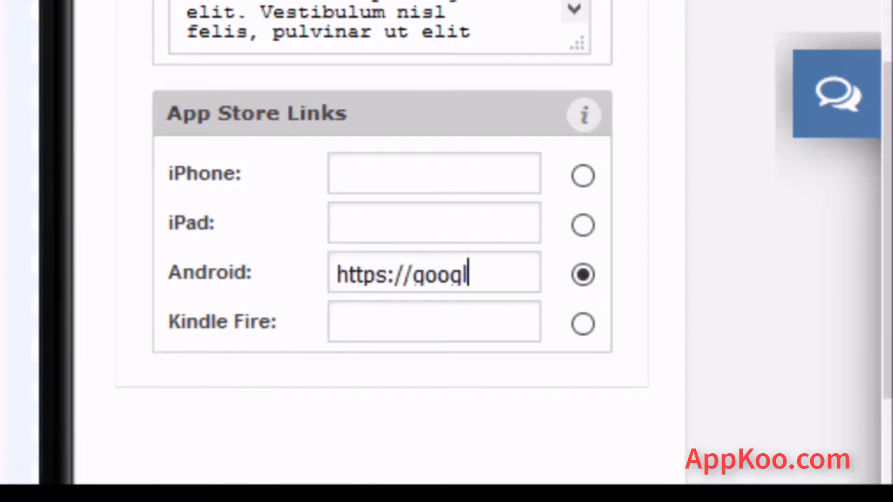
type("...")
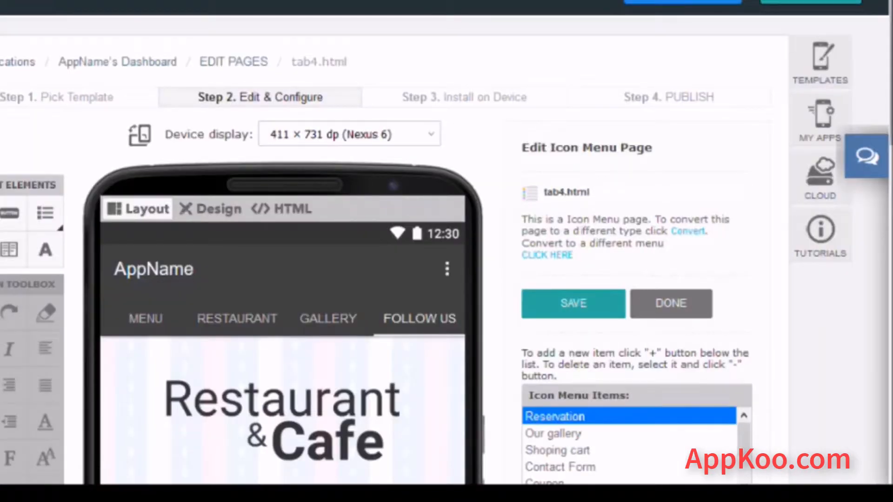
Rename the "Our gallery" icon menu item as "Share App" and check its linkable pages, keeping mosaic1.html.
scroll(425, 242, "down", 5)
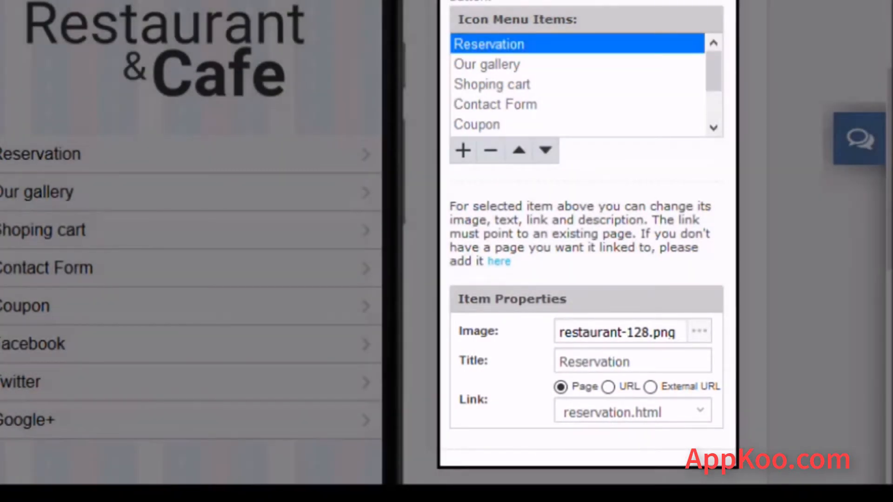
left_click(487, 64)
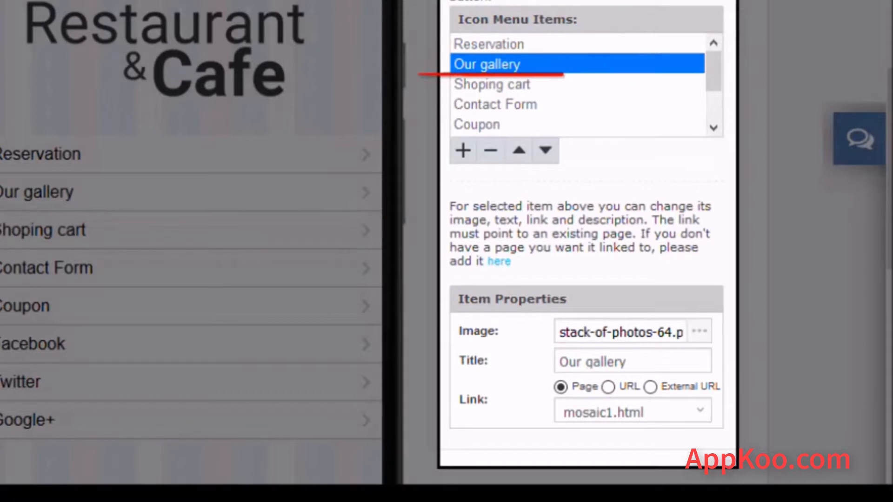
left_click_drag(628, 361, 558, 362)
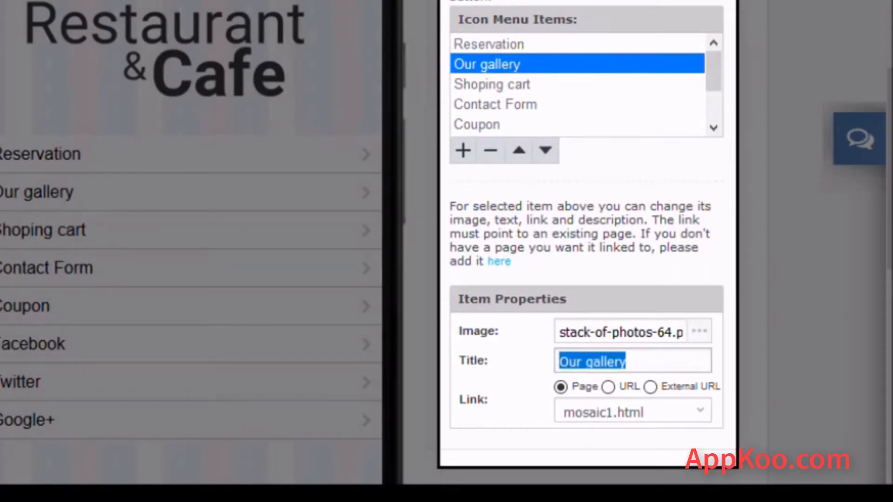
type("Sahre")
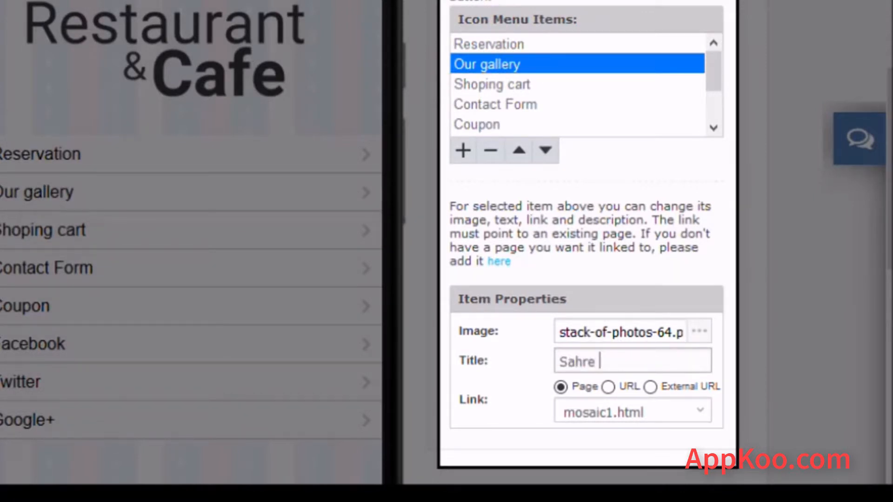
key("BackSpace")
key("BackSpace")
key("BackSpace")
key("BackSpace")
key("BackSpace")
type("hare App")
left_click(632, 411)
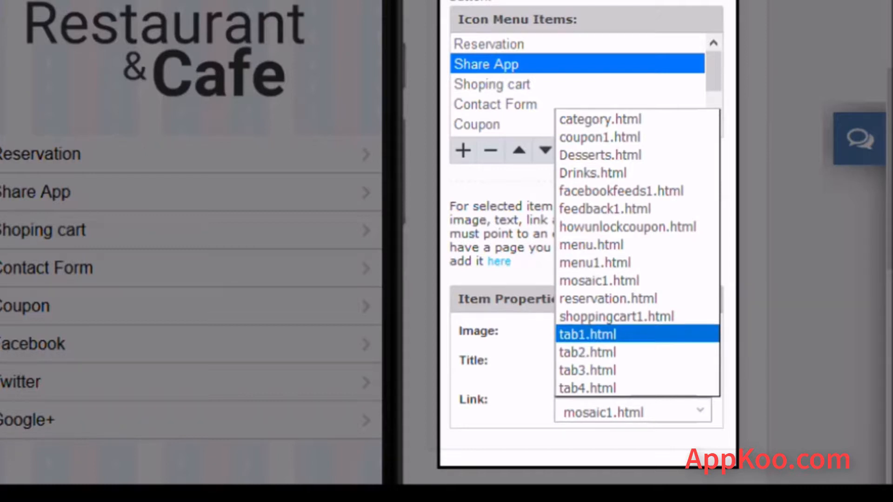
key("Escape")
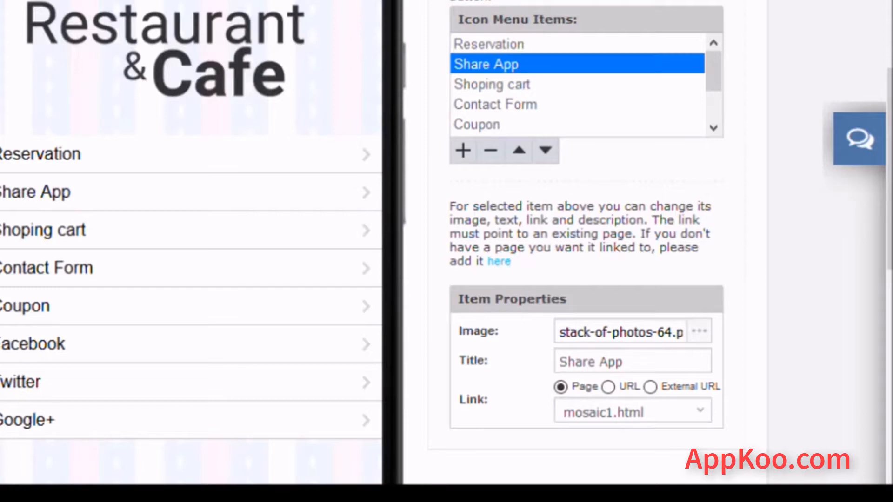
Find sharethis-64.png among the app's files and set it as the Share App item's image.
left_click(699, 331)
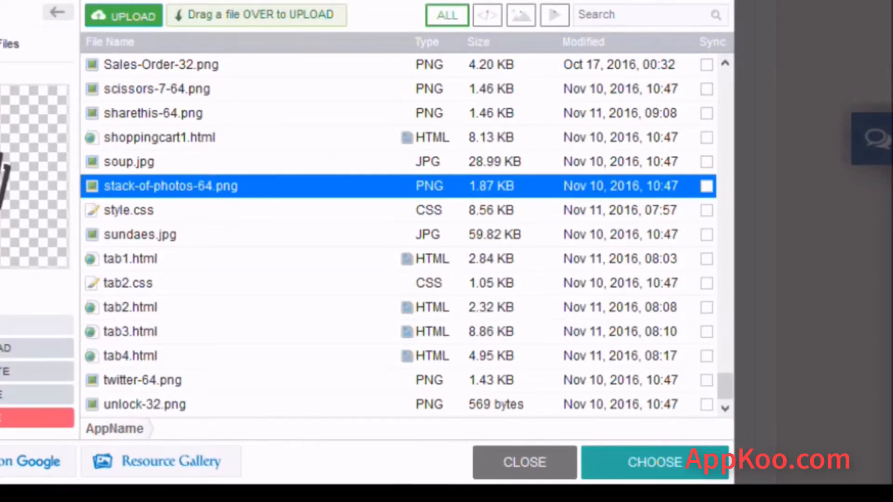
left_click(642, 15)
type("share")
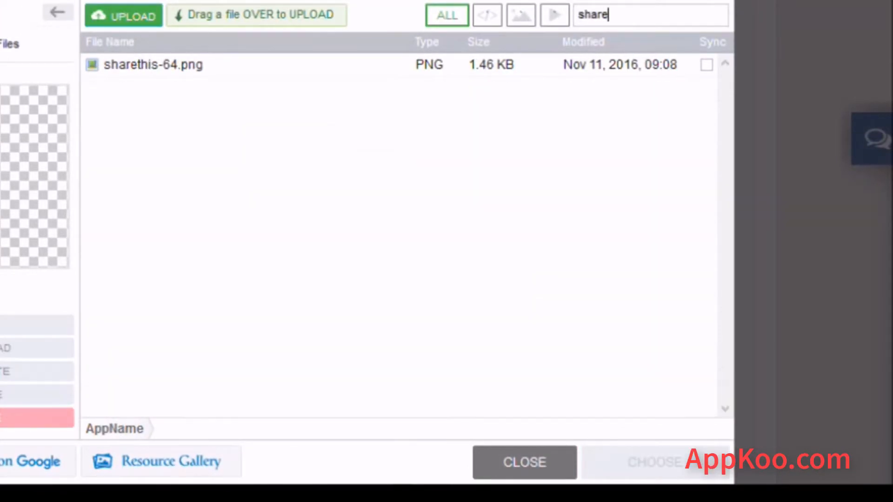
left_click(154, 65)
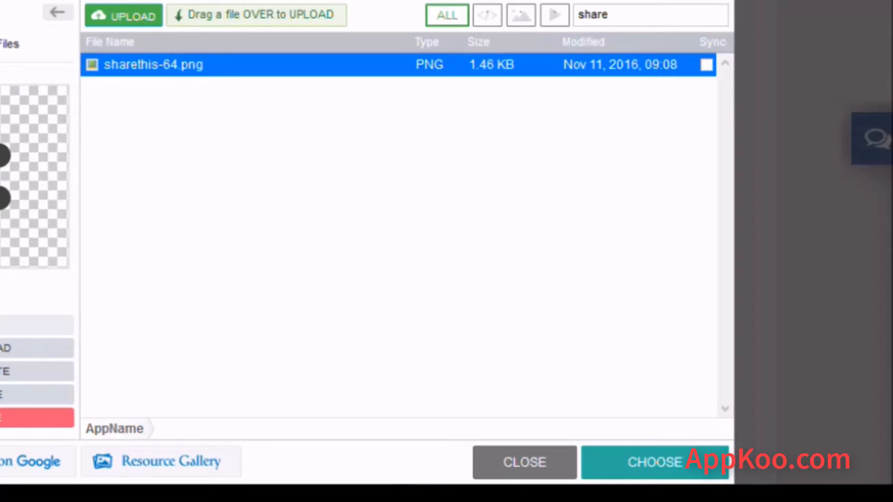
left_click(655, 462)
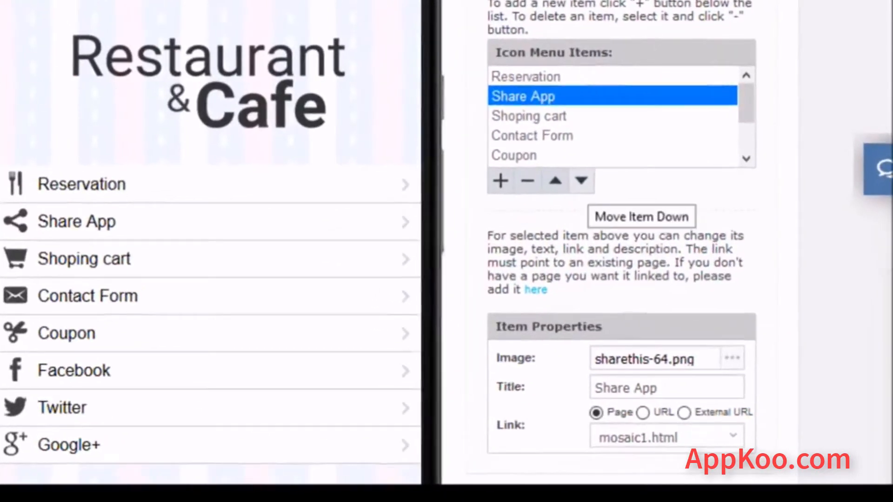
Move the Share App item down to the end of the icon menu, below Google+.
left_click(581, 180)
left_click(581, 181)
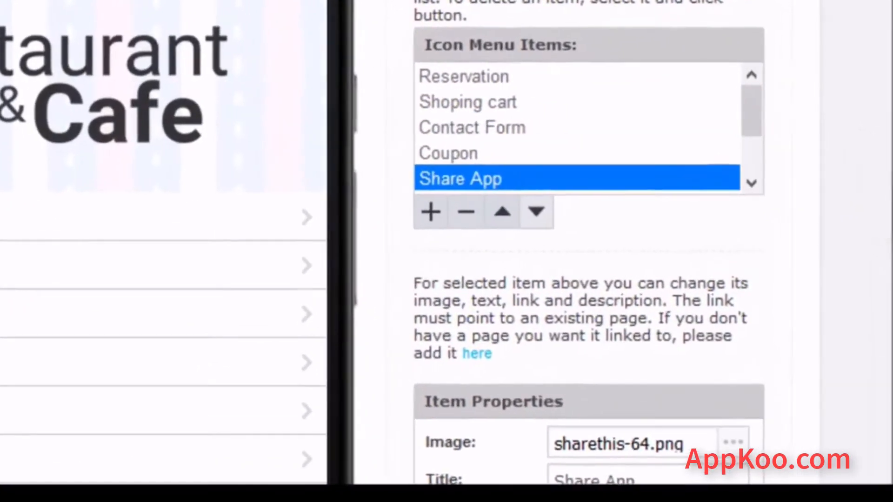
left_click(581, 180)
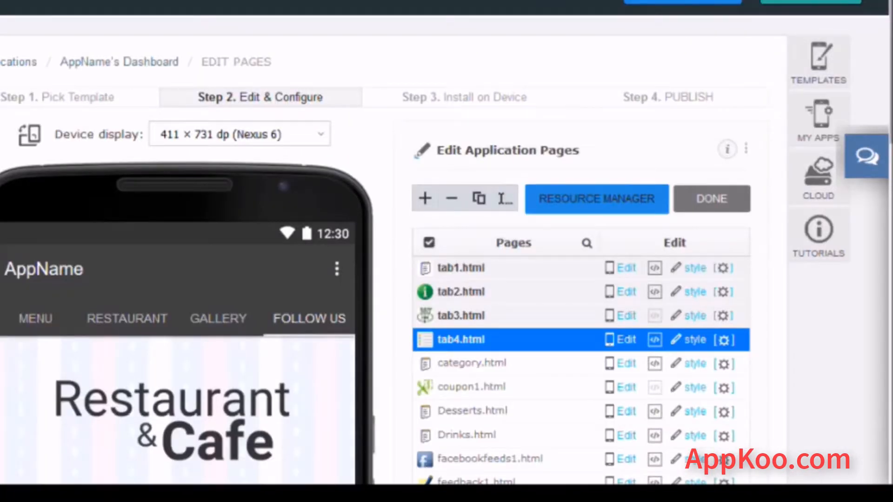
Open the reservation.html page for editing from the application pages list.
scroll(447, 251, "down", 3)
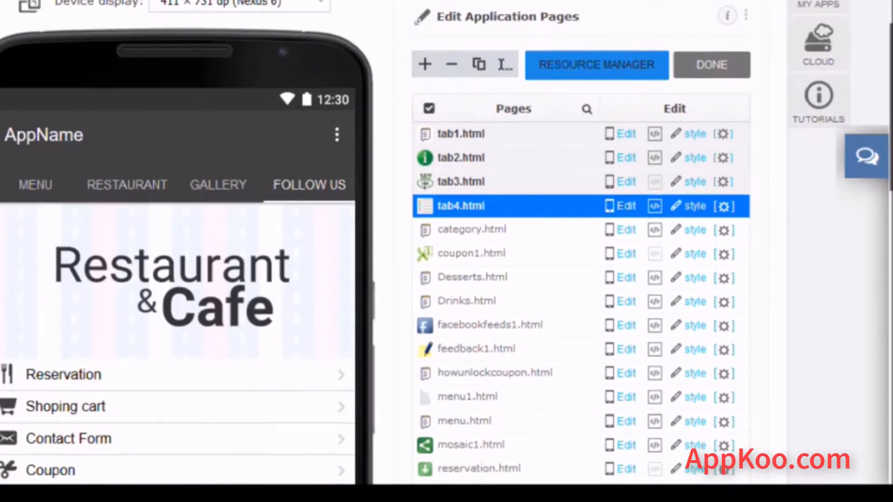
scroll(447, 251, "down", 5)
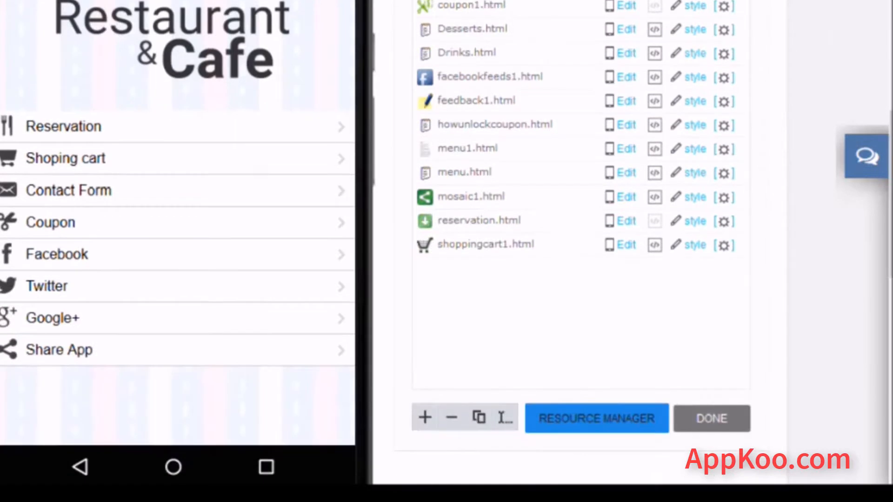
left_click(479, 221)
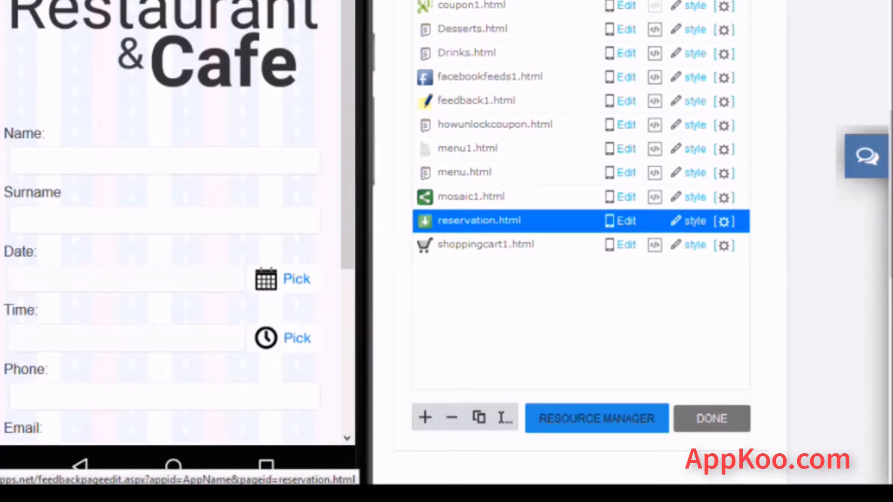
left_click(626, 221)
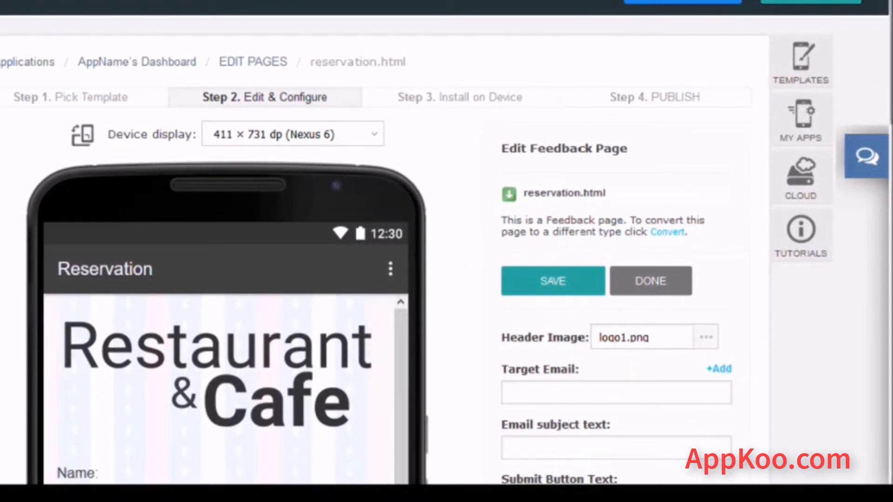
Examine the reservation form's field items and the field types available for the Time and Location fields.
scroll(446, 251, "down", 5)
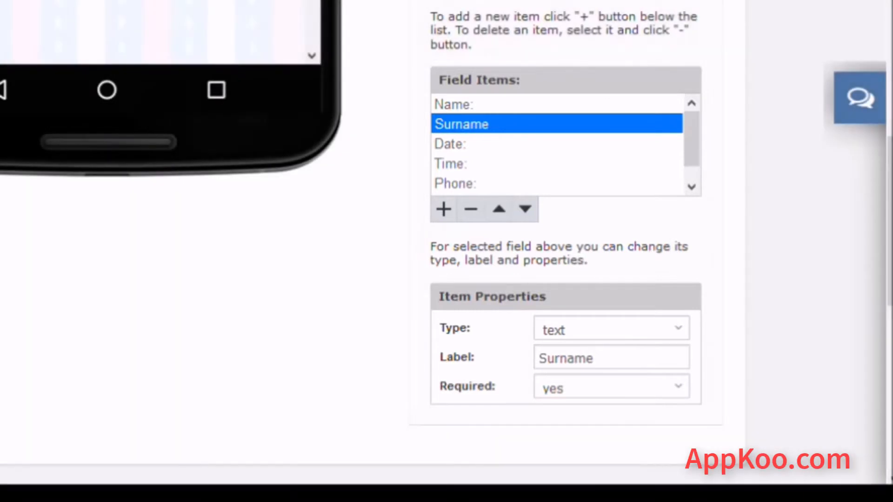
left_click(450, 144)
left_click(450, 164)
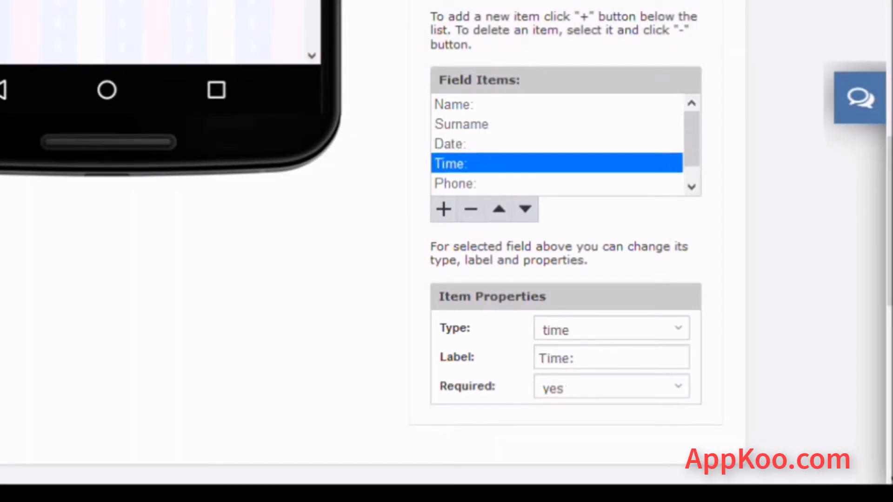
scroll(556, 144, "down", 1)
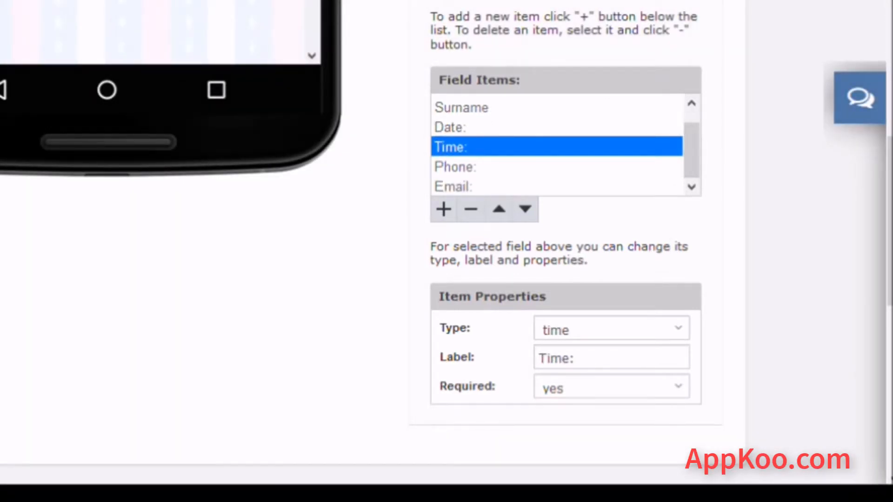
left_click(611, 328)
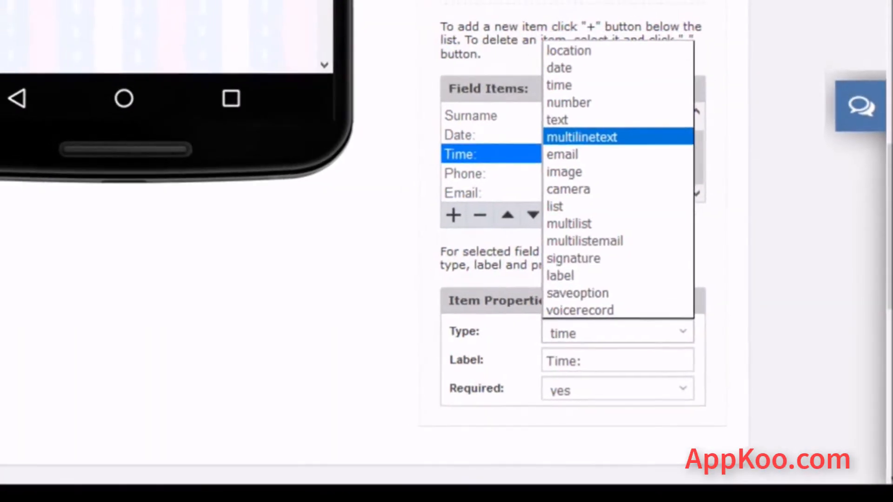
key("Escape")
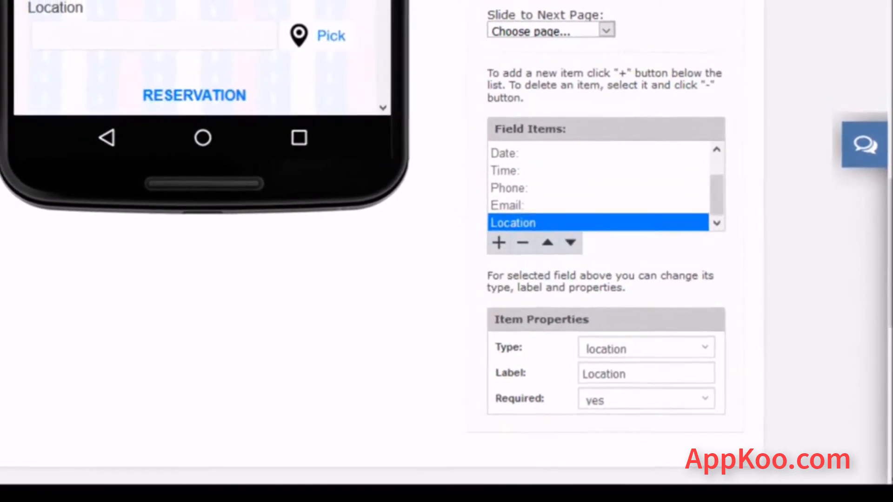
left_click(649, 349)
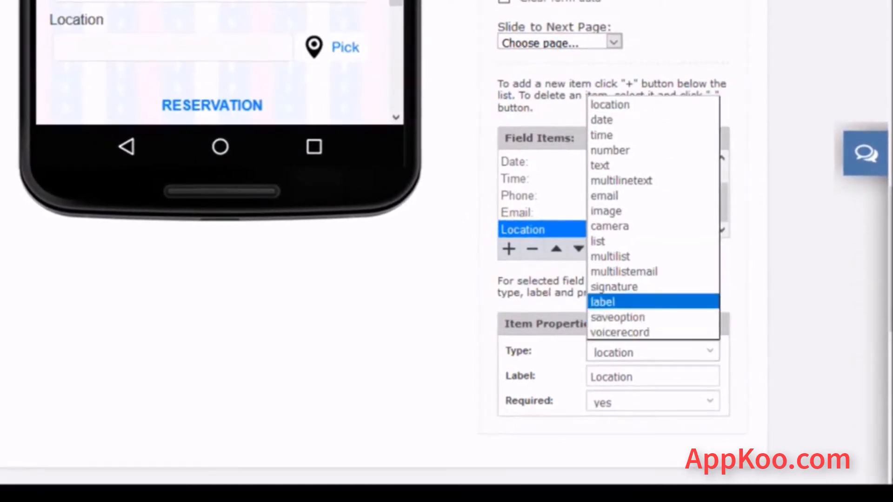
left_click(648, 287)
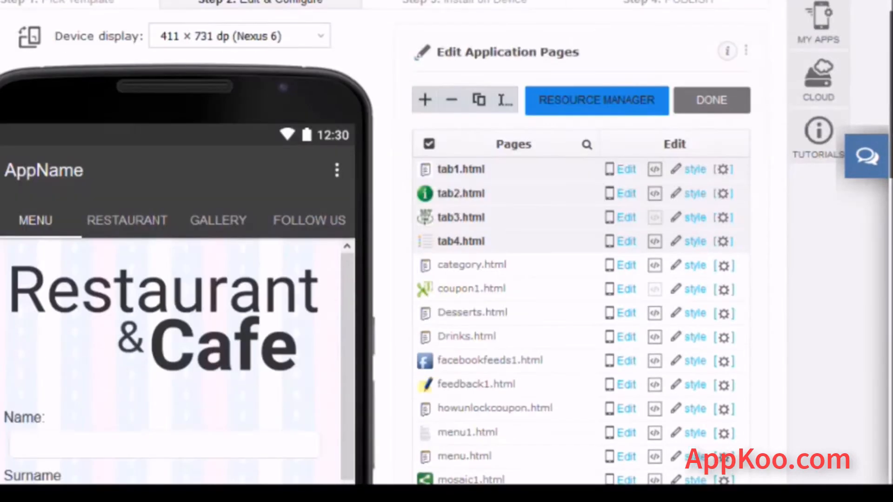
Open the shoppingcart1.html page for editing and review its payment settings.
scroll(447, 251, "down", 6)
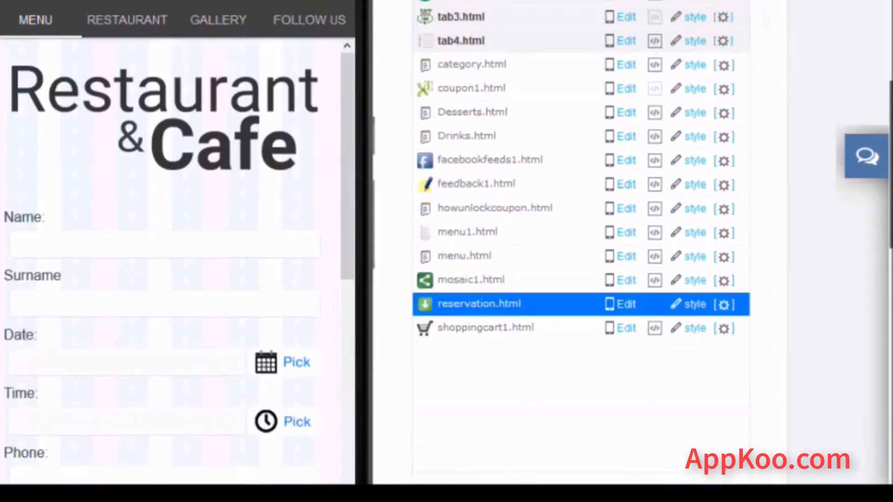
left_click(485, 255)
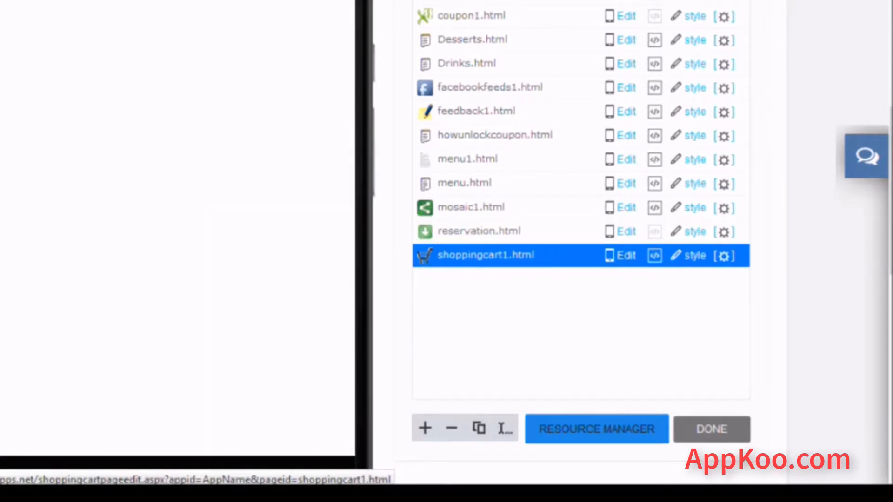
left_click(626, 255)
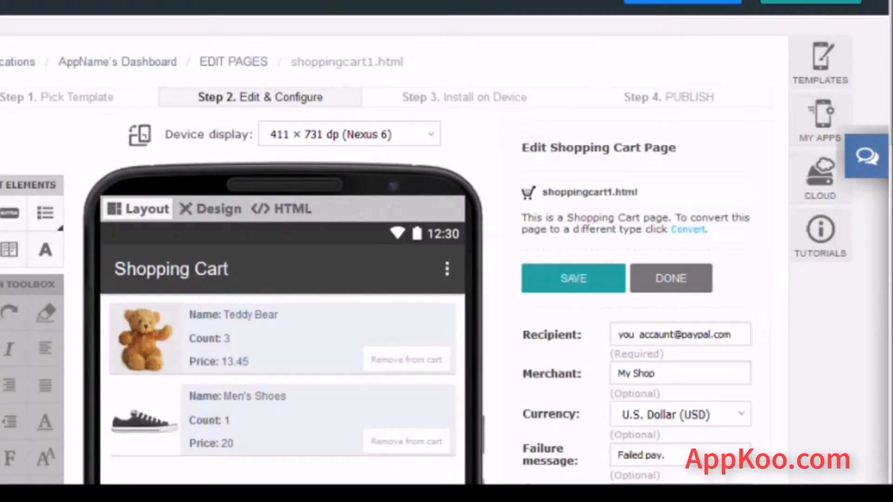
scroll(447, 251, "down", 4)
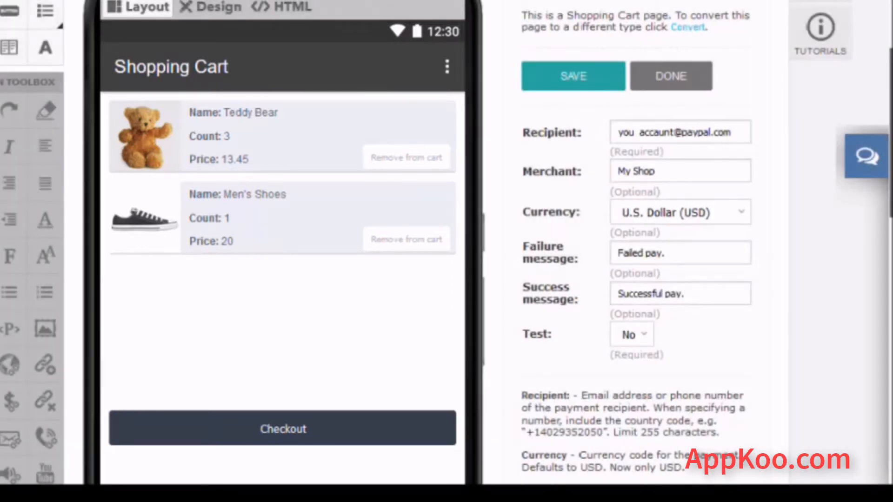
scroll(447, 242, "down", 3)
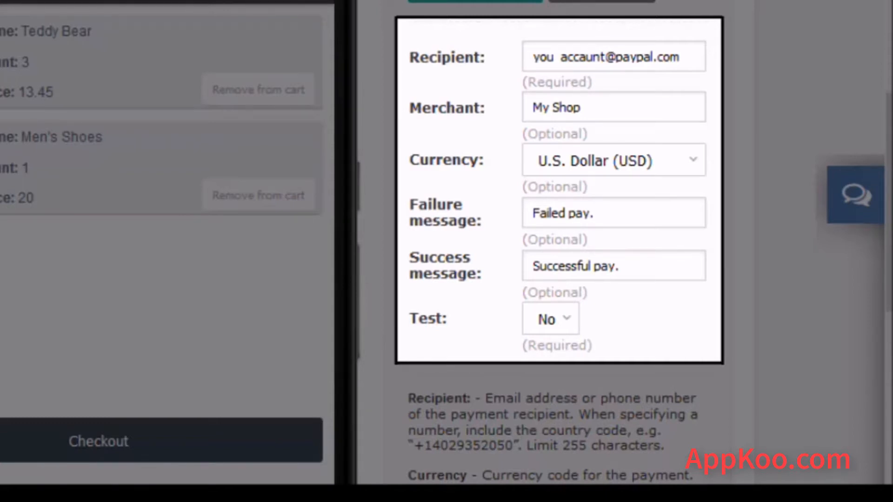
Remove the space from the payment recipient's e-mail address and look through the available currencies, keeping U.S. Dollar (USD).
left_click(562, 57)
key("BackSpace")
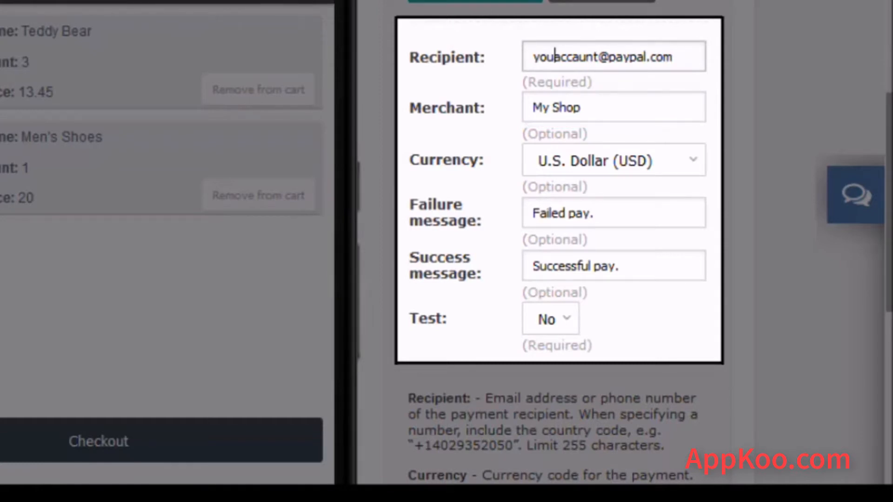
left_click(613, 160)
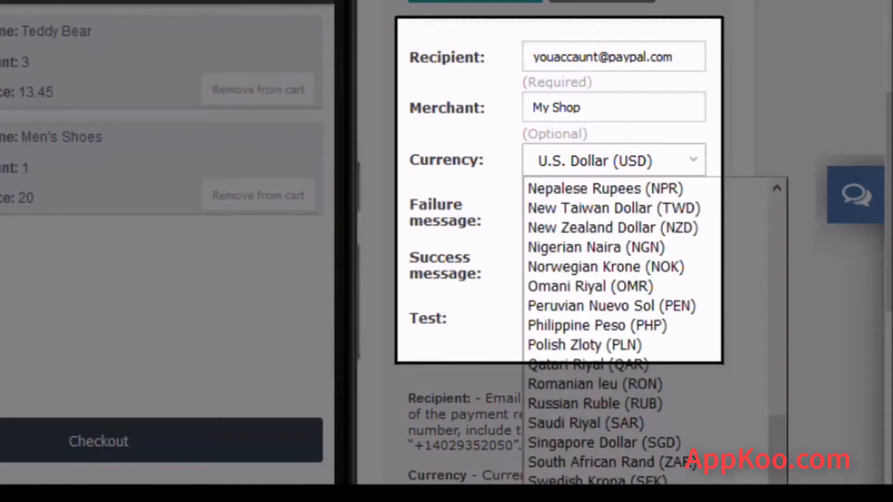
left_click_drag(778, 460, 778, 438)
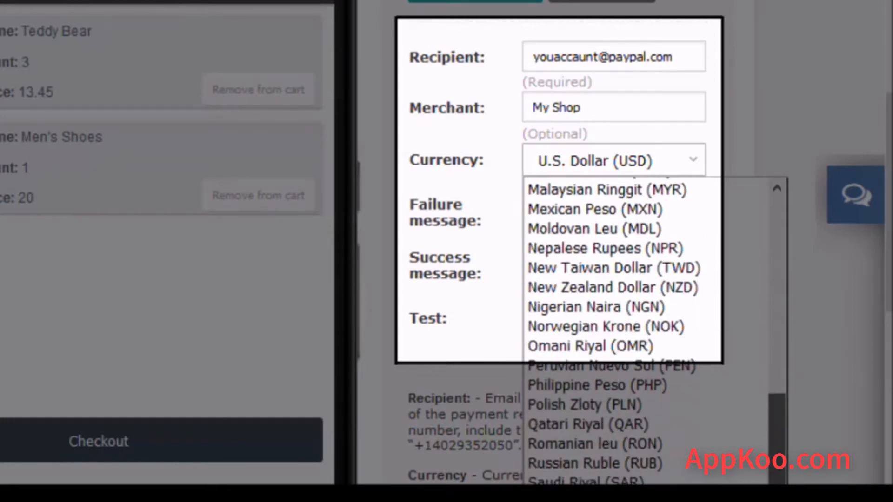
key("Escape")
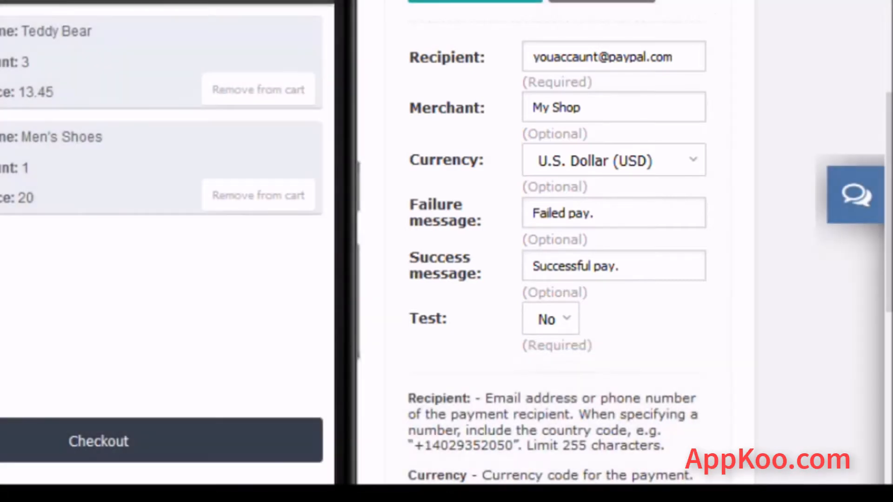
Check the Test option's choices, leave it on No, and read the descriptions of the payment settings.
scroll(446, 251, "down", 3)
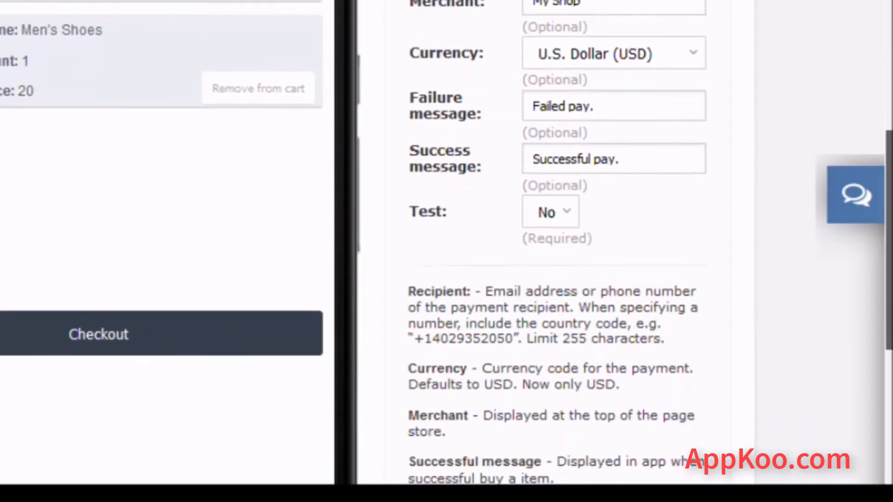
scroll(447, 251, "down", 2)
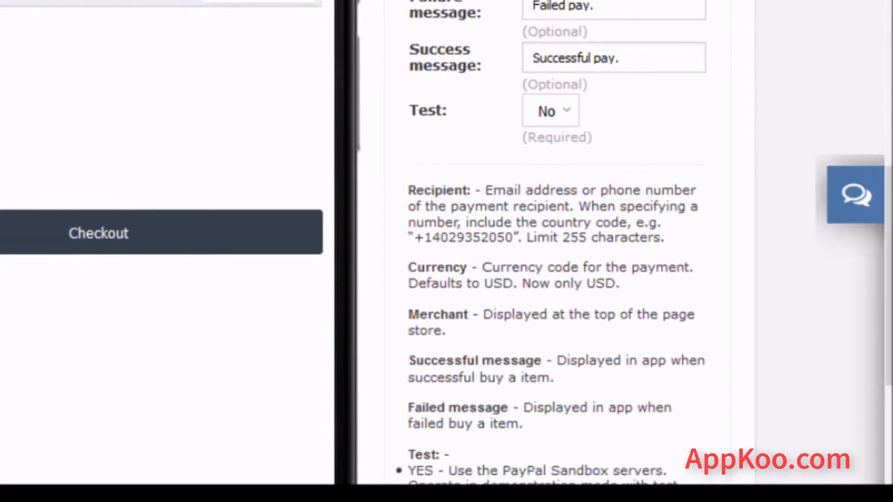
left_click(551, 111)
left_click(549, 158)
scroll(447, 251, "down", 4)
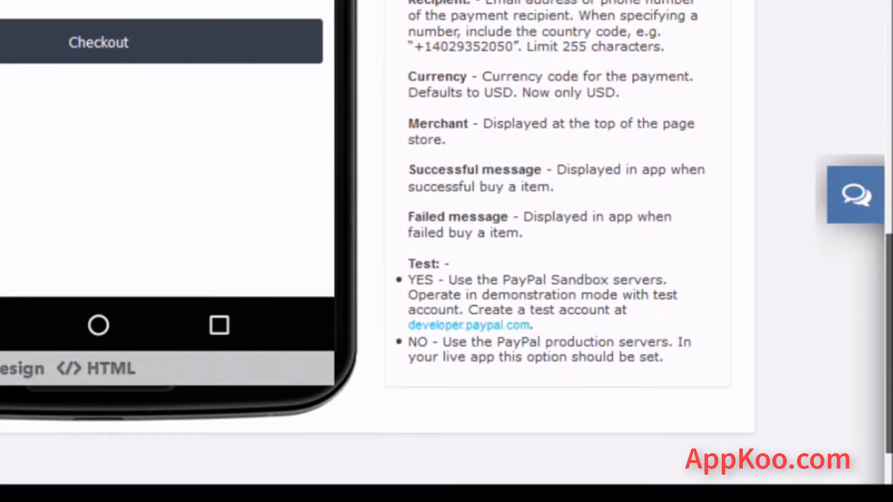
scroll(446, 251, "up", 2)
left_click_drag(889, 312, 890, 307)
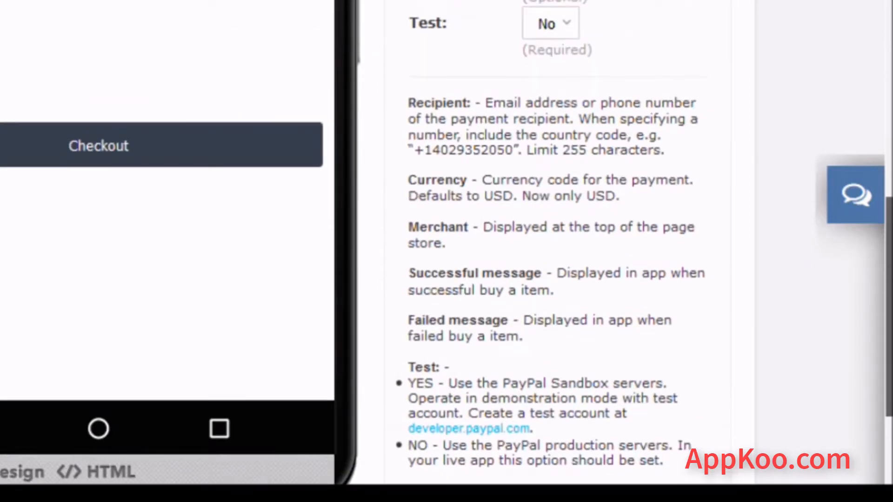
Save the shopping cart's payment settings and finish editing pages to return to the application dashboard.
scroll(446, 251, "up", 6)
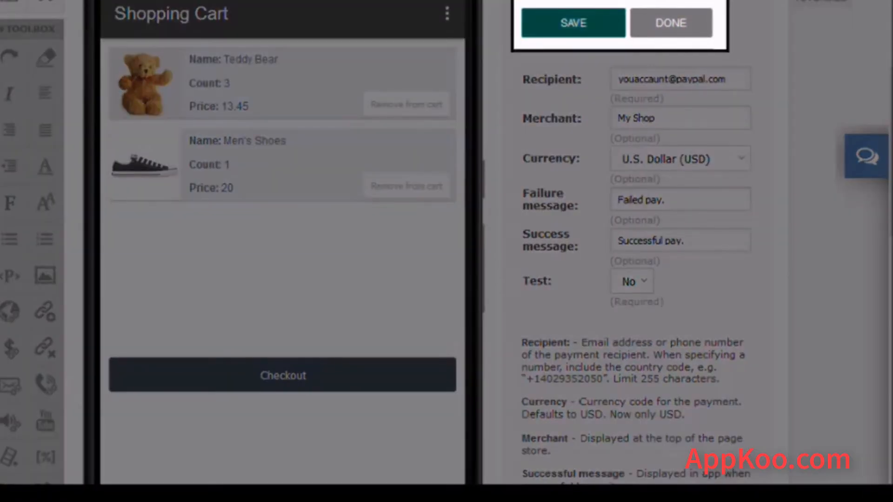
left_click(573, 23)
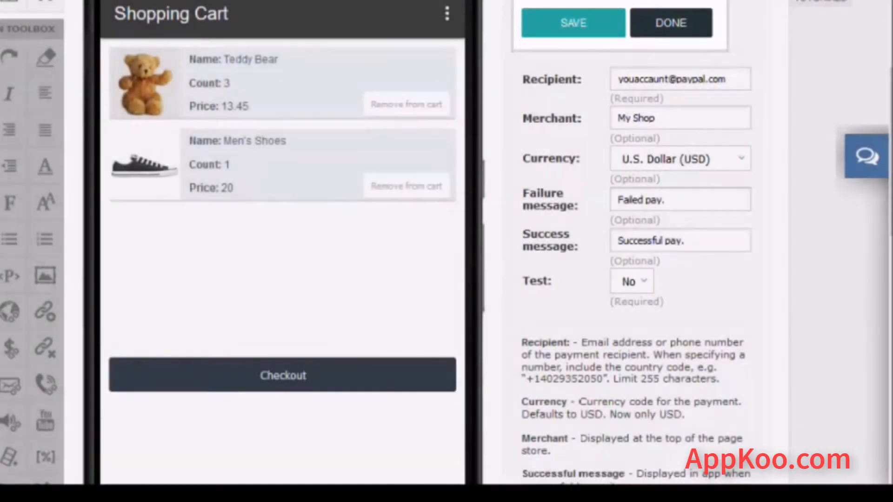
left_click(670, 23)
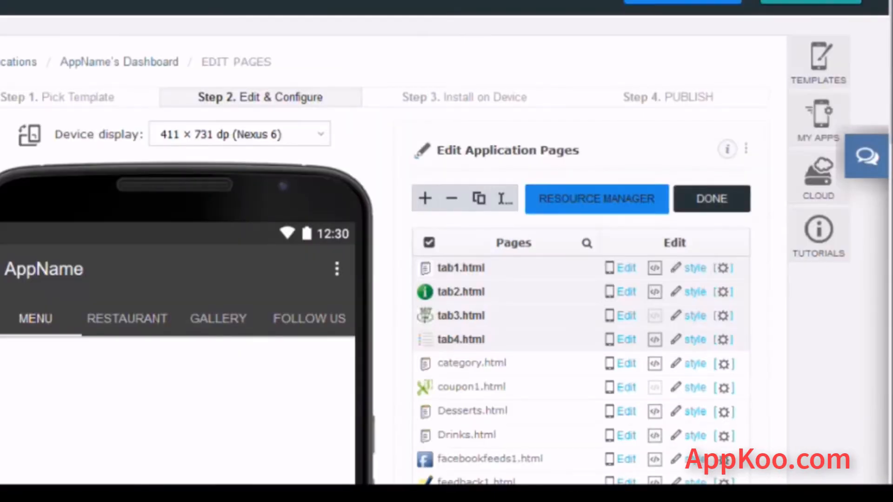
left_click(712, 199)
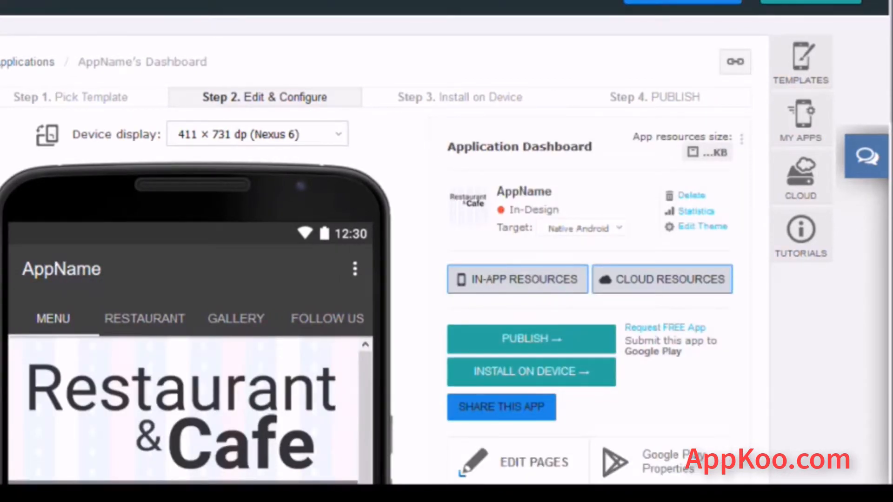
Open Page Settings from the application dashboard and review the navigation bar title, logo and visibility settings of the pages.
scroll(446, 251, "down", 8)
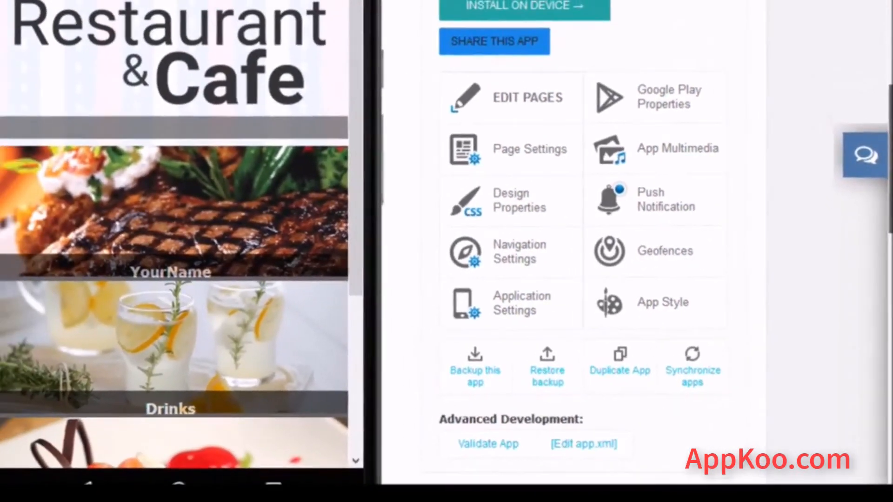
scroll(447, 242, "down", 1)
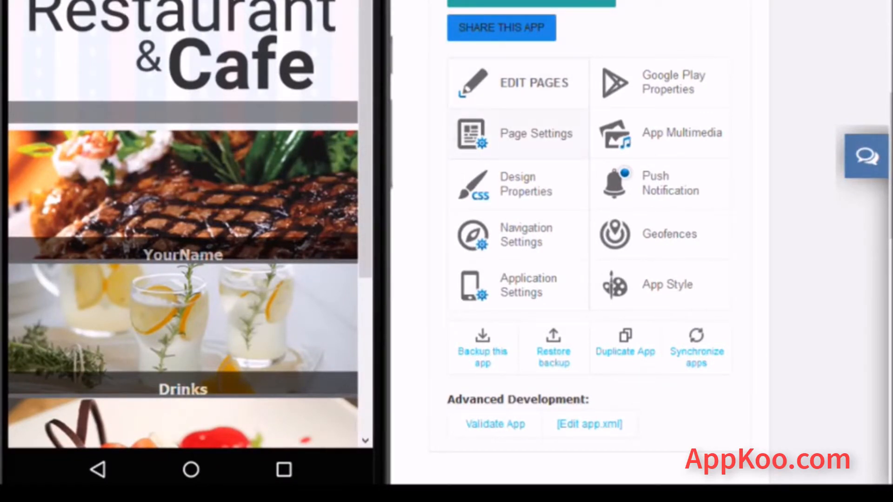
left_click(535, 134)
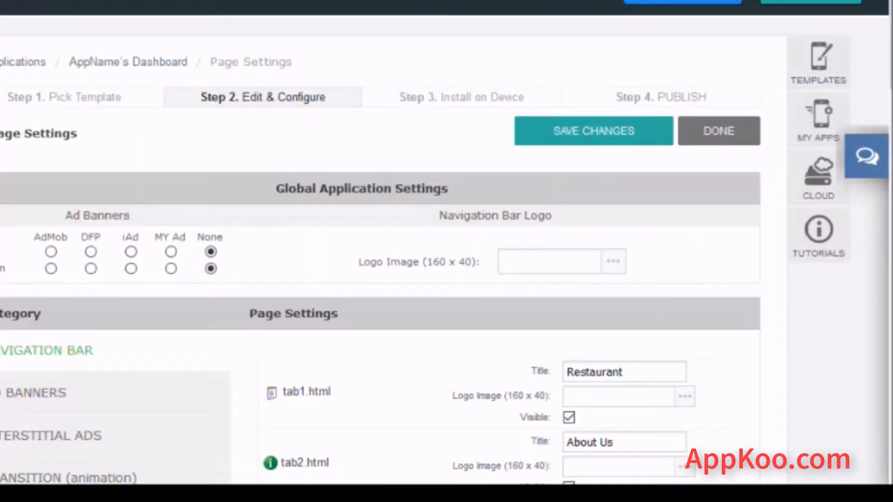
scroll(447, 242, "down", 3)
scroll(447, 242, "down", 5)
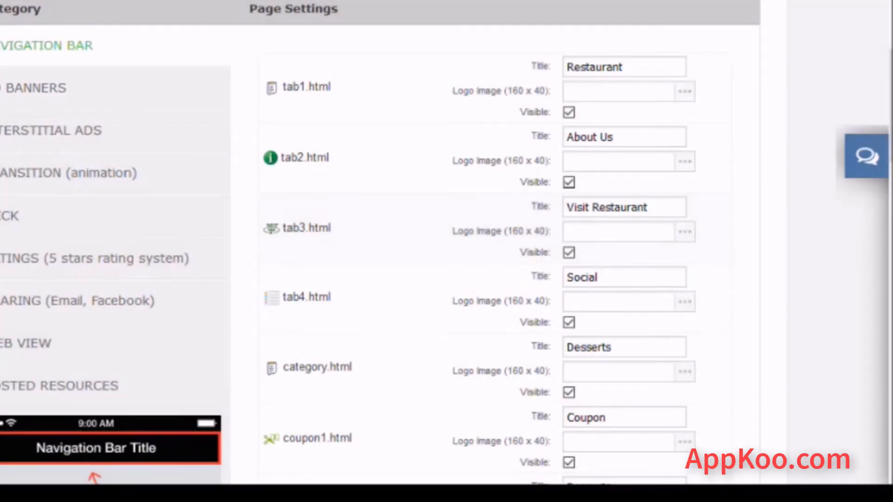
scroll(446, 242, "down", 4)
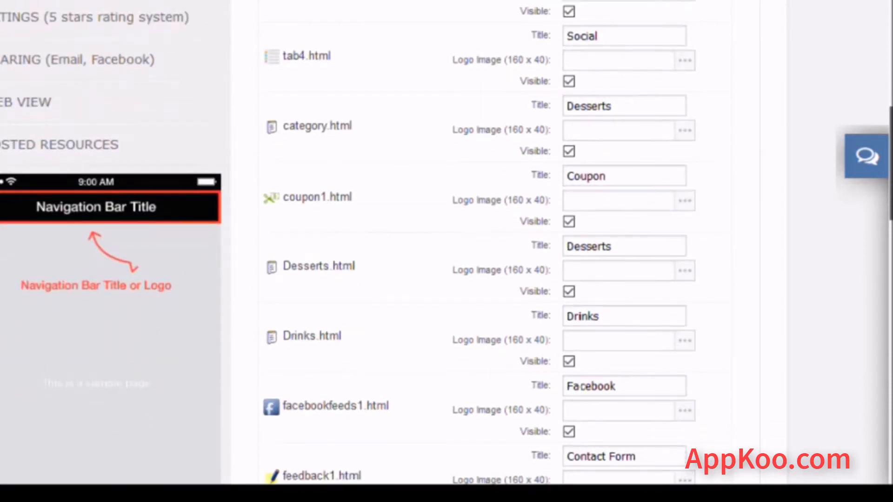
scroll(446, 242, "up", 4)
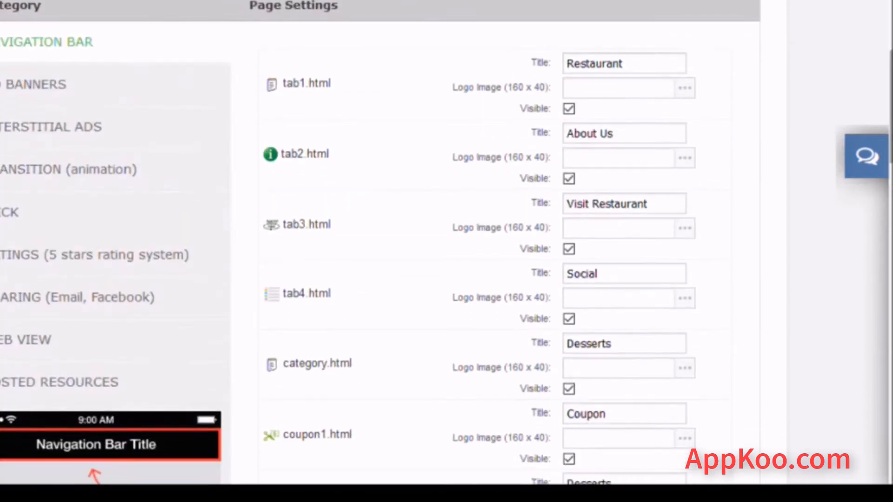
In the ad banner settings, try AdMob for tab1.html's bottom banner and the global top banner, restoring Inherited and None.
left_click(35, 84)
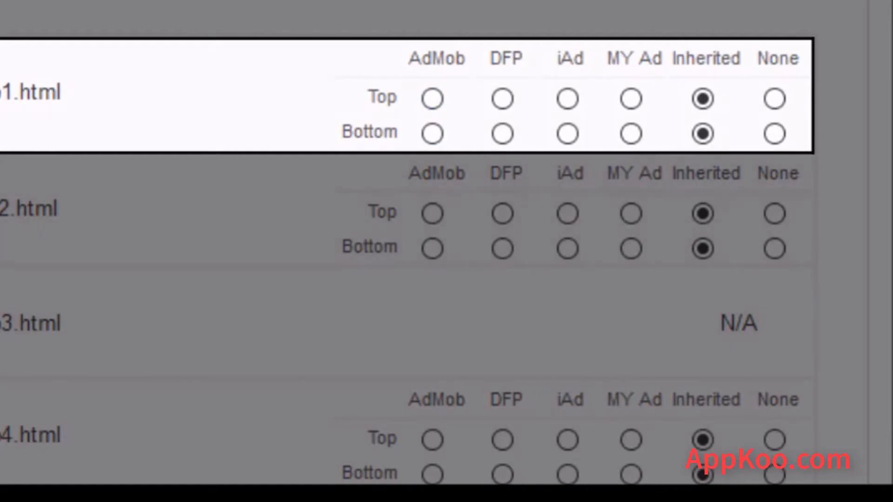
left_click(433, 134)
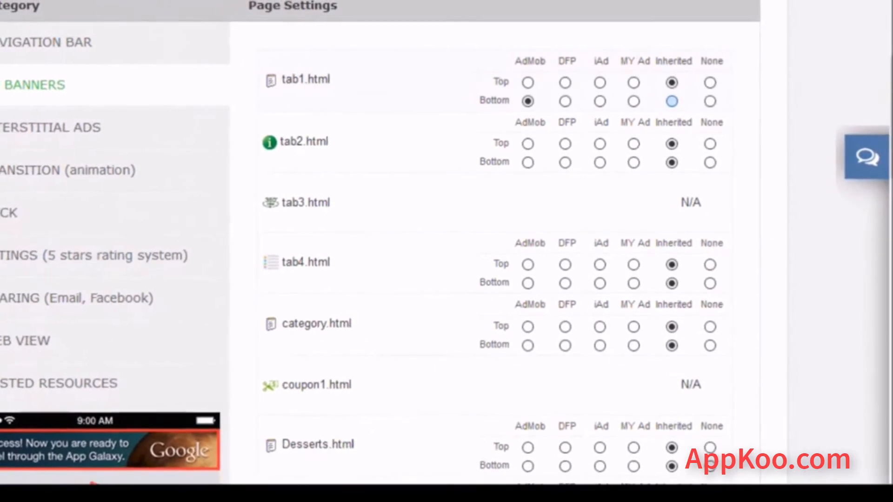
left_click(673, 103)
scroll(418, 241, "up", 2)
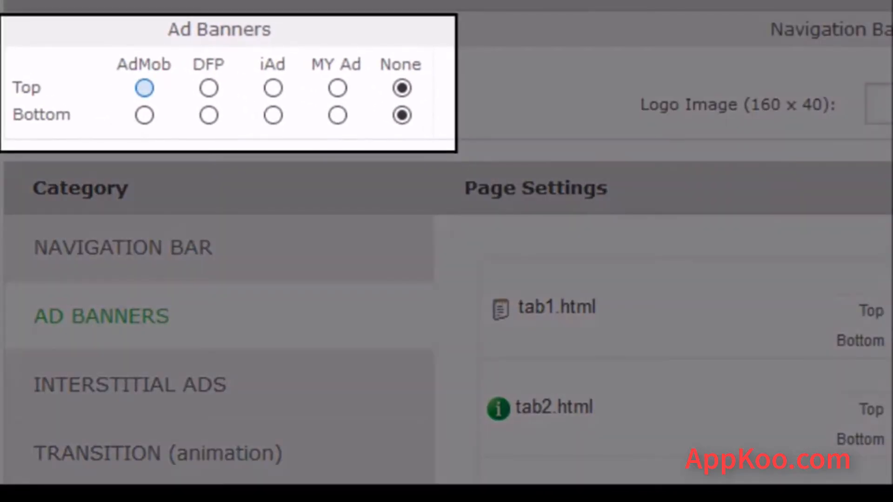
left_click(132, 82)
left_click(402, 88)
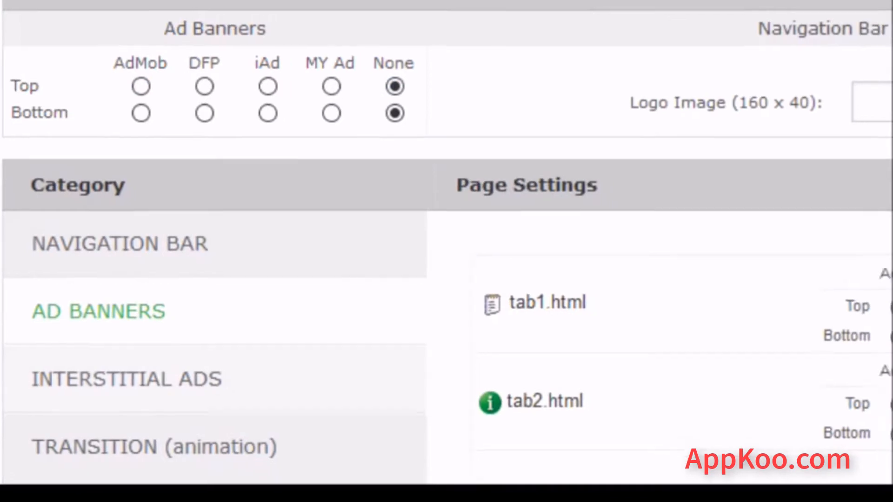
In the interstitial ad settings, try the AdMob and RevMob types for category.html and set it back to None.
left_click(127, 380)
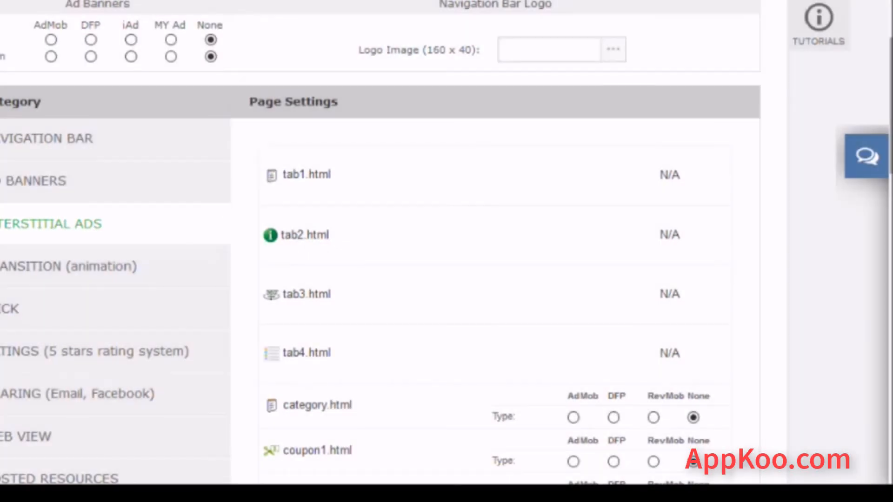
scroll(447, 242, "down", 5)
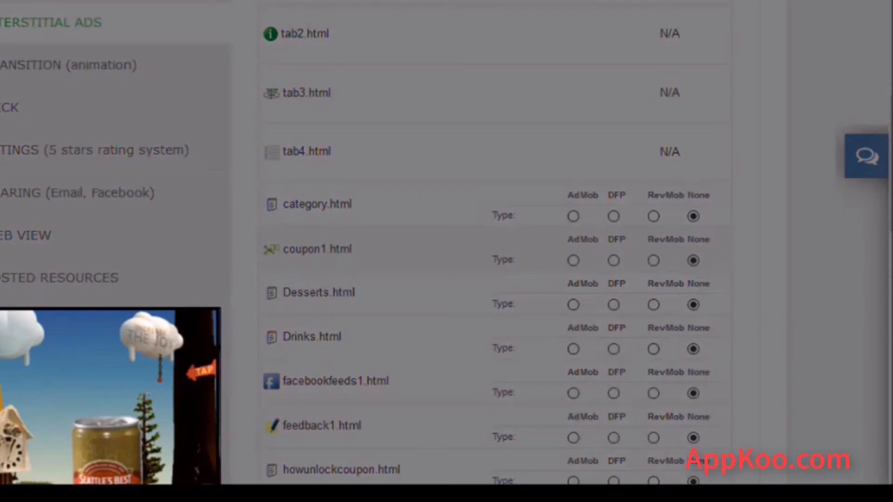
left_click(574, 217)
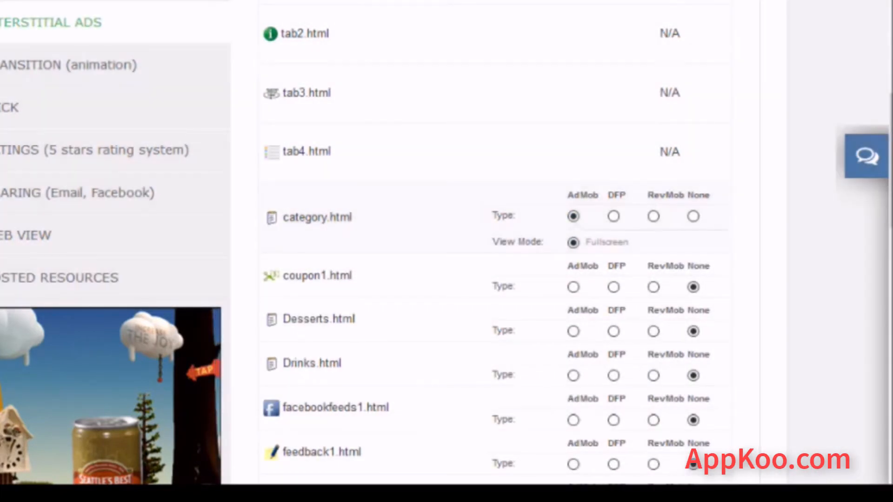
left_click(654, 216)
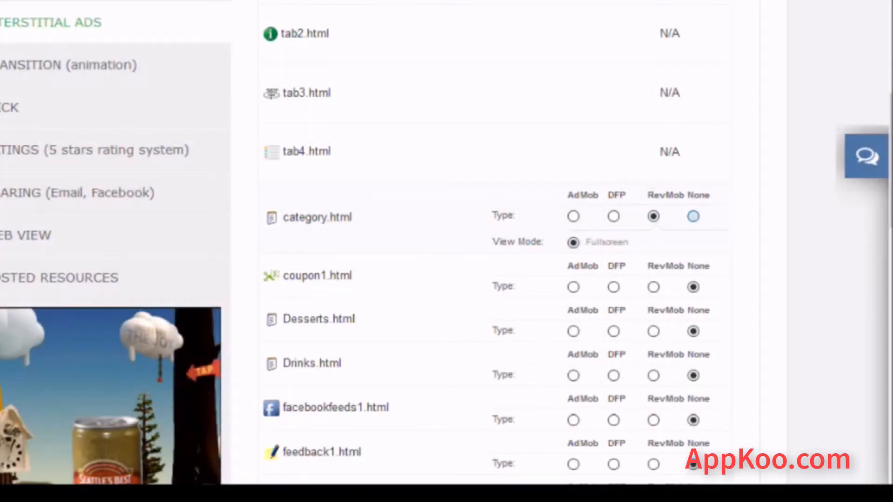
left_click(693, 216)
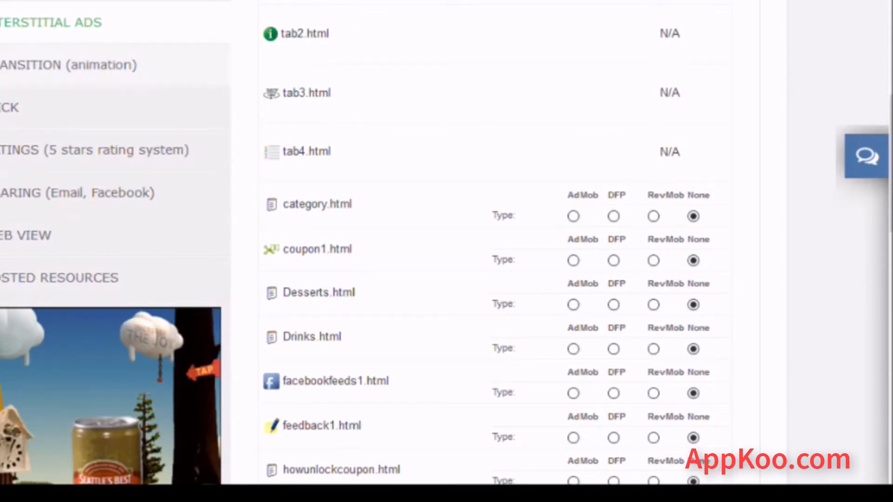
In the transition animation settings, try Fade for category.html and set its transition to Push from right.
left_click(69, 65)
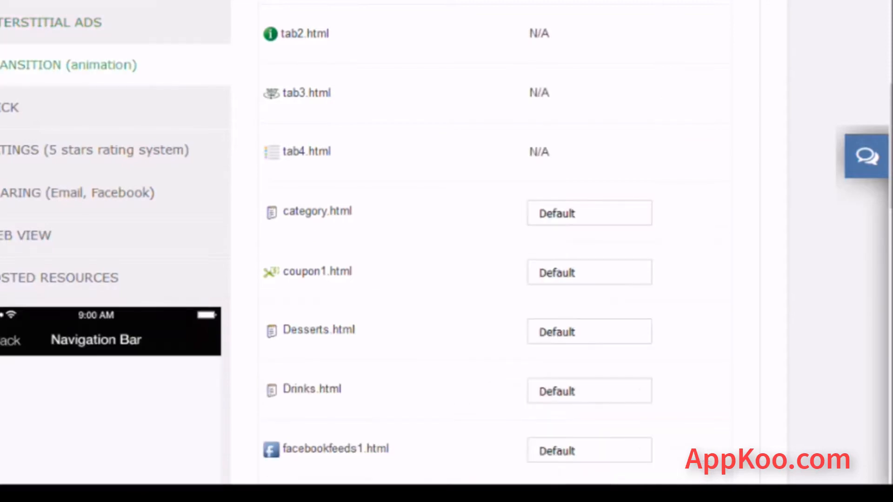
left_click(590, 213)
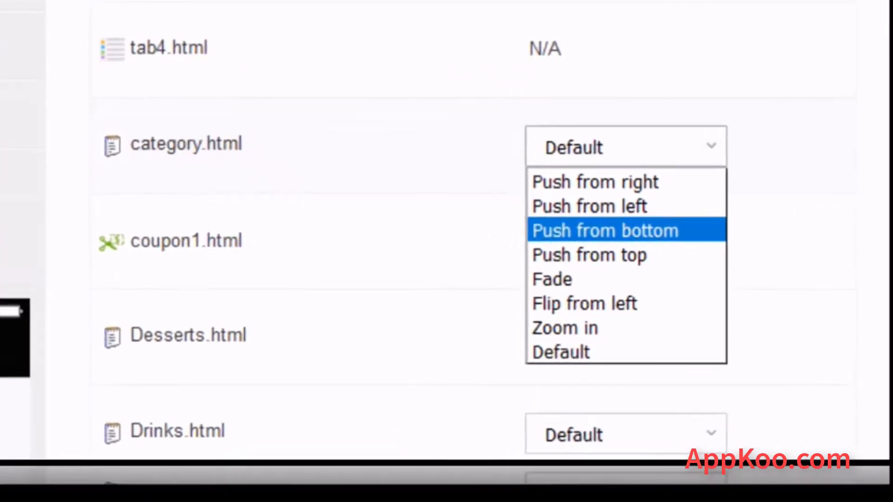
left_click(600, 280)
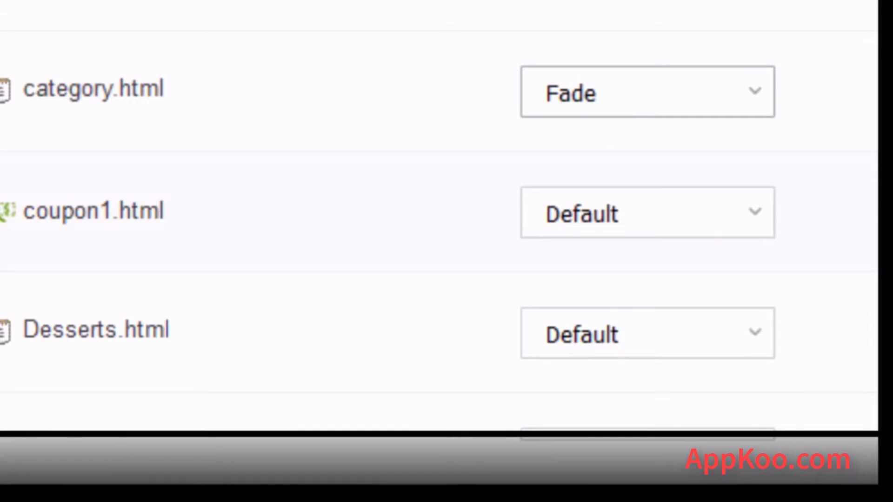
left_click(647, 92)
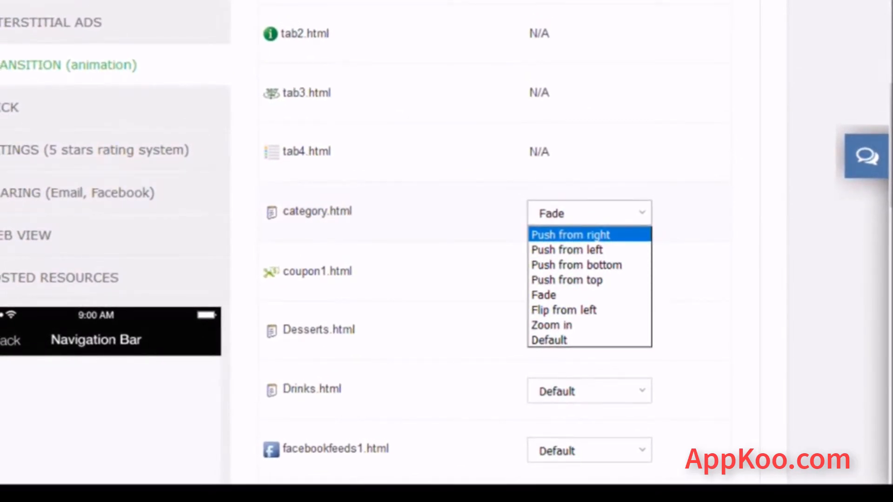
left_click(571, 235)
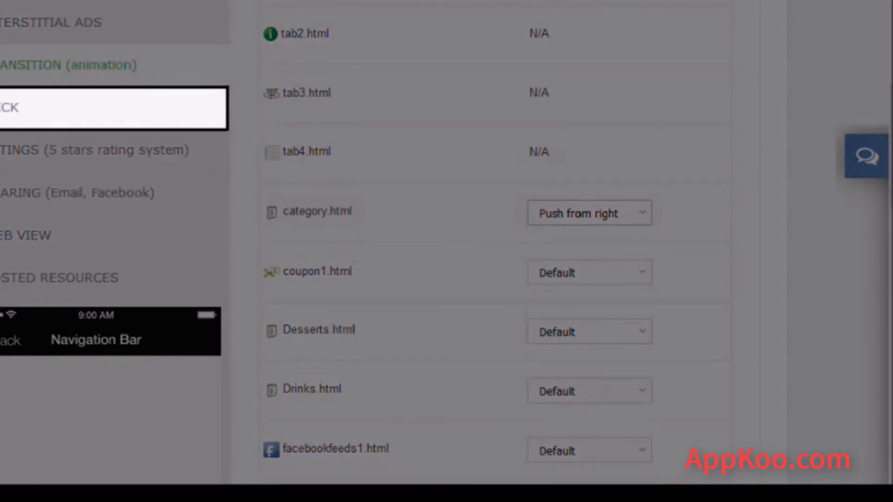
In the flick settings, try the Curl and Flip transitions for category.html.
left_click(56, 108)
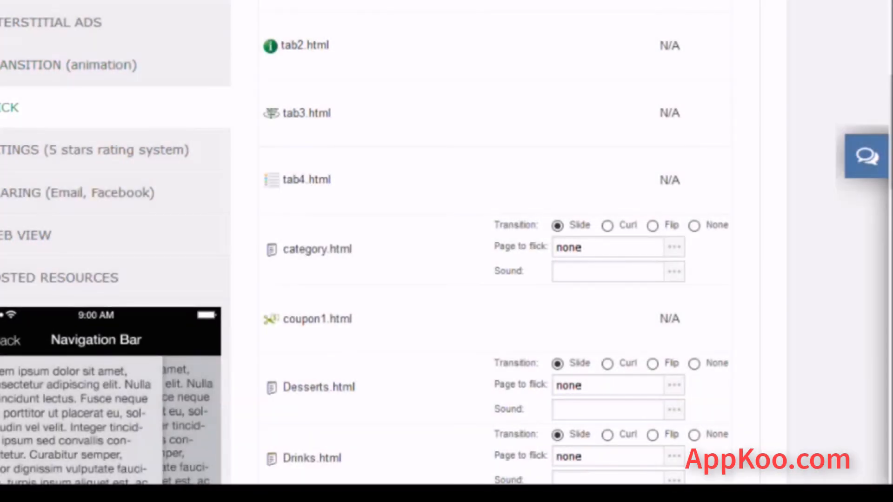
left_click_drag(890, 132, 890, 168)
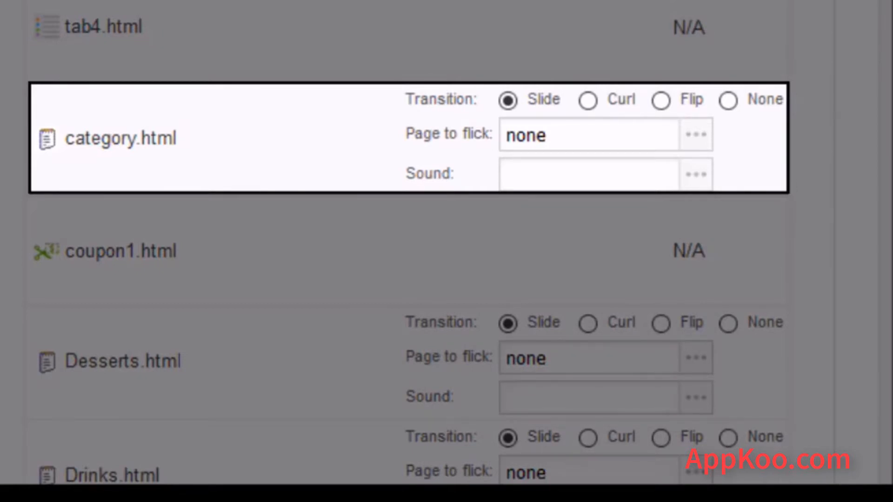
left_click(588, 100)
left_click(661, 100)
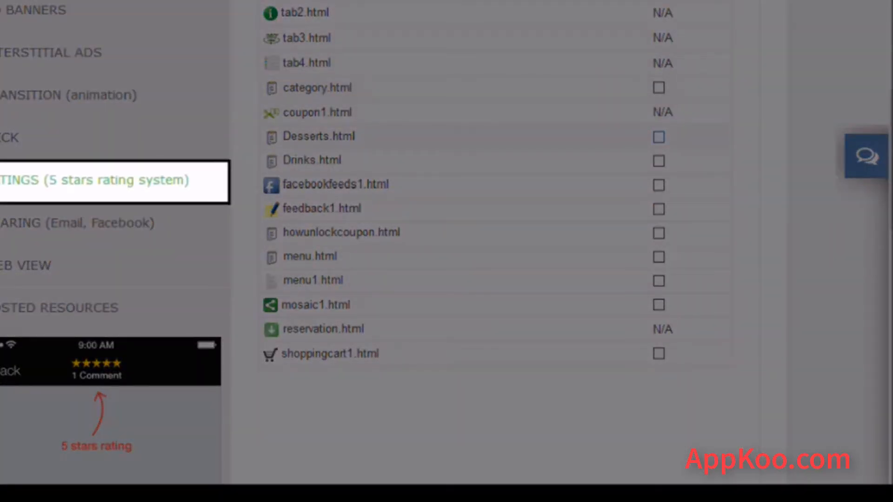
Enable the 5 stars rating system and the Email and Facebook sharing option for menu1.html.
left_click(658, 281)
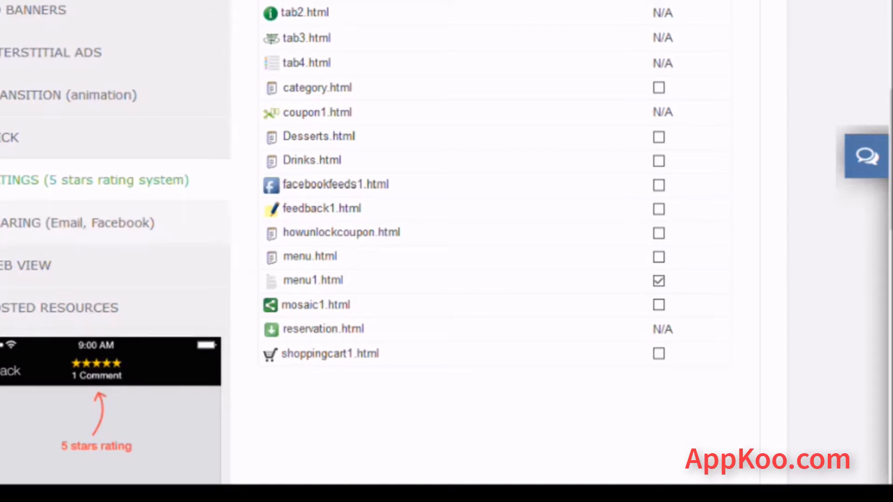
left_click(77, 223)
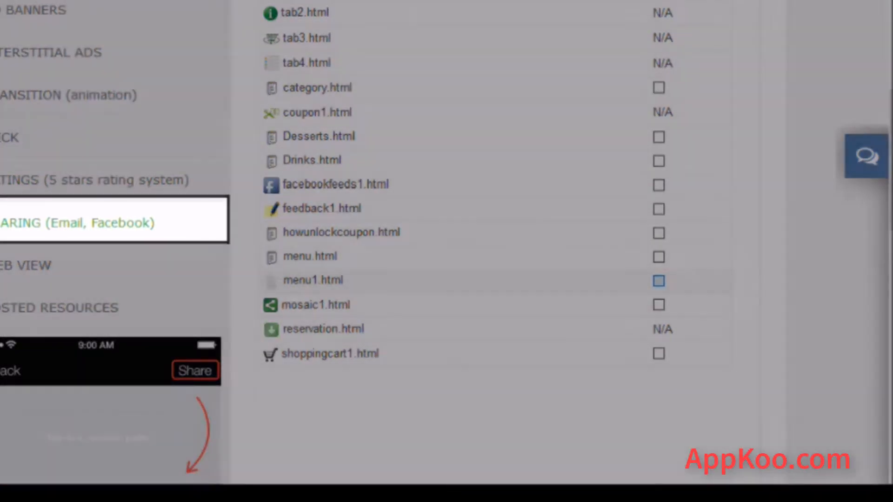
left_click(658, 281)
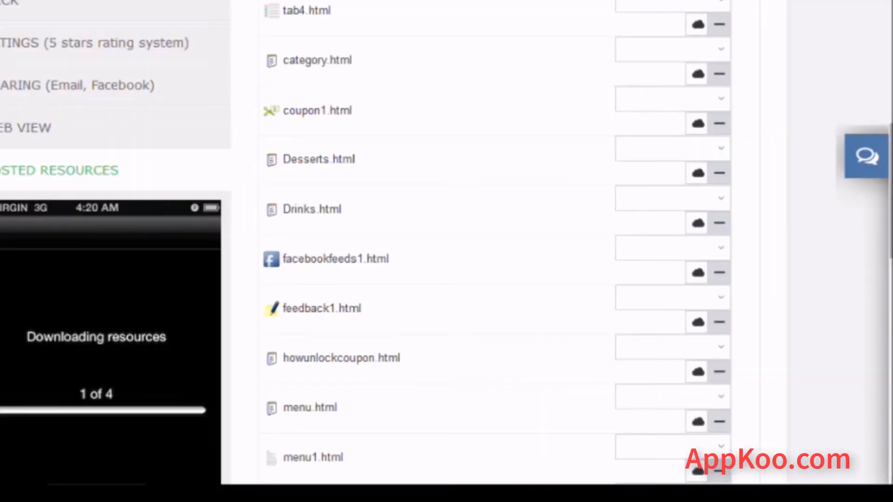
View the cloud resource files available for tab1.html in the hosted resources settings, then close the file browser.
scroll(447, 242, "up", 5)
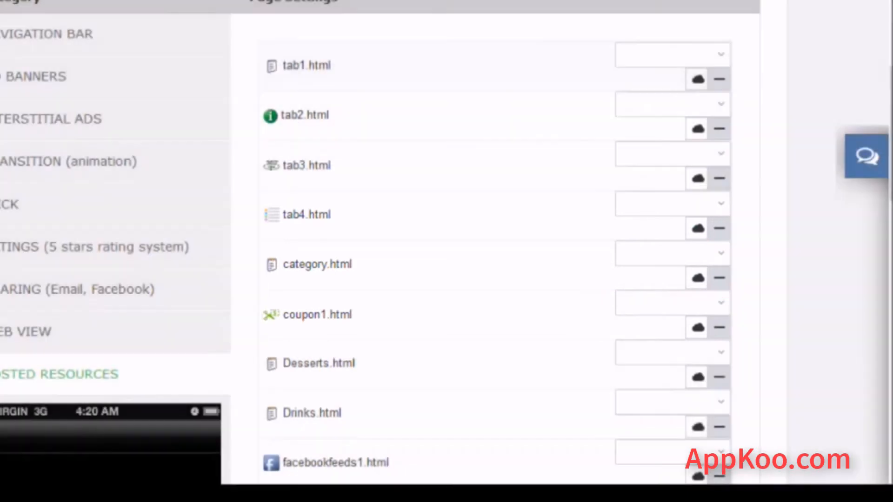
left_click(698, 79)
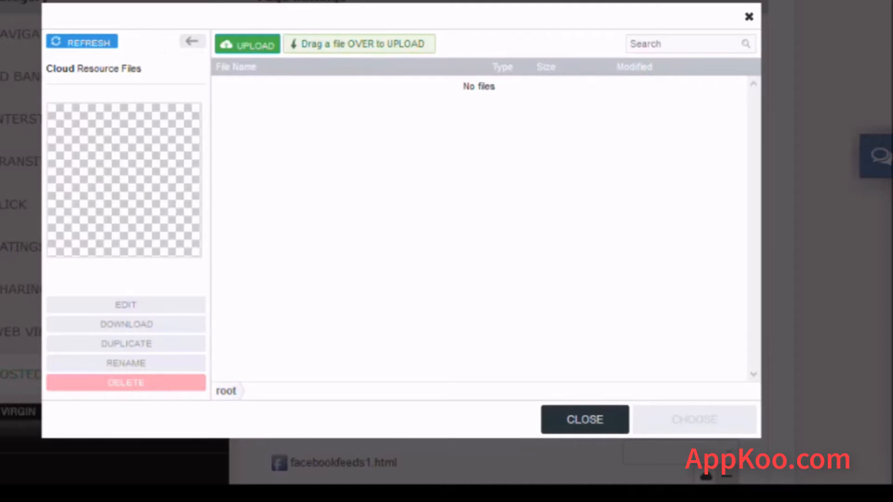
left_click(585, 420)
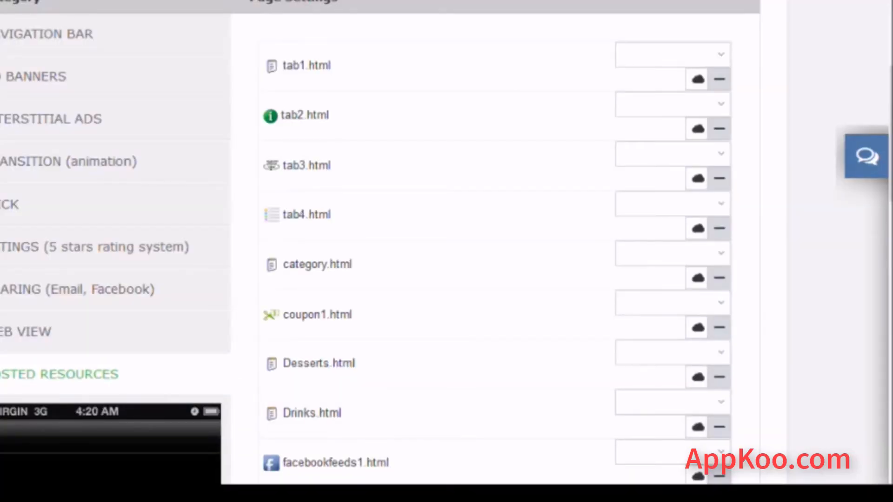
Finish the Page Settings and open the app's Google Play Properties from the dashboard.
scroll(446, 251, "down", 10)
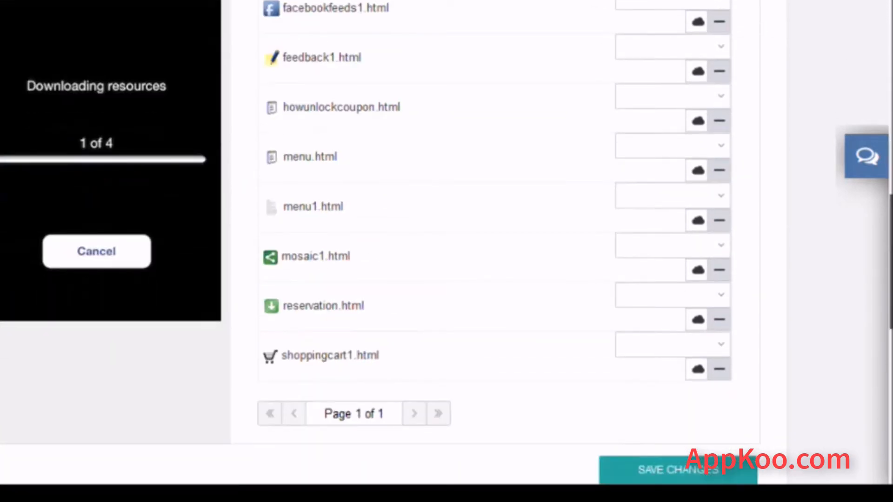
scroll(446, 233, "up", 1)
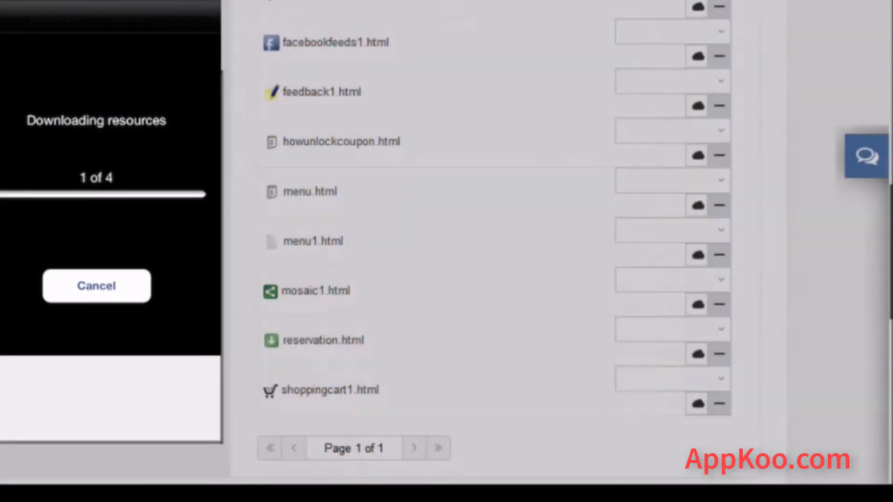
scroll(446, 251, "up", 11)
scroll(446, 251, "up", 4)
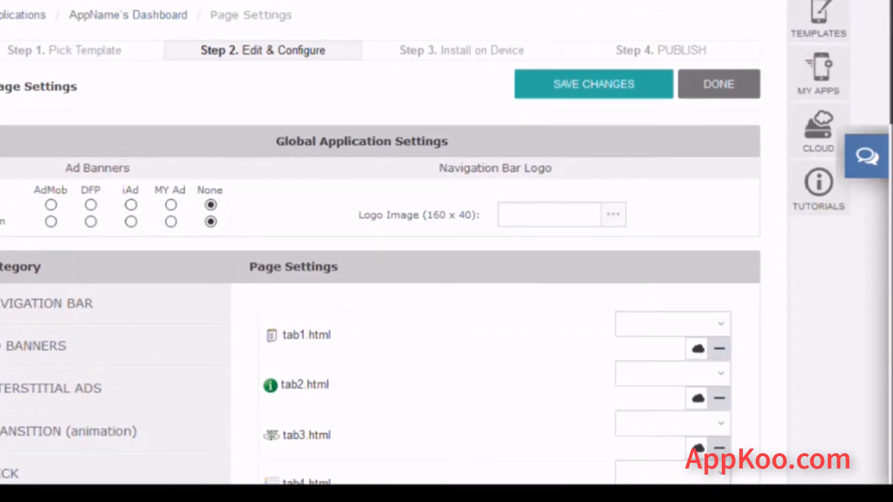
left_click(719, 84)
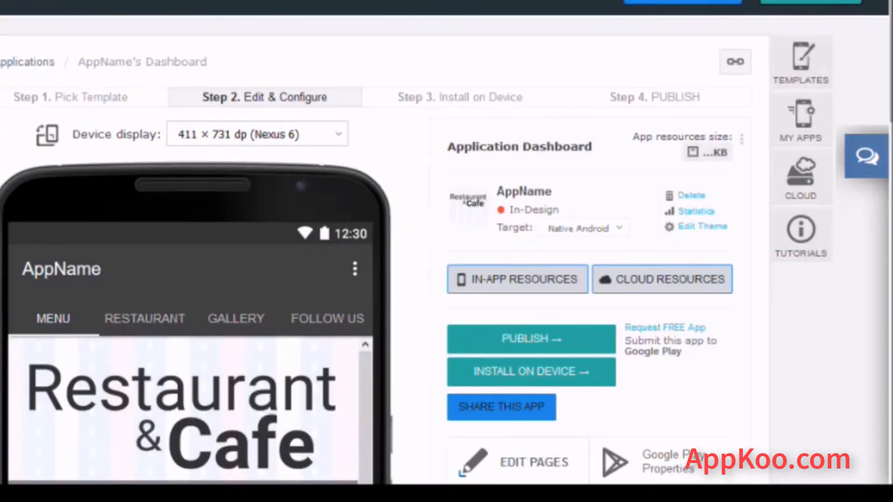
scroll(446, 251, "down", 5)
scroll(660, 132, "down", 2)
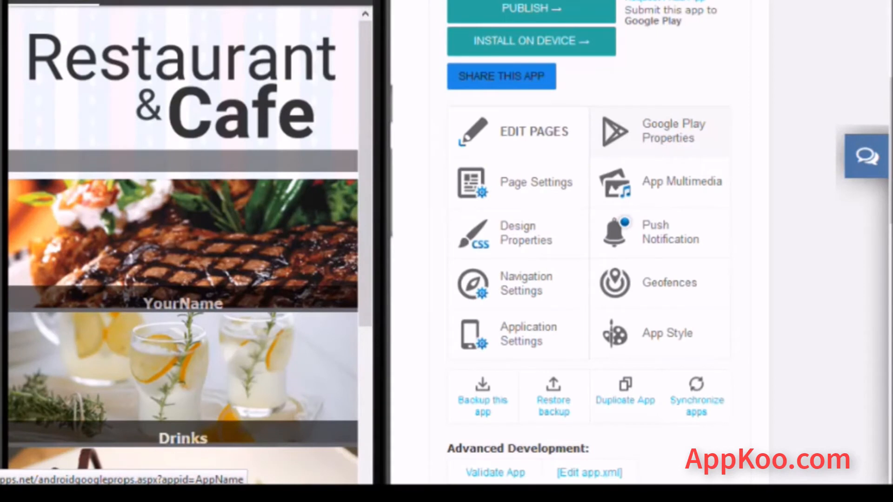
left_click(665, 131)
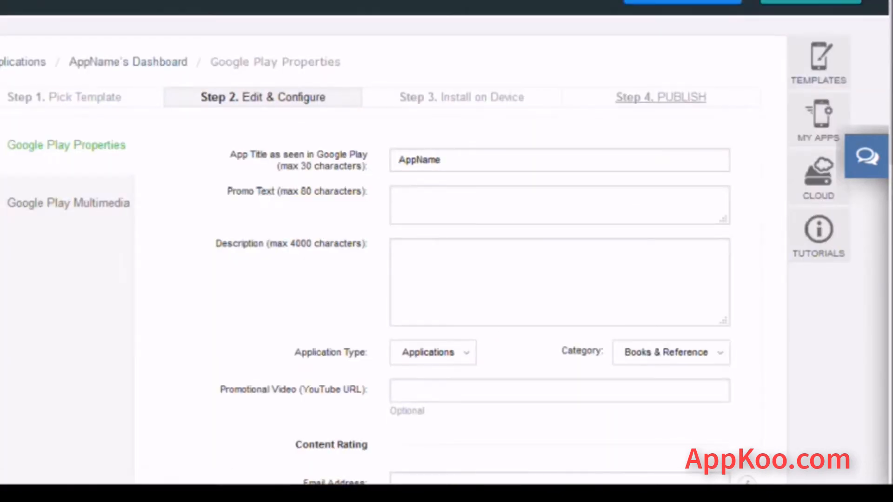
Set the app title as seen in Google Play to "Restaurant Name".
left_click_drag(891, 116, 890, 125)
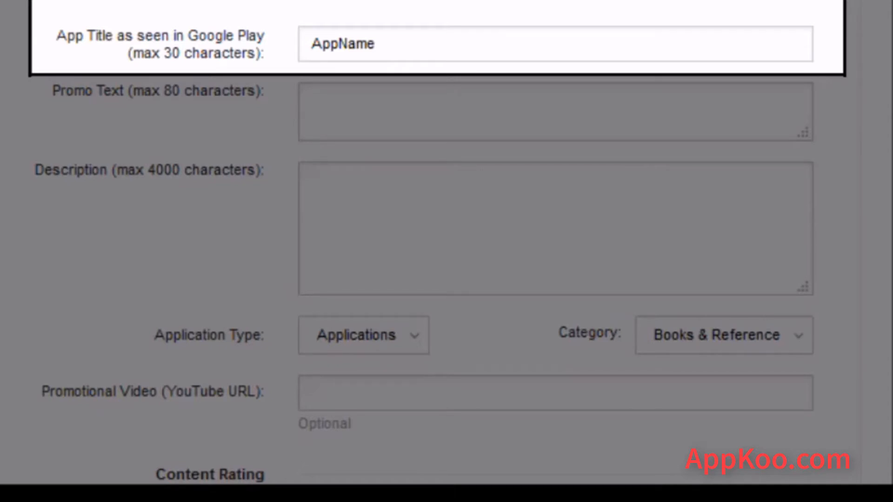
left_click(338, 43)
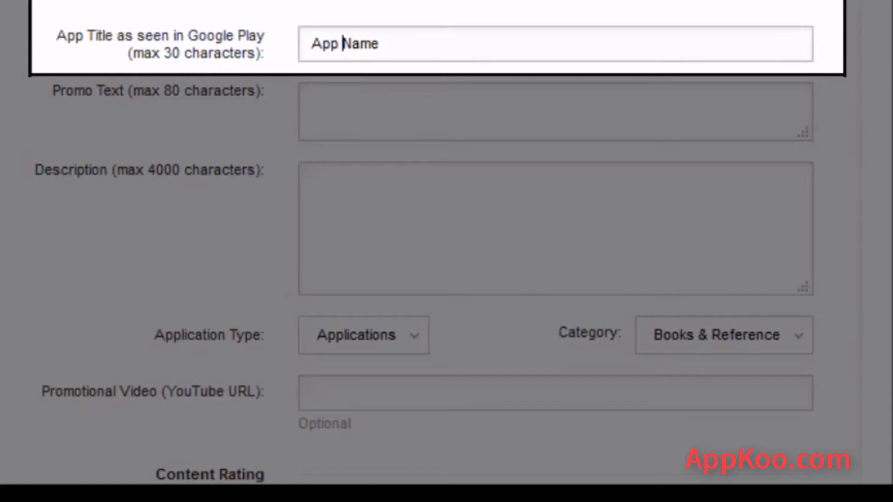
left_click(380, 43)
key("ctrl+a")
type("R")
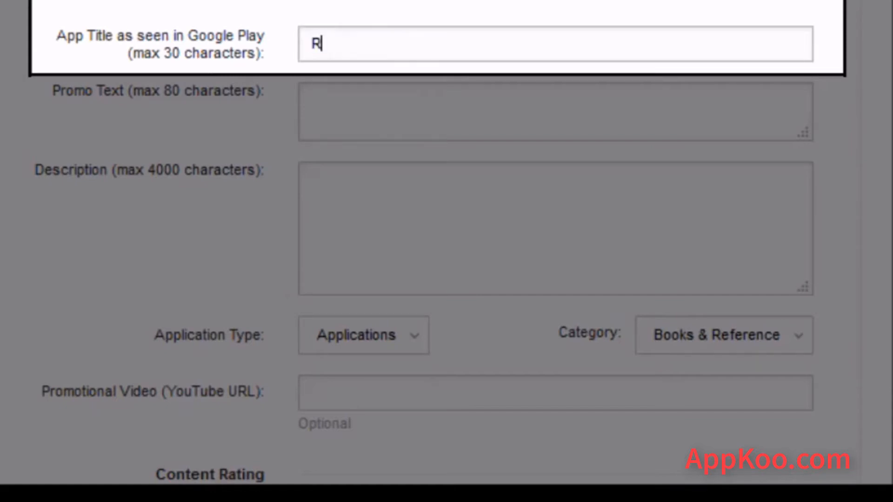
type("estaurant ")
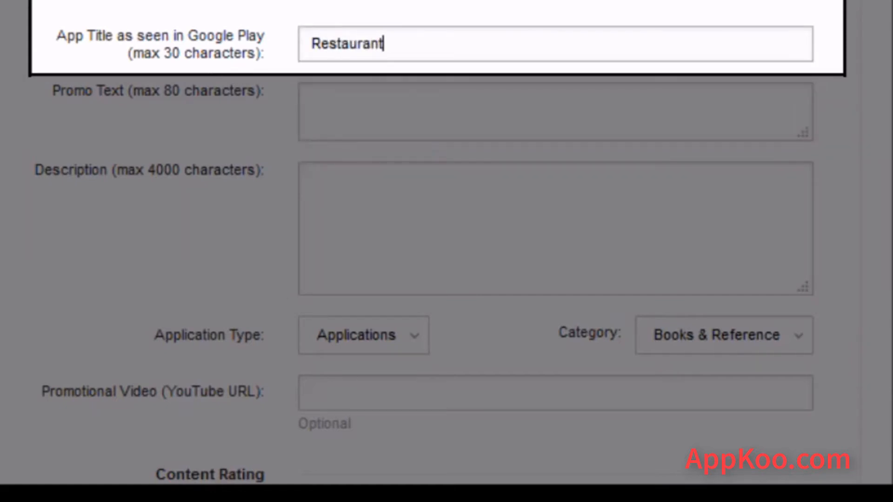
type("Name")
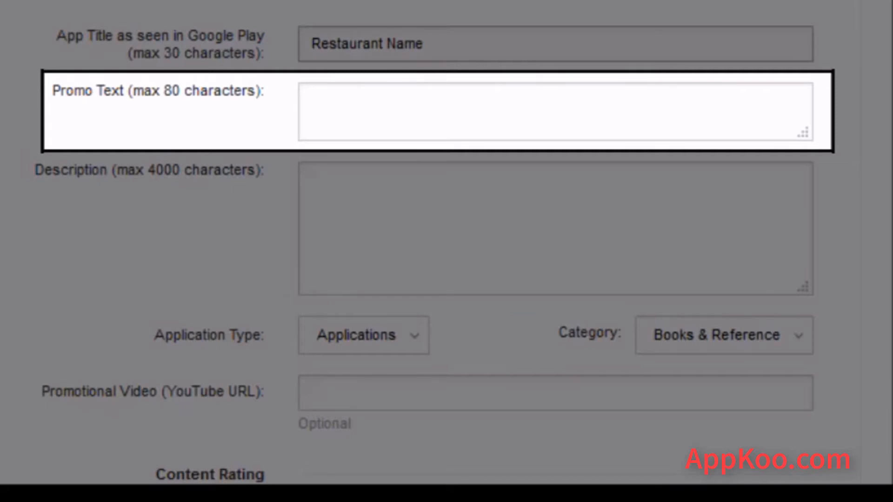
Enter "Promo text" as the app's promo text.
left_click(312, 100)
type("P")
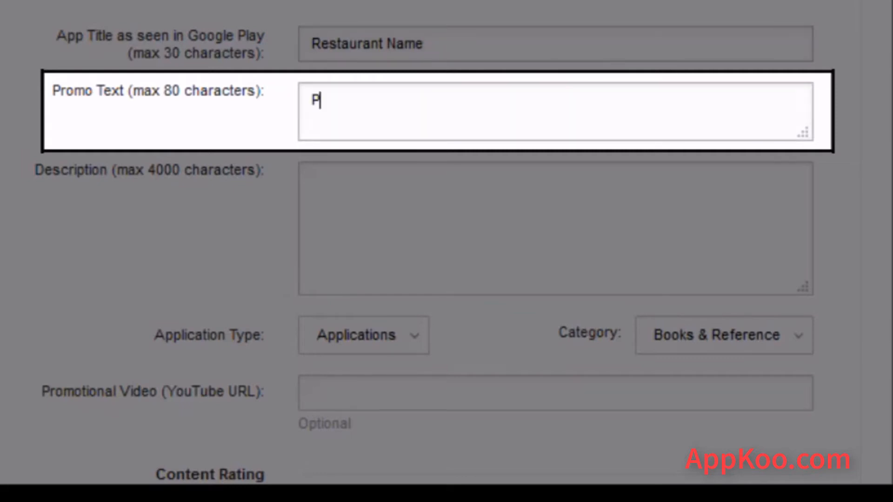
type("romo text")
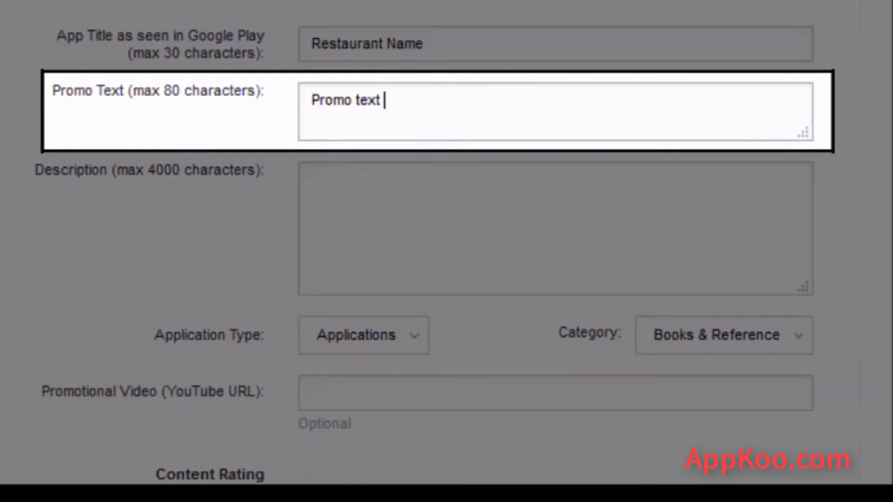
left_click(312, 180)
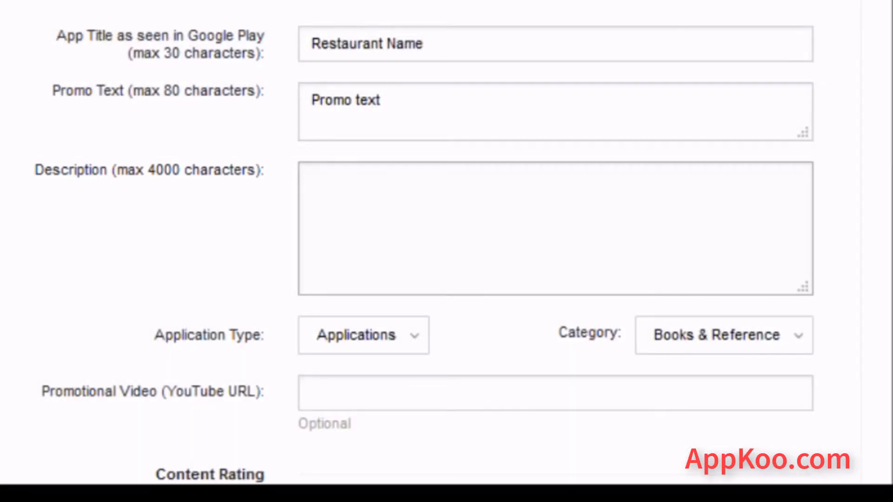
Set the app's Google Play category to Travel & Local.
scroll(447, 242, "down", 3)
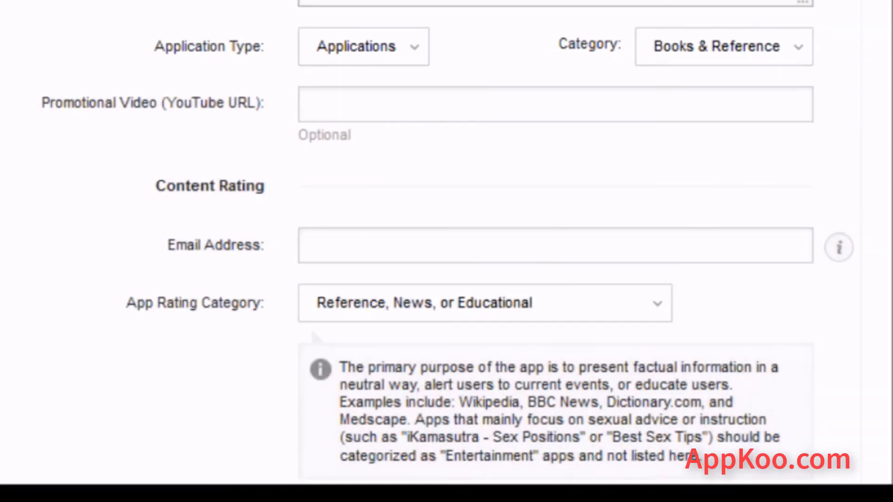
left_click(723, 46)
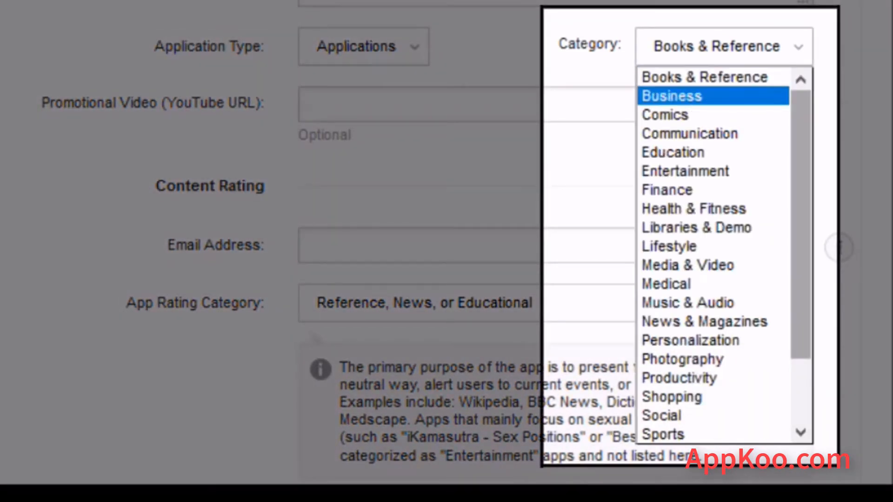
left_click_drag(801, 101, 801, 164)
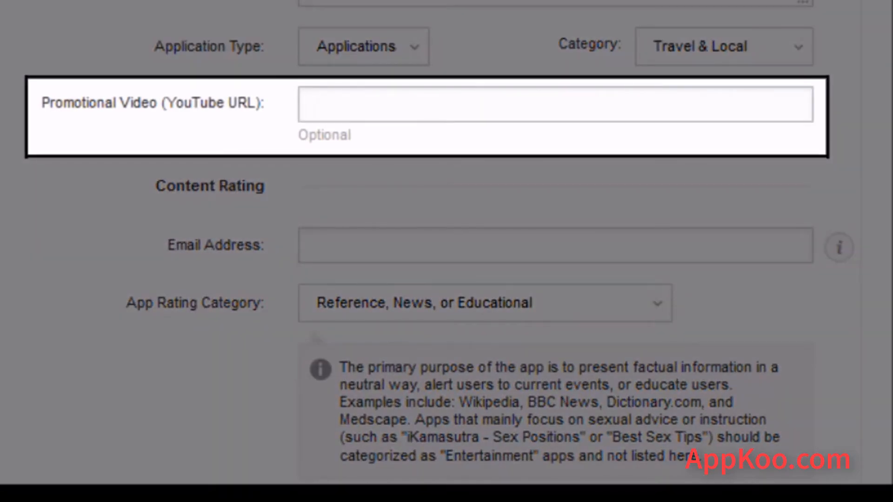
Examine the promotional video and content rating fields, and the icon, feature and promo graphics under Google Play Multimedia.
left_click_drag(165, 103, 224, 103)
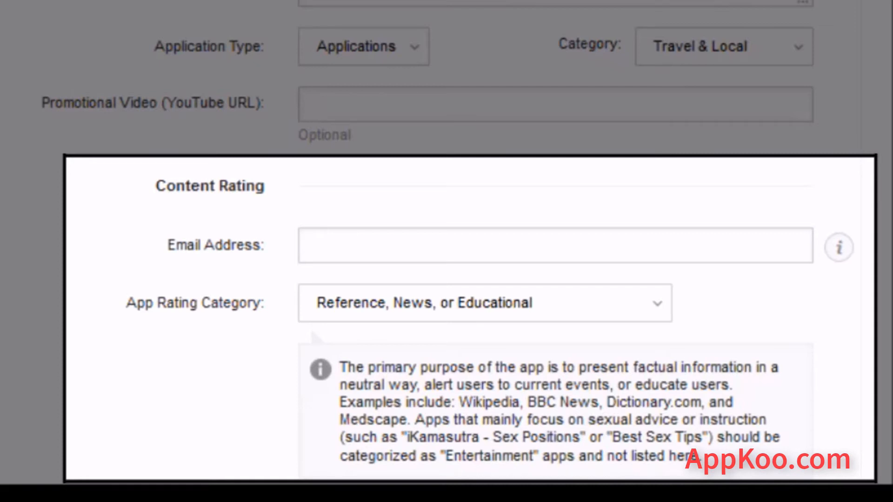
scroll(431, 246, "down", 3)
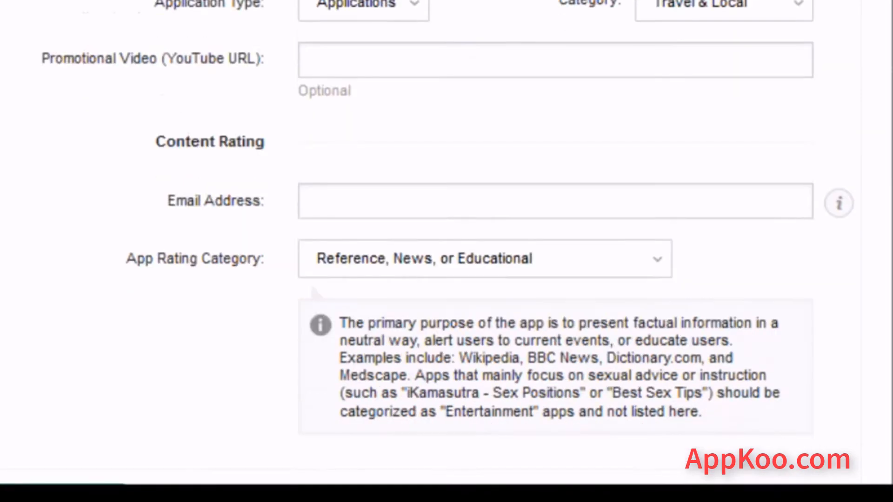
scroll(430, 246, "up", 2)
scroll(430, 246, "up", 5)
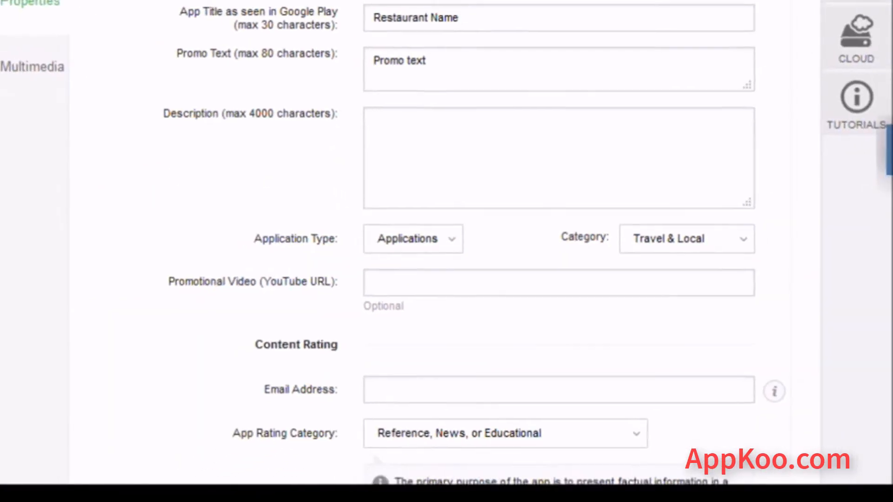
scroll(430, 245, "up", 1)
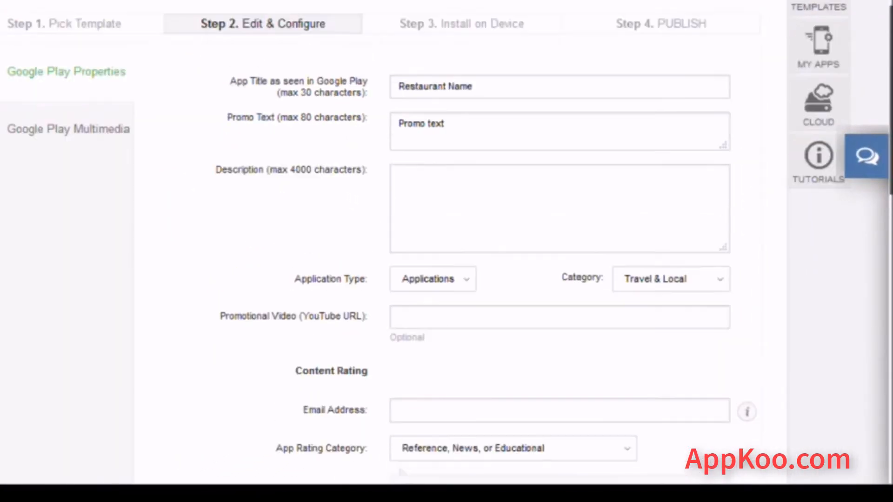
scroll(430, 246, "up", 1)
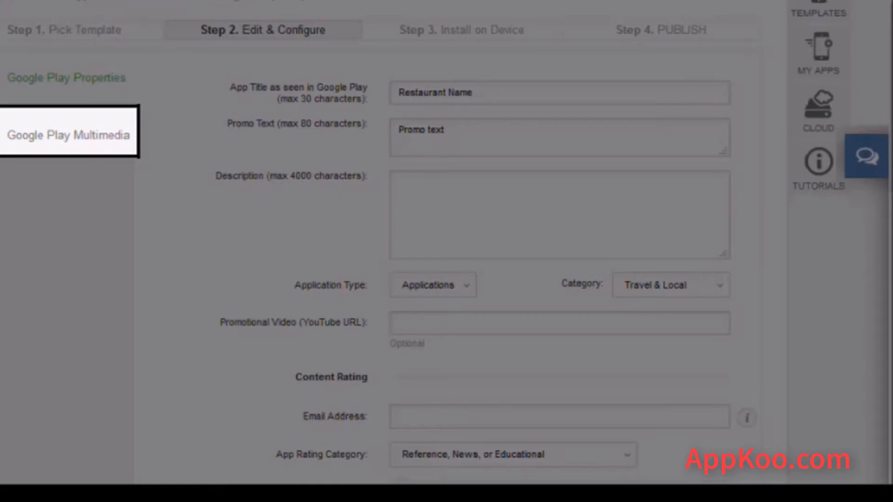
left_click(68, 134)
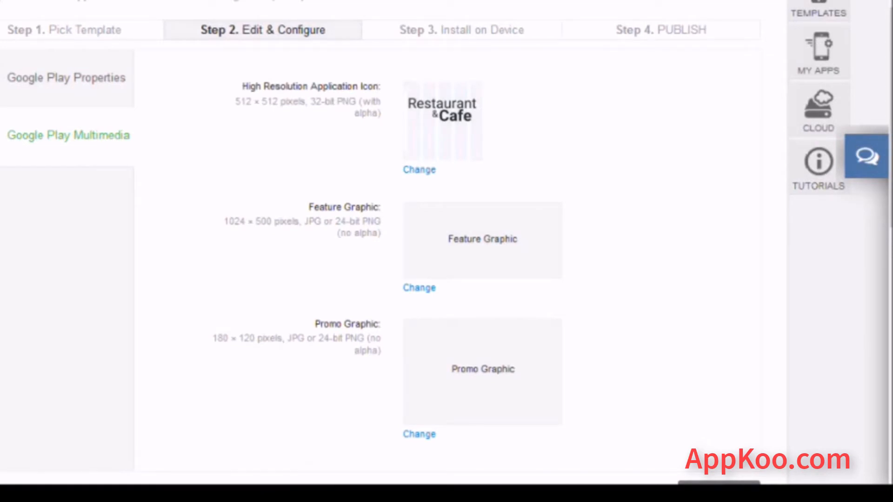
scroll(447, 242, "down", 1)
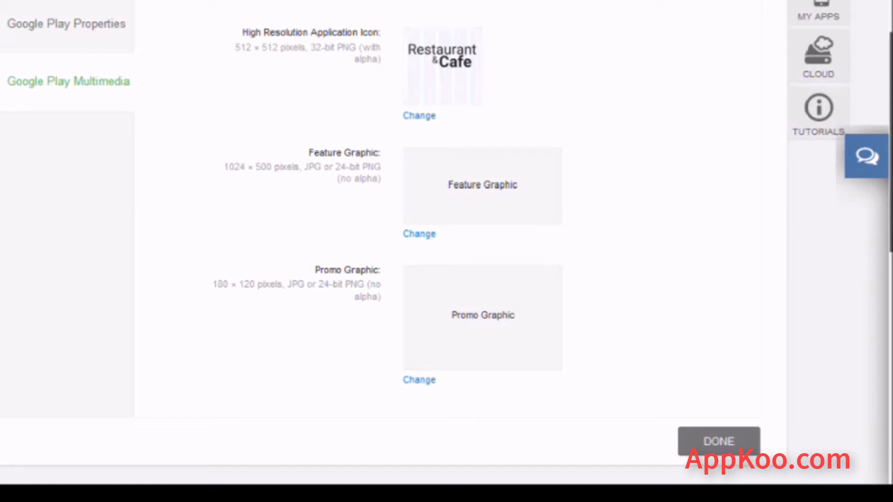
scroll(447, 242, "down", 1)
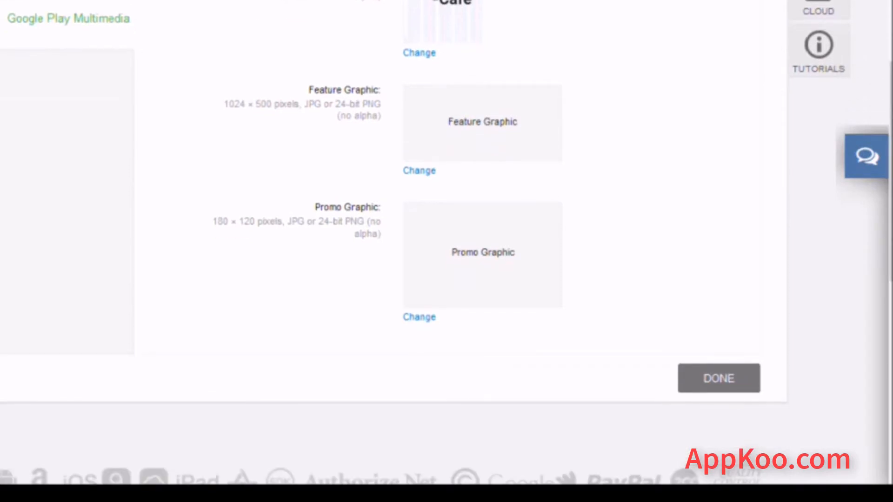
Finish the Google Play settings and open App Multimedia from the dashboard to view the application icons.
left_click(719, 378)
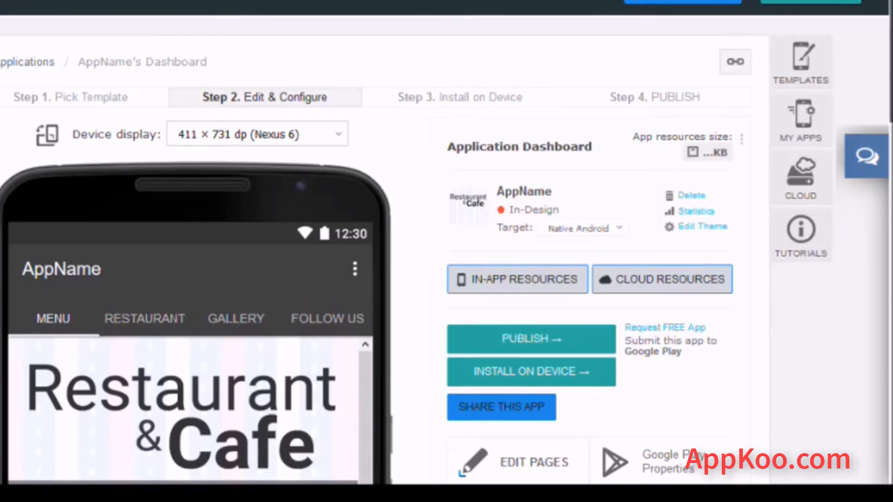
left_click_drag(891, 69, 891, 174)
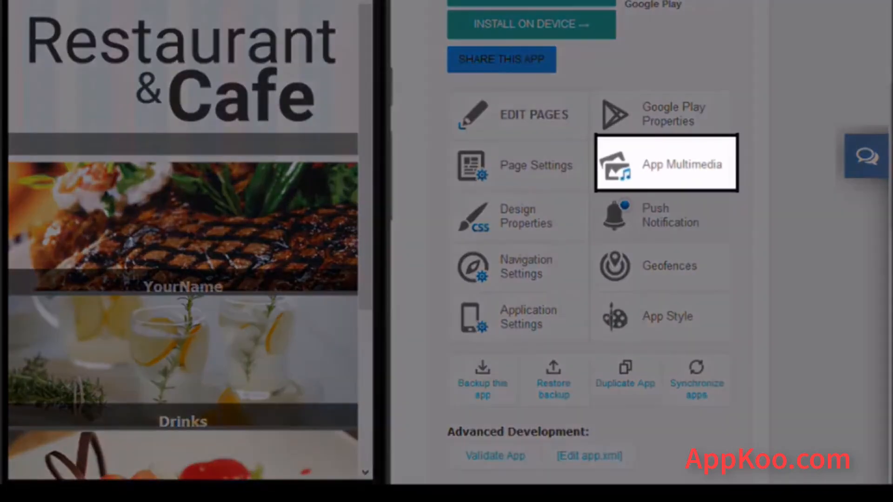
left_click(667, 164)
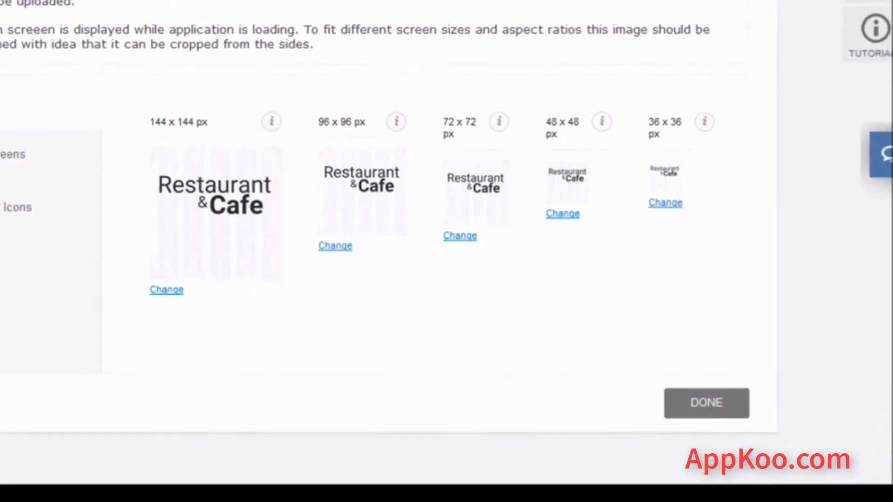
scroll(447, 251, "down", 1)
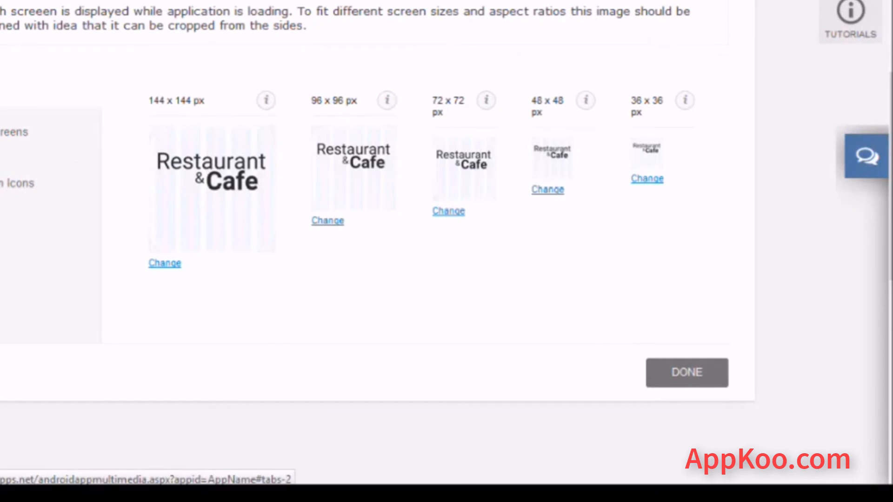
Look through the splash screen image and the icons section below it in App Multimedia.
left_click(13, 132)
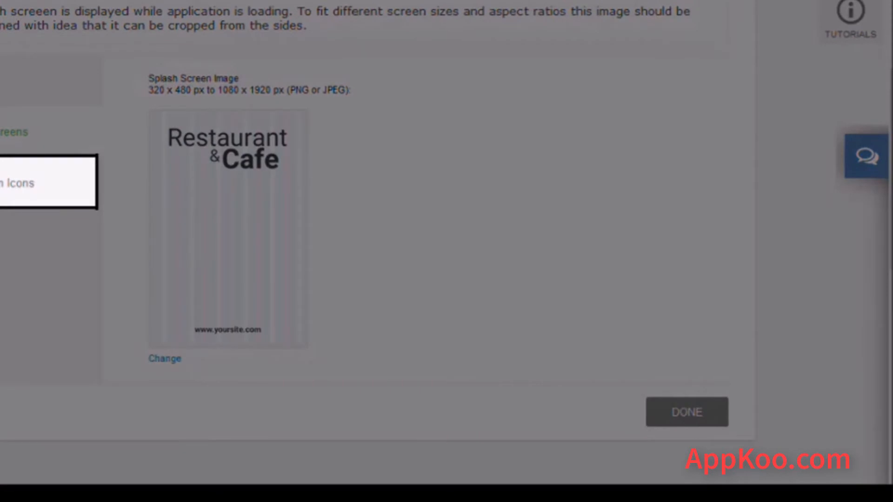
left_click(17, 184)
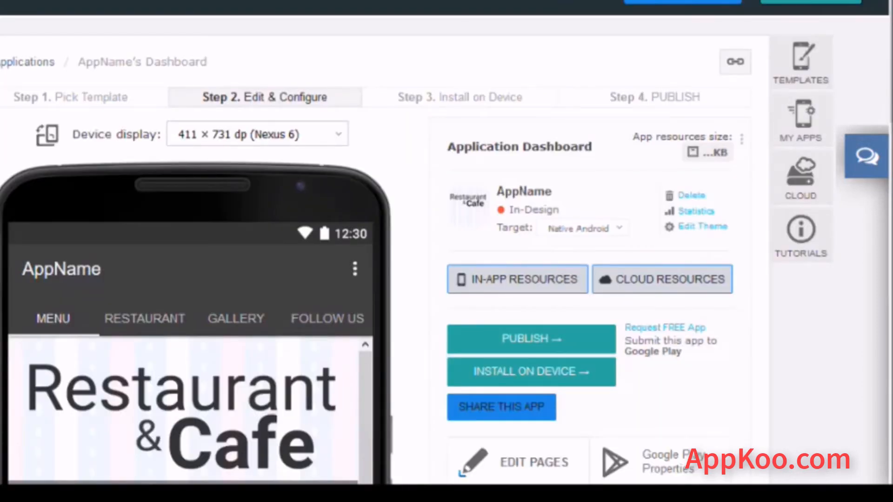
Open Push Notification for the app and attach the local resource image sundaes.jpg to the notification message.
scroll(447, 241, "down", 5)
scroll(447, 242, "down", 3)
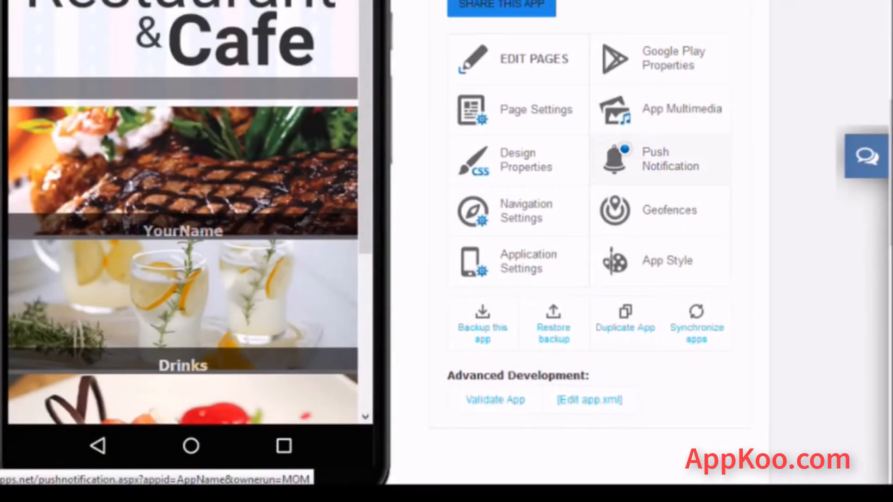
left_click(660, 159)
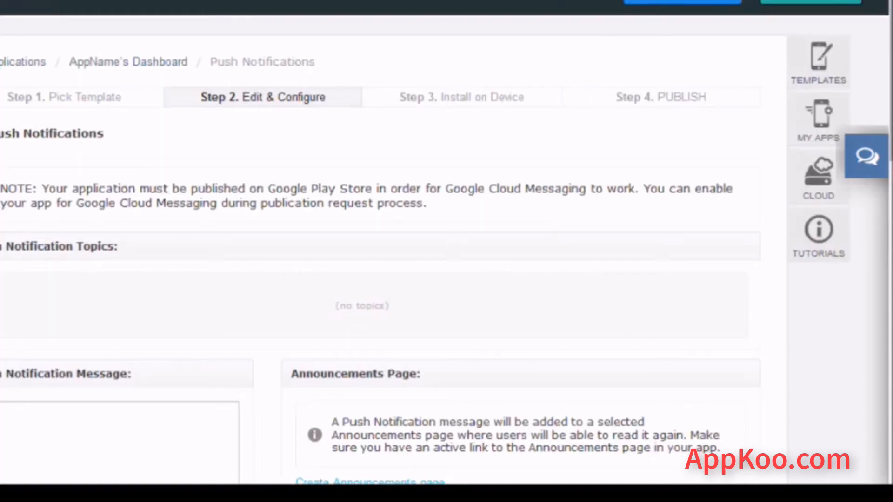
scroll(447, 251, "down", 7)
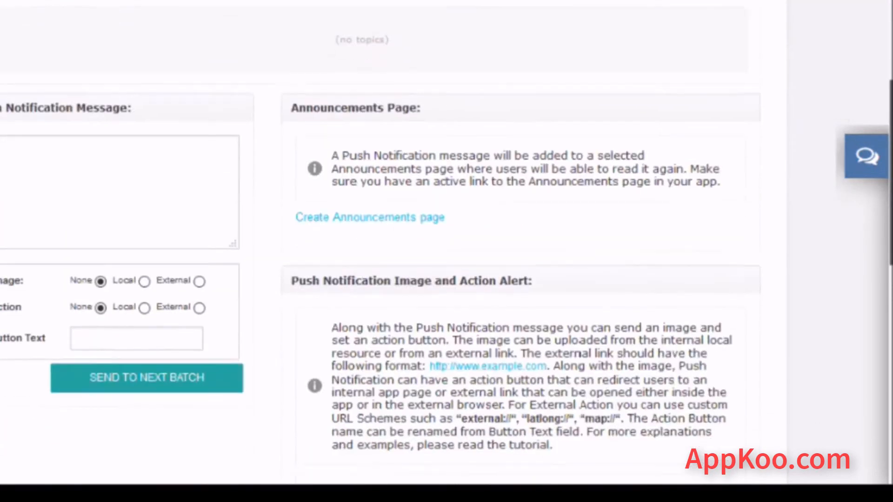
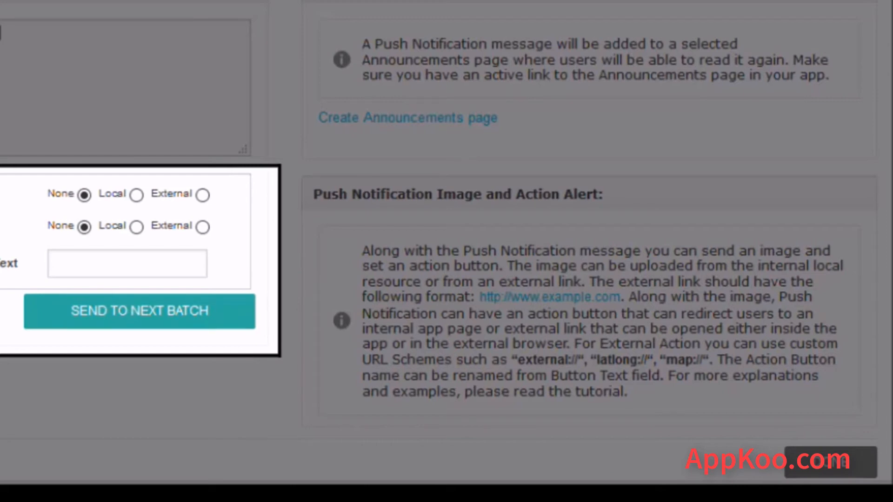
left_click(136, 195)
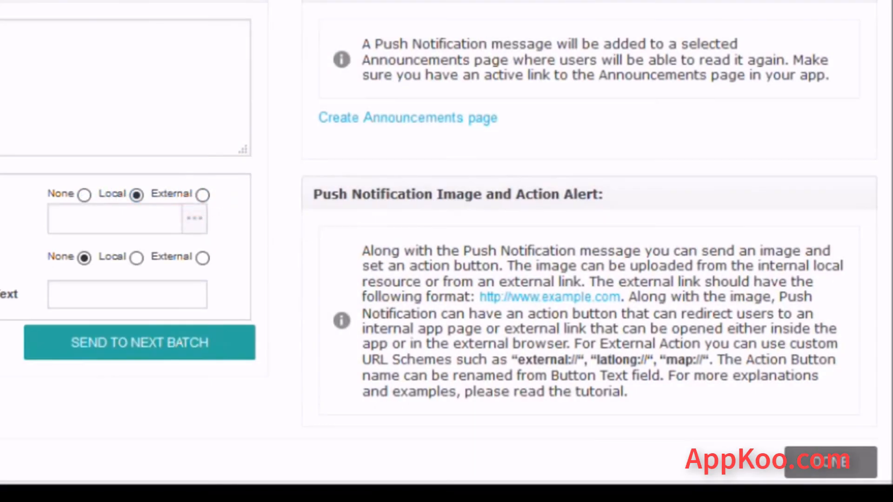
left_click(194, 218)
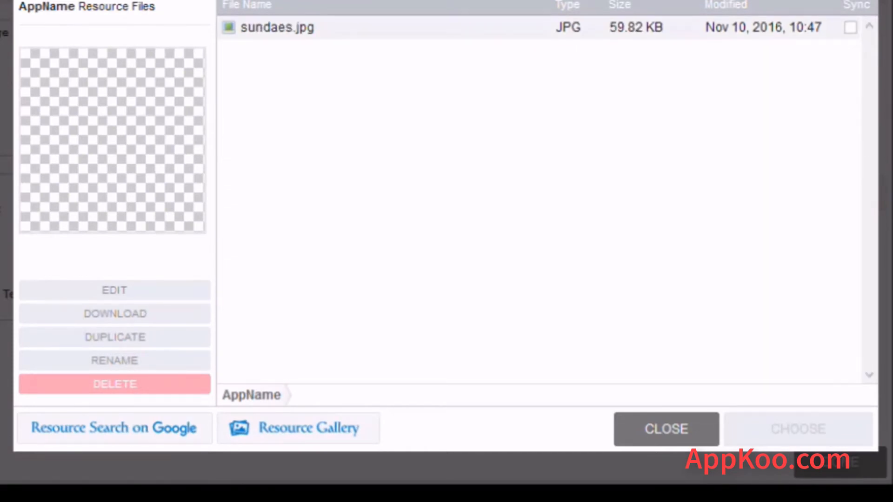
left_click(278, 27)
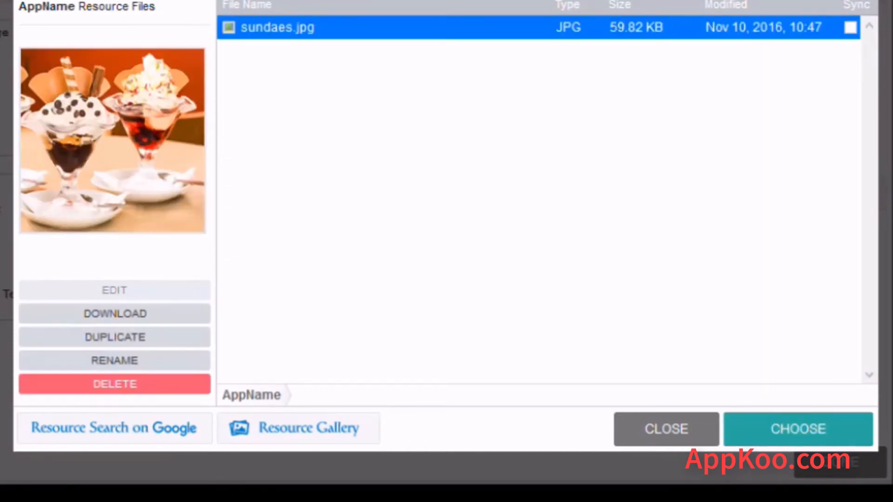
left_click(798, 428)
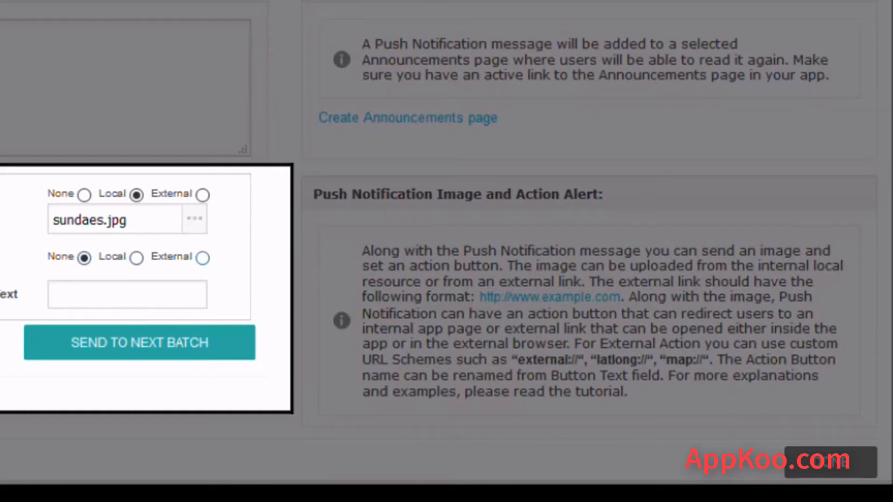
Set the push notification's action to External with the link "url" and the button text "Go!".
left_click(202, 258)
left_click(127, 281)
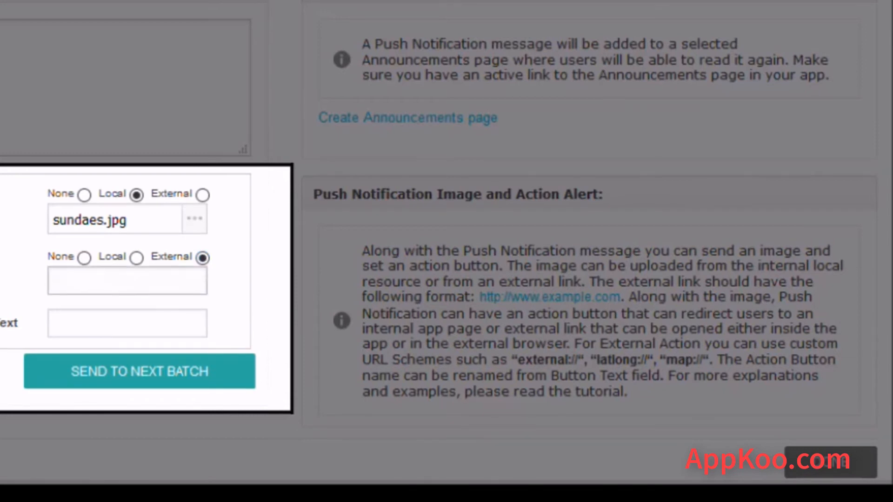
type("u")
key("BackSpace")
type("url")
left_click(127, 324)
type("Go")
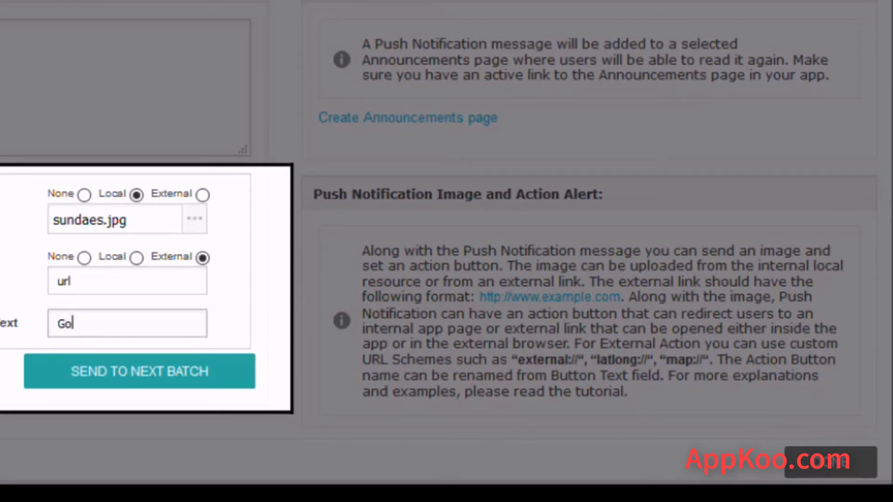
type("!")
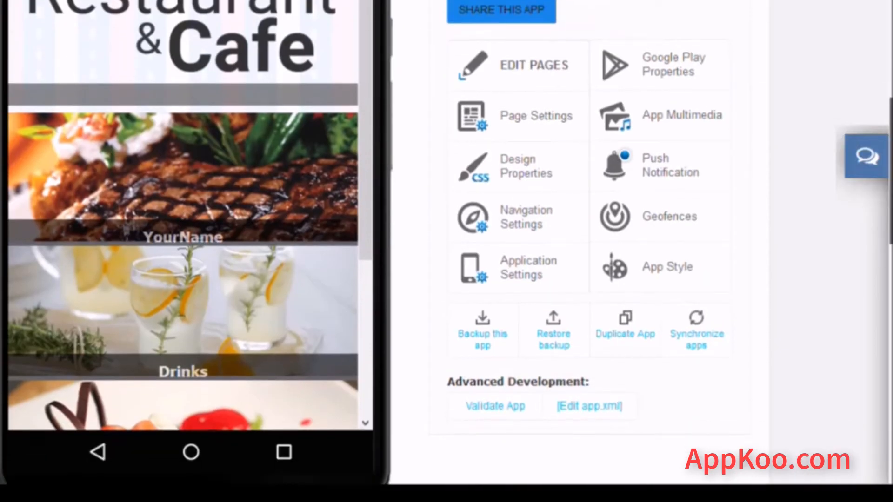
Open Navigation Settings and examine the navigation types and the standard tabs' text, icon, duplicate and reorder options.
scroll(447, 232, "down", 2)
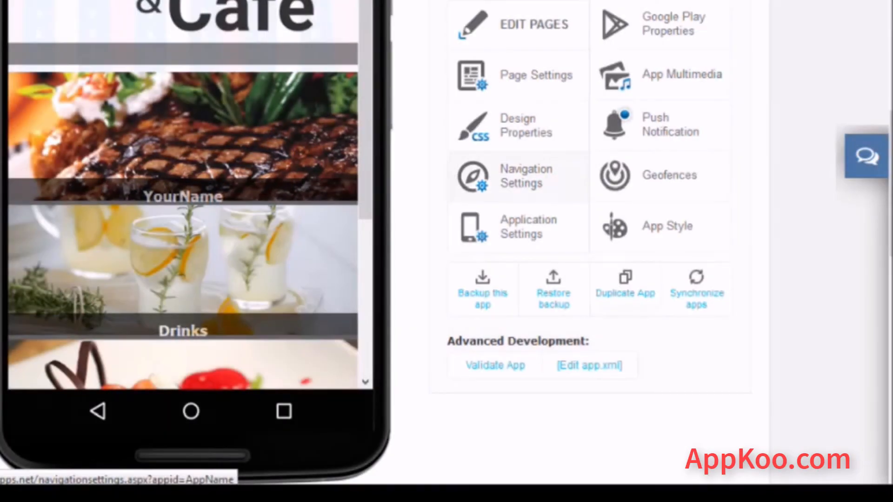
left_click(520, 176)
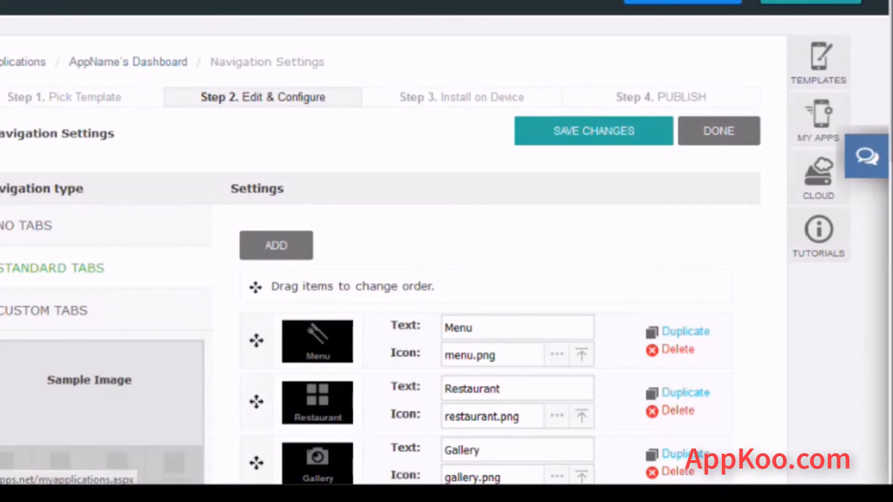
scroll(446, 251, "down", 3)
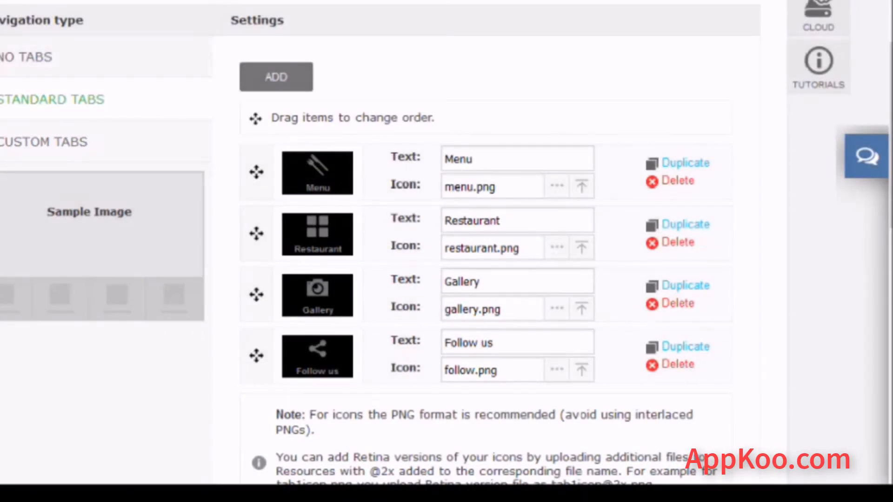
left_click(26, 57)
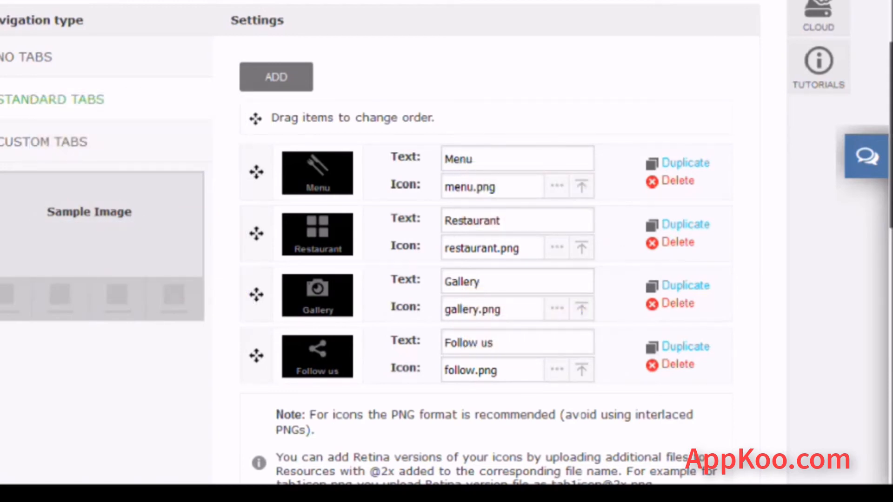
scroll(419, 232, "down", 2)
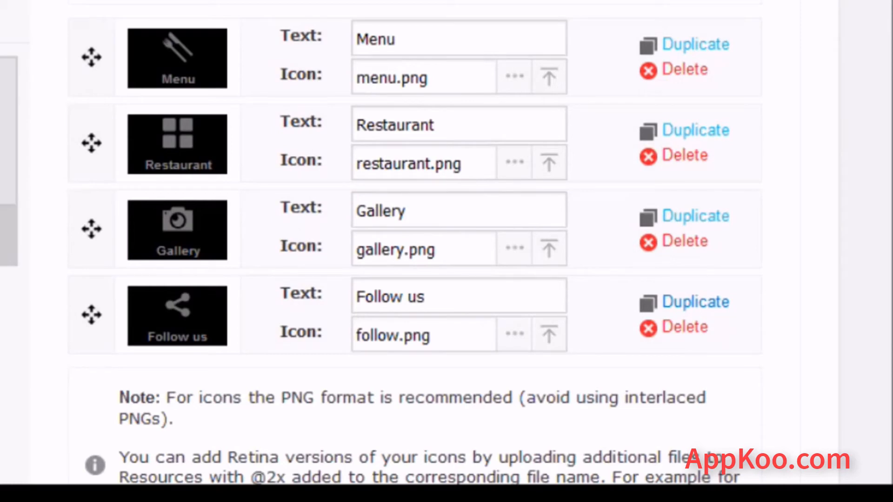
left_click(696, 303)
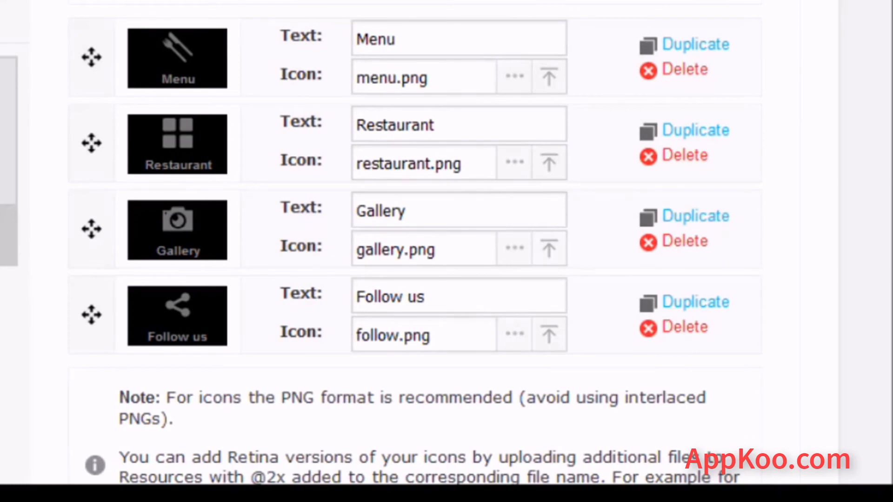
left_click_drag(92, 315, 83, 196)
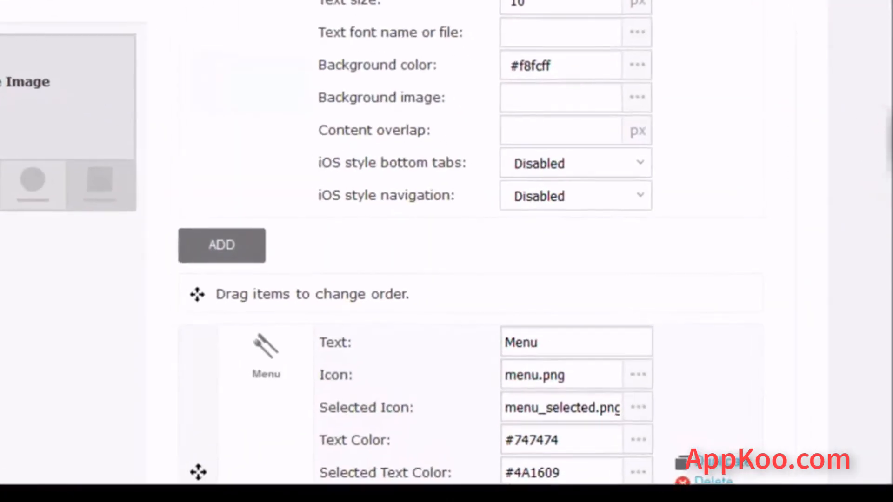
Examine the general custom tabs settings and the icon, color and background options of each tab, and return to the dashboard.
scroll(455, 260, "down", 5)
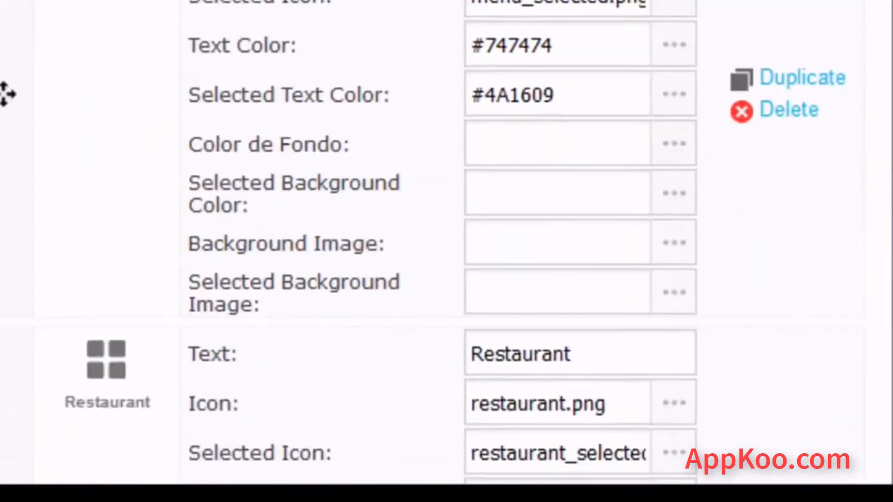
scroll(454, 261, "down", 8)
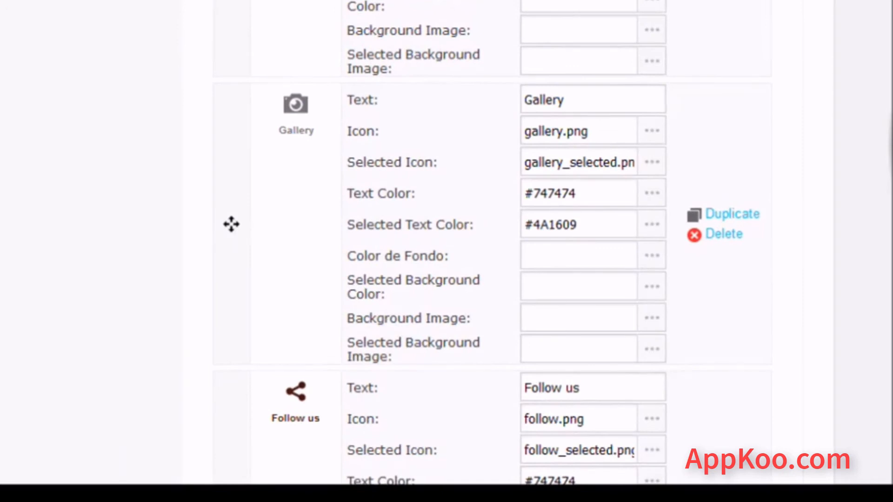
scroll(447, 251, "up", 15)
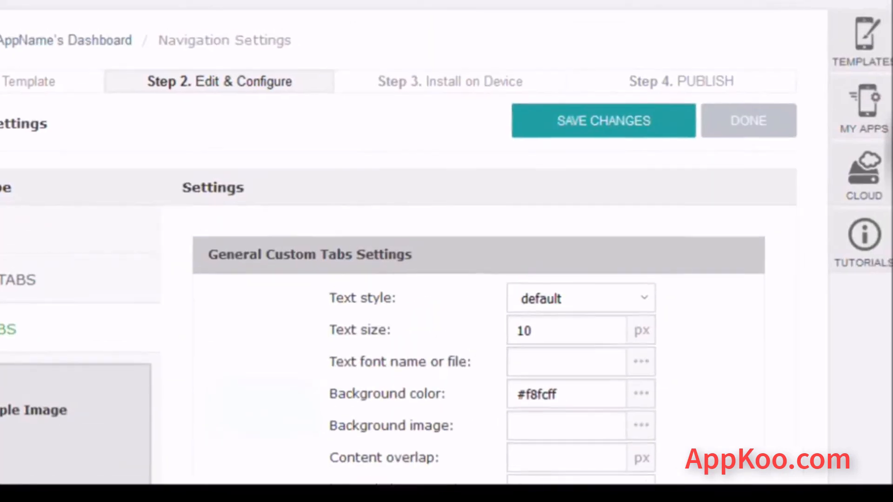
left_click(637, 194)
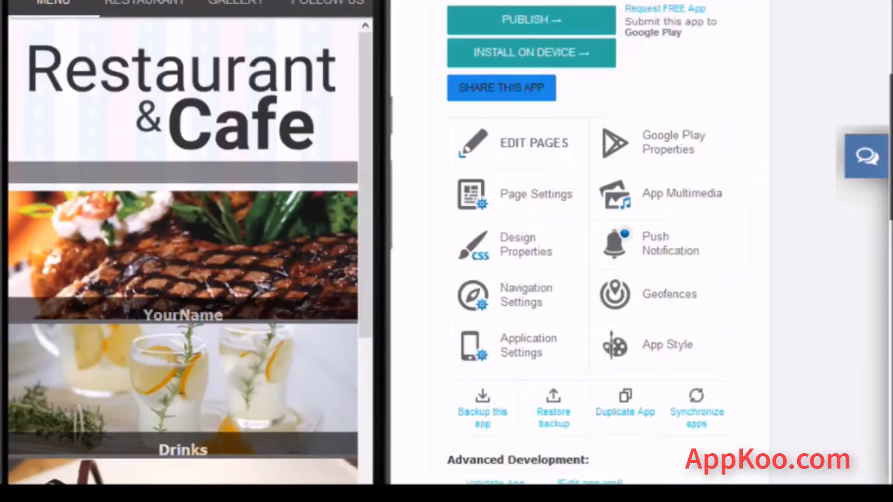
Open Application Settings and examine the platform specific options for licensing, install location, Google Maps key and page scaling.
scroll(447, 251, "down", 2)
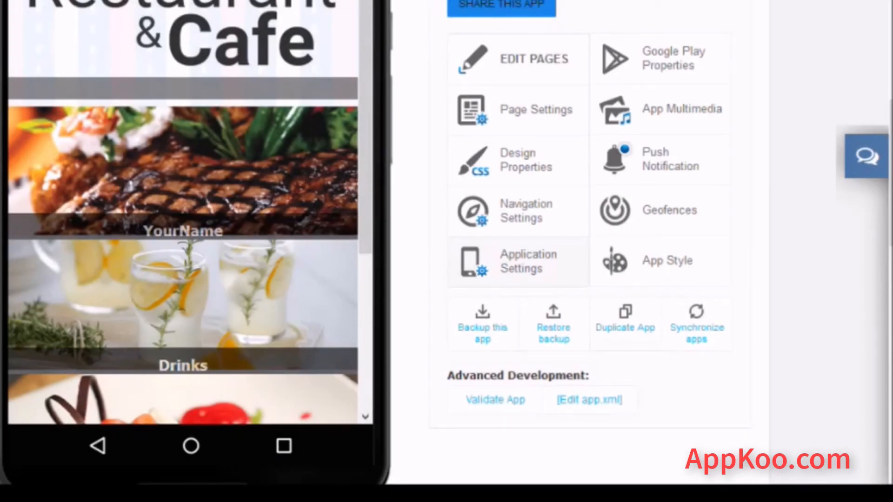
left_click(519, 261)
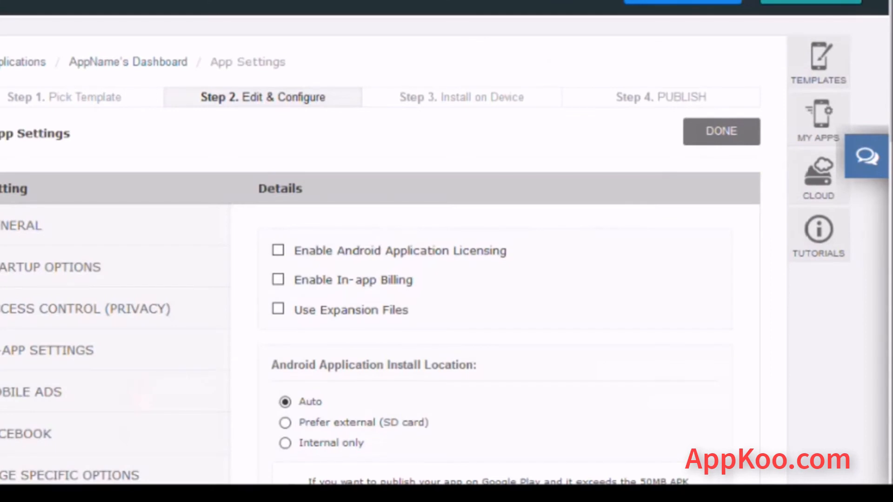
scroll(446, 251, "down", 4)
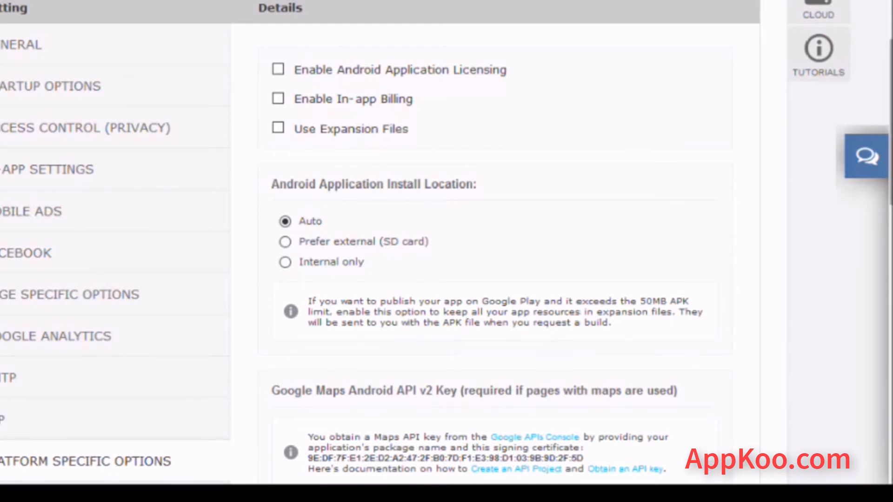
scroll(447, 251, "down", 1)
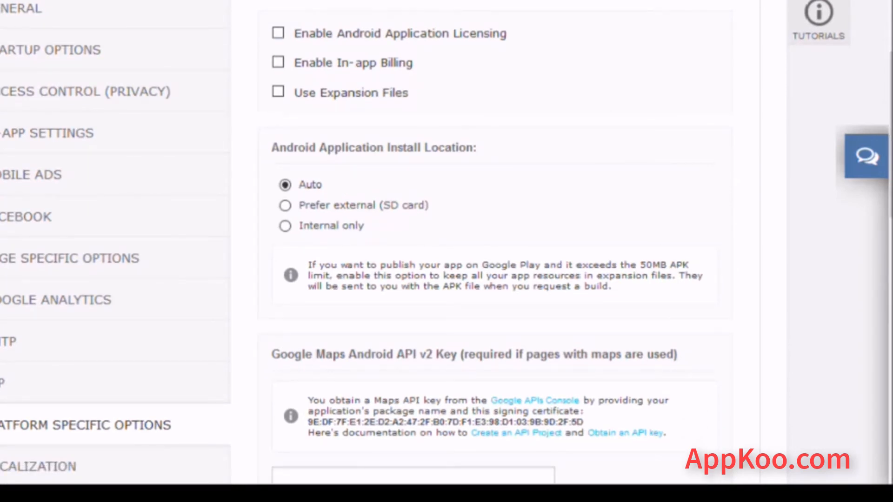
scroll(446, 251, "down", 5)
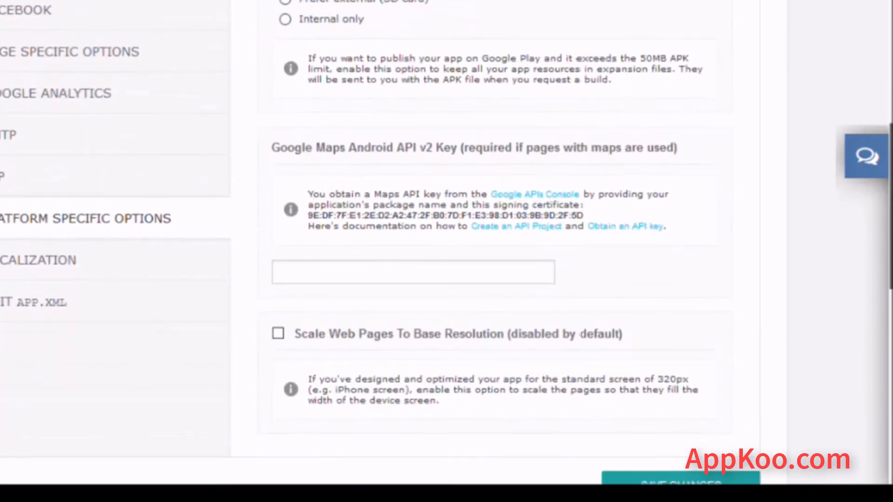
scroll(446, 251, "up", 5)
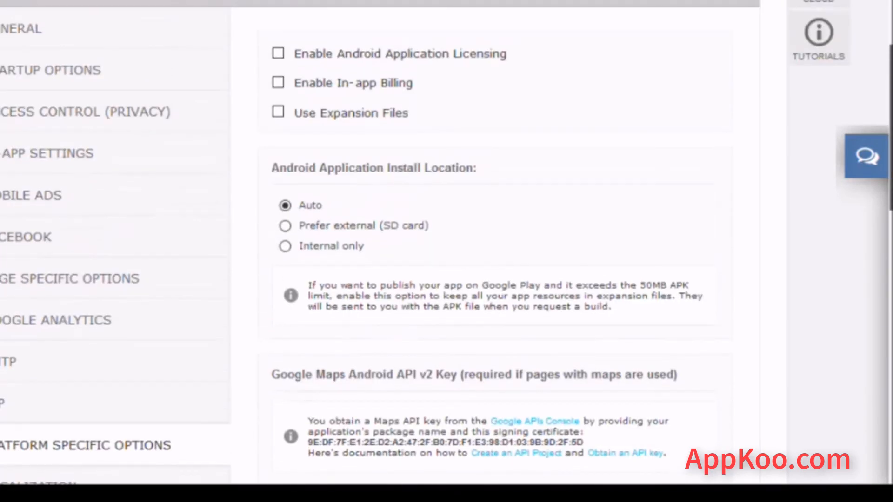
Review the Startup Options and the General settings for app rotation, external site zoom and share link.
left_click(73, 70)
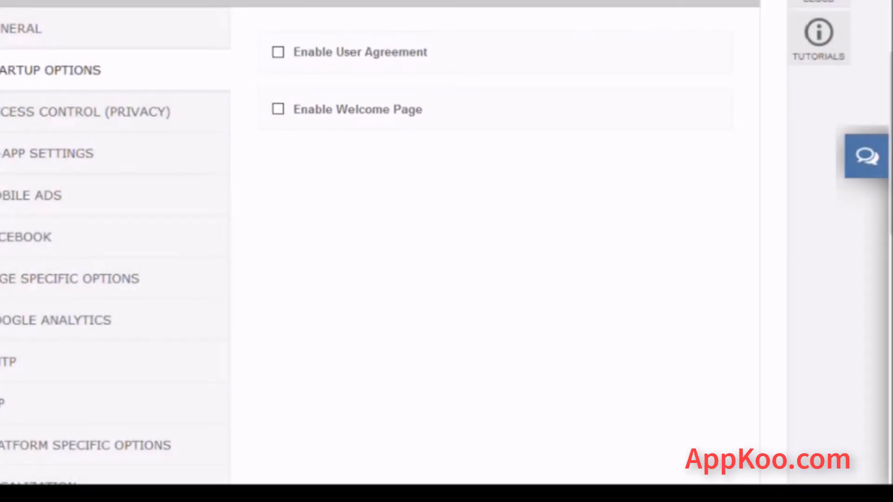
left_click(21, 29)
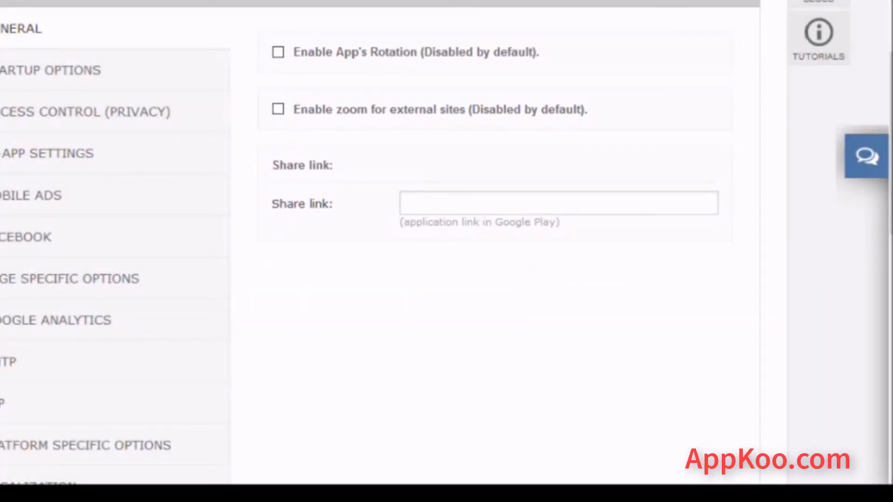
Allow restricted access under Access Control (Privacy) and open the in-app settings.
left_click(85, 113)
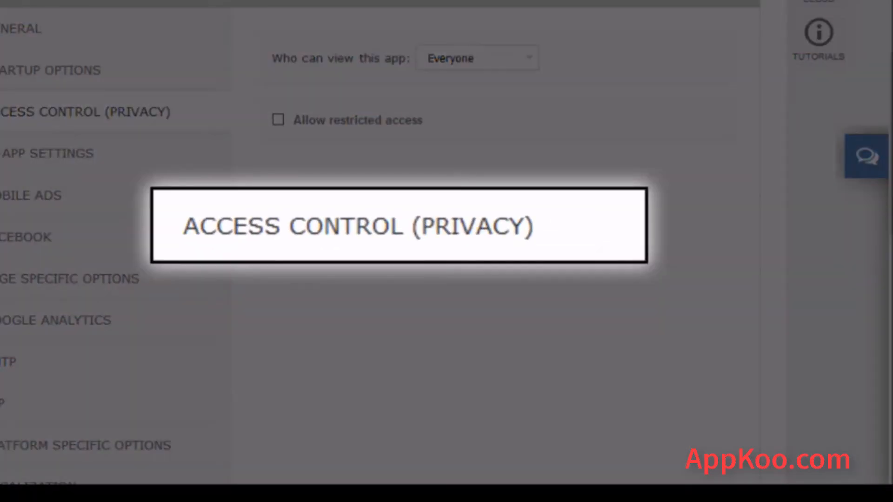
left_click(278, 120)
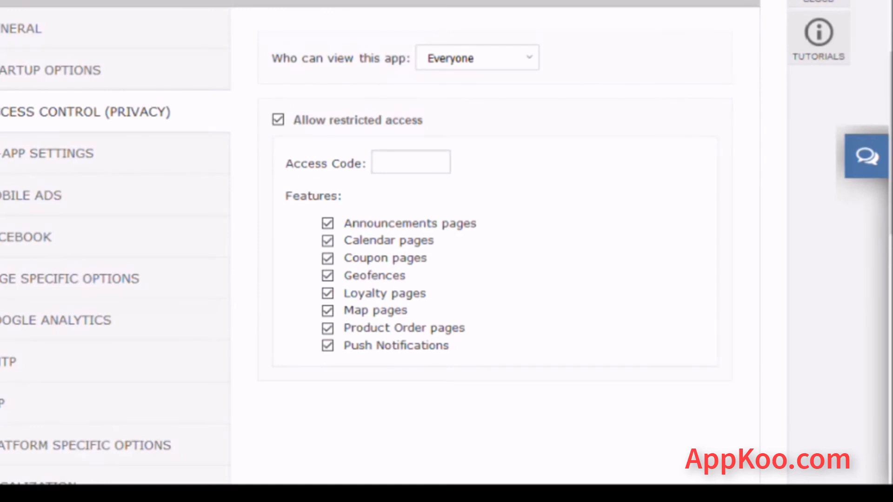
left_click(49, 153)
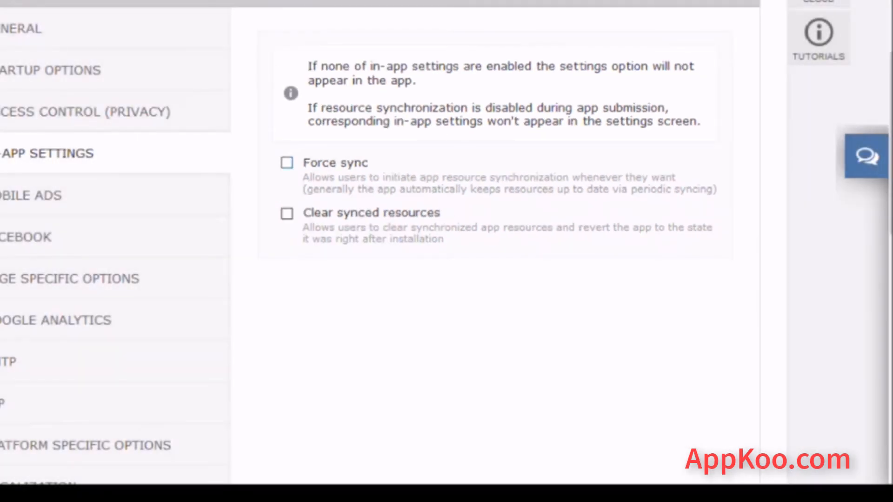
Review the Mobile Ads settings for Pollfish, AdMob, DFP and the My Ads refresh rate.
left_click(30, 195)
left_click(714, 110)
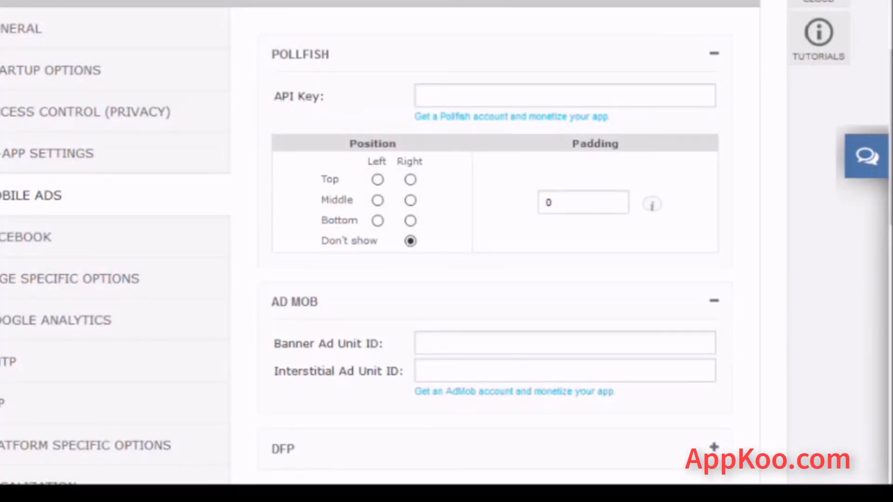
scroll(447, 242, "down", 6)
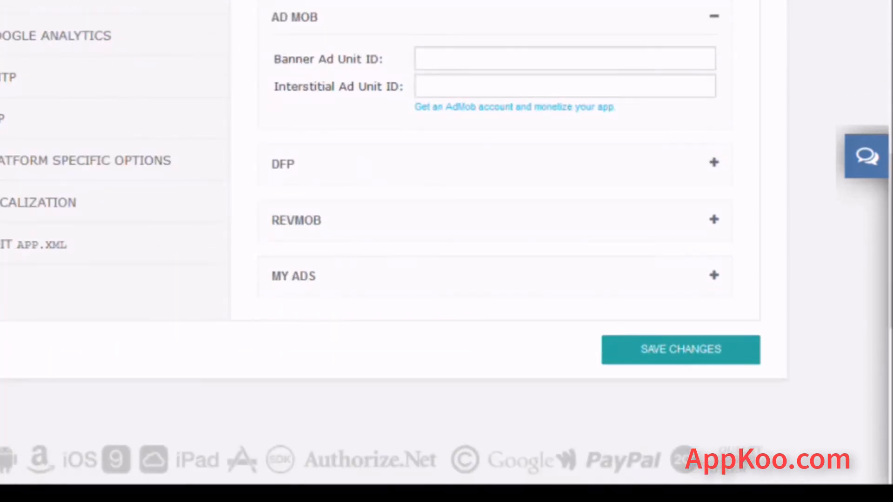
left_click(714, 162)
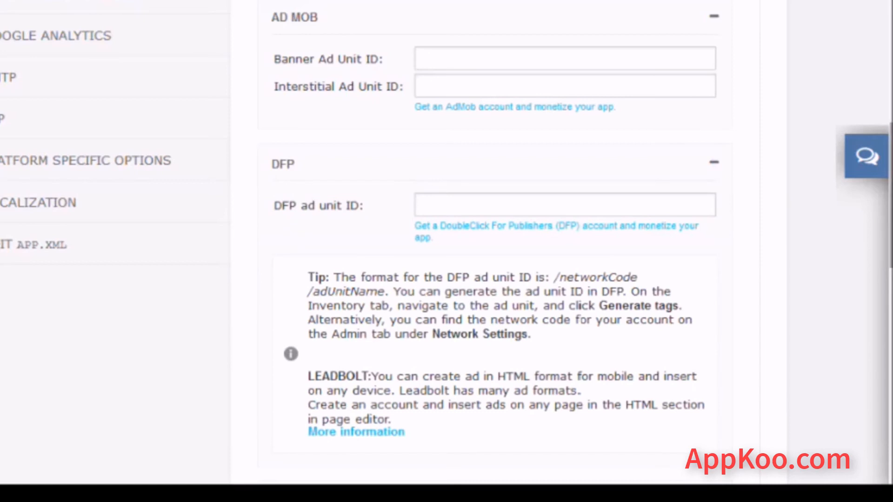
scroll(446, 242, "down", 4)
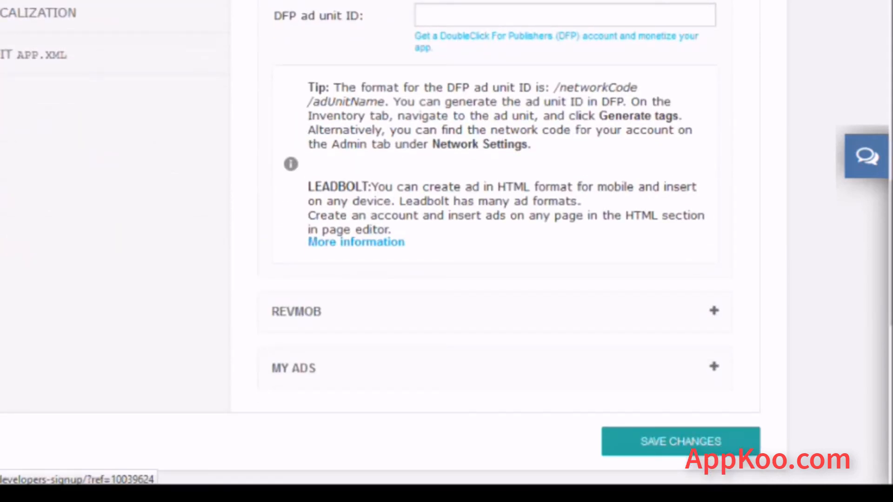
left_click(714, 366)
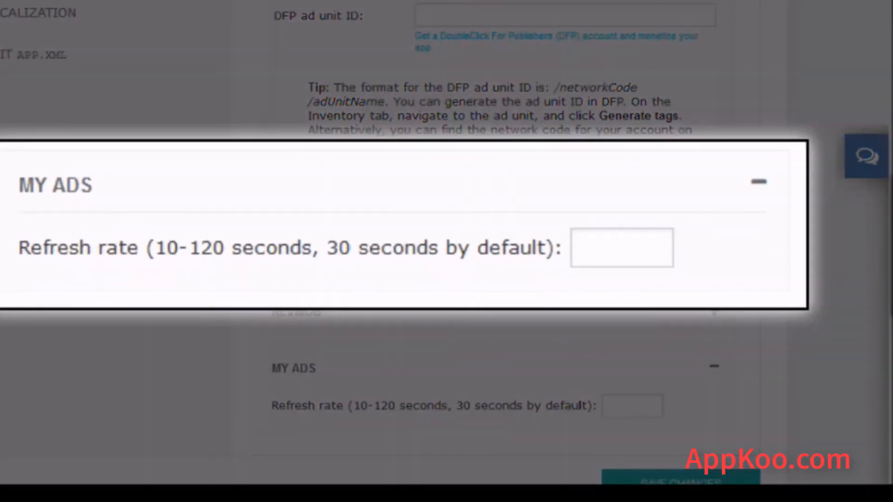
Review the Facebook, page specific, Google Analytics, SMTP and FTP settings of the app.
left_click_drag(892, 246, 891, 124)
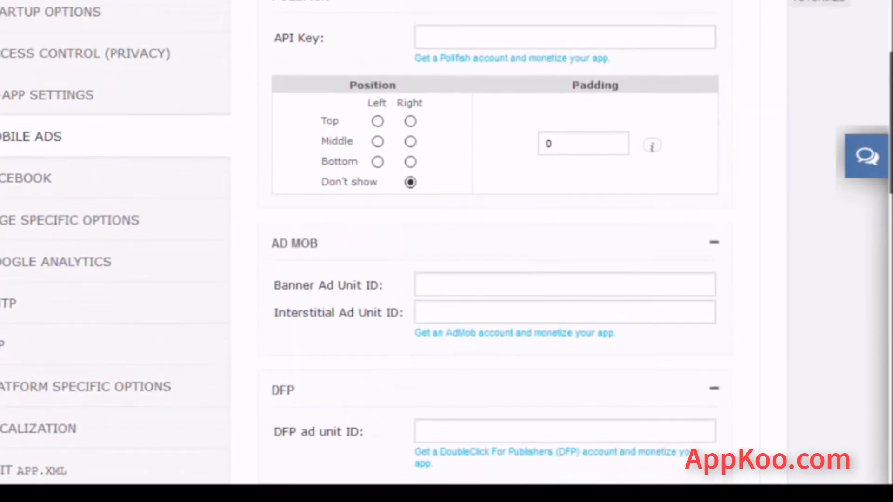
left_click(28, 175)
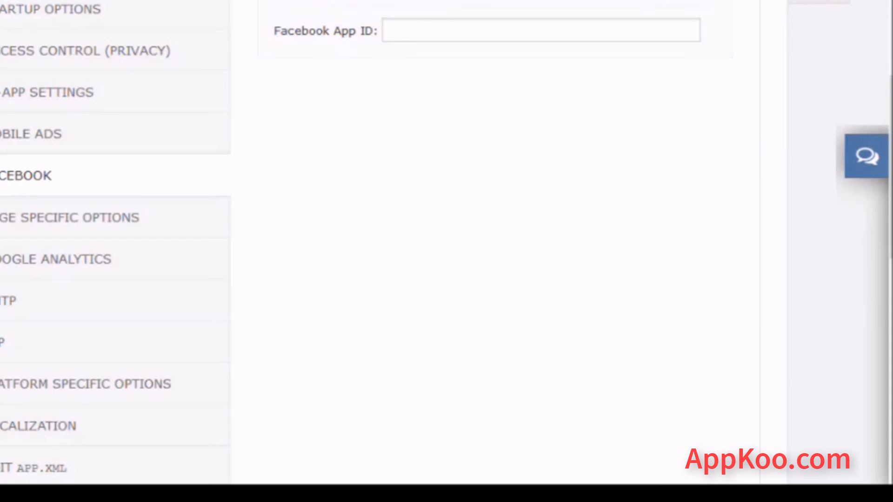
left_click_drag(891, 167, 891, 157)
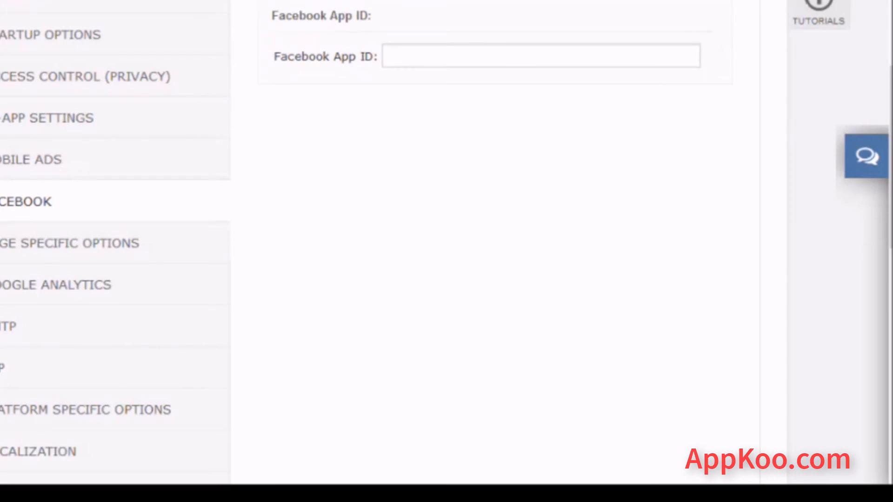
left_click(69, 243)
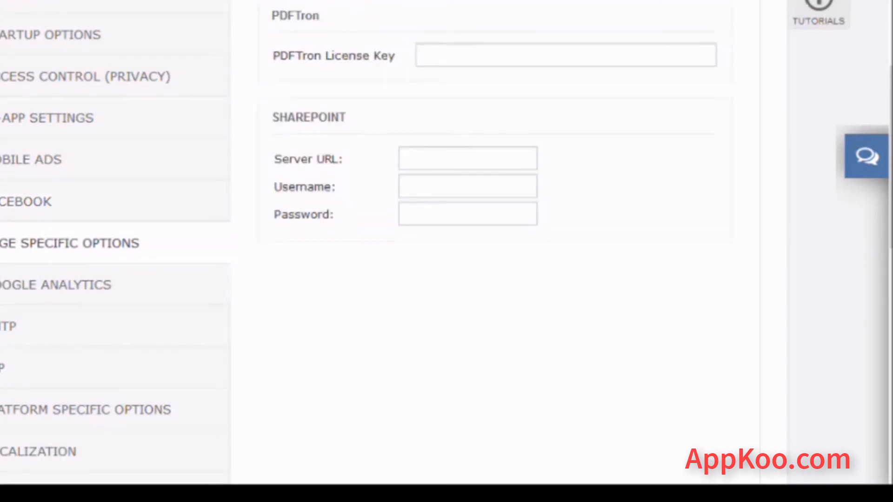
left_click(56, 286)
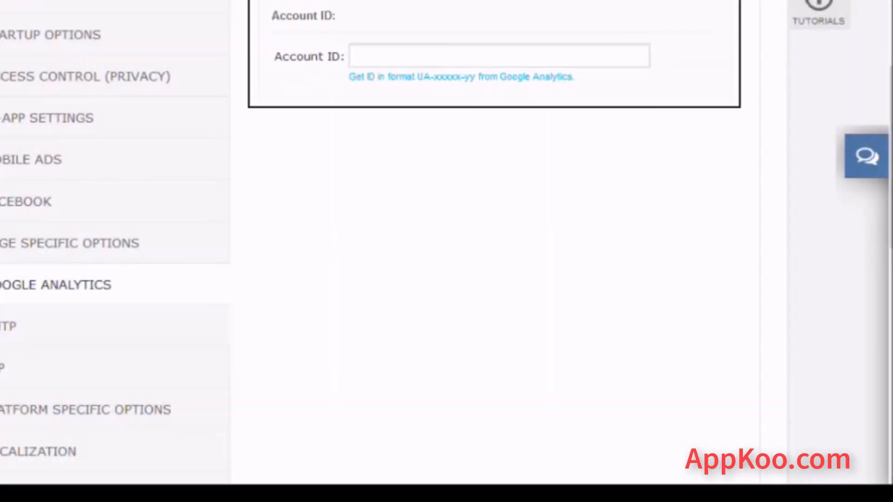
left_click(9, 327)
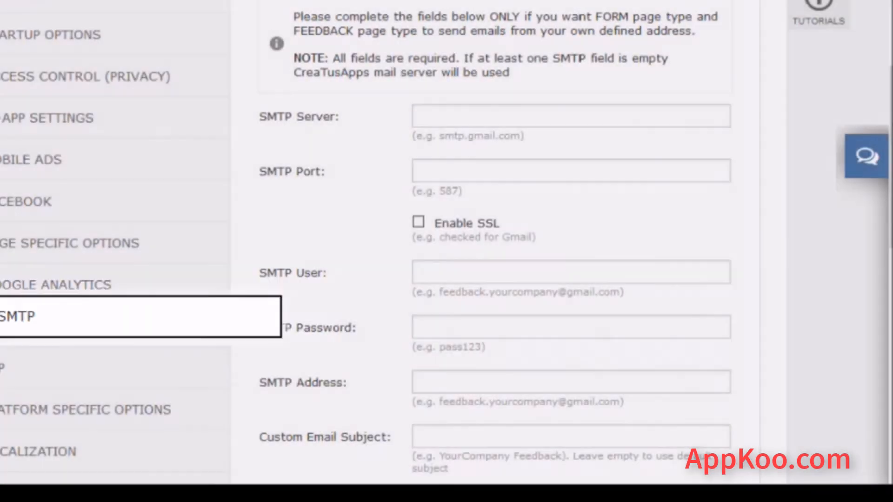
scroll(447, 241, "down", 3)
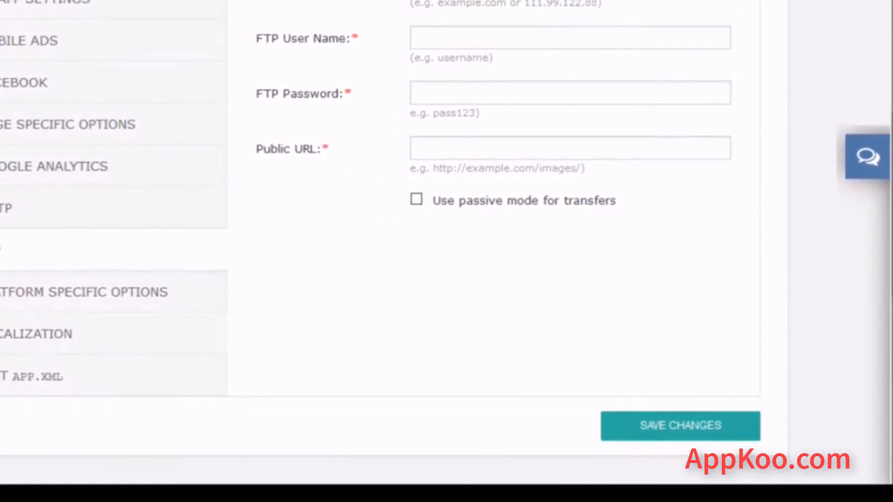
Open the app strings under Localization and change the value of the home string to Inicio.
left_click(28, 334)
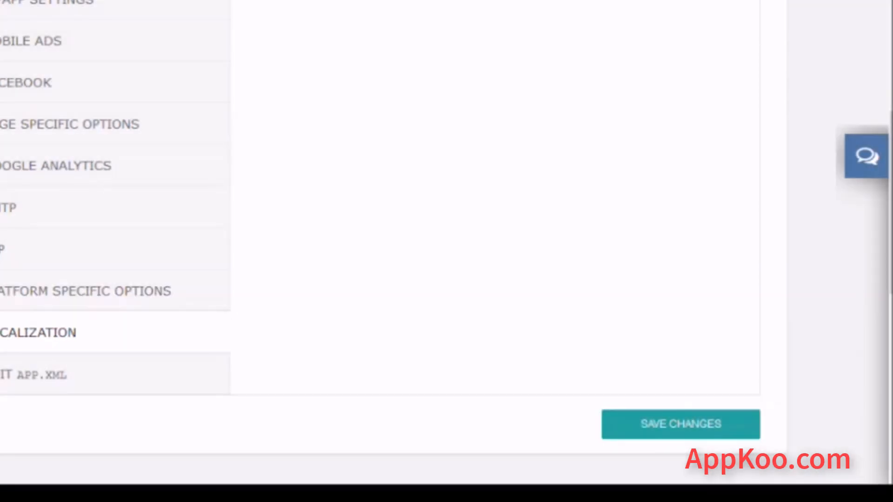
scroll(446, 232, "up", 4)
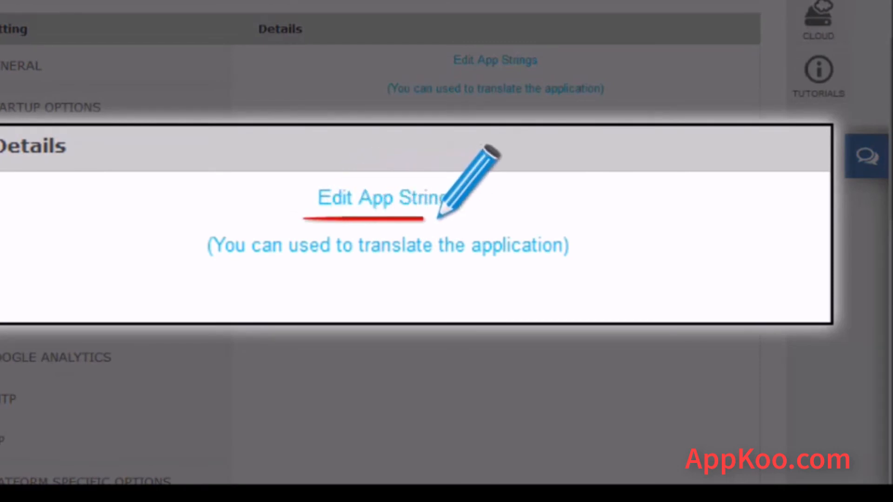
left_click(496, 60)
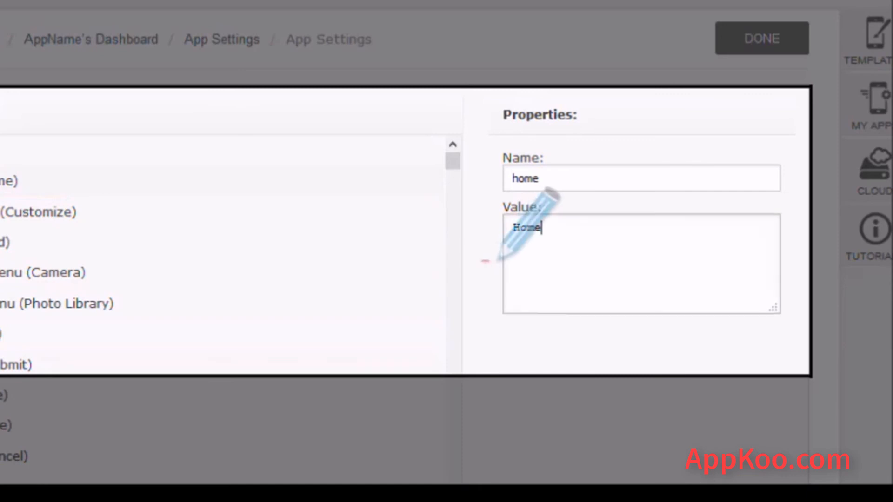
type("Ini")
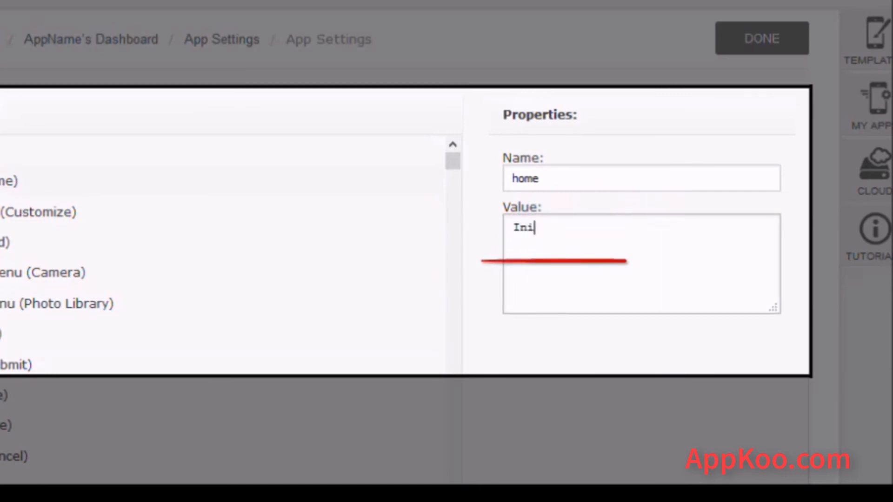
type("cio")
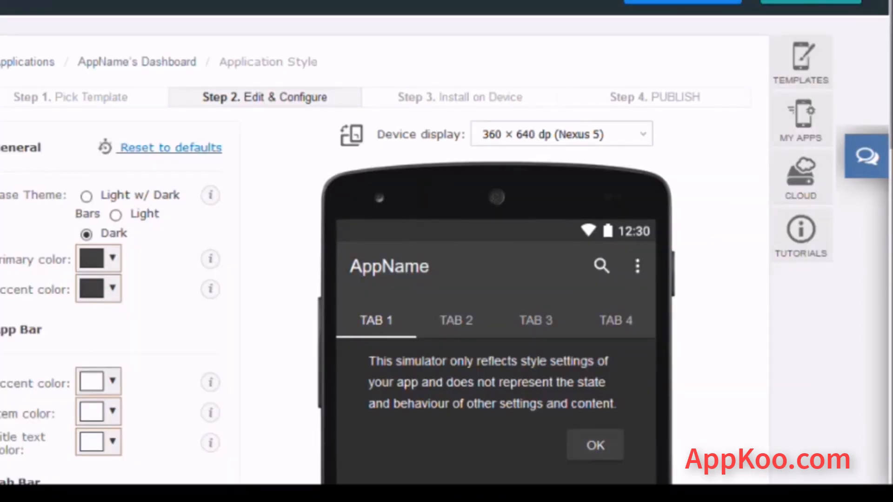
Set the primary color of the application style to #b87cf8 and give the general accent color the same purple.
scroll(446, 251, "down", 3)
scroll(447, 252, "down", 1)
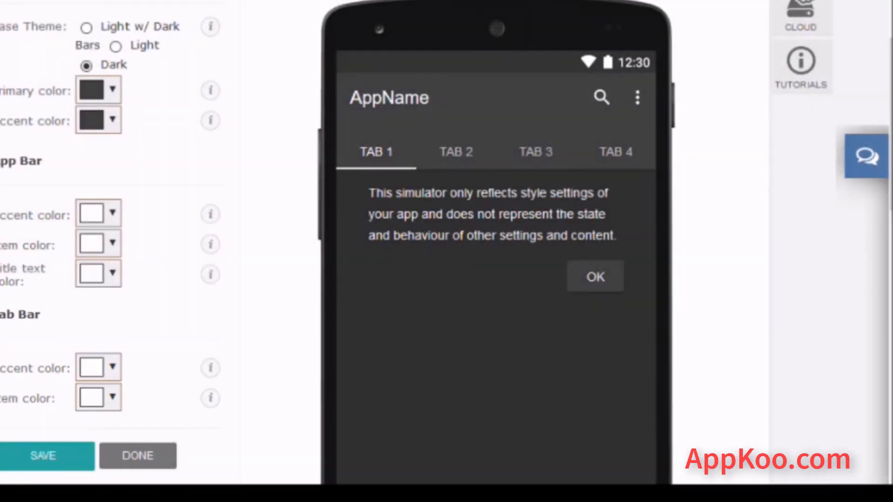
left_click(98, 90)
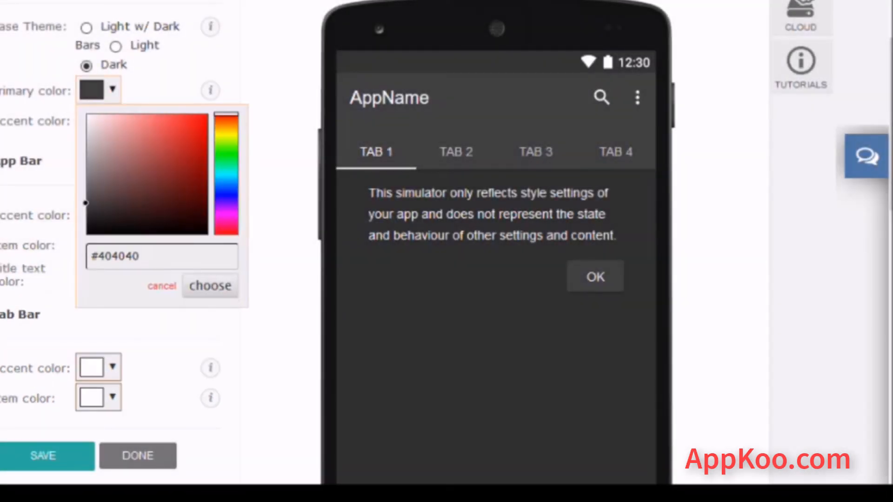
left_click(226, 204)
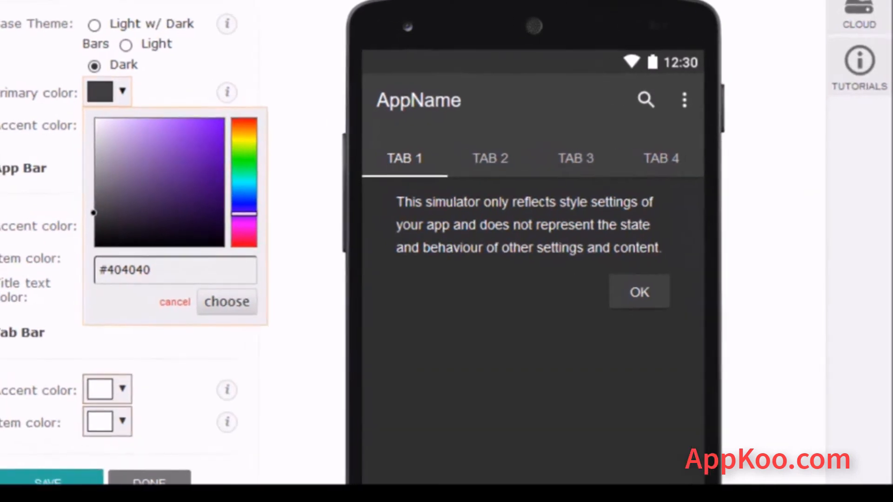
left_click(146, 116)
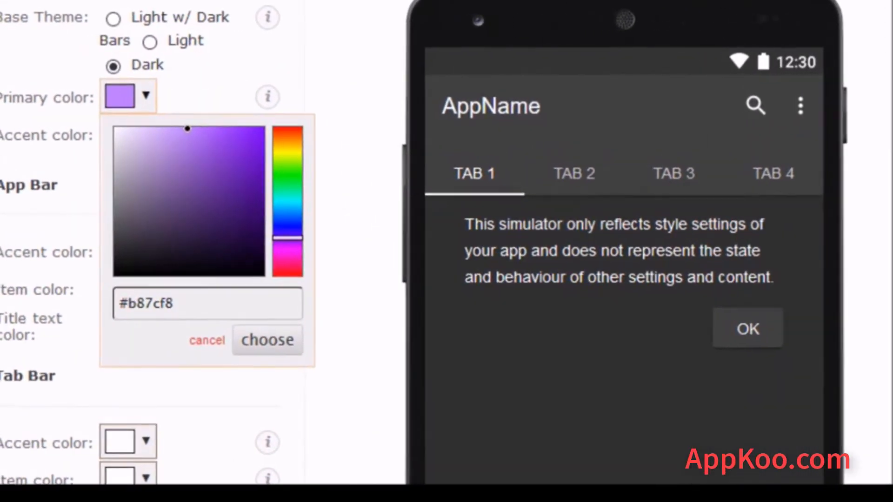
left_click(267, 340)
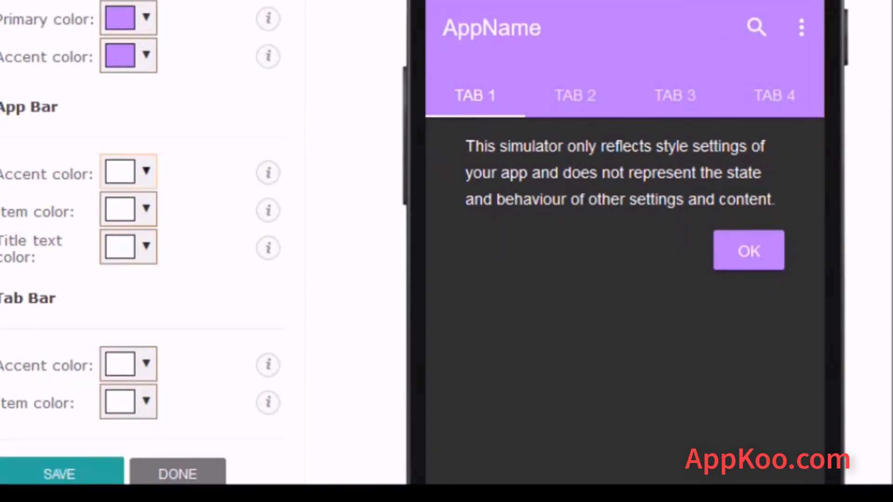
Set the App Bar accent color to dark gray and the App Bar item color to #ff404040.
left_click(128, 172)
left_click_drag(113, 203, 112, 323)
left_click(268, 442)
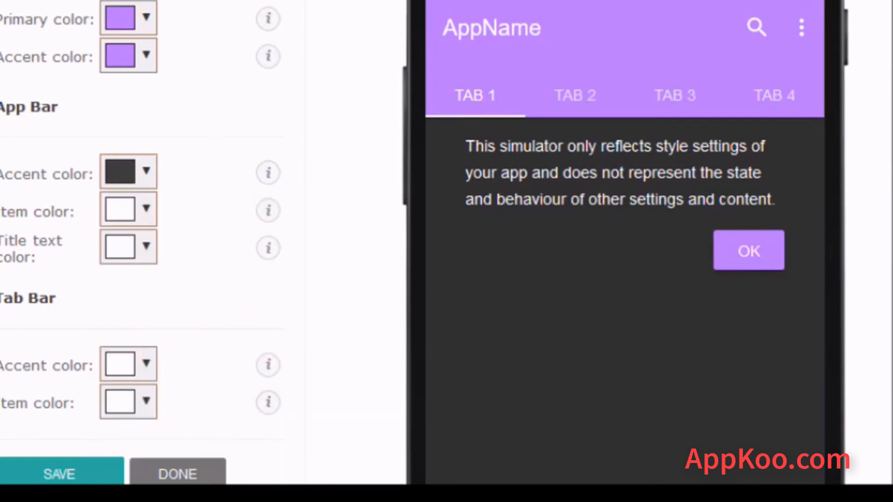
left_click(128, 209)
left_click_drag(149, 298, 112, 358)
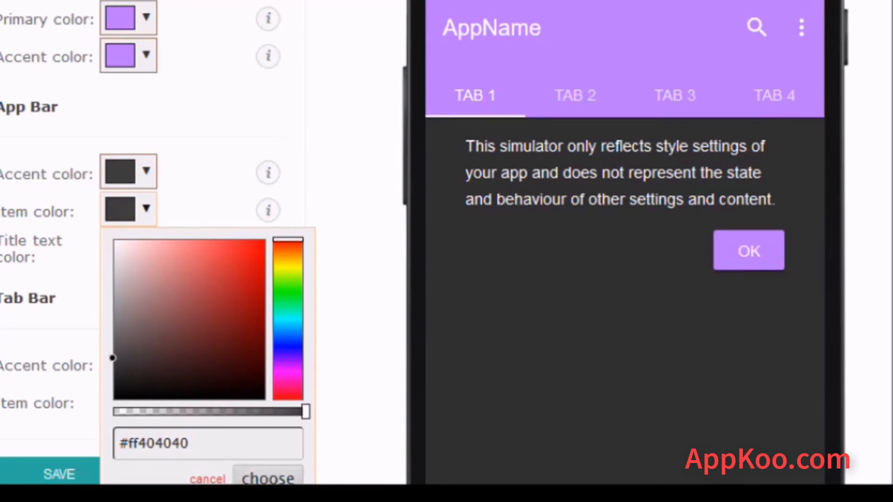
left_click(268, 478)
Set the App Bar title text color to orange #ffff9165.
left_click(128, 247)
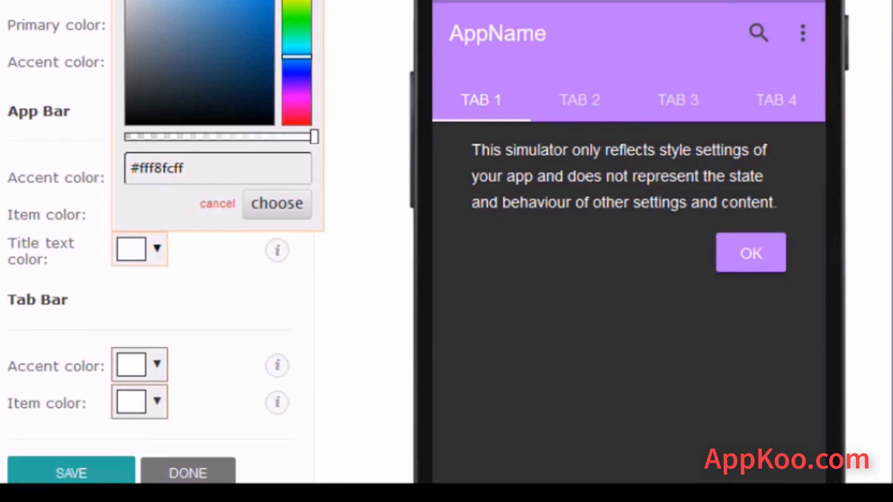
left_click(297, 0)
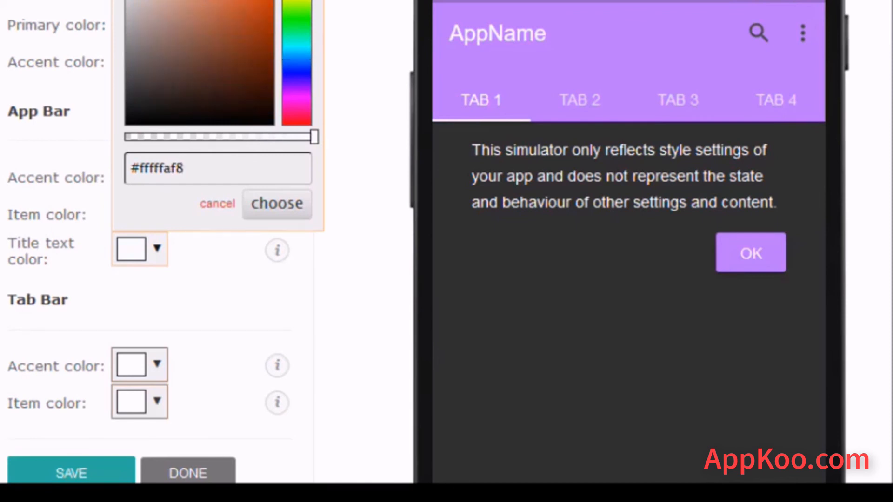
left_click_drag(129, 0, 215, 0)
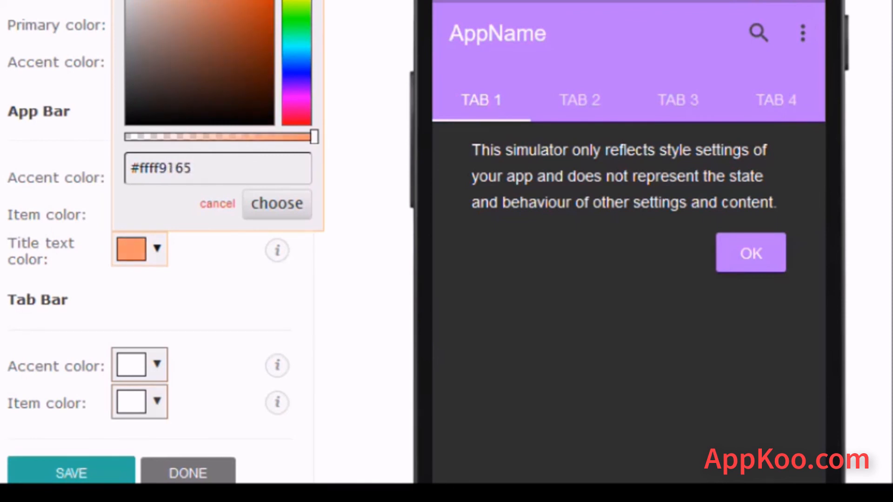
left_click(277, 203)
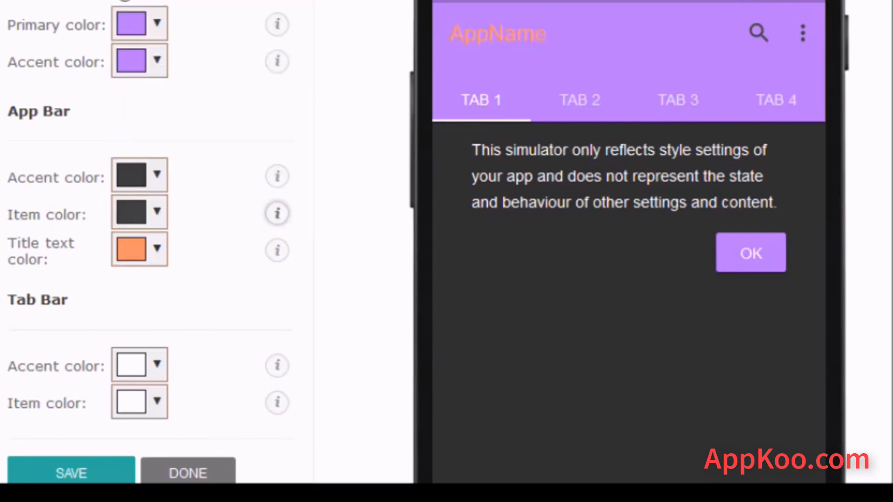
Set the Tab Bar accent color to #ff833b3b and the Tab Bar item color to #ffb0fd36.
left_click(139, 365)
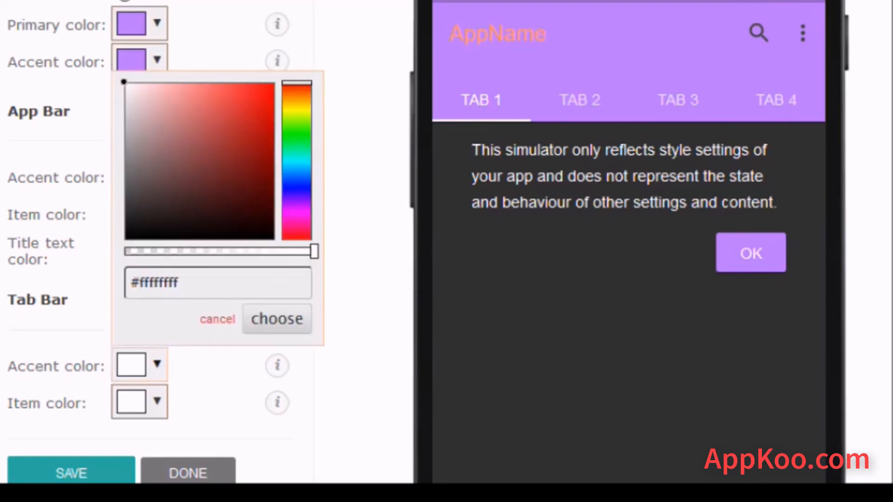
mouse_move(132, 93)
left_mouse_down()
mouse_move(211, 125)
mouse_move(204, 158)
left_mouse_up()
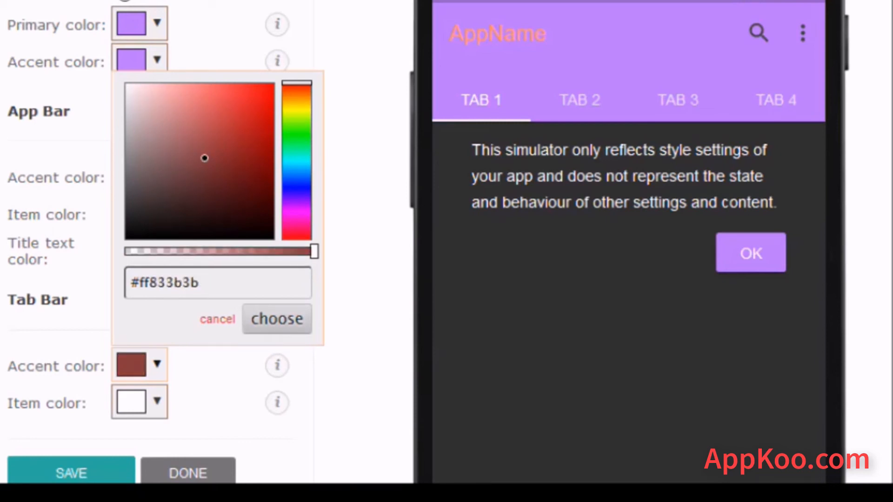
left_click(277, 319)
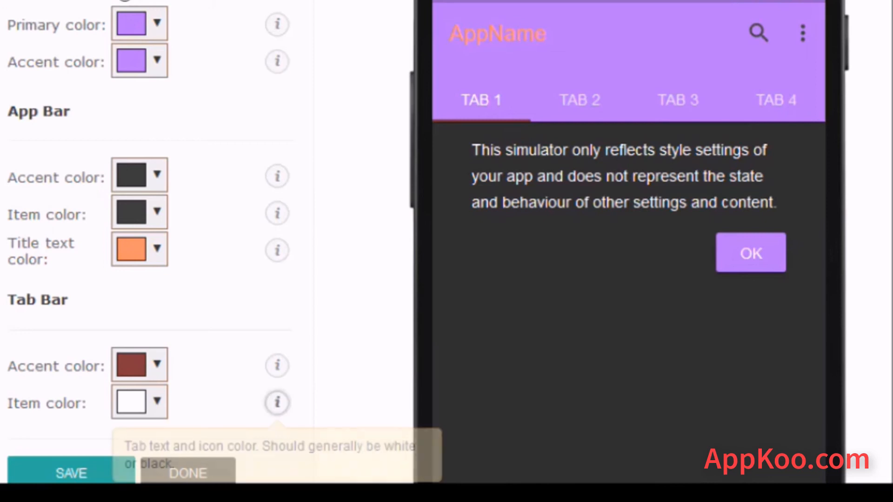
left_click(139, 402)
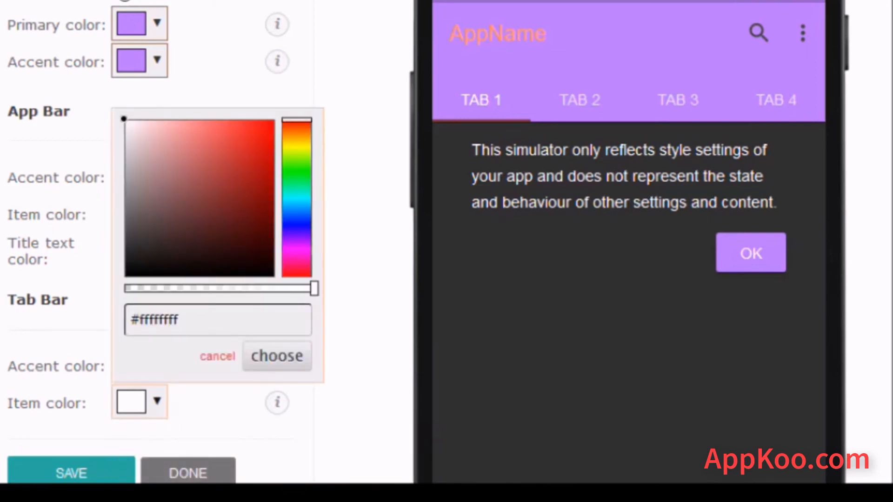
left_click(297, 156)
left_click_drag(150, 121, 242, 121)
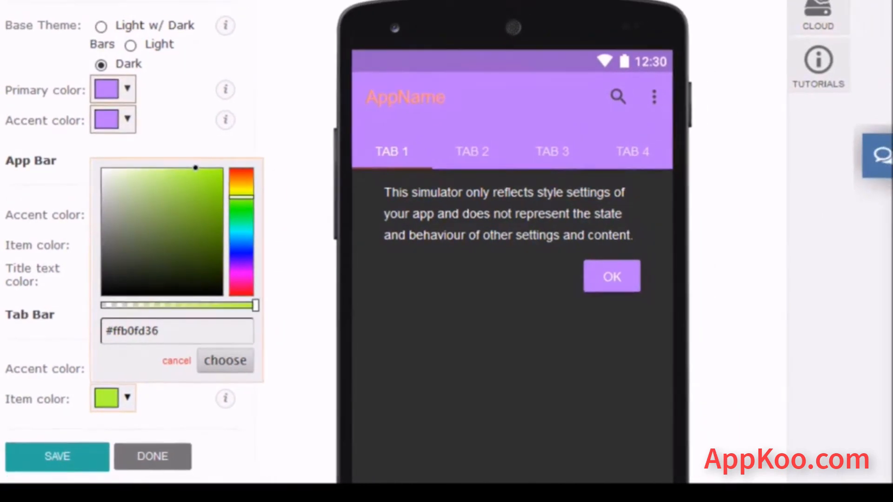
left_click(225, 361)
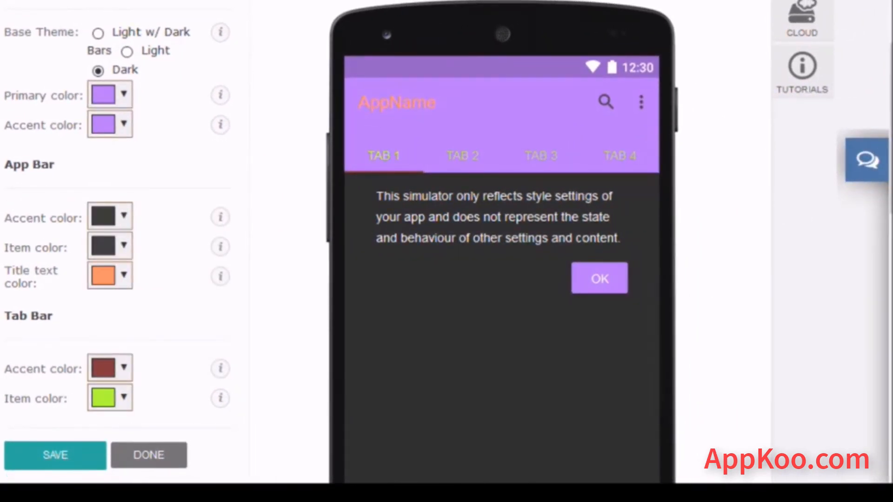
Switch the base theme of the application style to Light w/ Dark Bars.
left_click(98, 34)
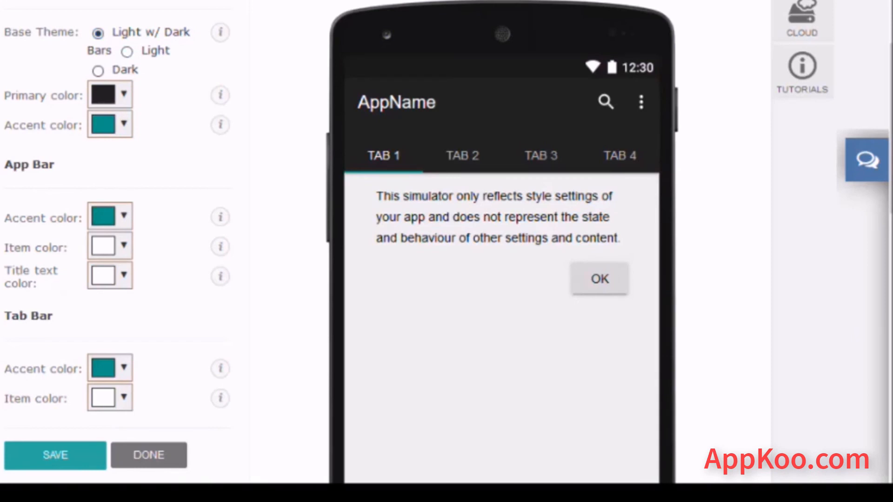
Switch the base theme to Light and set the primary color to coral red.
left_click(127, 52)
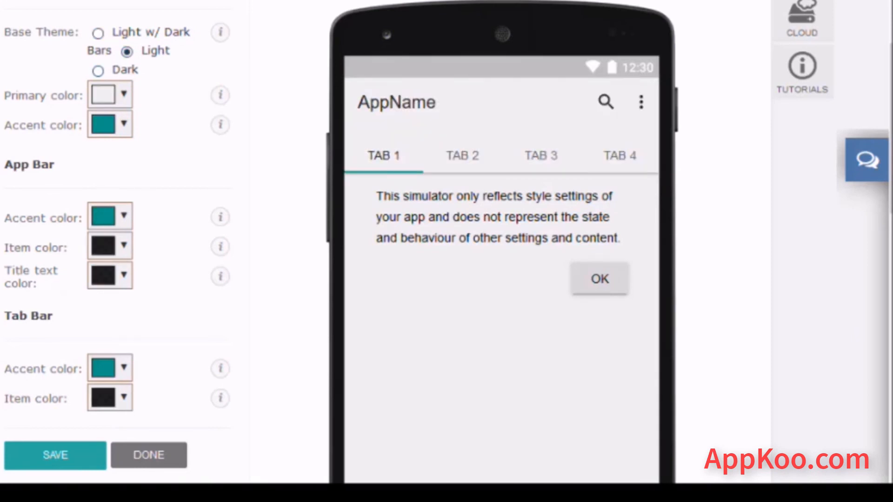
left_click(110, 95)
left_click_drag(98, 125, 178, 119)
left_click(220, 287)
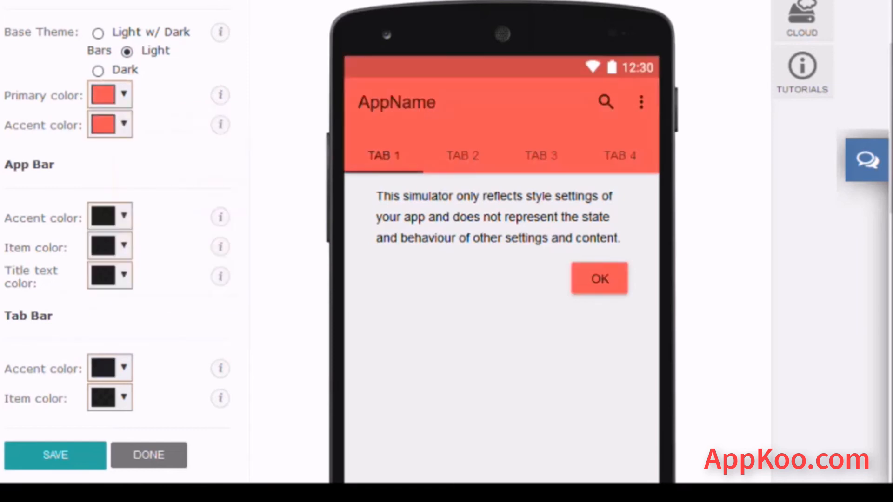
Set the App Bar accent color to near-white #def1efef.
left_click(110, 216)
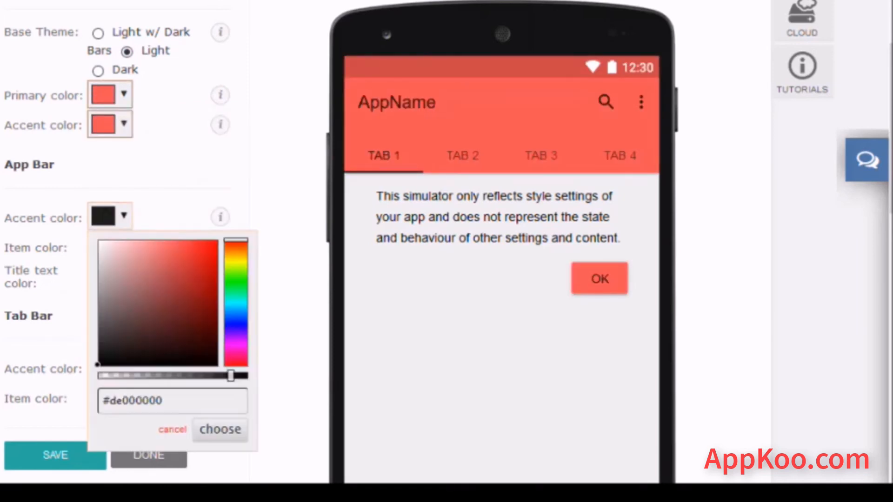
left_click(99, 247)
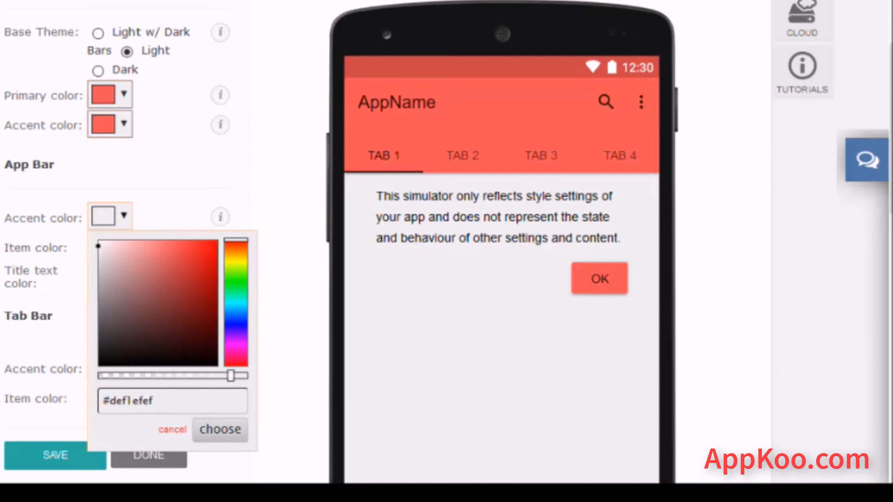
left_click(220, 429)
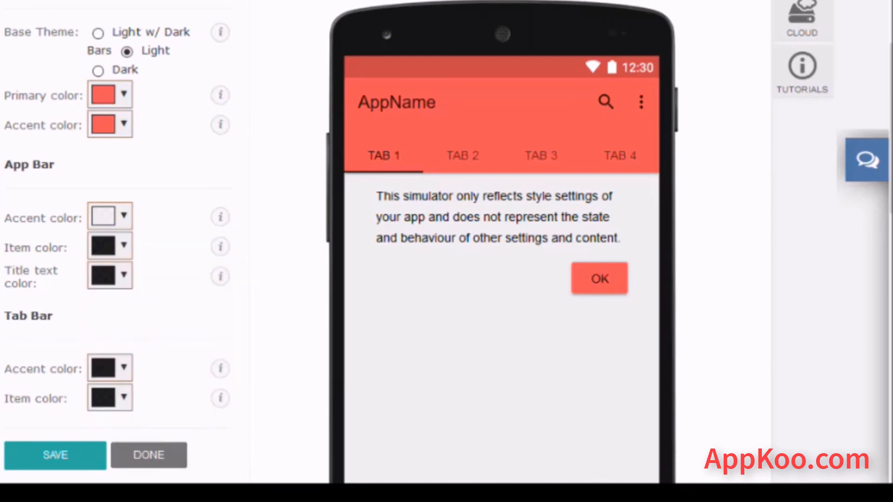
Set the App Bar item color to light gray and leave the application style editor.
left_click(111, 246)
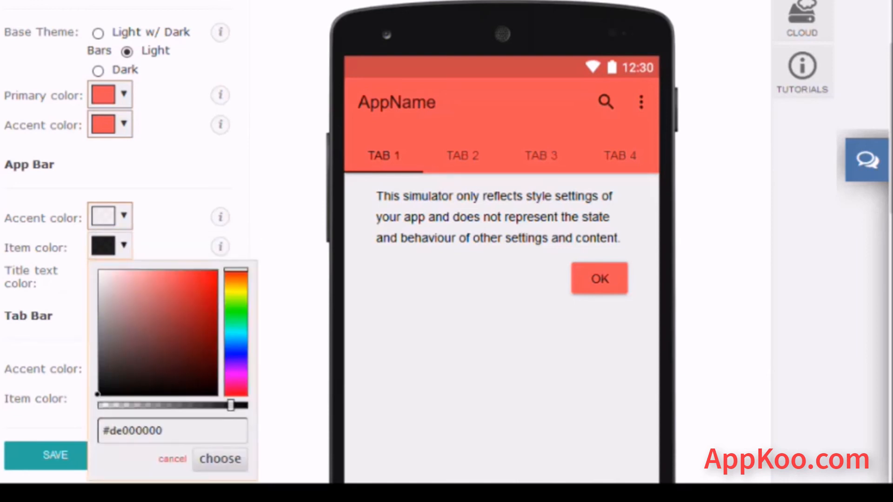
left_click(99, 290)
left_click(220, 459)
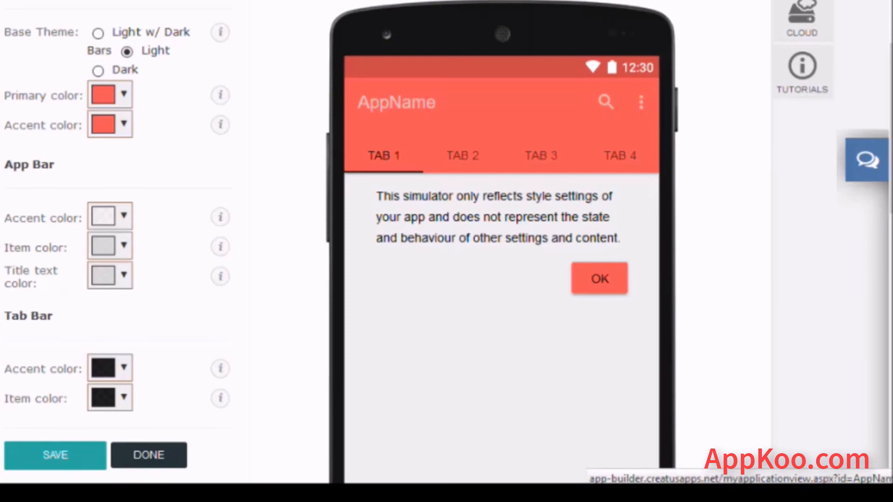
left_click(148, 455)
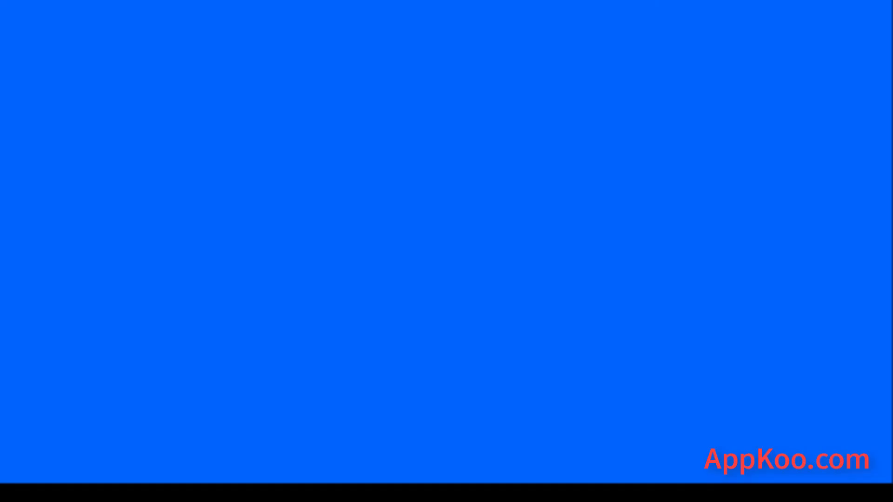